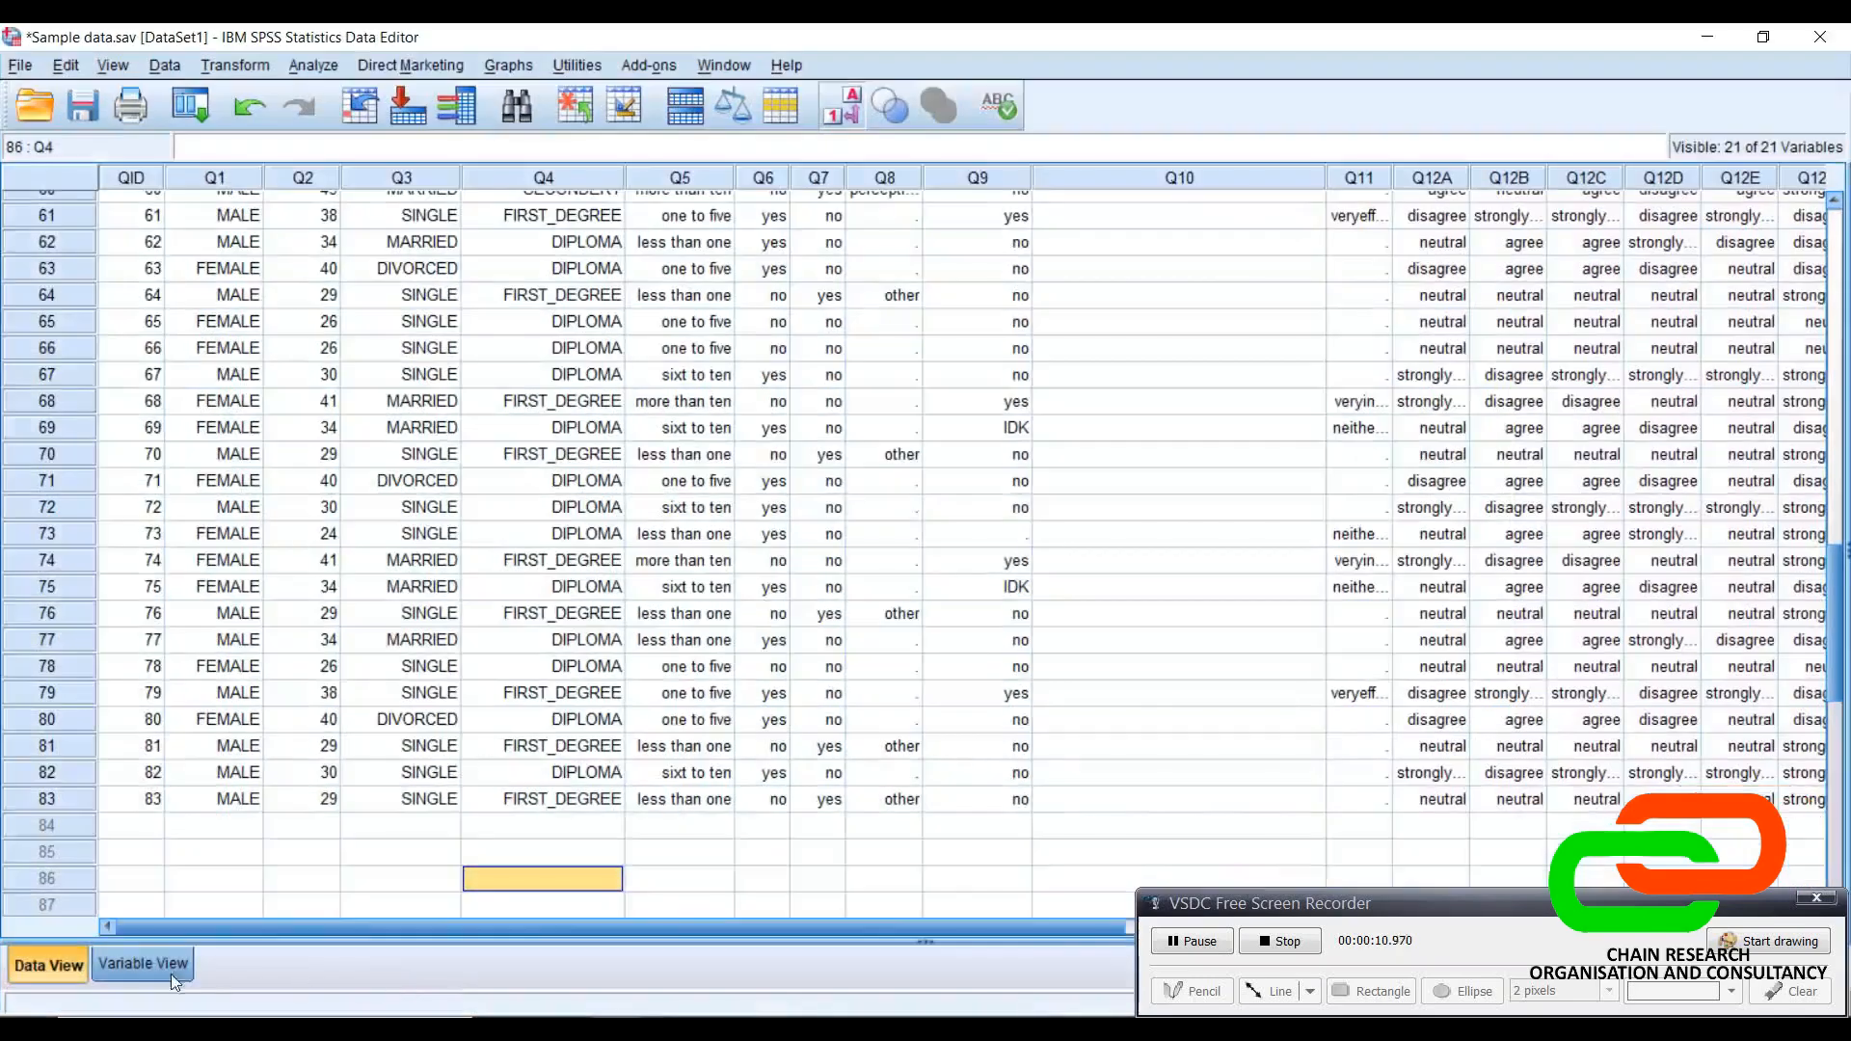
# Step: Review the variable definitions of the dataset, including the value labels defined for Q1 (sex)
pyautogui.click(161, 972)
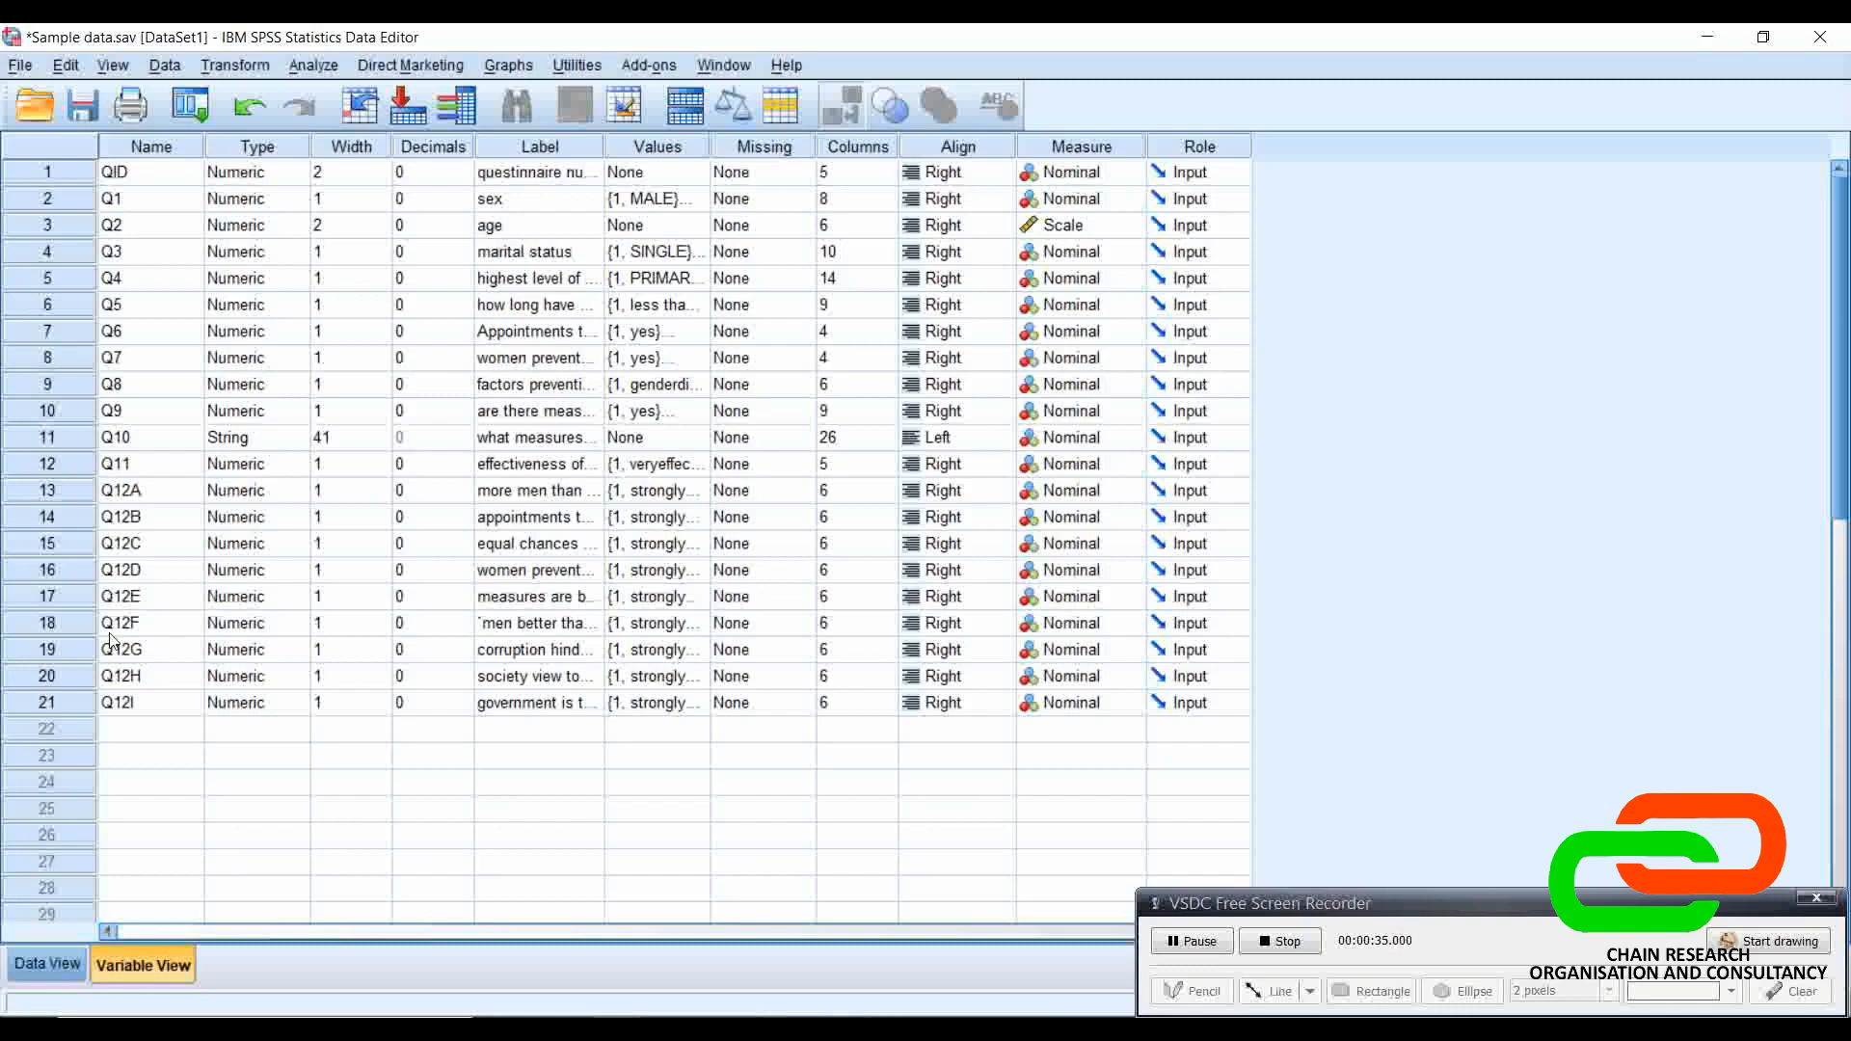
pyautogui.click(672, 200)
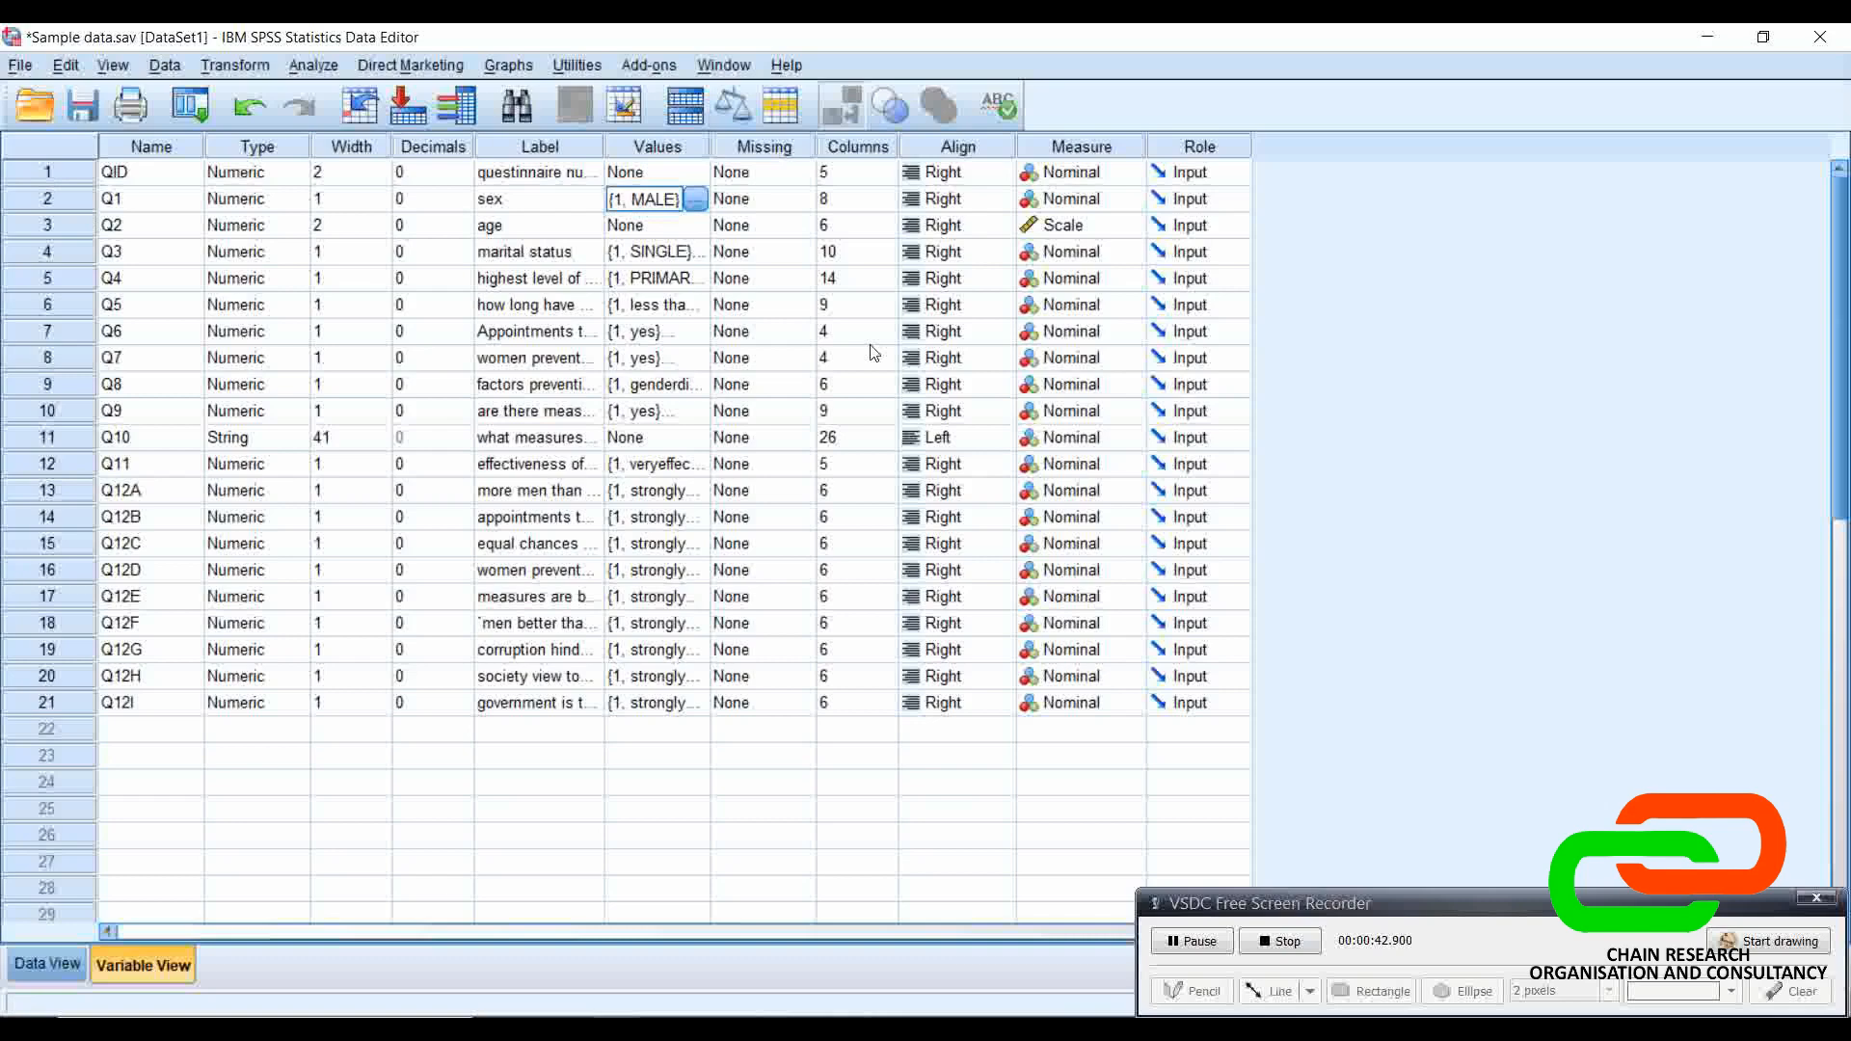
# Step: Return to the case data and check the Q1 (sex) entries of the first eight cases
pyautogui.click(49, 963)
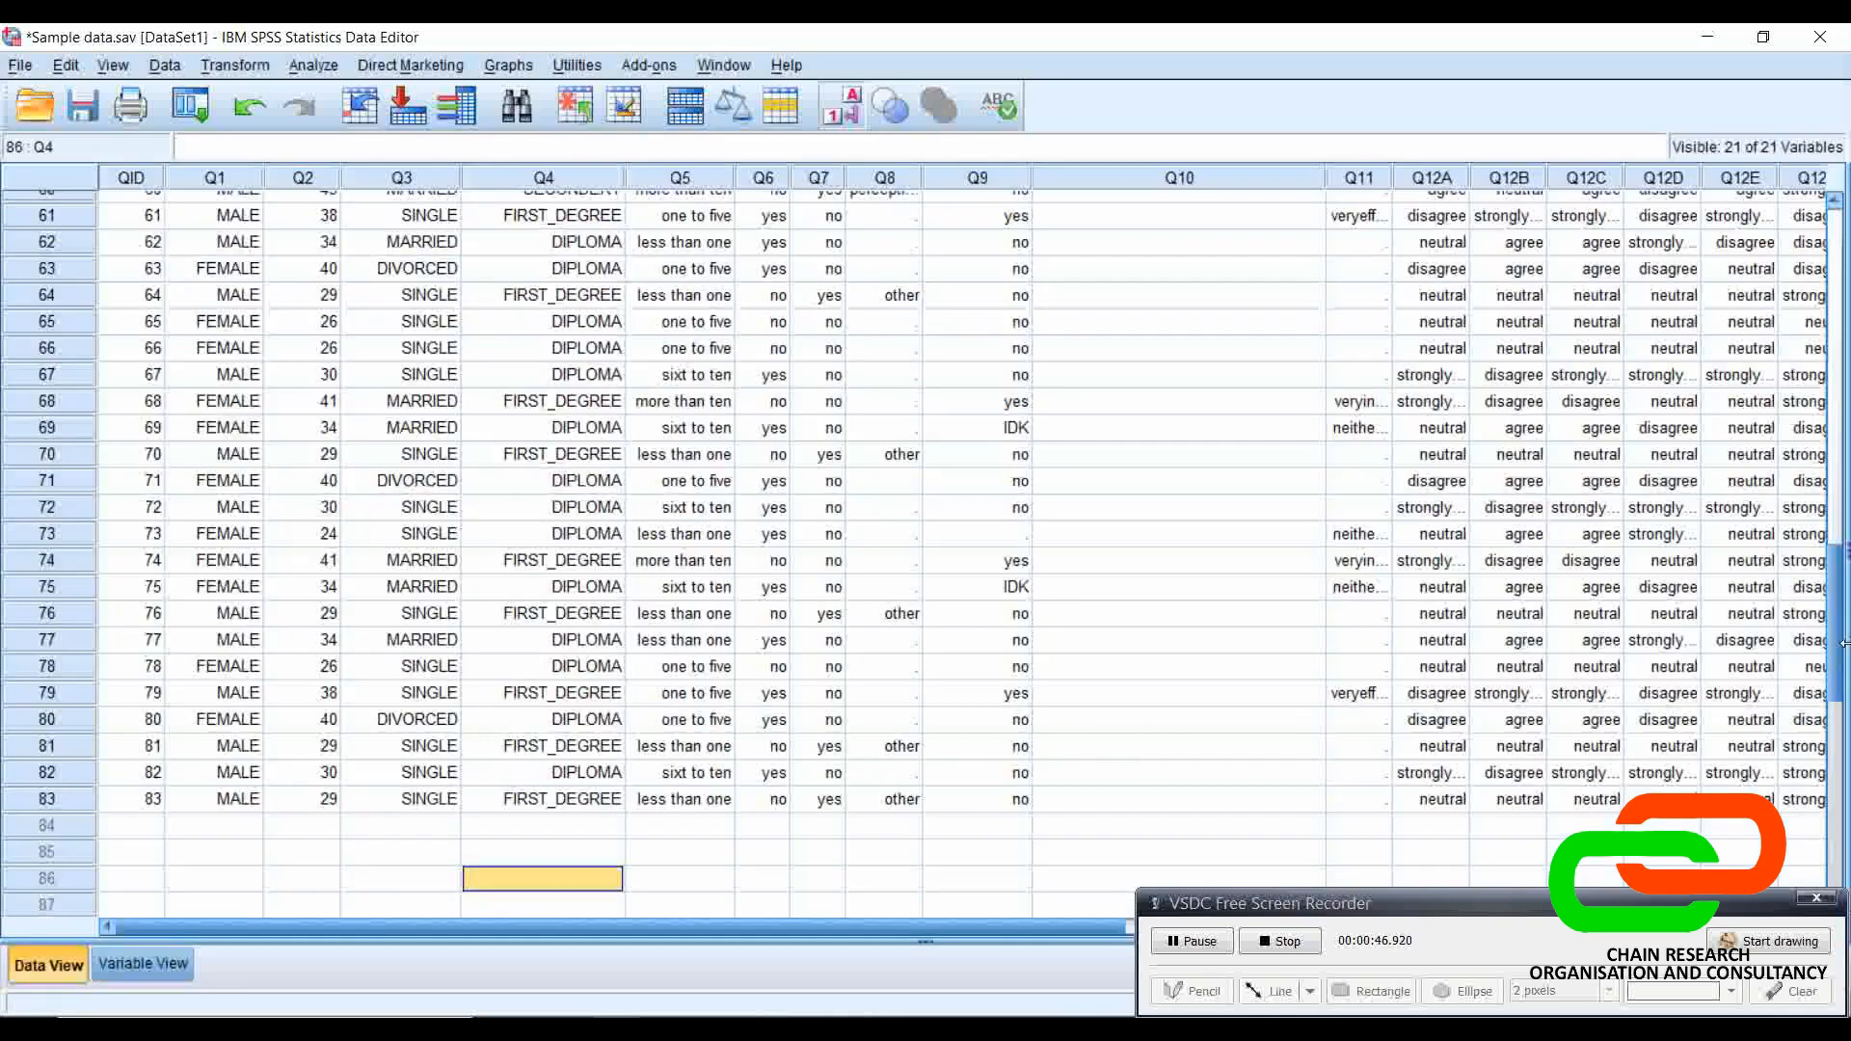
pyautogui.moveTo(1842, 651); pyautogui.dragTo(1842, 294)
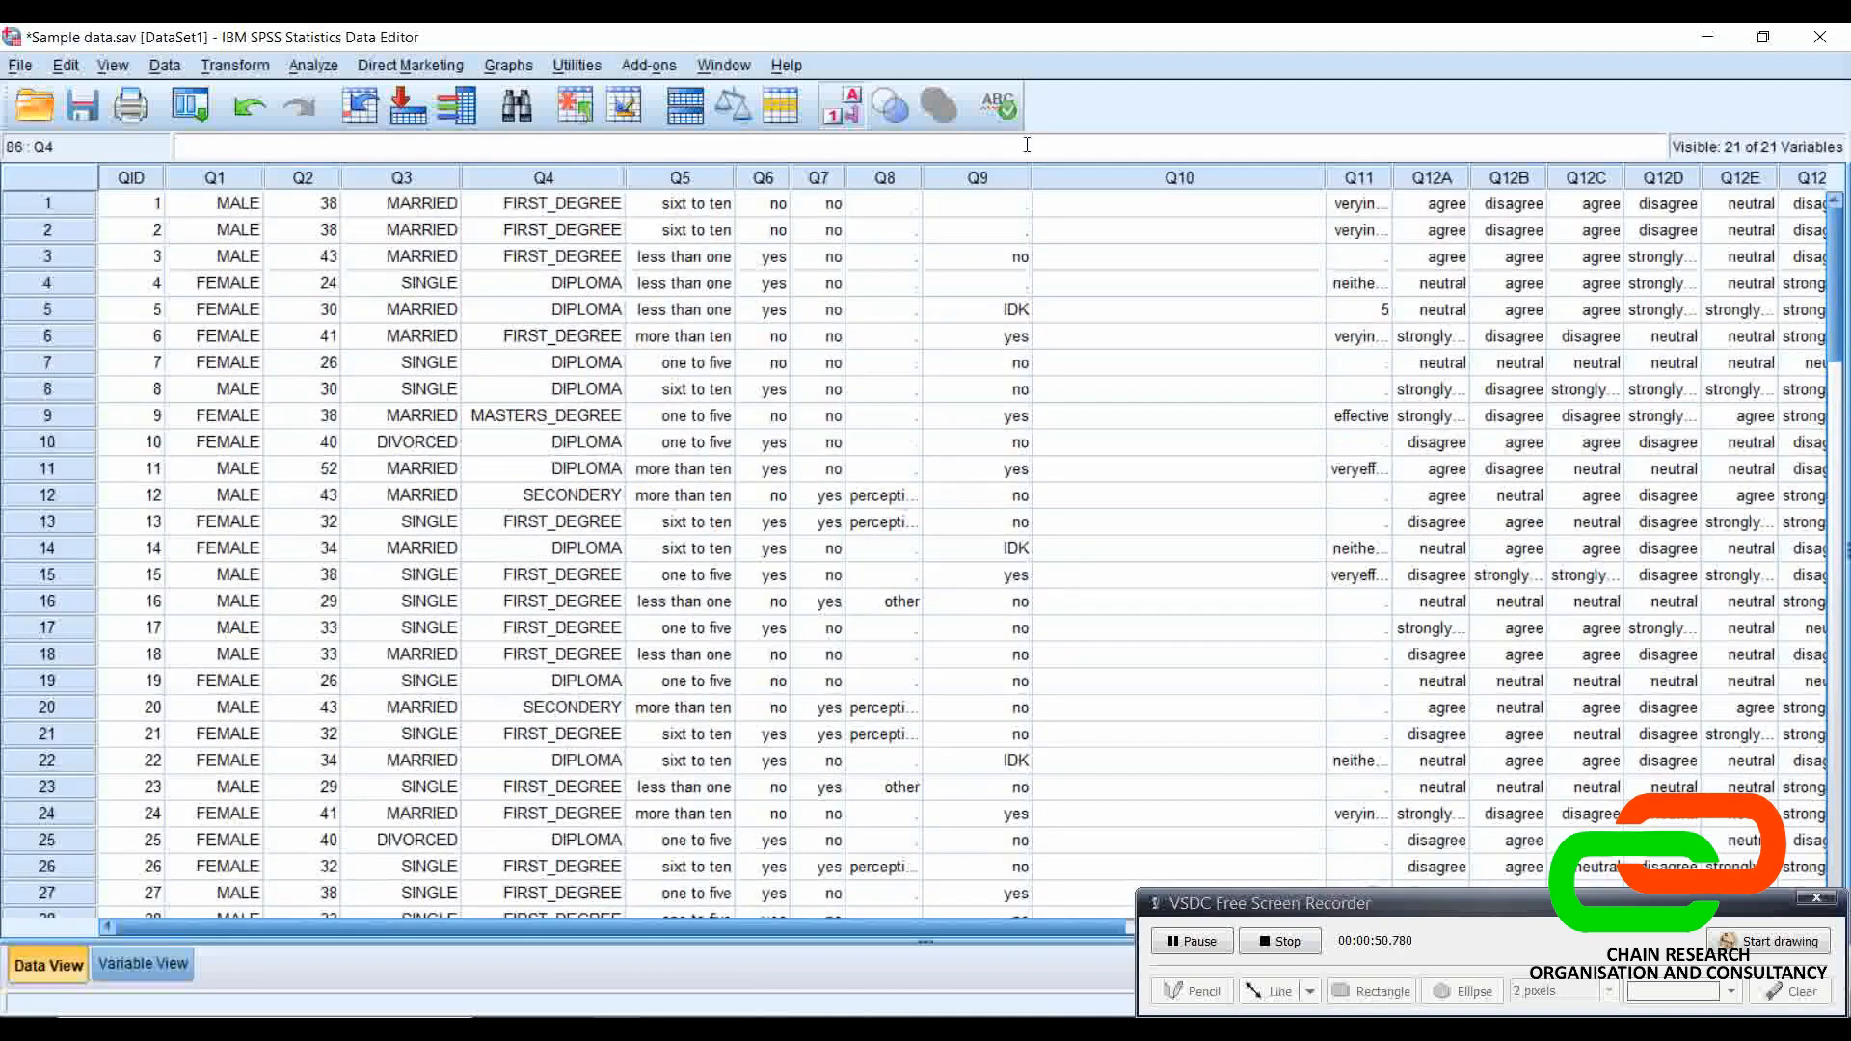
pyautogui.click(231, 207)
pyautogui.click(234, 230)
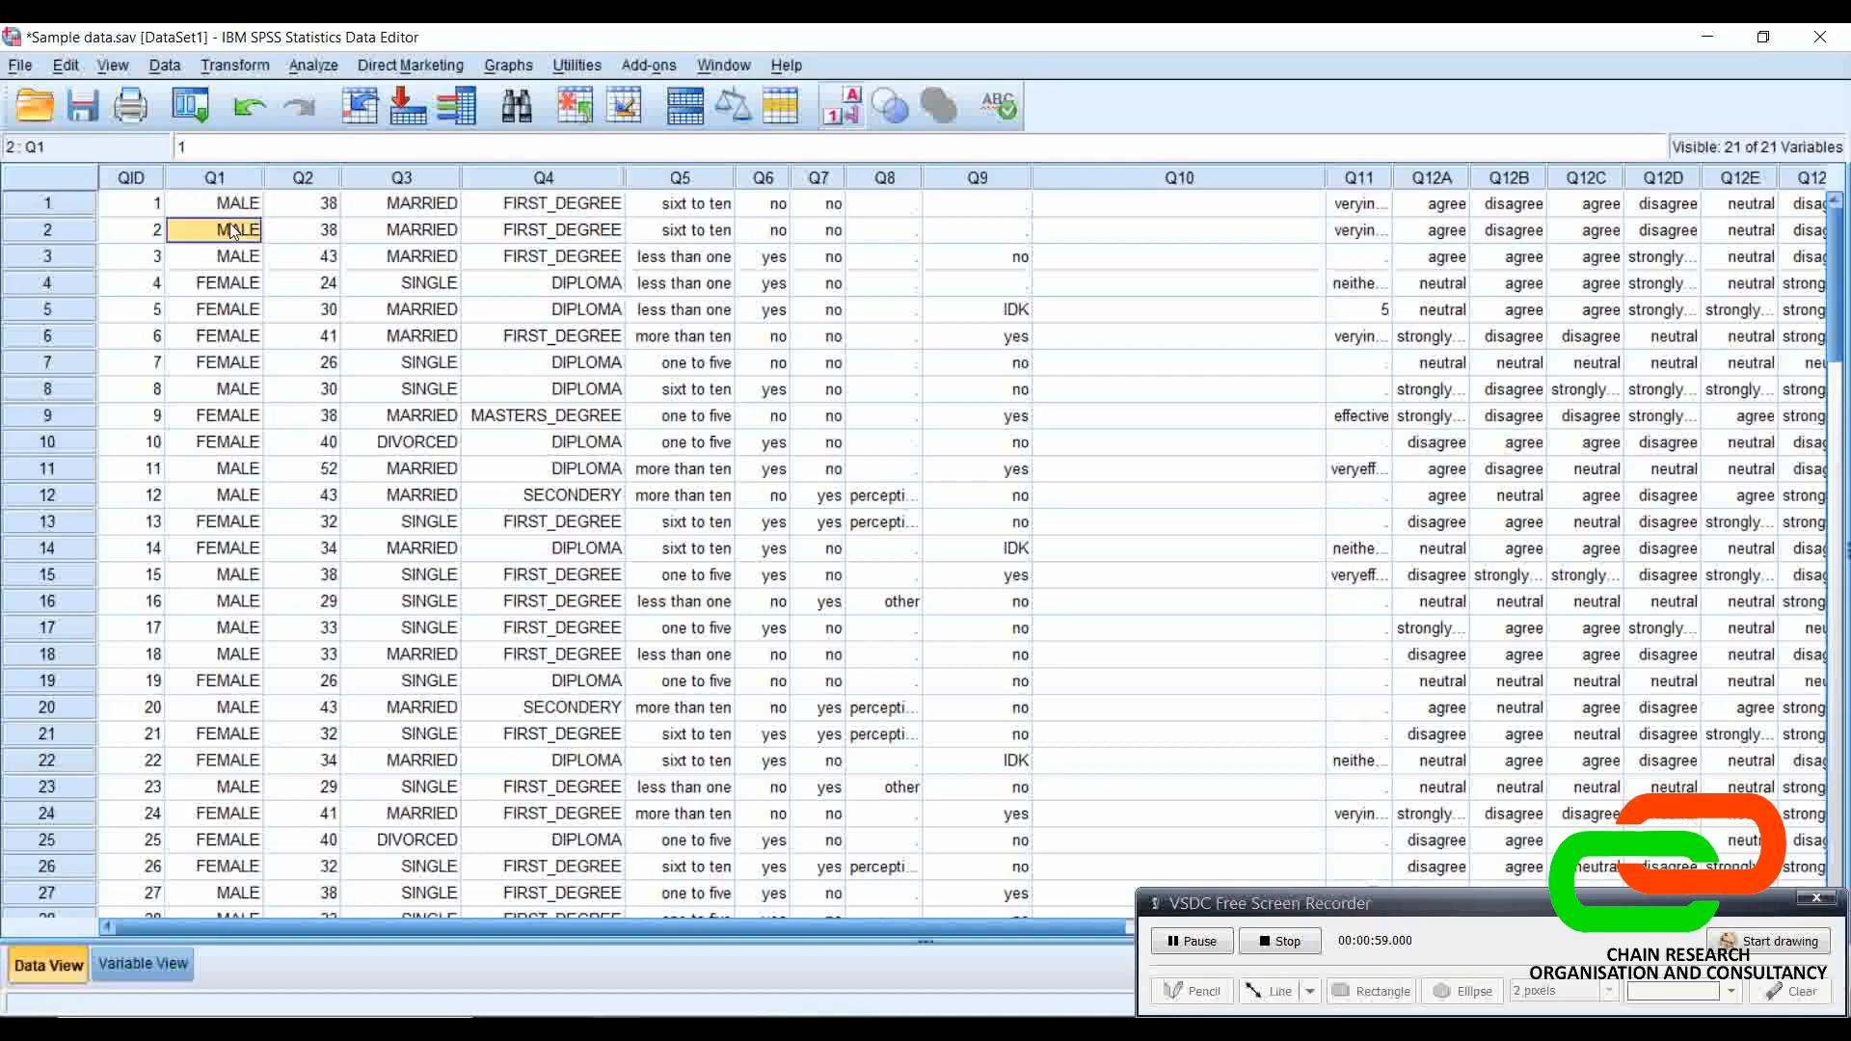
pyautogui.click(237, 257)
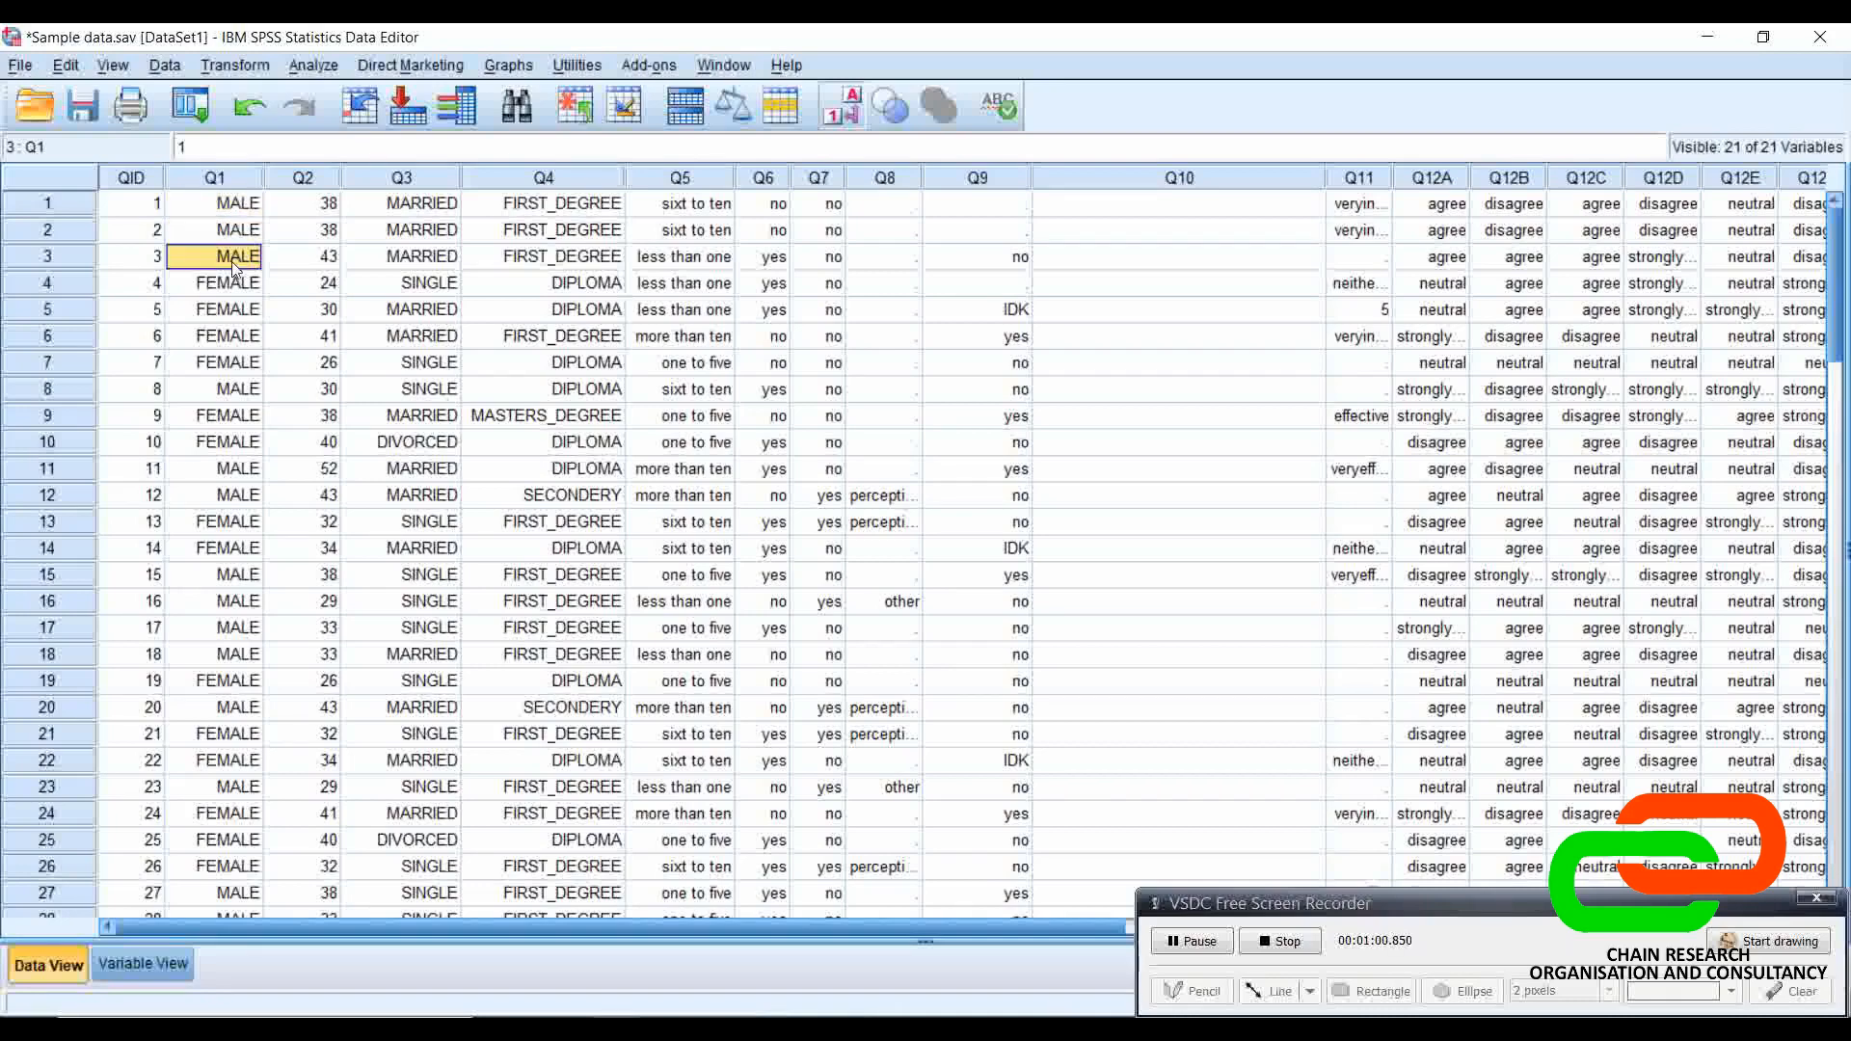
pyautogui.click(237, 286)
pyautogui.click(237, 314)
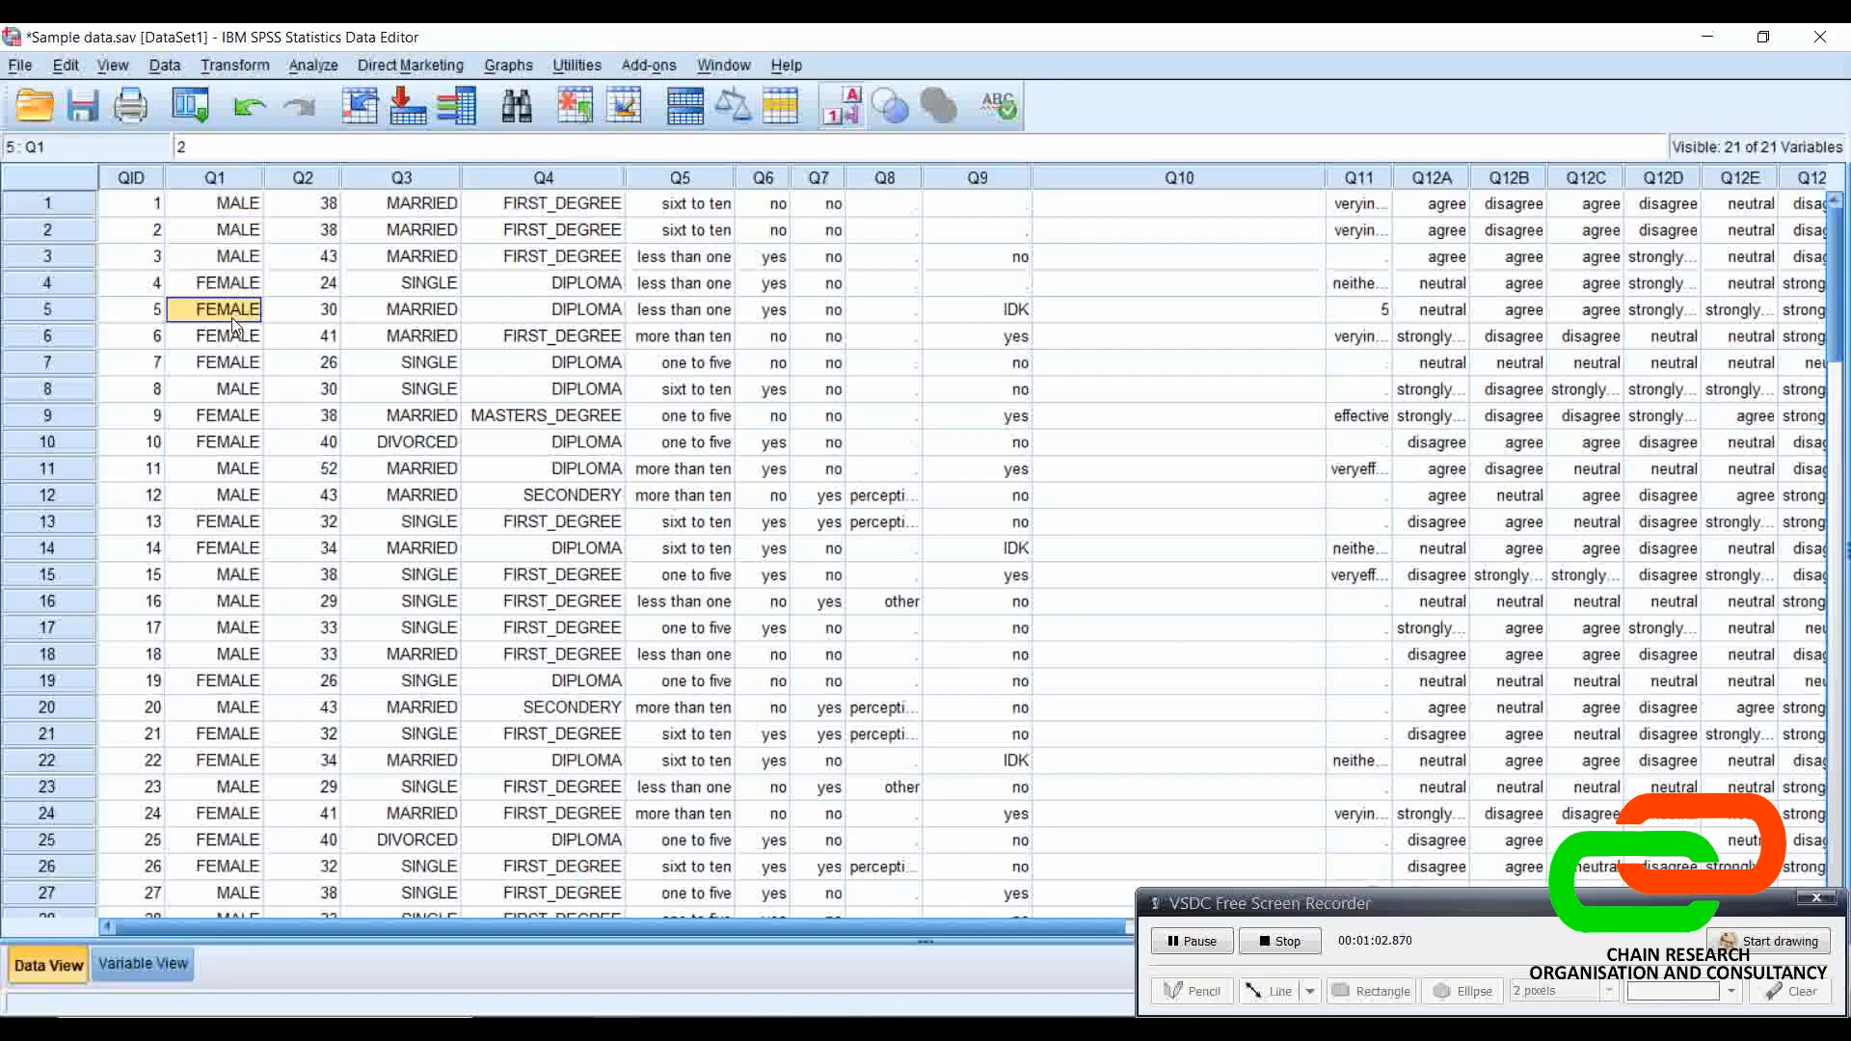
pyautogui.click(235, 333)
pyautogui.click(235, 364)
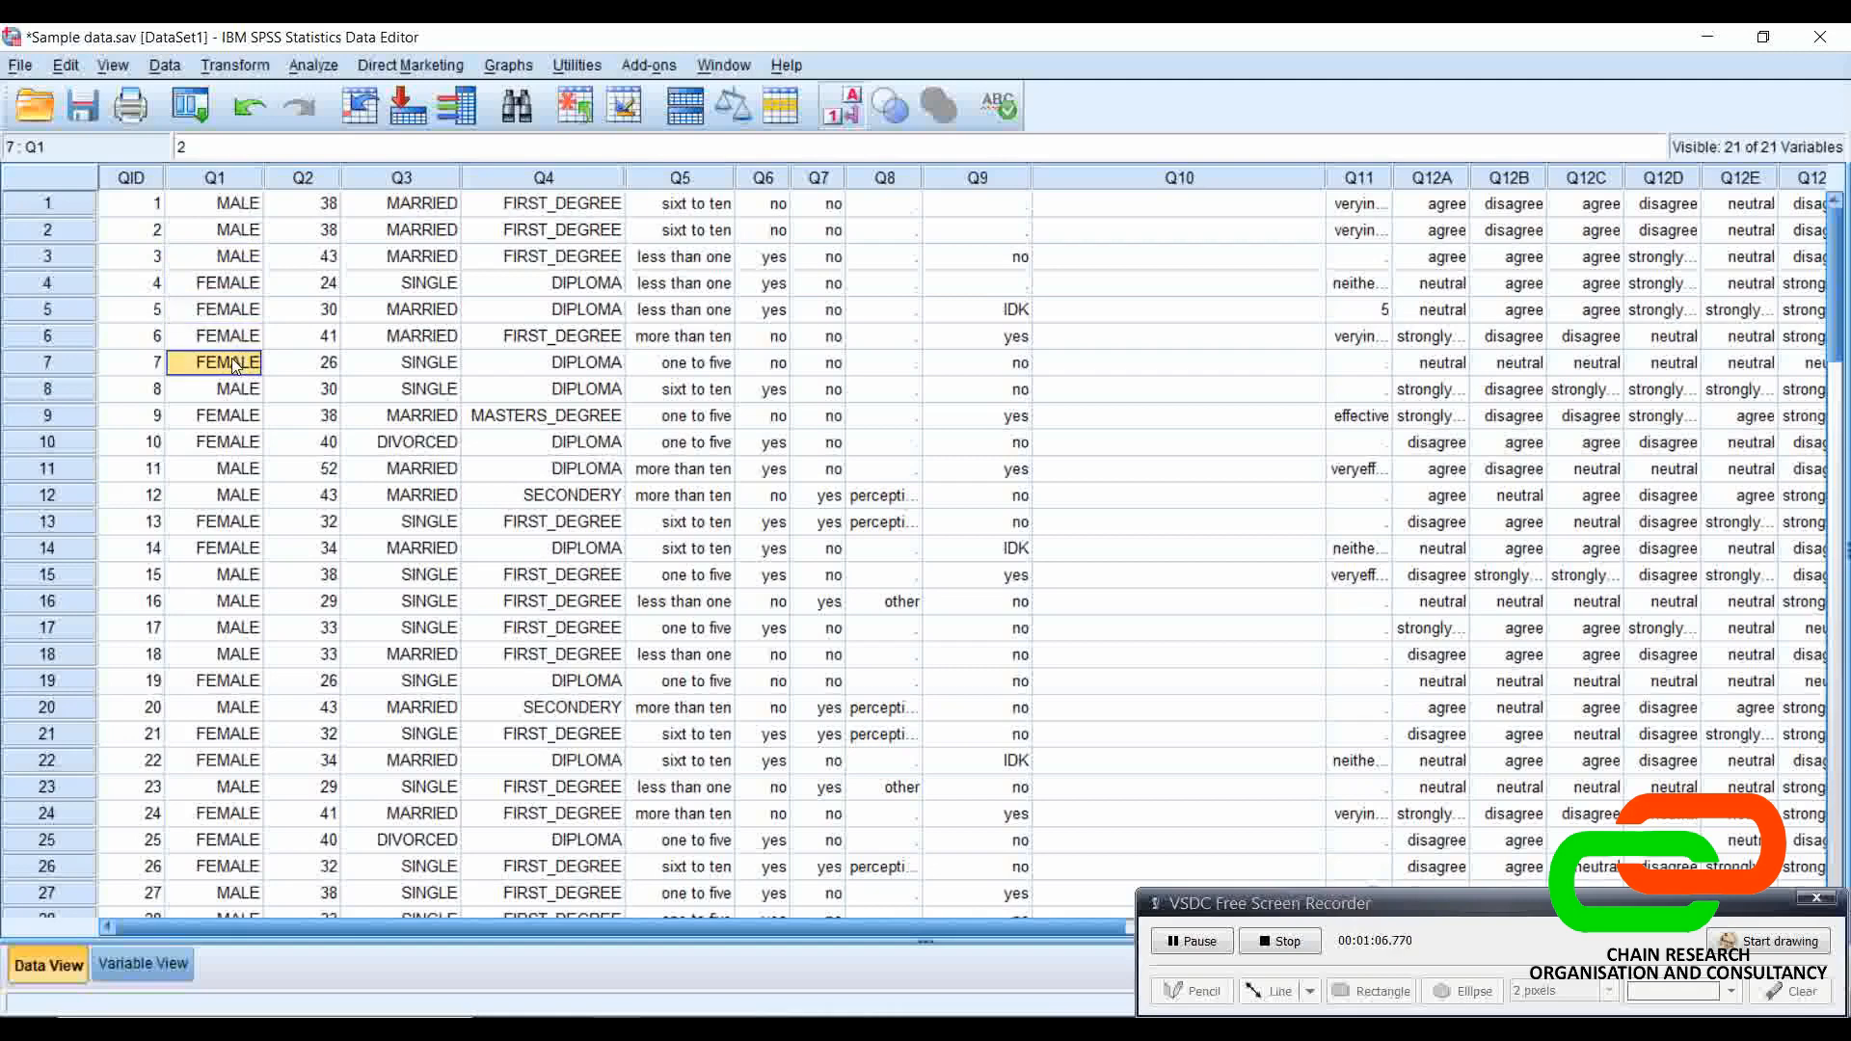
pyautogui.click(239, 388)
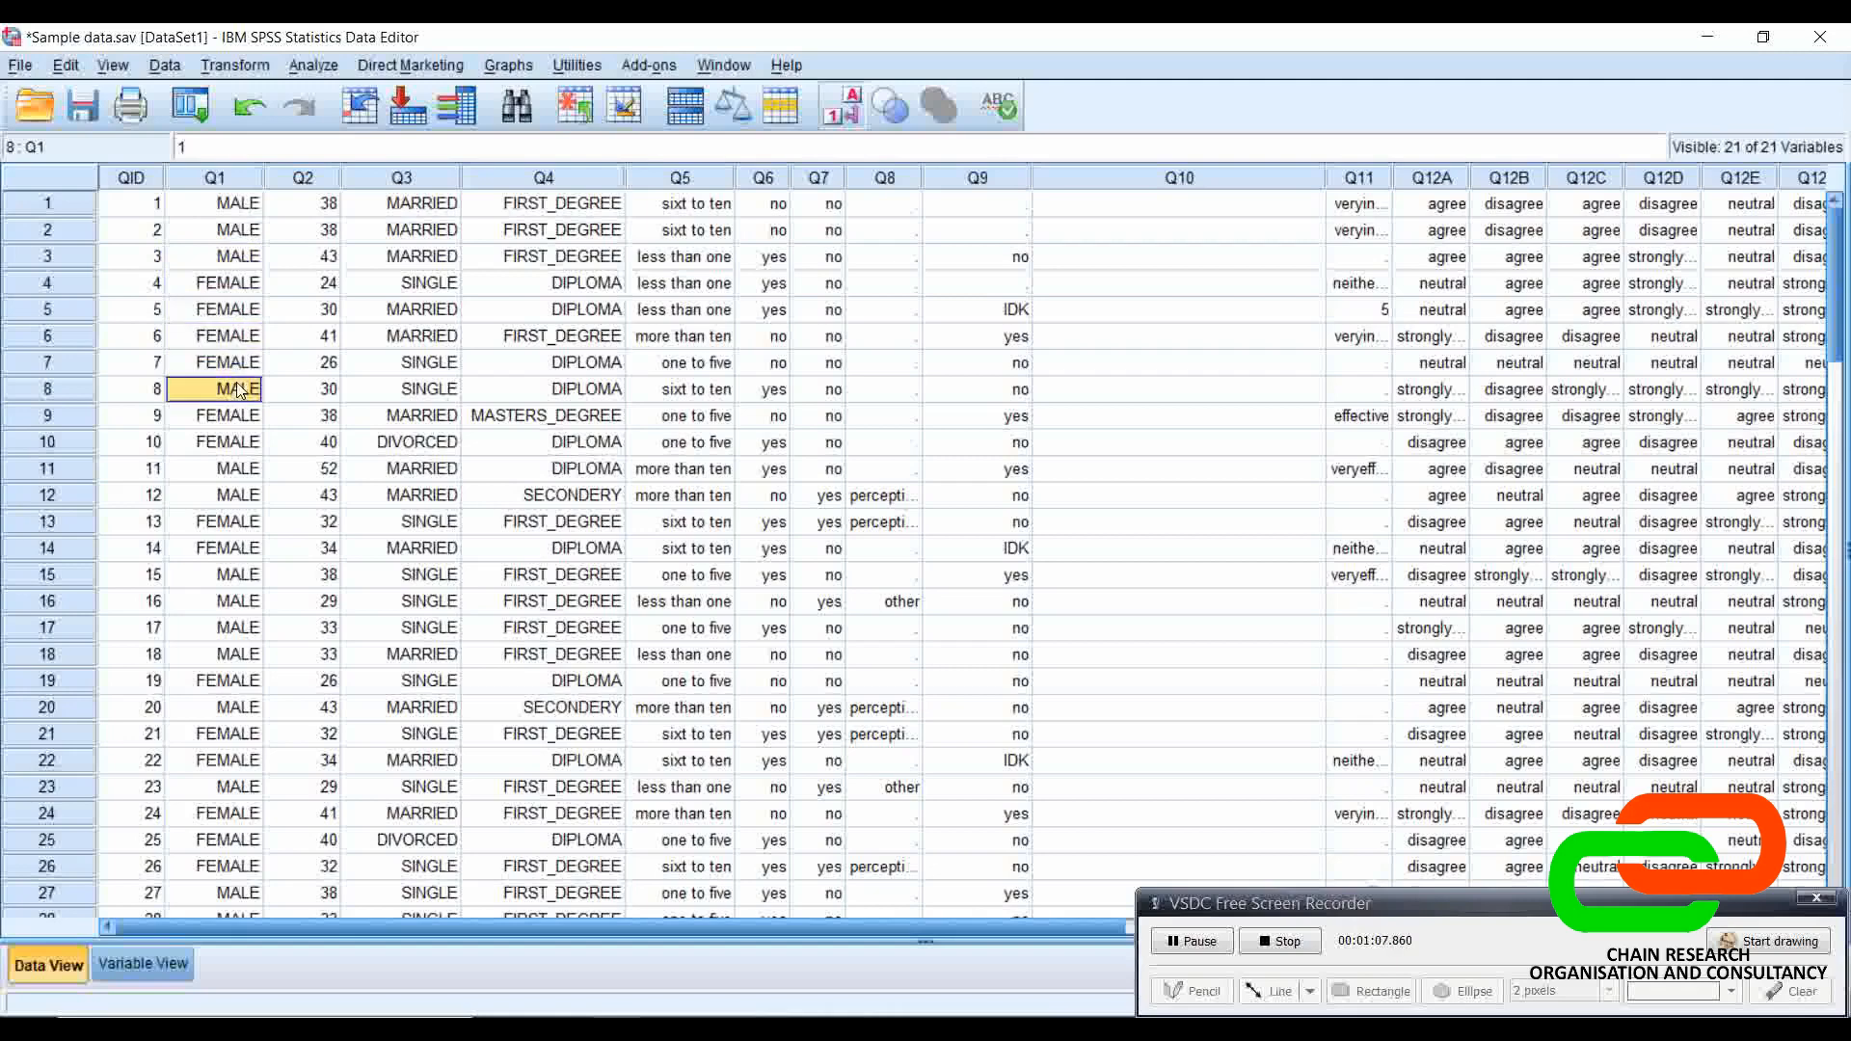
# Step: Show the numeric codes behind the answers, restore the value labels, and look over the cases
pyautogui.click(851, 110)
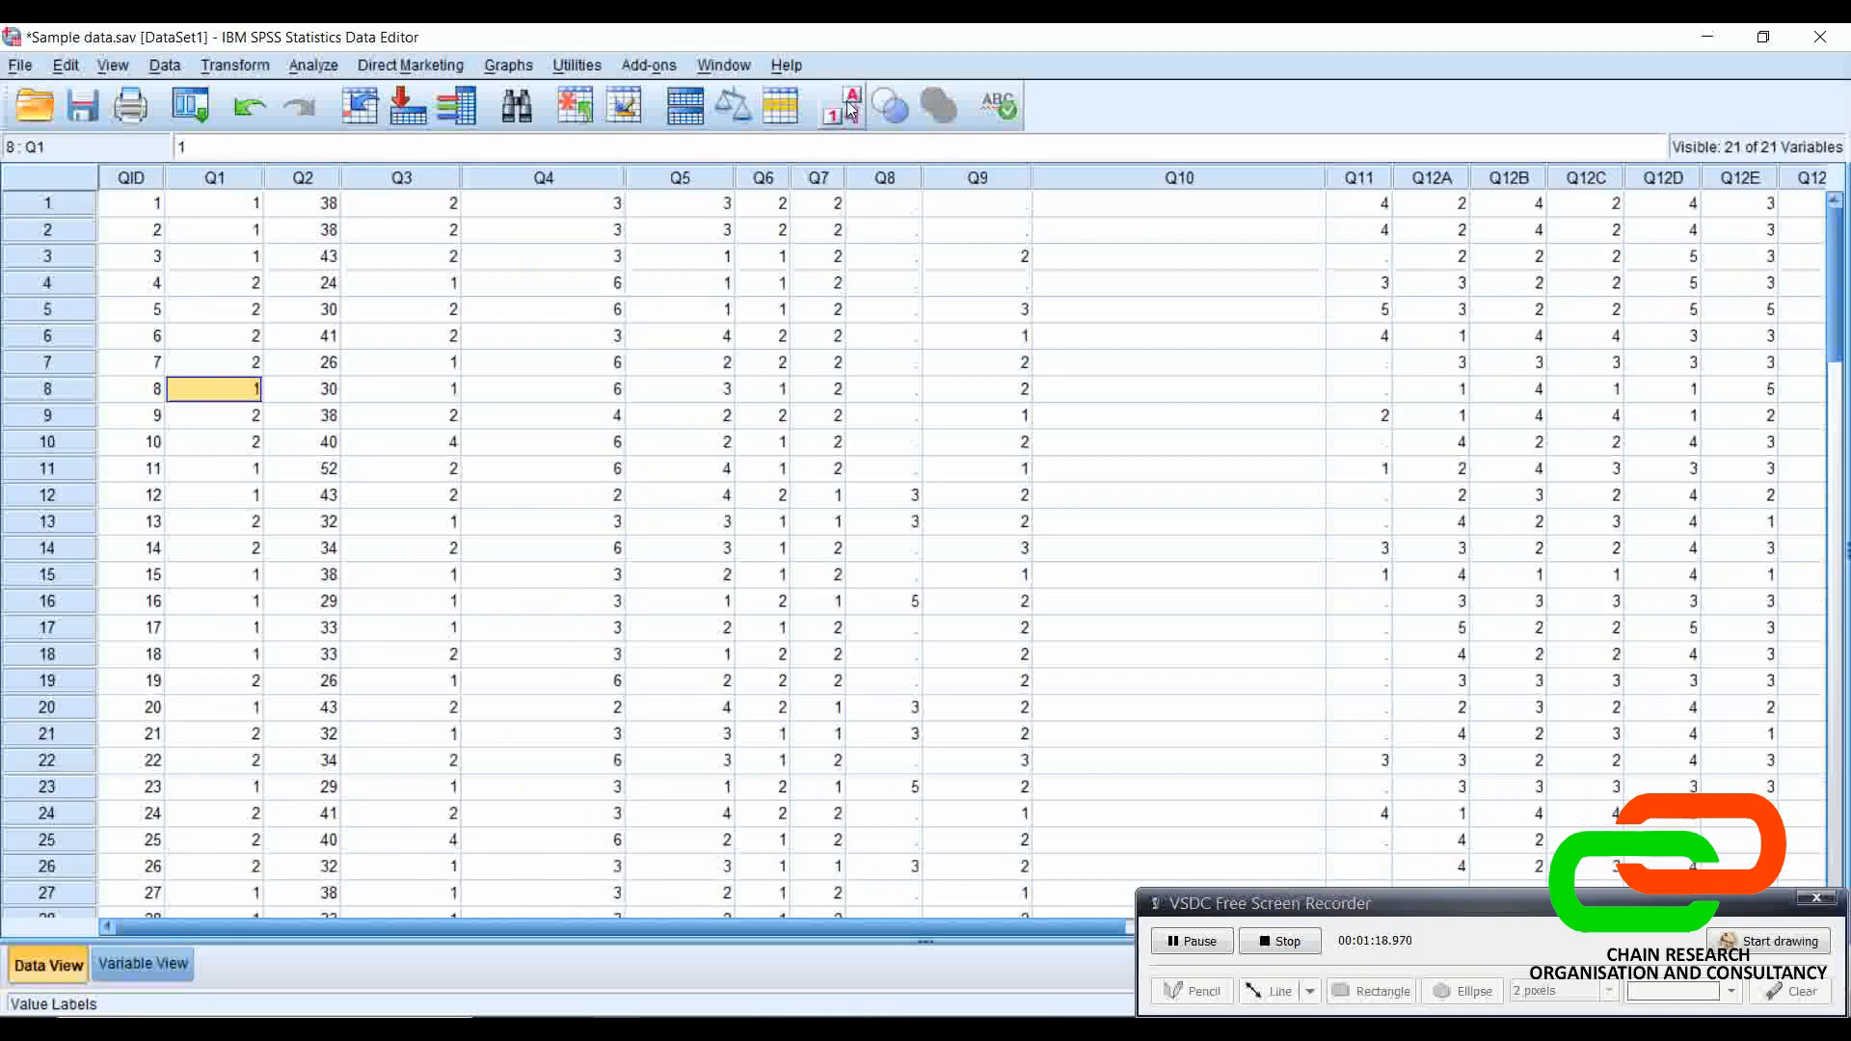
pyautogui.click(852, 110)
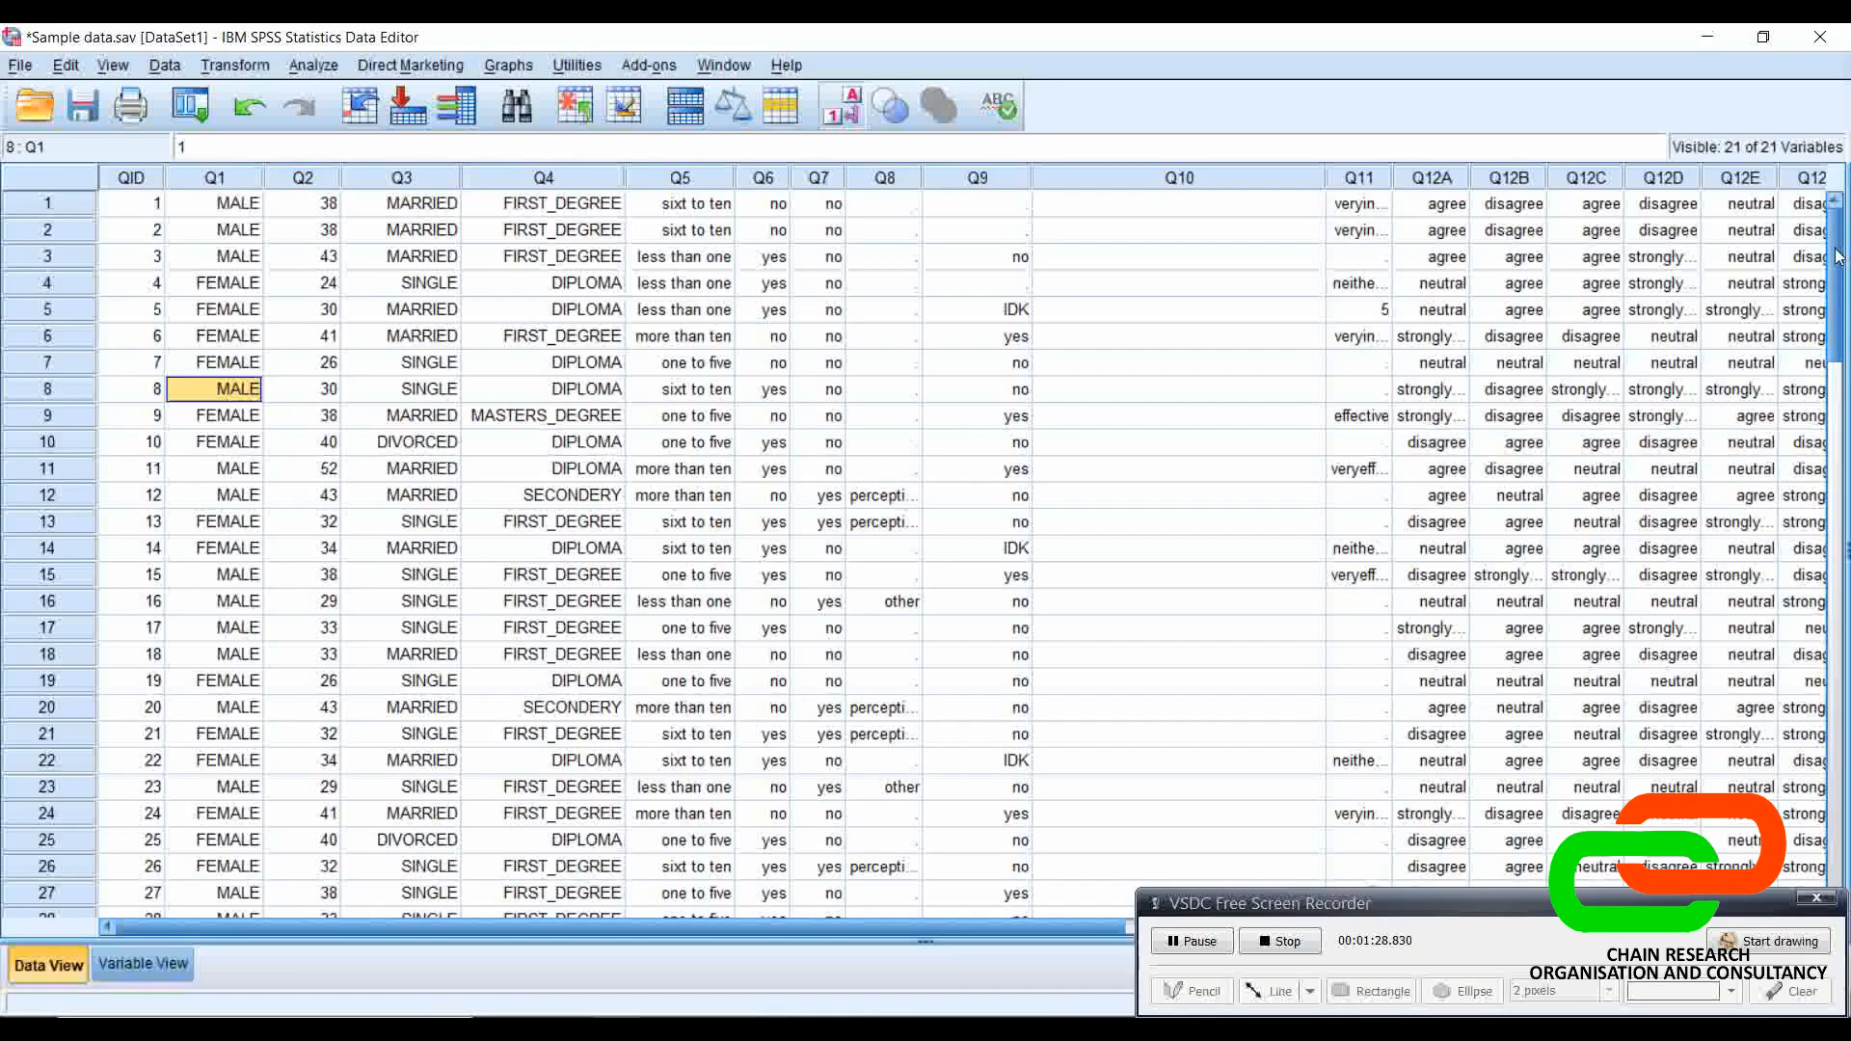
pyautogui.moveTo(1836, 256)
pyautogui.mouseDown()
pyautogui.moveTo(1818, 590)
pyautogui.moveTo(1838, 243)
pyautogui.mouseUp()
pyautogui.moveTo(1838, 278); pyautogui.dragTo(1845, 227)
# Step: Check the Q3 (marital status) entries of the first six cases
pyautogui.click(405, 203)
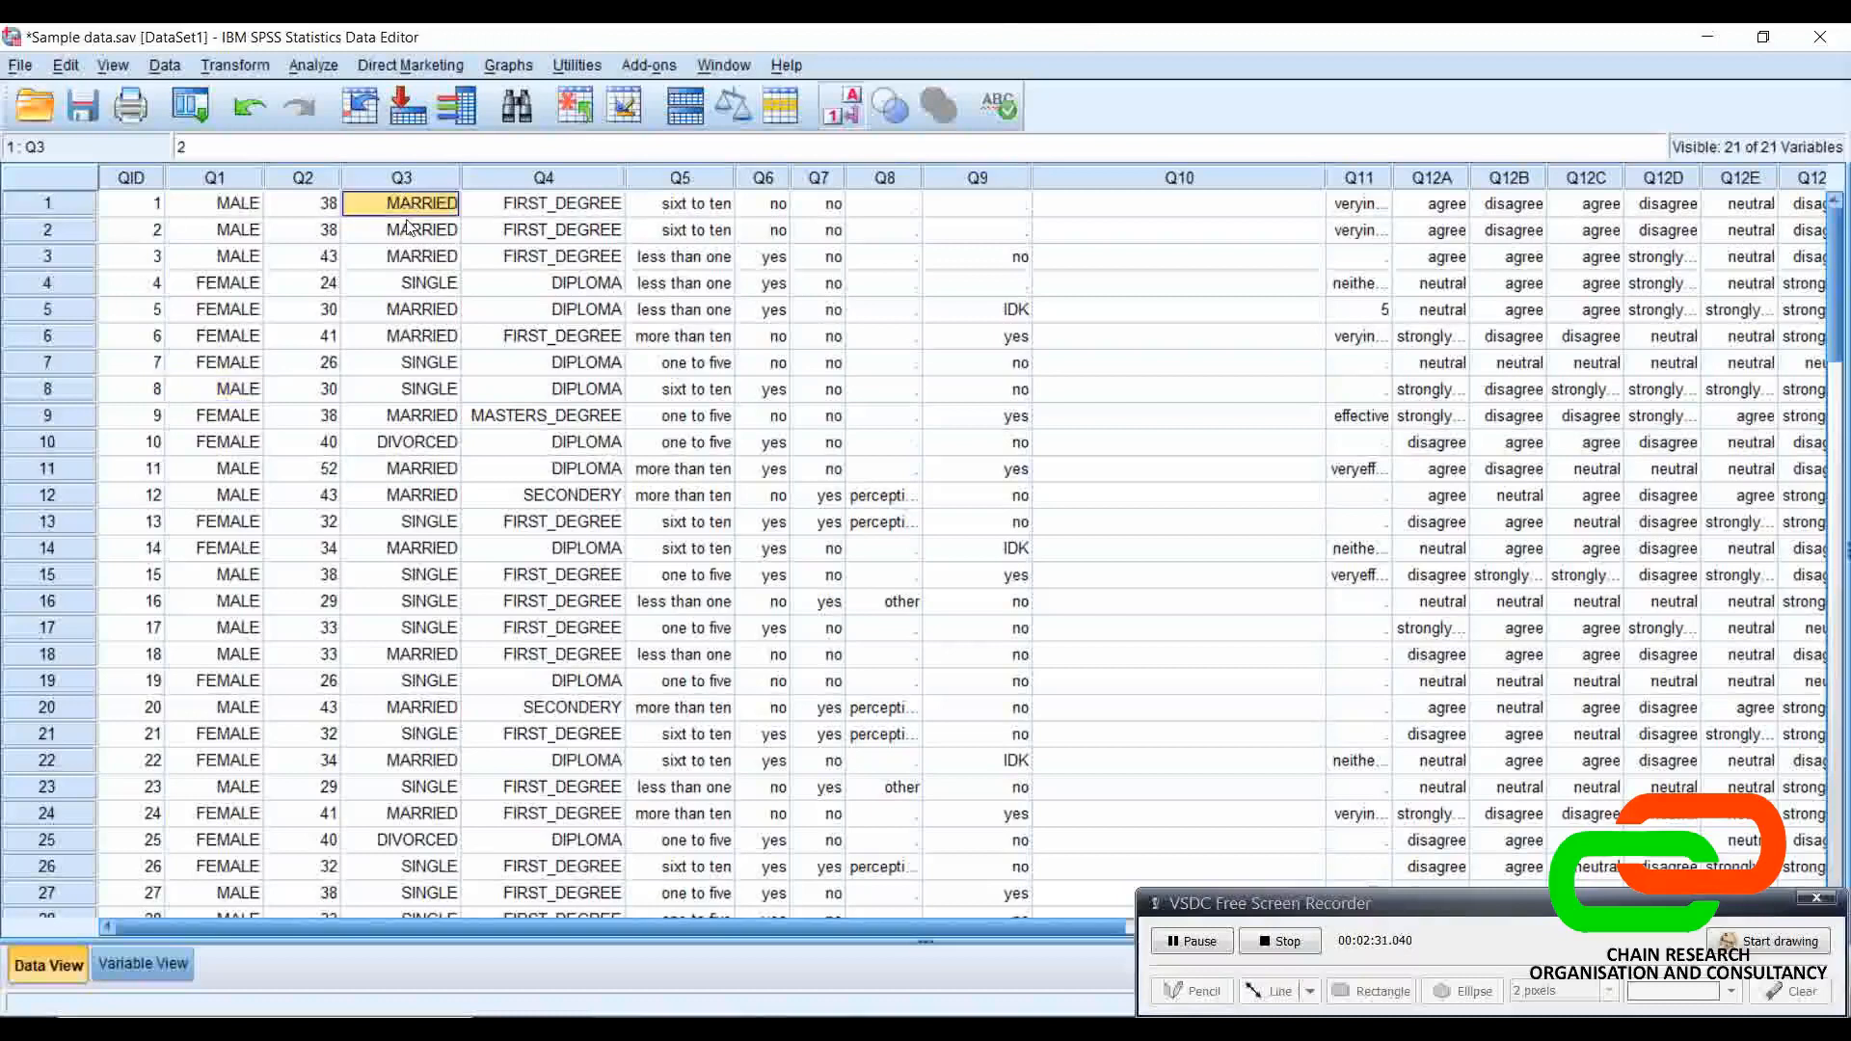
pyautogui.click(409, 230)
pyautogui.click(412, 257)
pyautogui.click(410, 310)
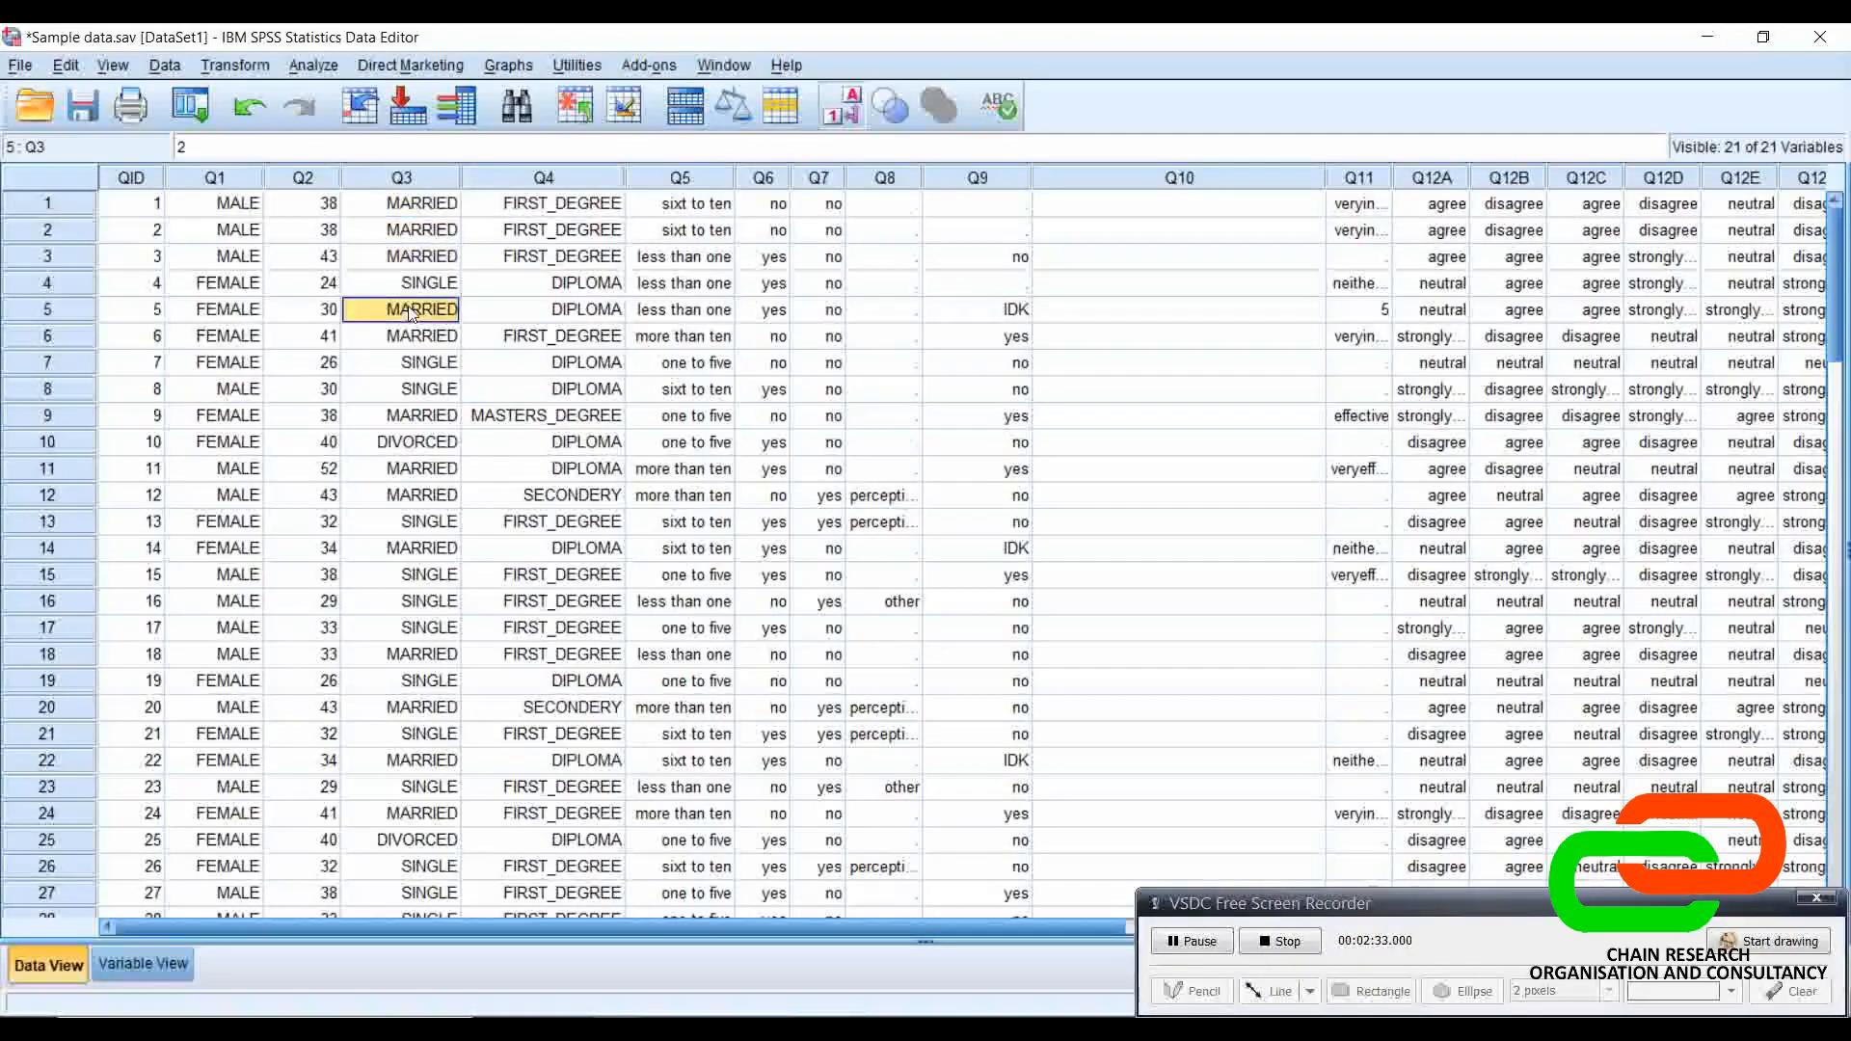
pyautogui.click(410, 339)
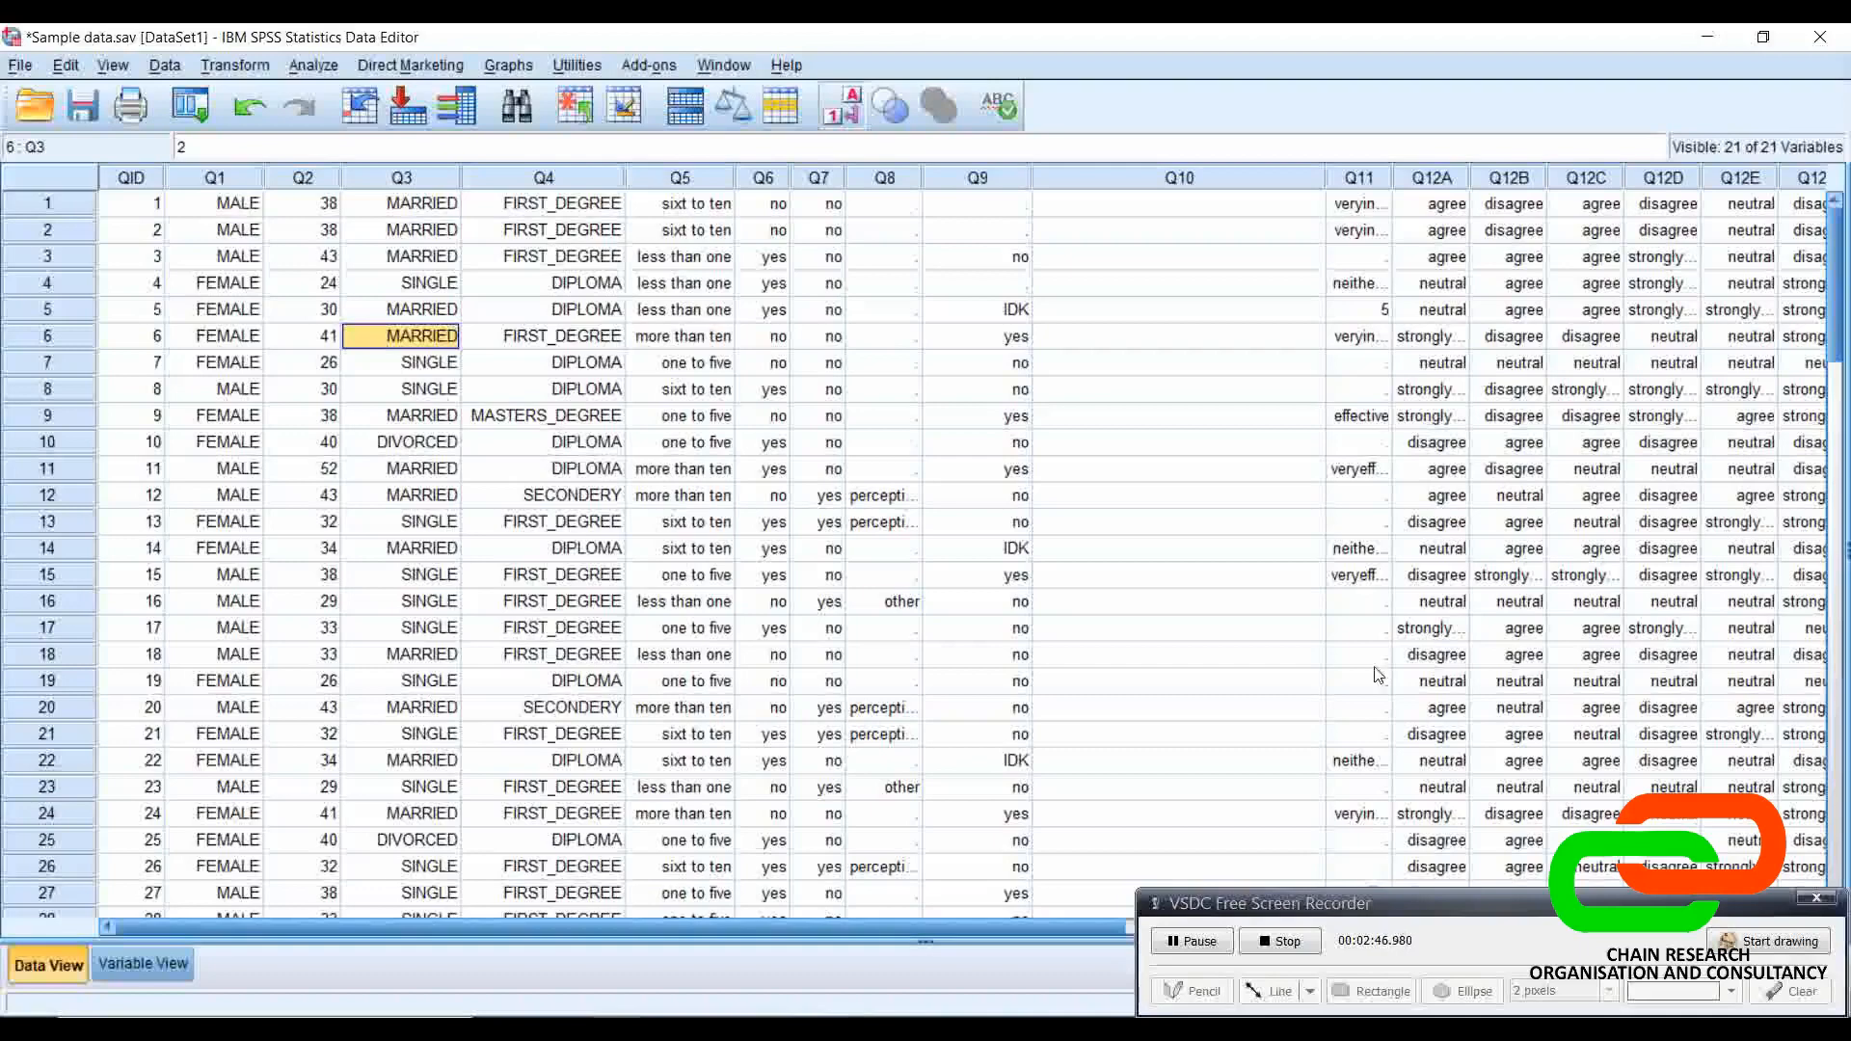
pyautogui.moveTo(1839, 354)
pyautogui.mouseDown()
pyautogui.moveTo(1838, 721)
pyautogui.moveTo(1838, 318)
pyautogui.mouseUp()
# Step: Open the Frequencies procedure from the descriptive statistics
pyautogui.click(314, 66)
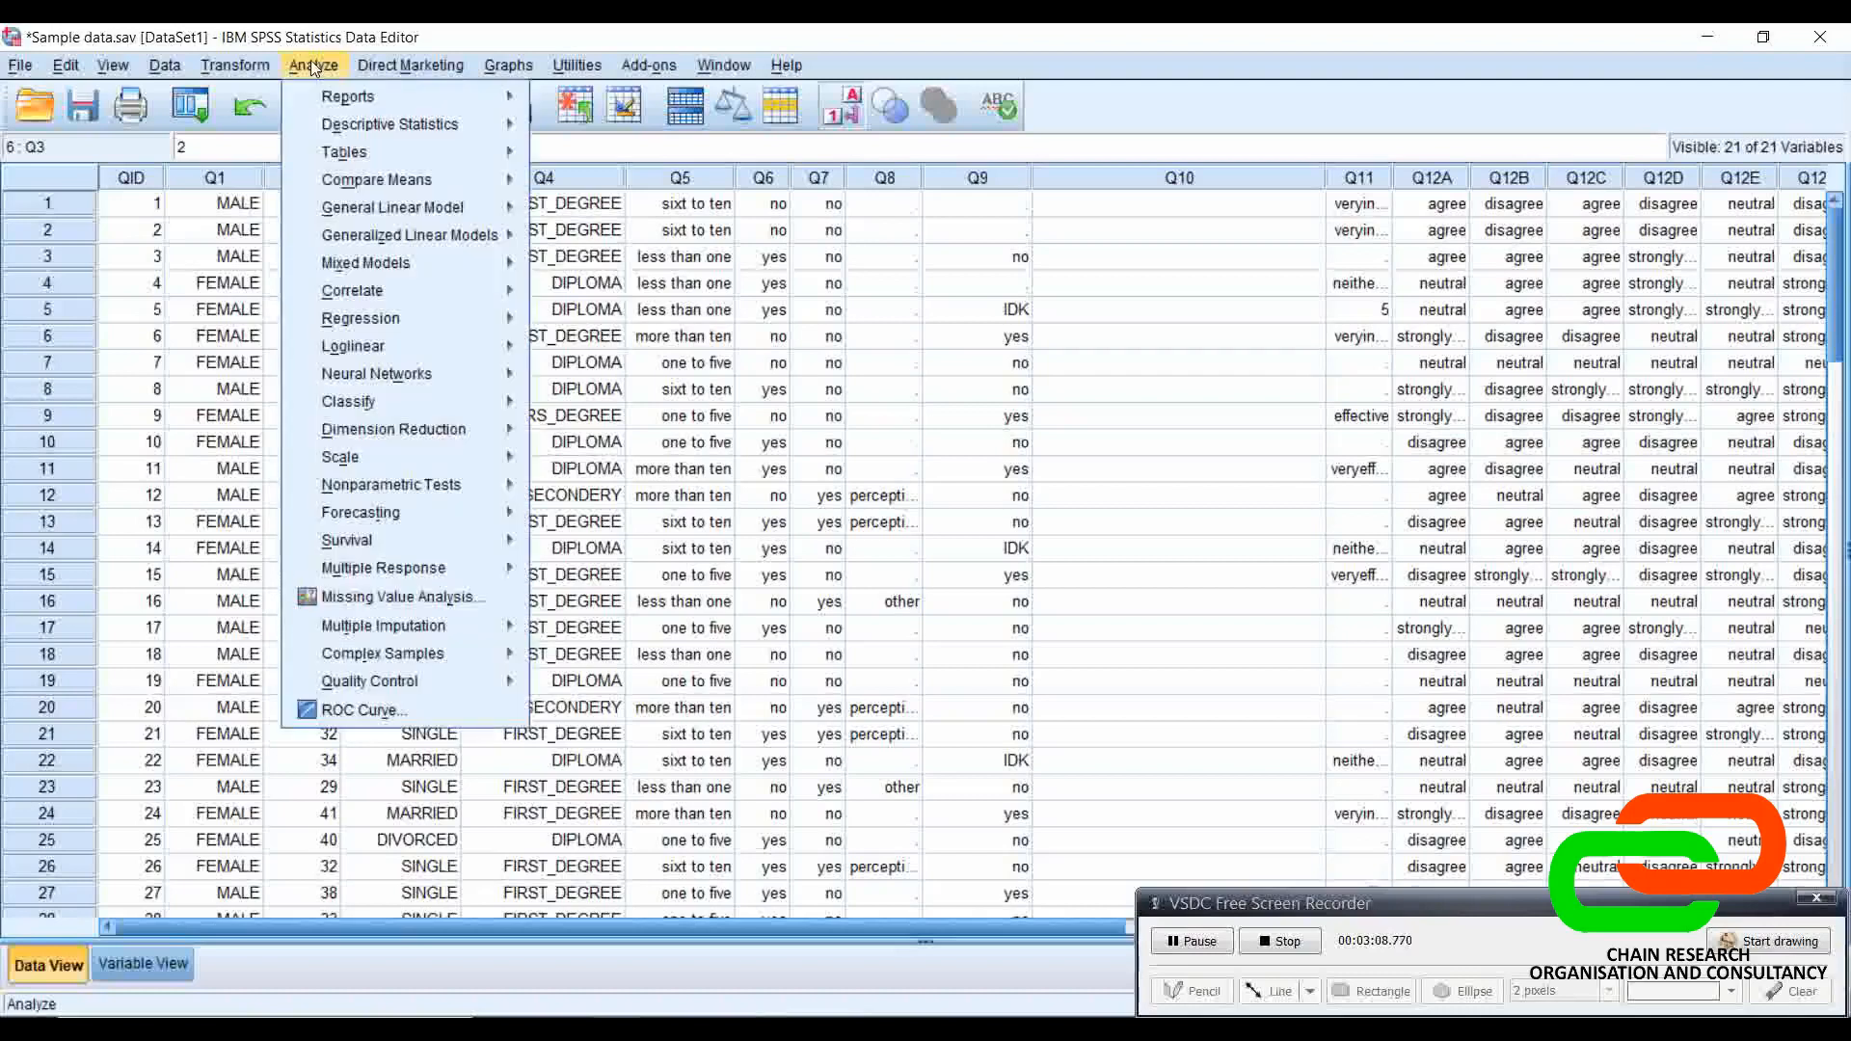
pyautogui.moveTo(364, 133)
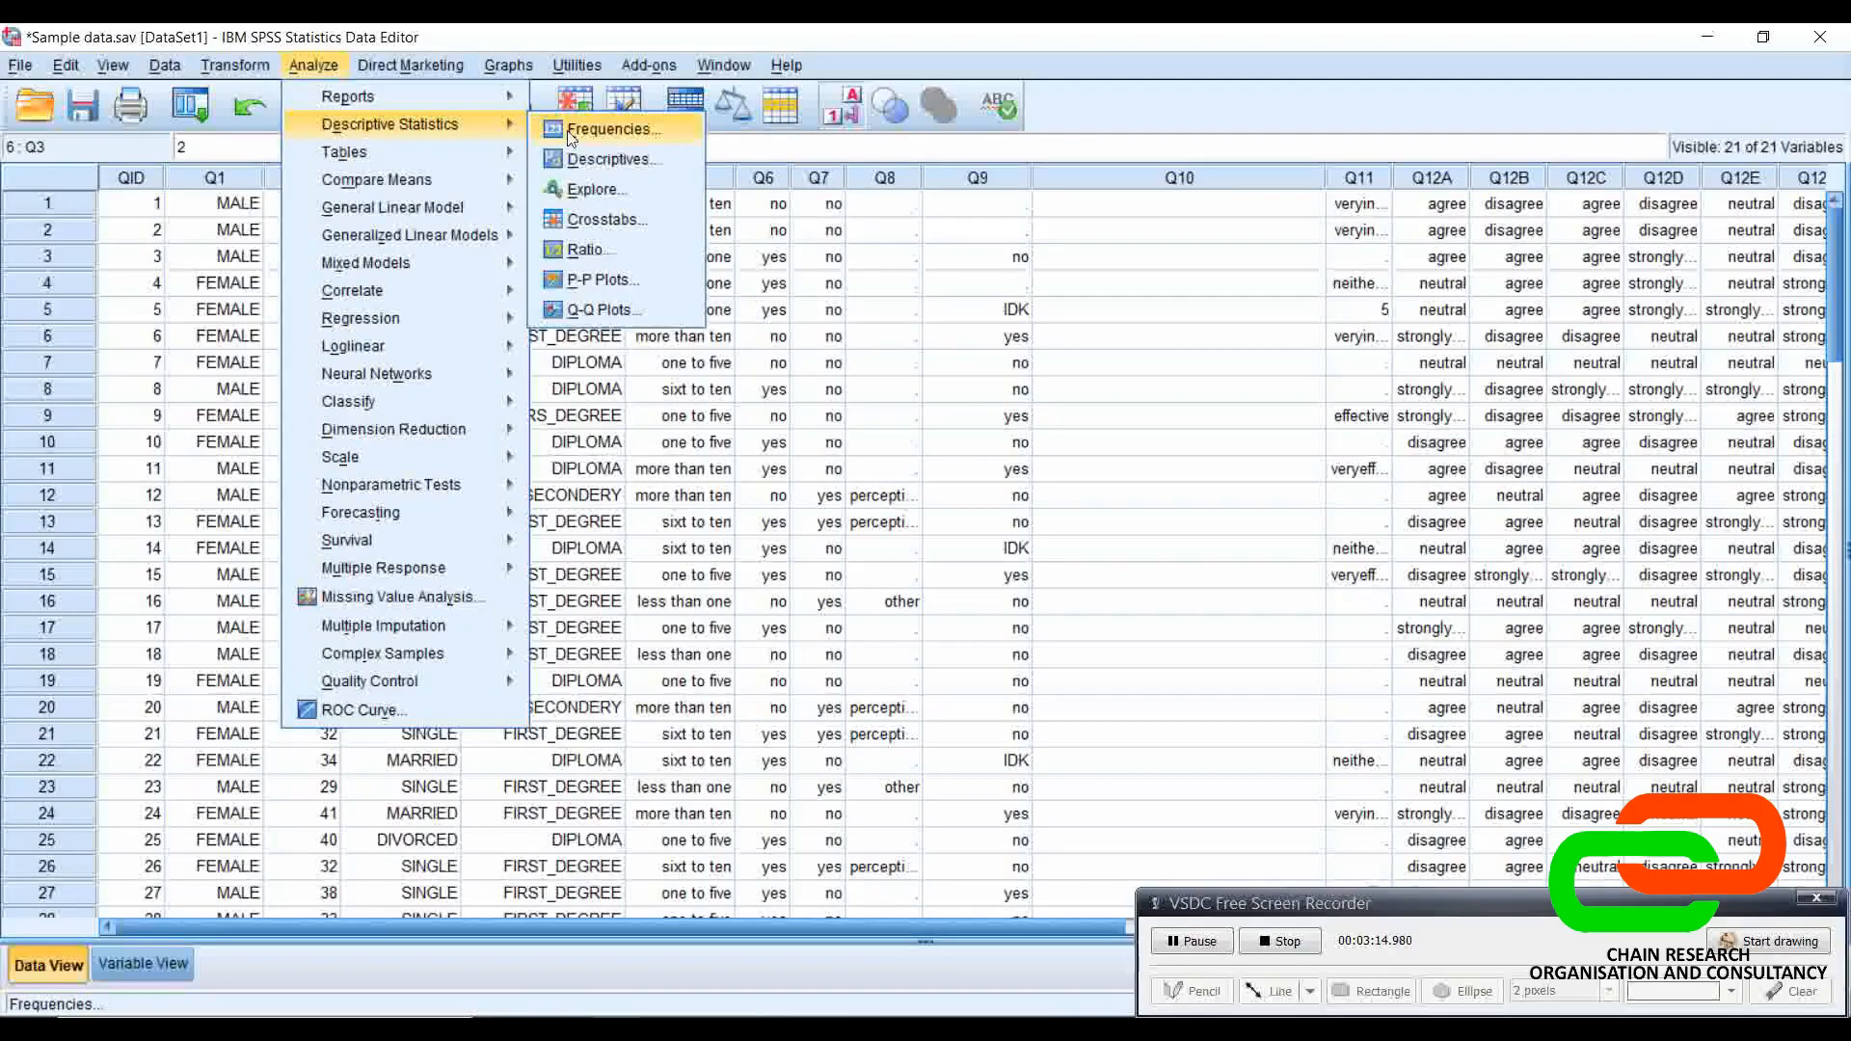
pyautogui.click(598, 129)
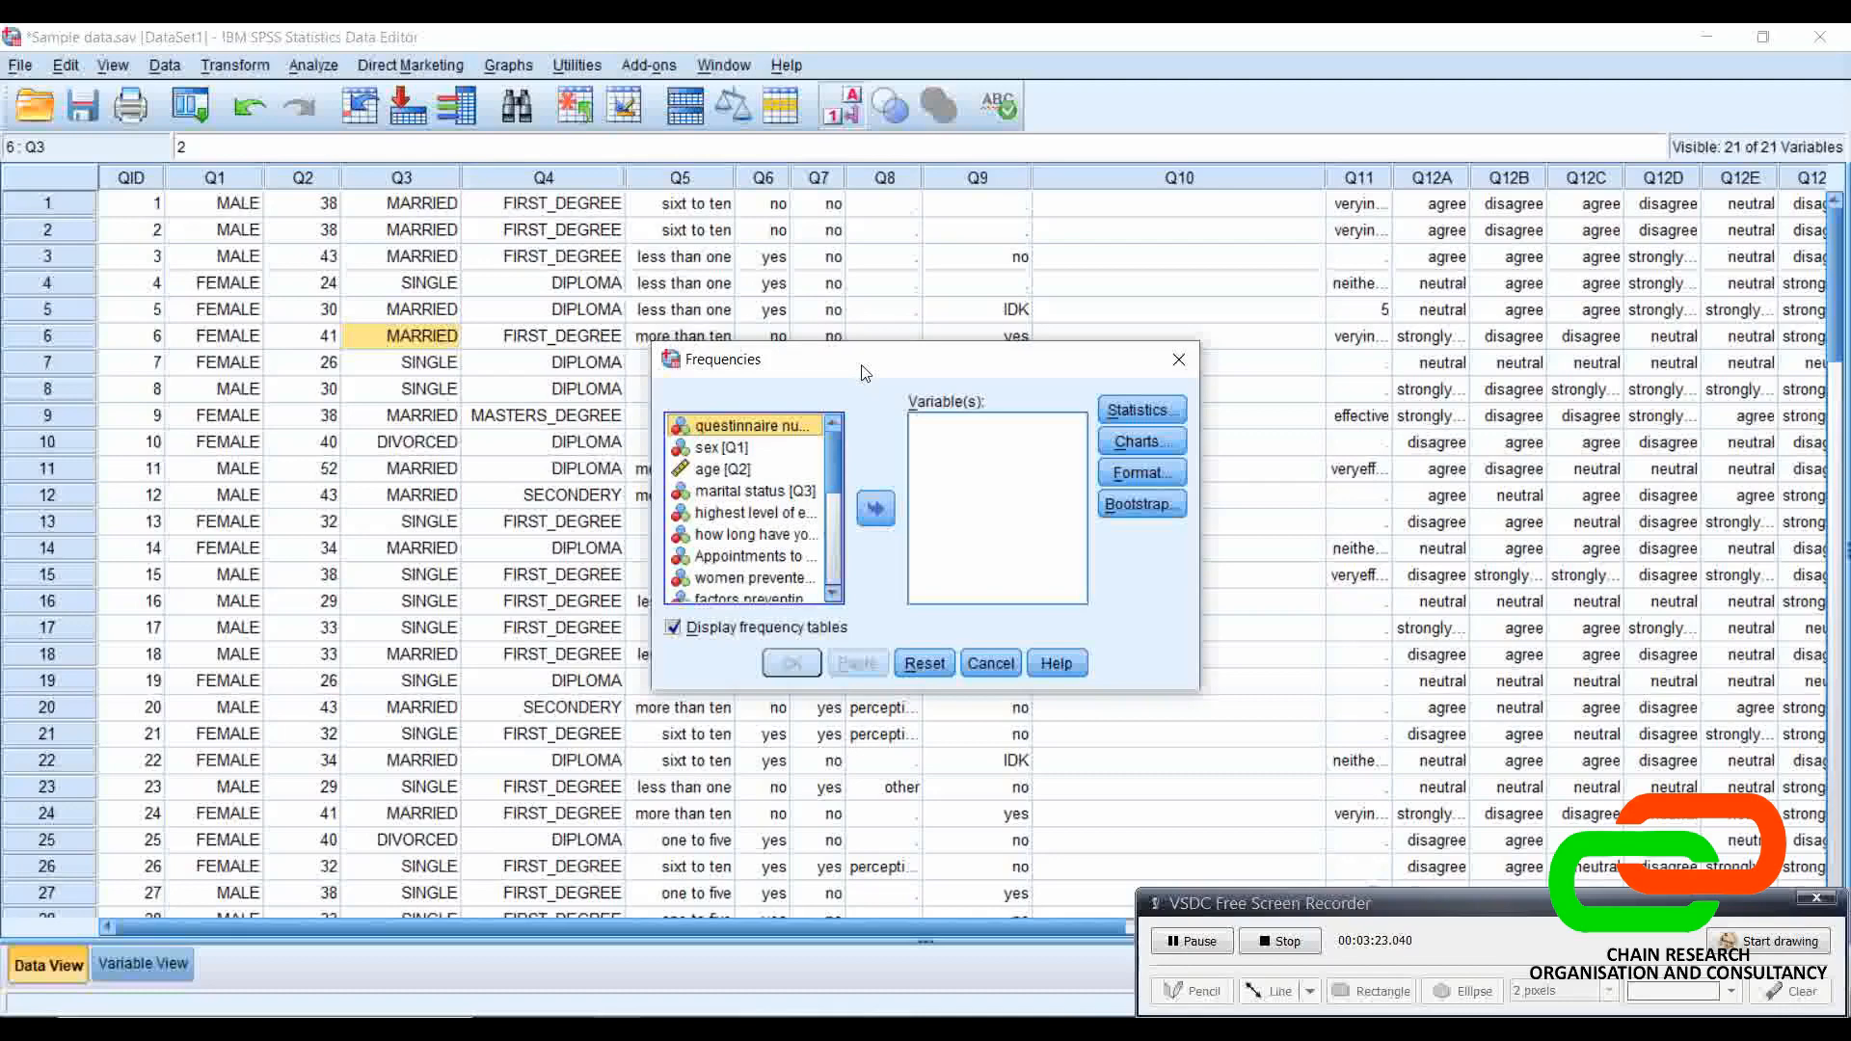
# Step: Look through the list of variables available for the frequency analysis, and return to its beginning
pyautogui.click(794, 449)
pyautogui.press('Down')
pyautogui.press('Down')
pyautogui.press('Down')
pyautogui.press('Down')
pyautogui.press('Down')
pyautogui.press('Down')
pyautogui.press('Down')
pyautogui.press('Down')
pyautogui.press('Down')
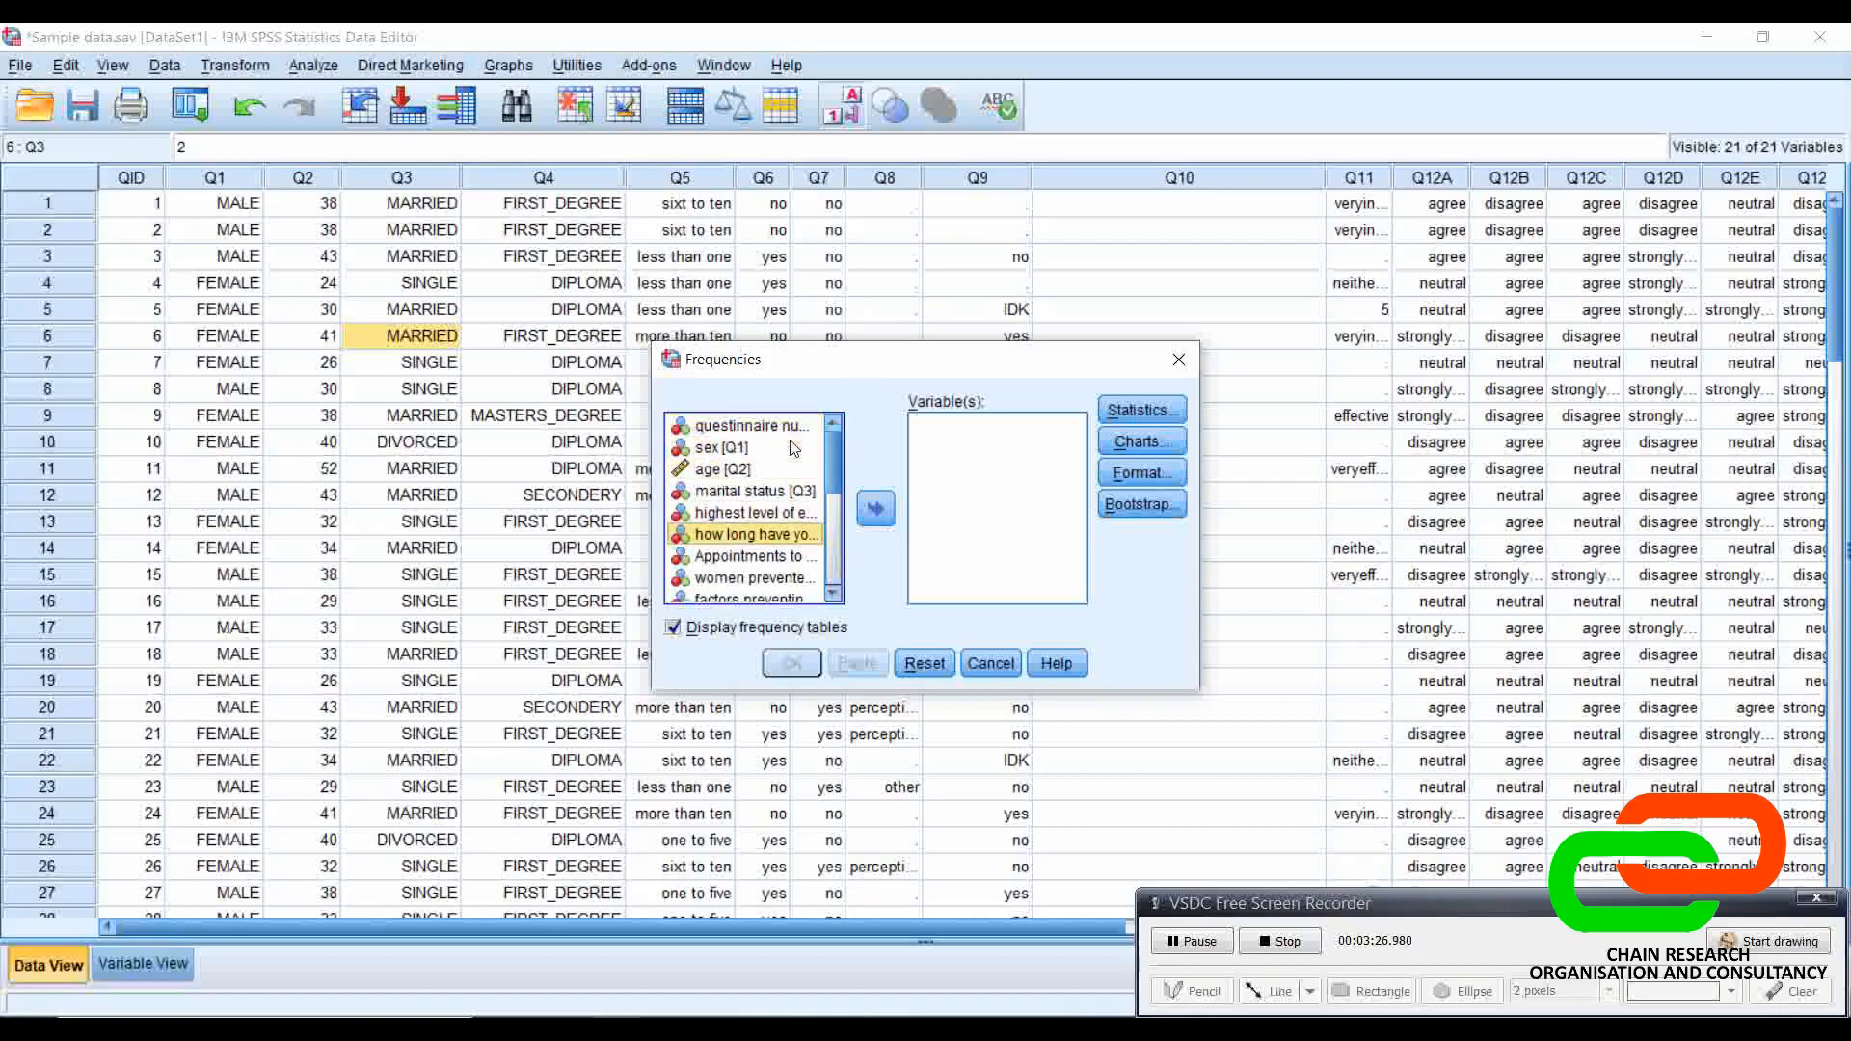
pyautogui.press('Down')
pyautogui.press('Down')
pyautogui.press('Down')
pyautogui.press('Down')
pyautogui.press('Down')
pyautogui.press('Down')
pyautogui.press('Down')
pyautogui.press('Down')
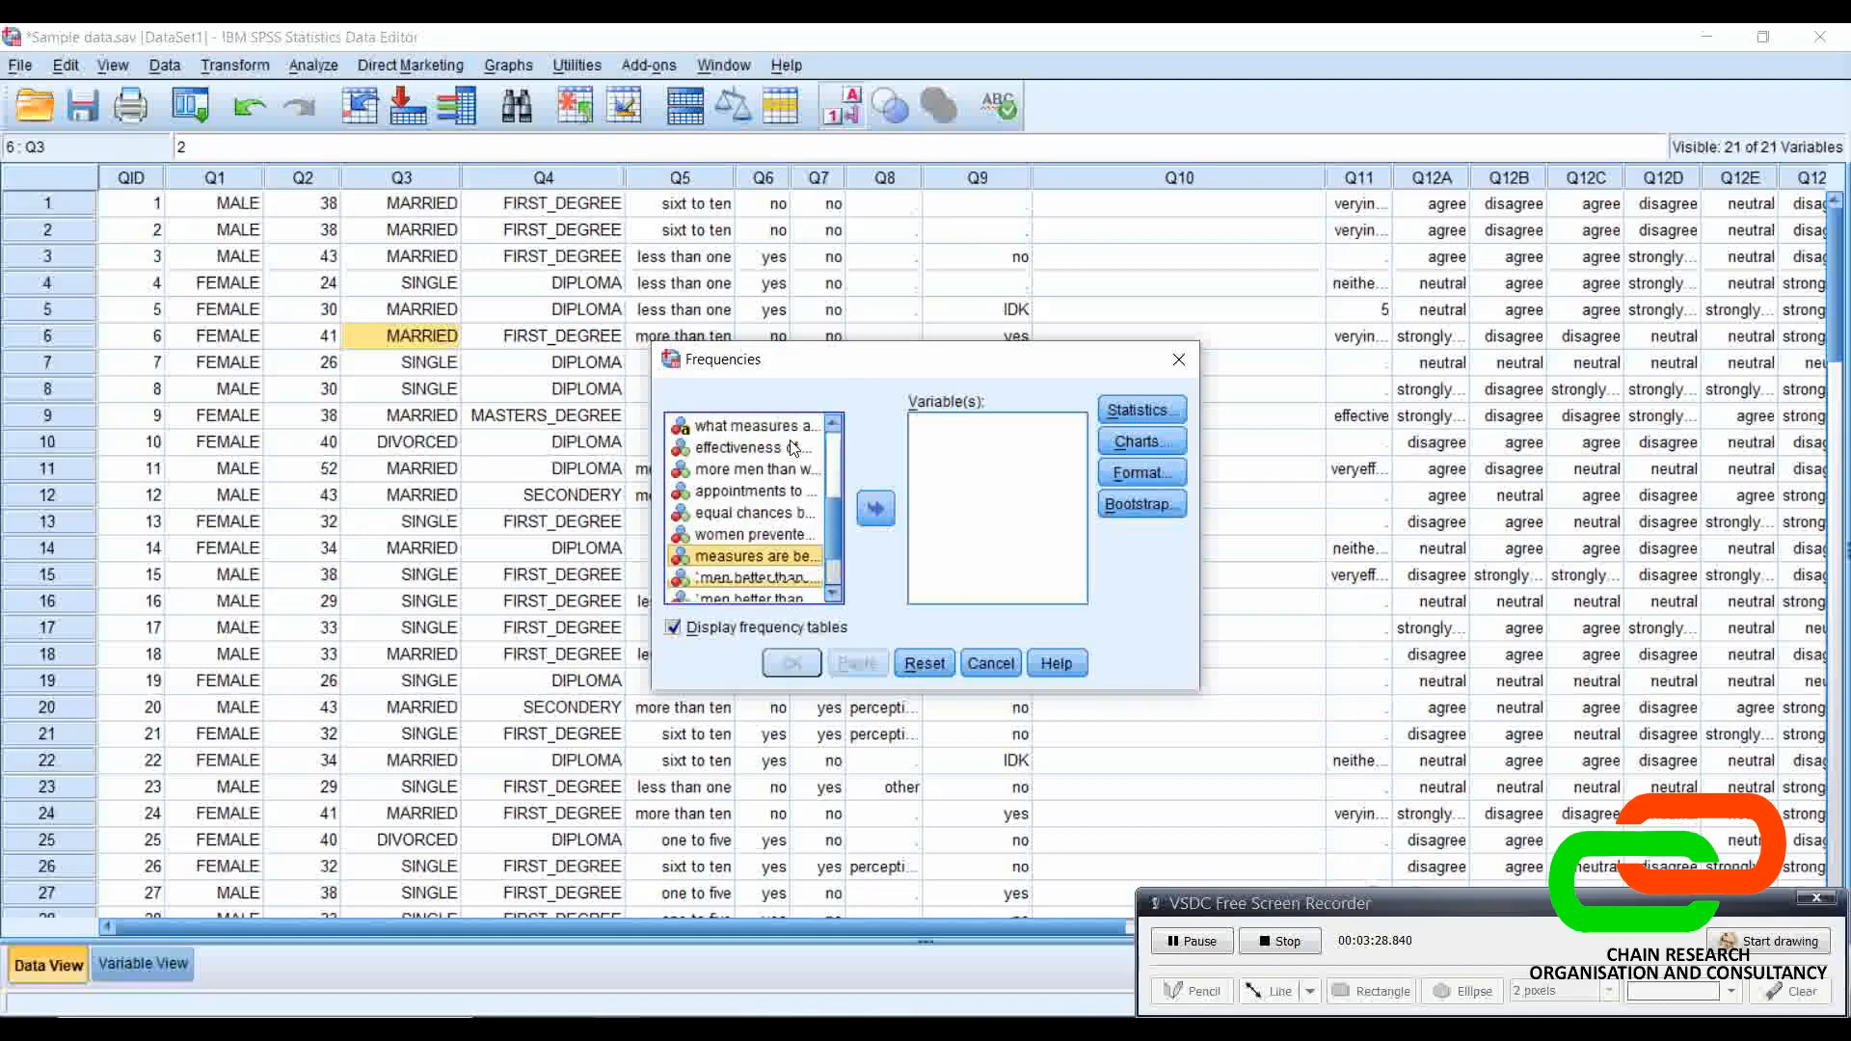
pyautogui.press('Up')
pyautogui.press('Up')
pyautogui.press('Up')
pyautogui.press('Up')
pyautogui.press('Up')
pyautogui.press('Up')
pyautogui.press('Up')
pyautogui.press('Up')
pyautogui.press('Up')
pyautogui.press('Up')
pyautogui.press('Up')
pyautogui.press('Up')
pyautogui.press('Up')
pyautogui.press('Up')
pyautogui.press('Up')
pyautogui.press('Up')
pyautogui.press('Up')
pyautogui.press('Up')
pyautogui.press('Up')
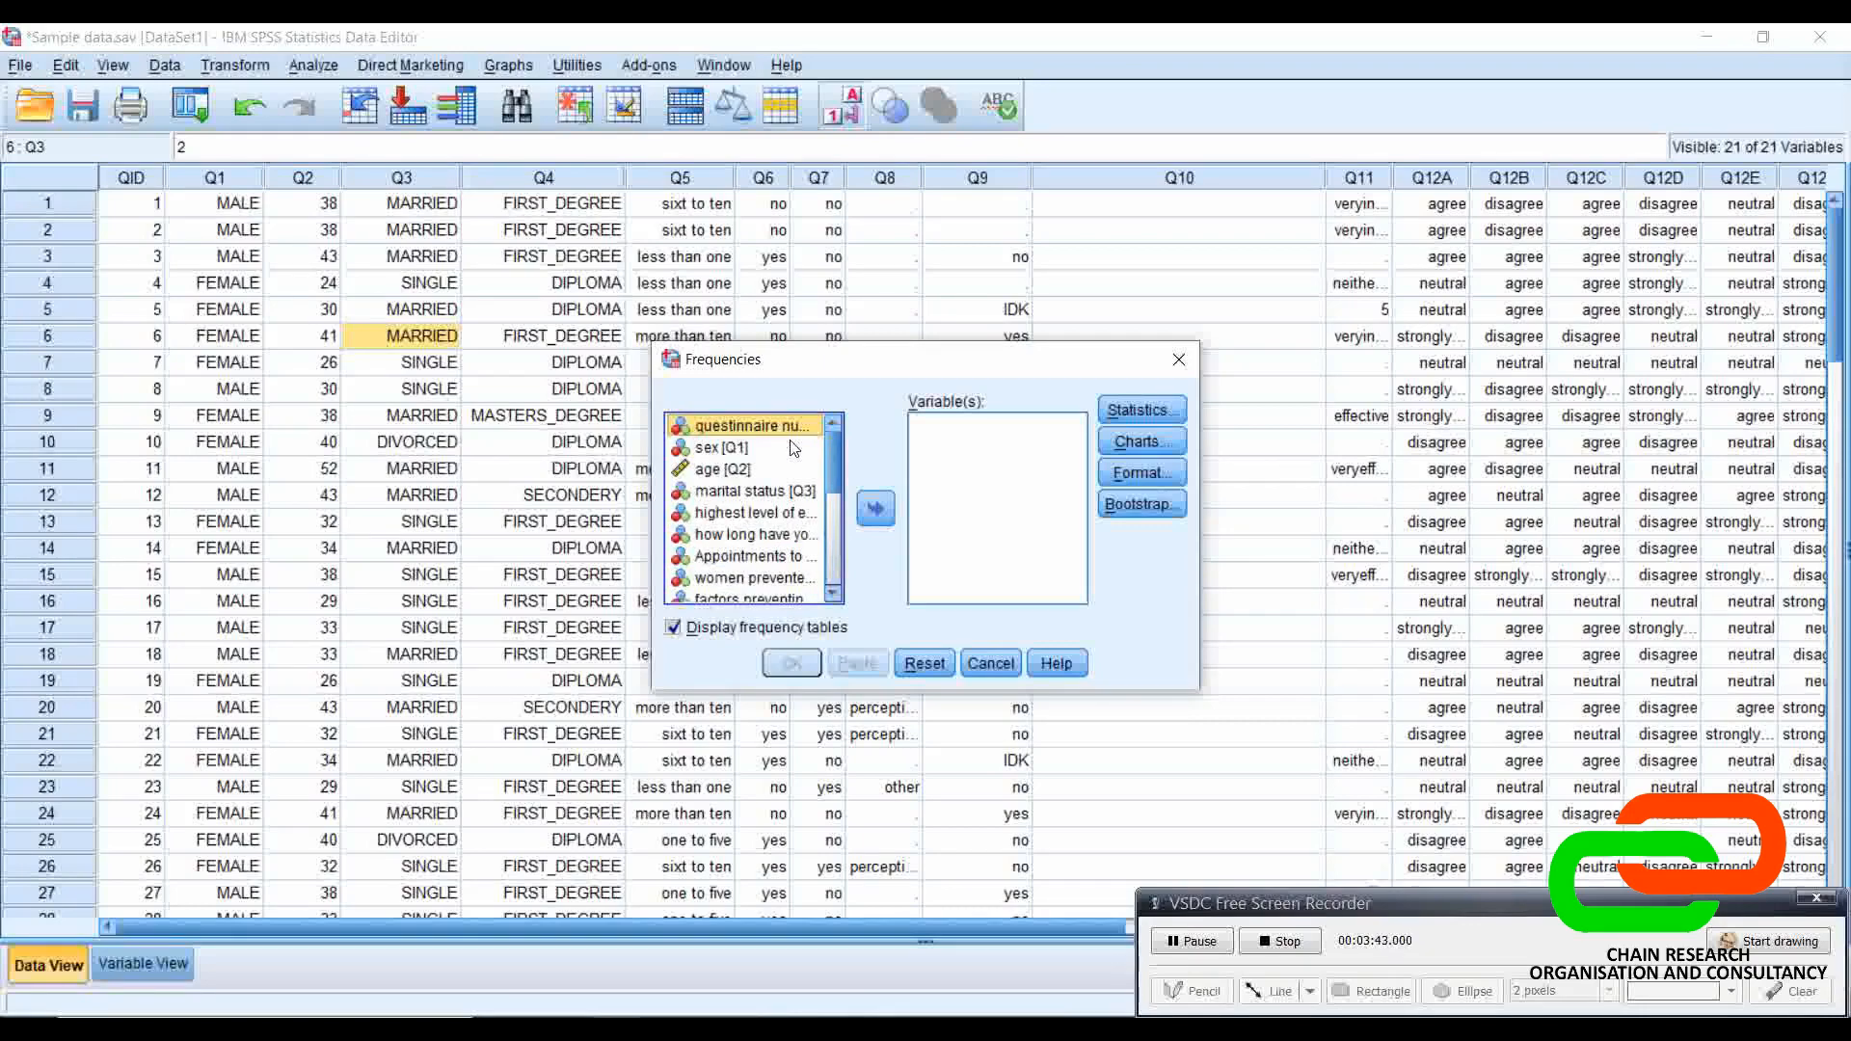
# Step: Run the frequency analysis on sex [Q1] with frequency tables displayed and no additional statistics selected
pyautogui.click(737, 448)
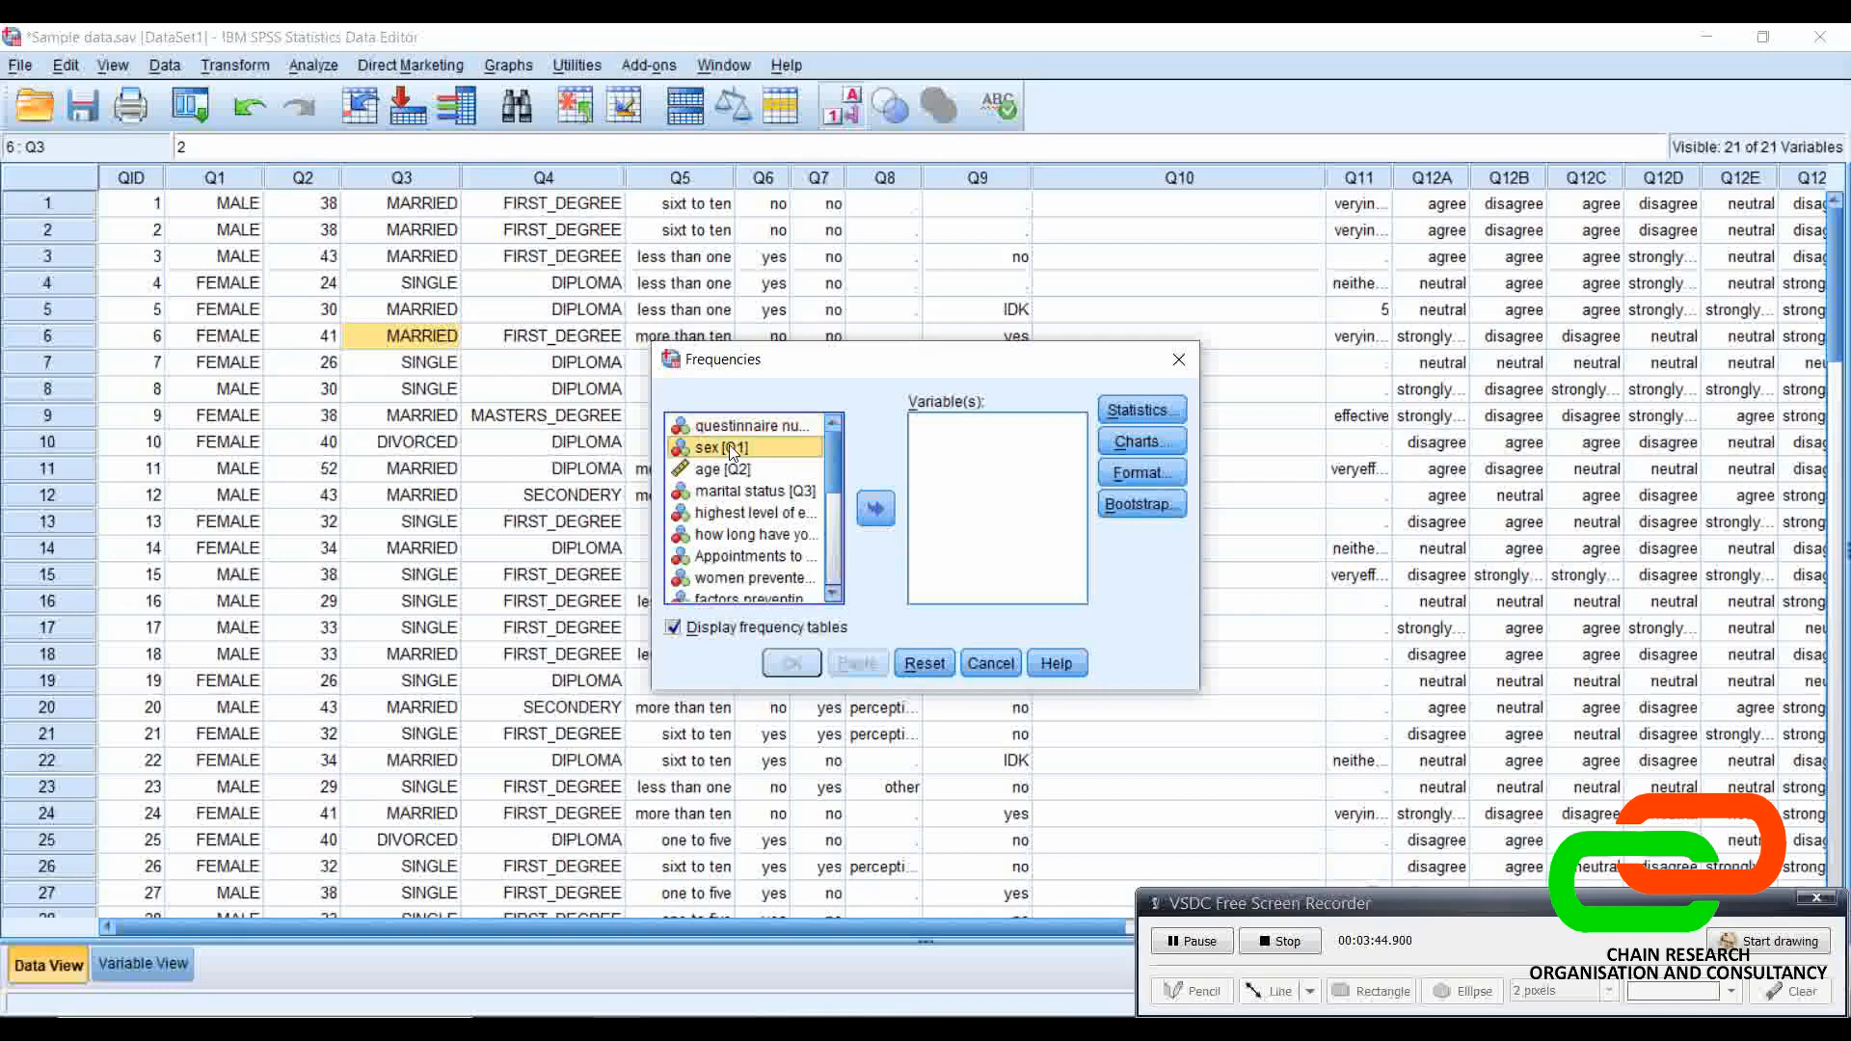
pyautogui.click(879, 507)
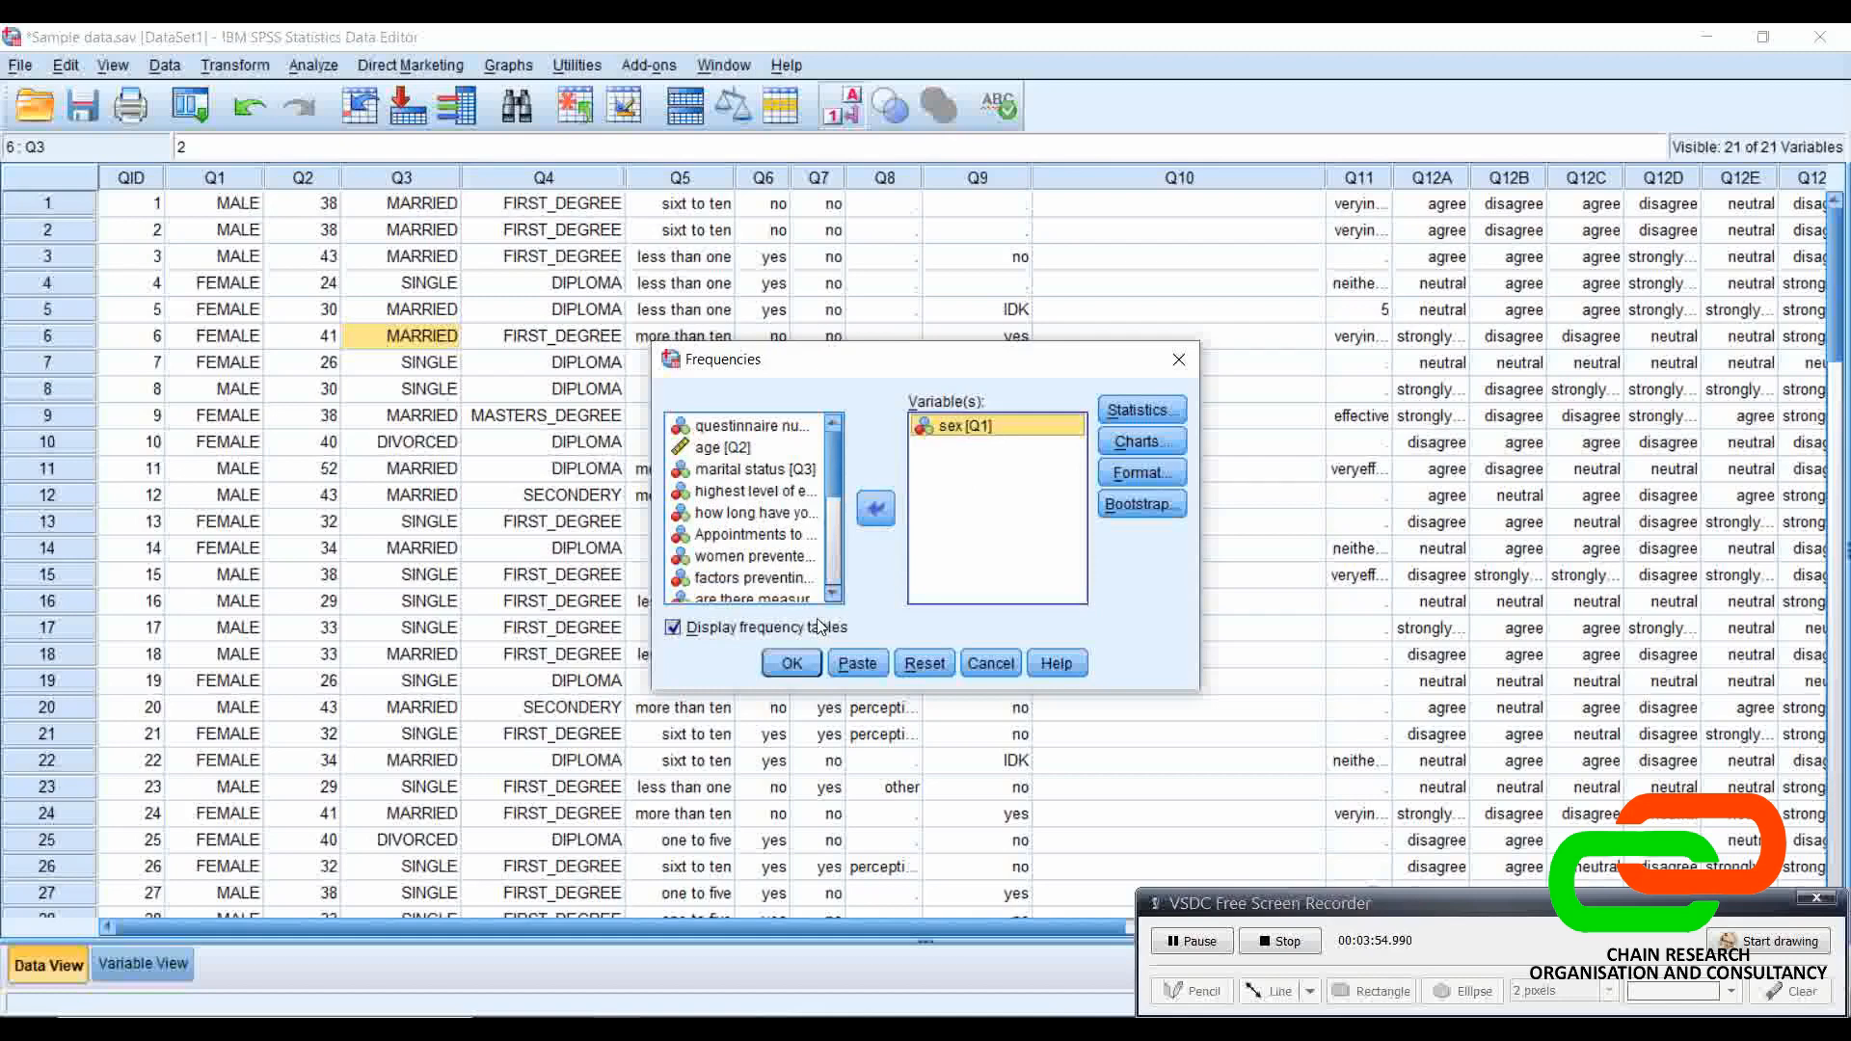
pyautogui.click(1130, 408)
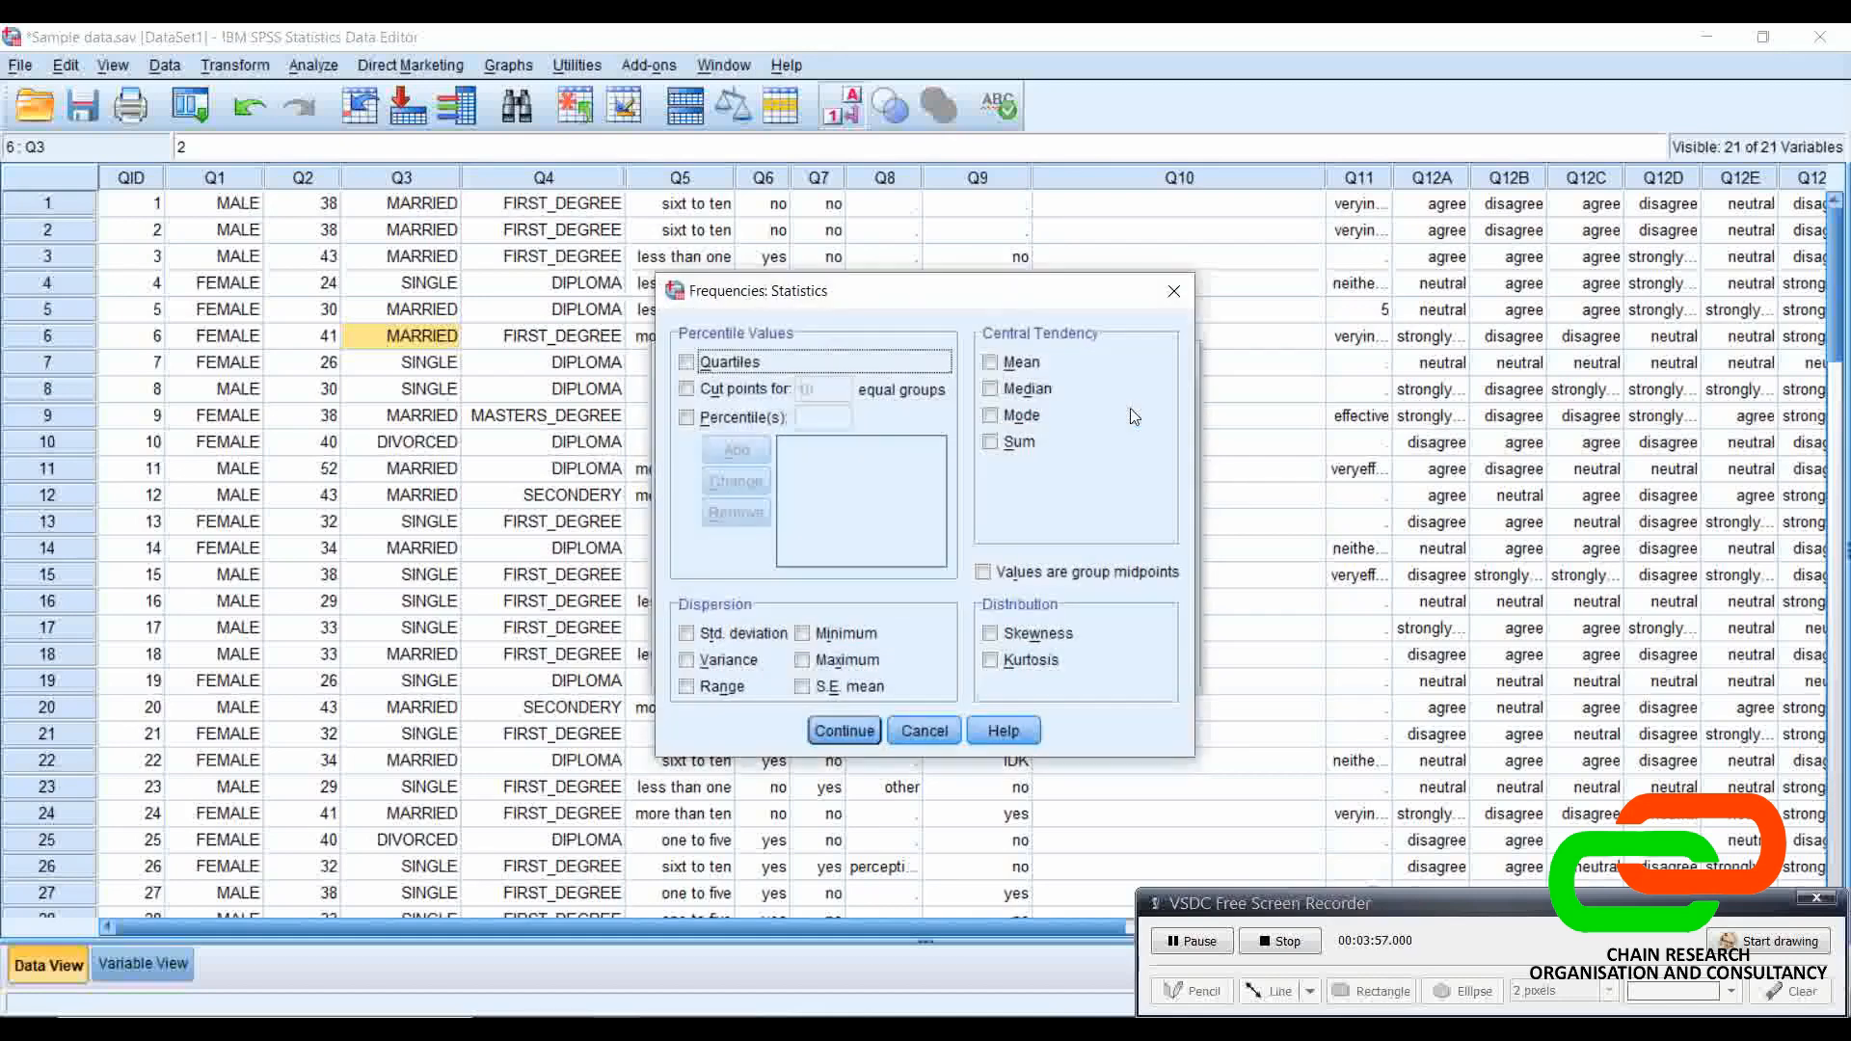
pyautogui.click(917, 739)
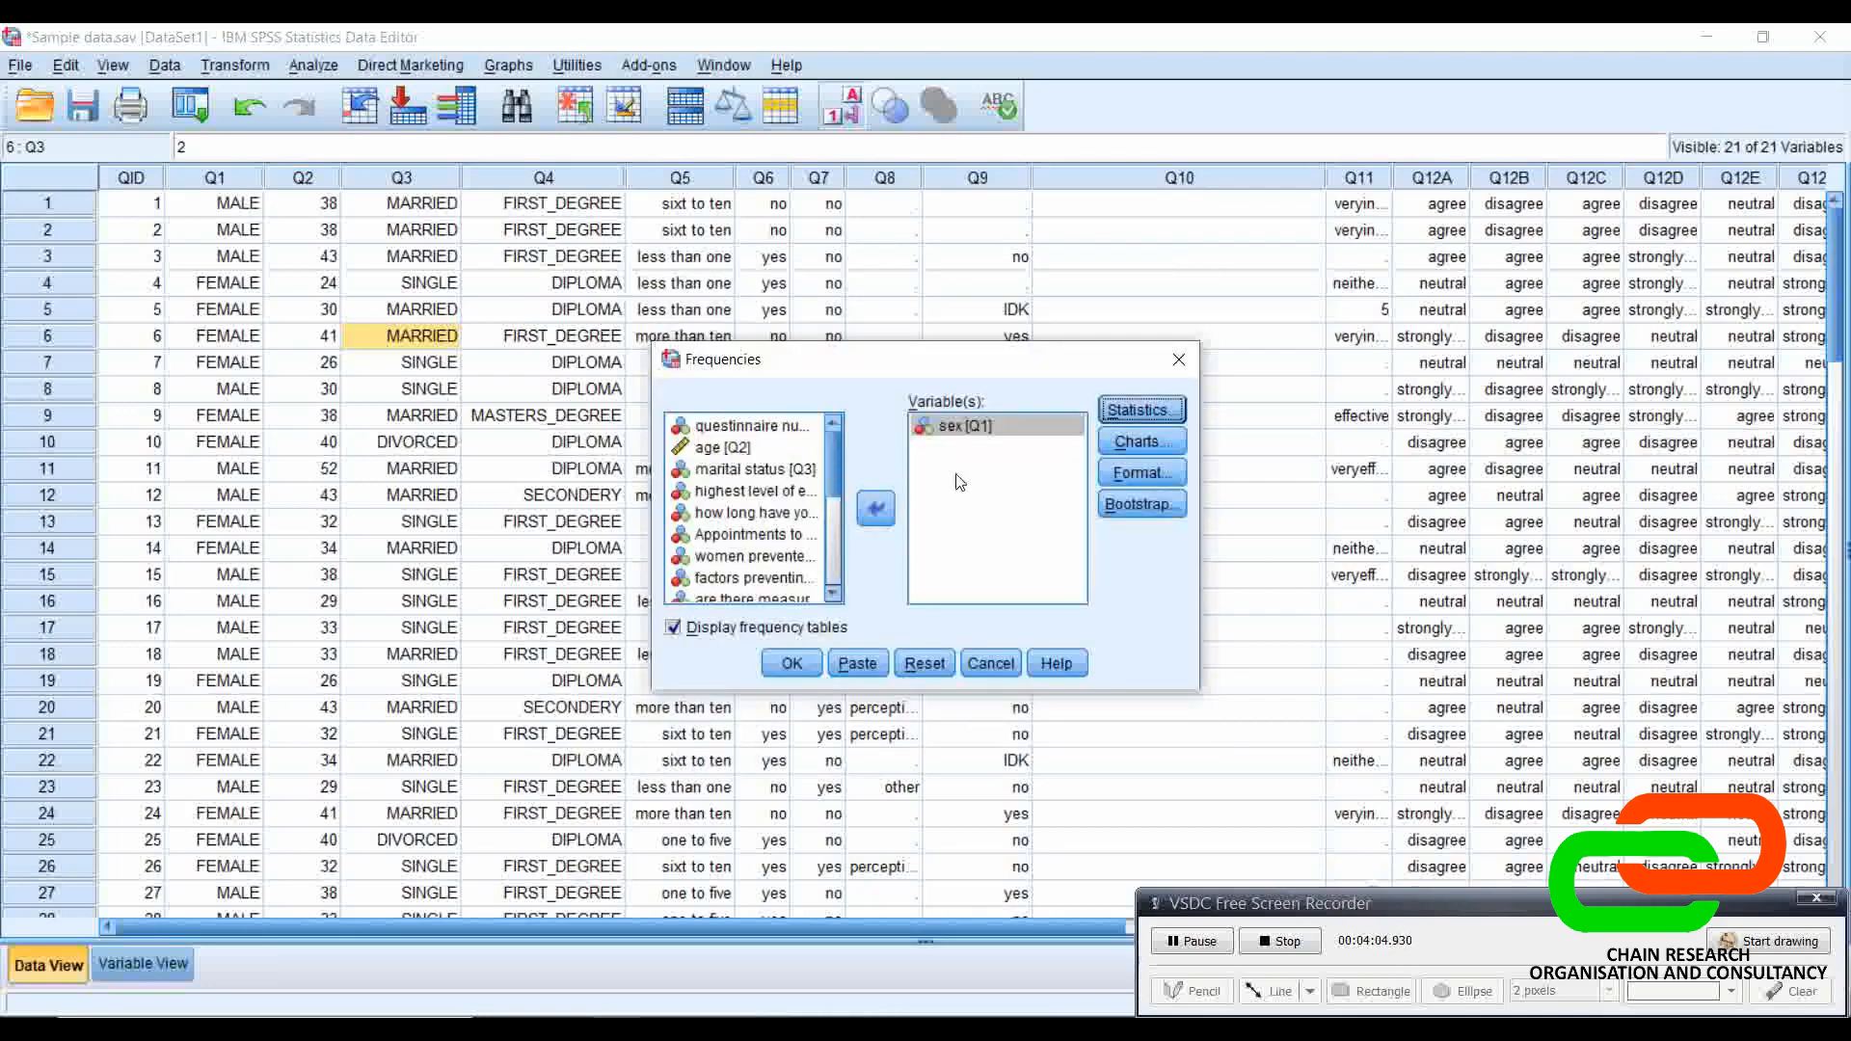
pyautogui.click(794, 665)
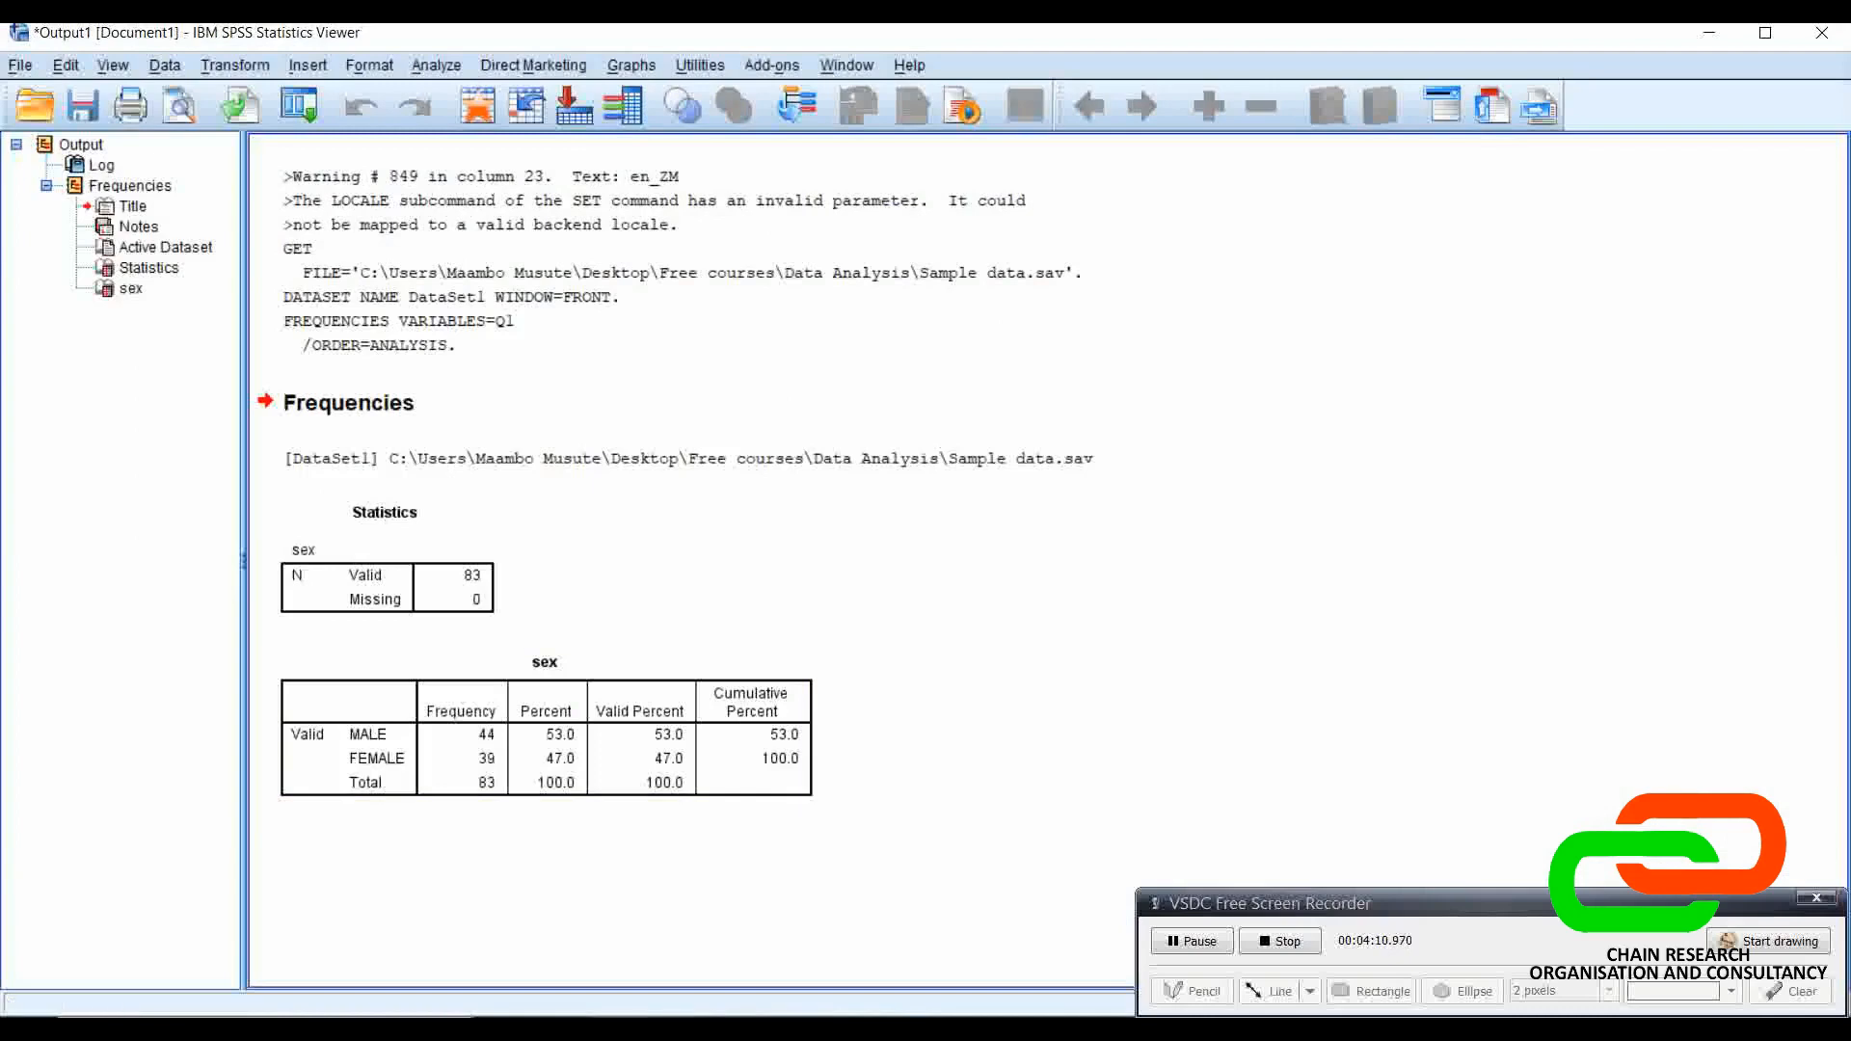
# Step: Examine the frequencies and percentages in the sex table of the output
pyautogui.moveTo(618, 1029)
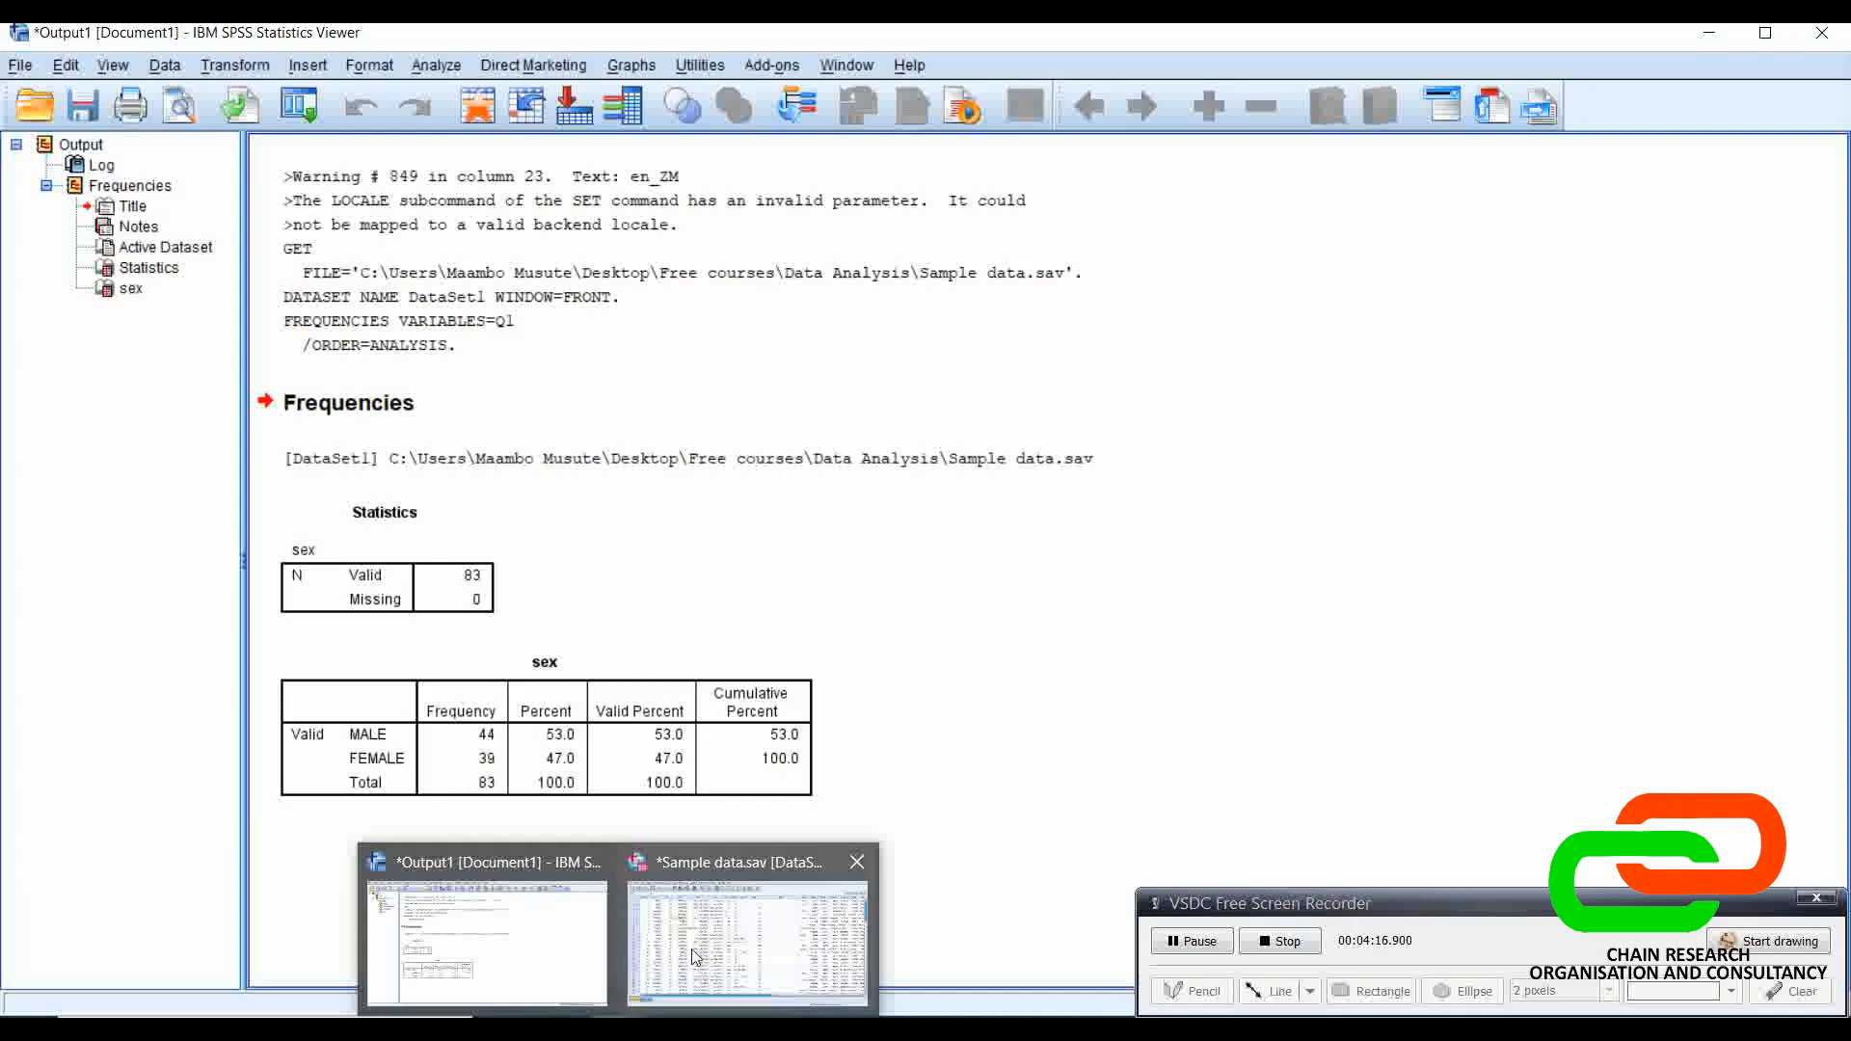
pyautogui.moveTo(694, 956)
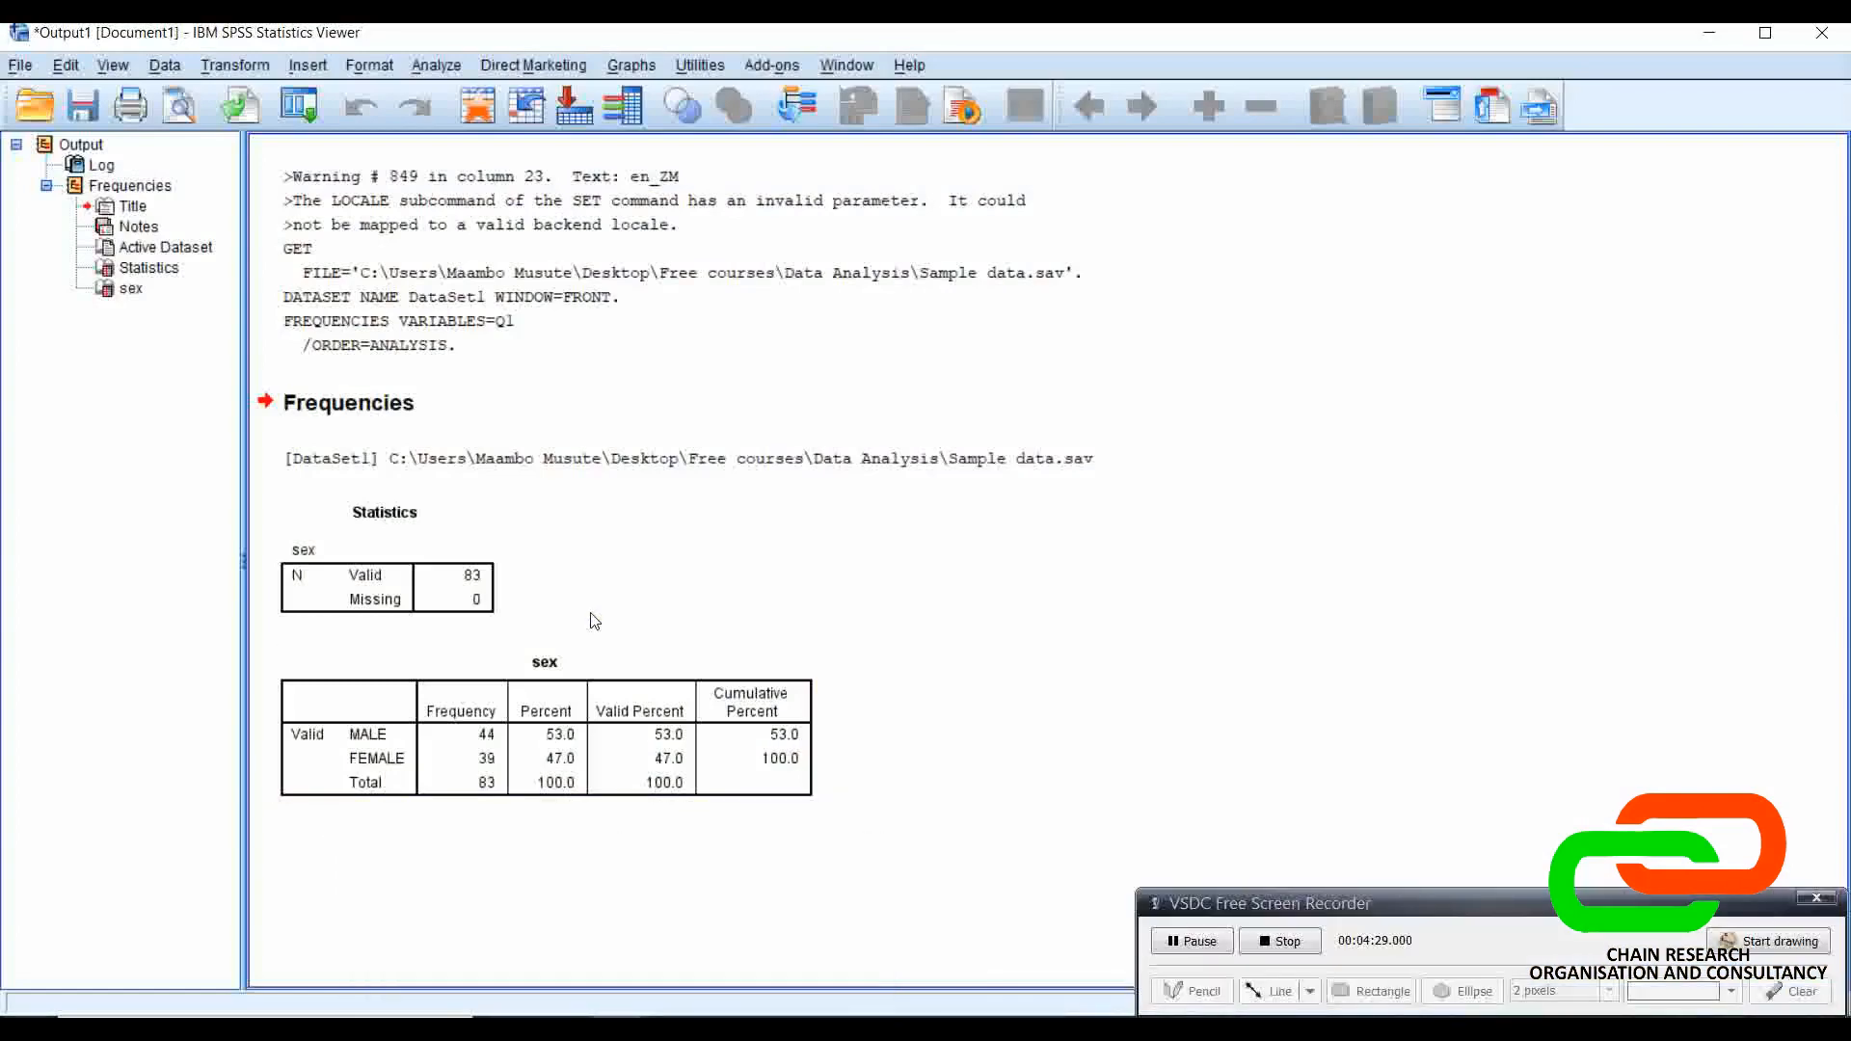
pyautogui.click(517, 786)
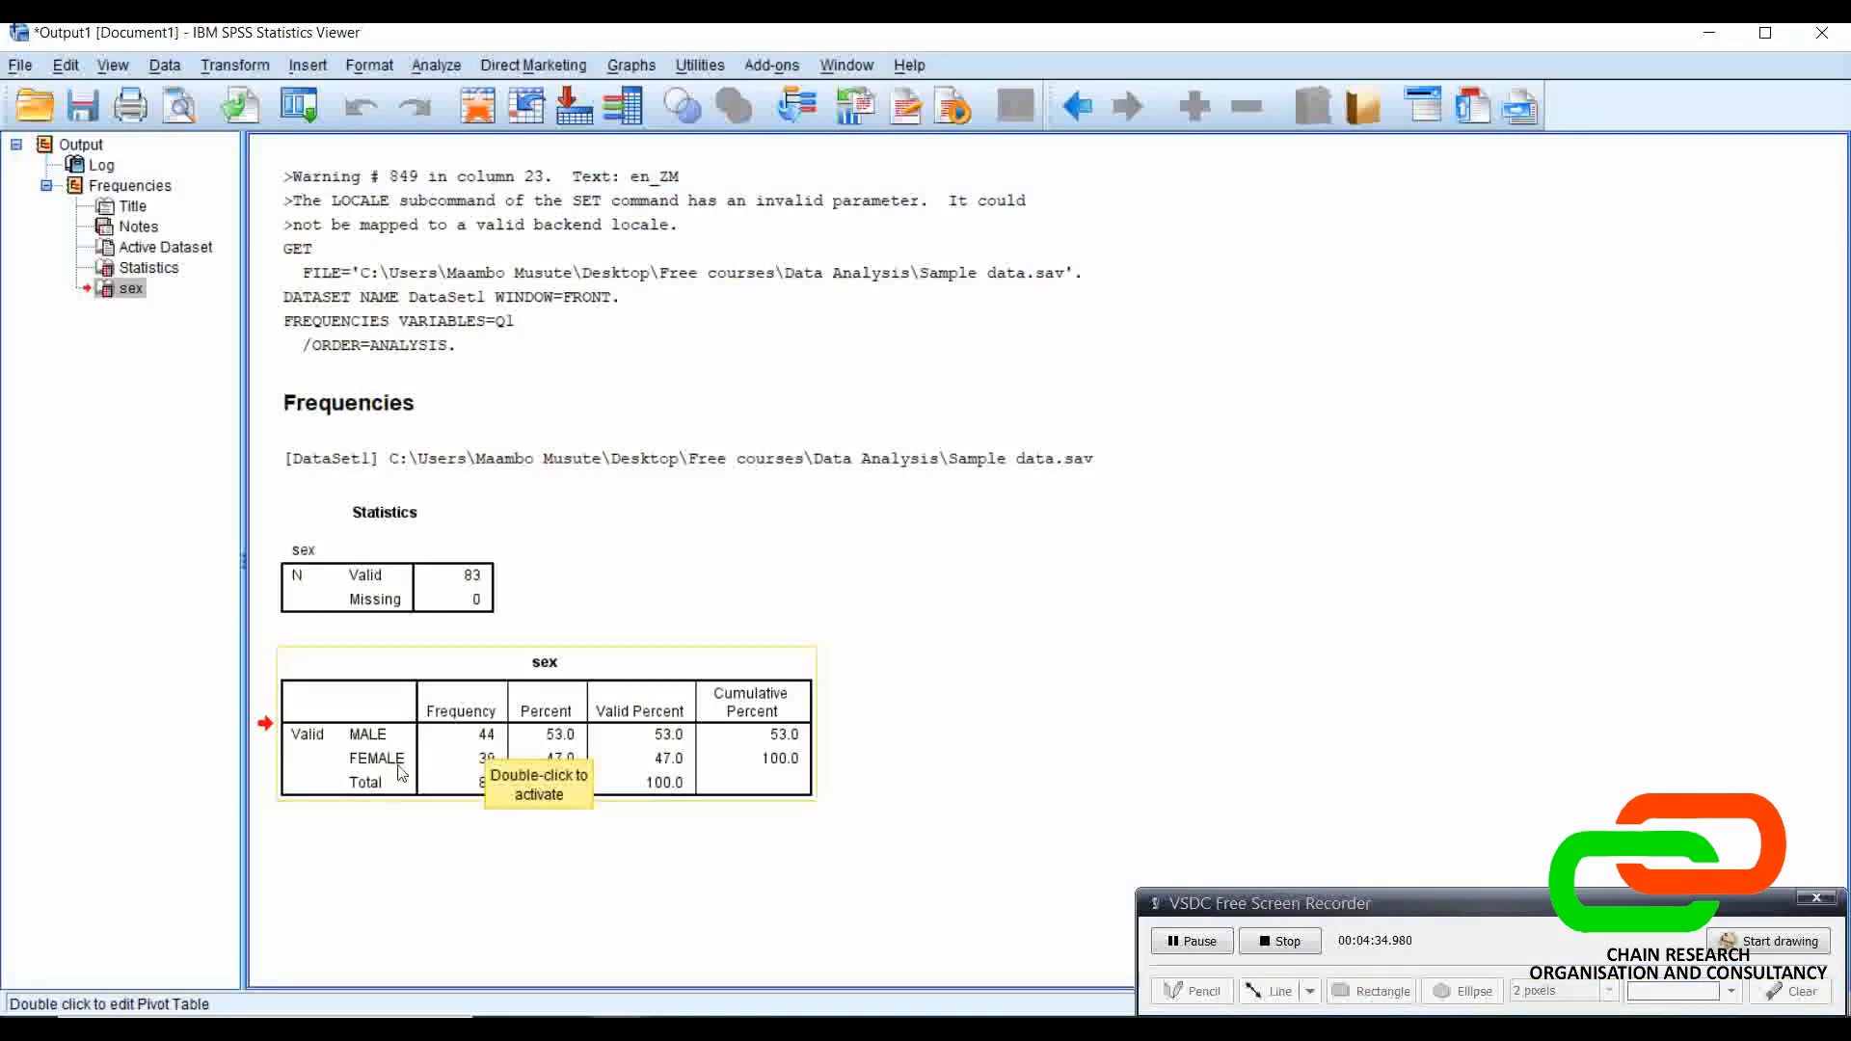
pyautogui.doubleClick(473, 772)
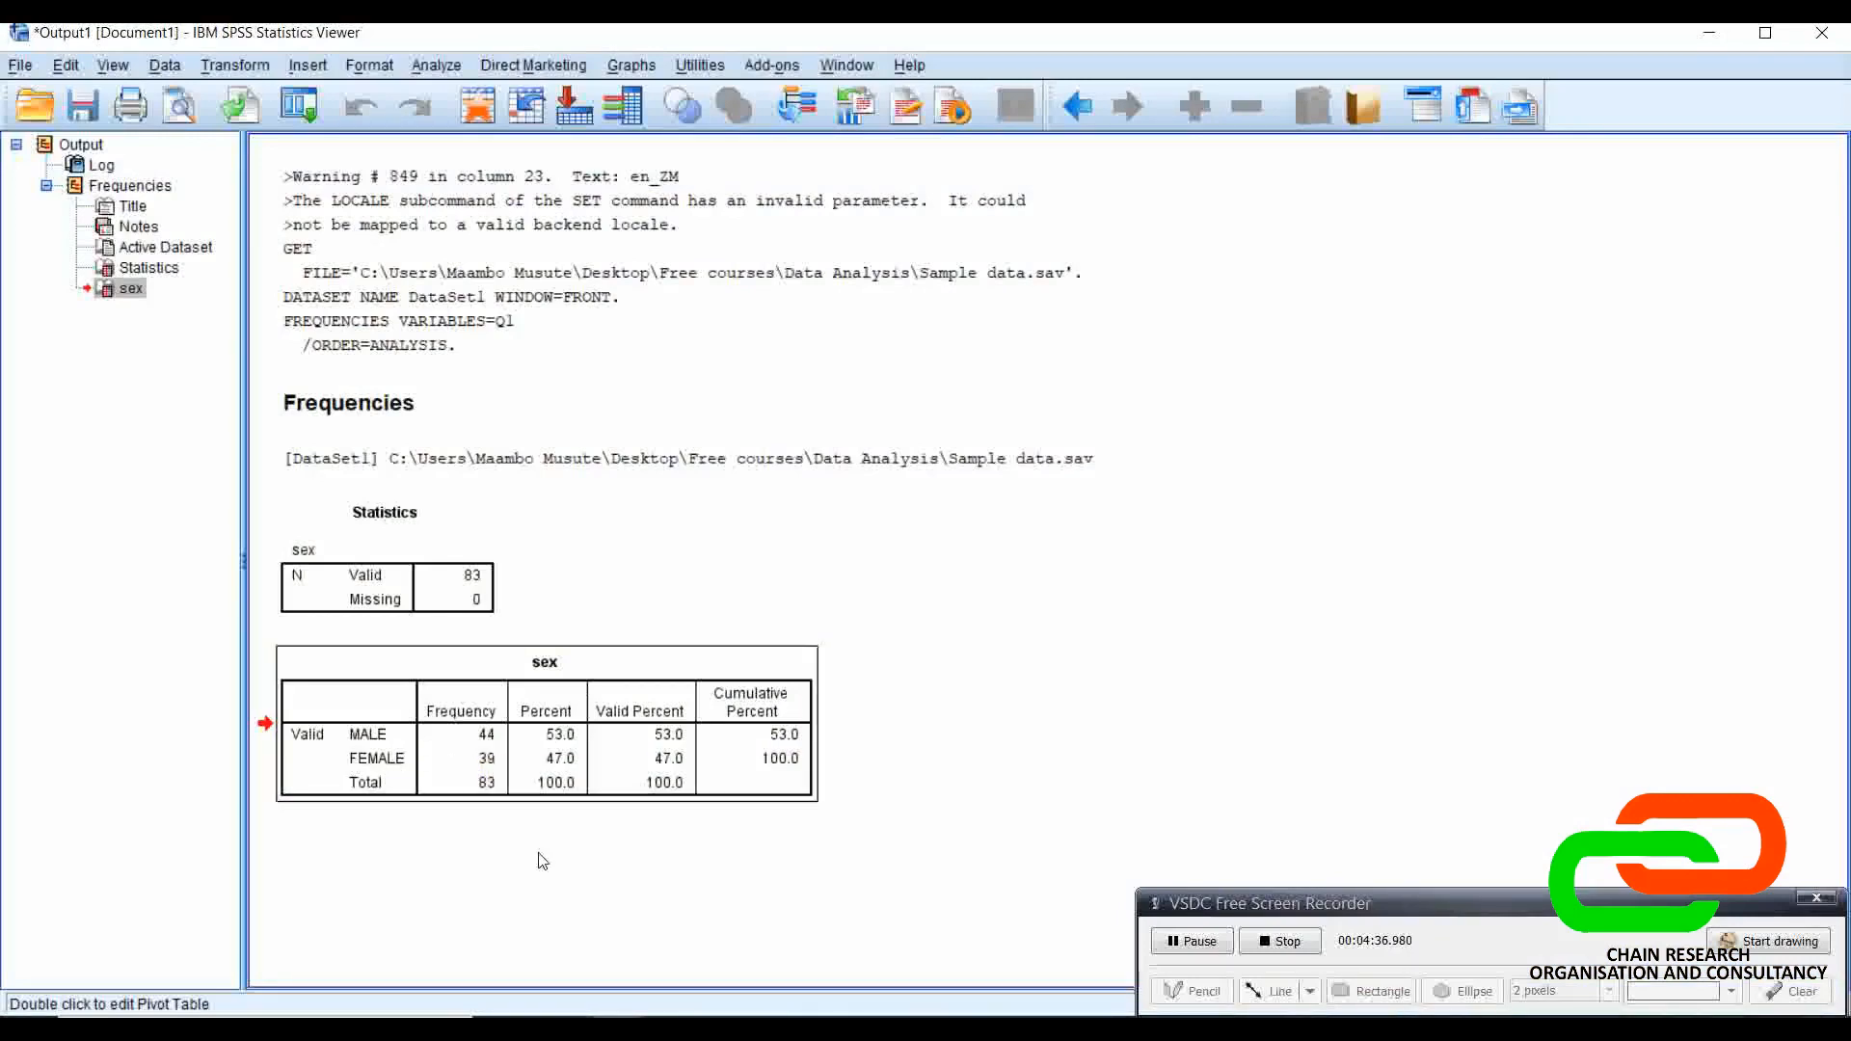
pyautogui.click(487, 806)
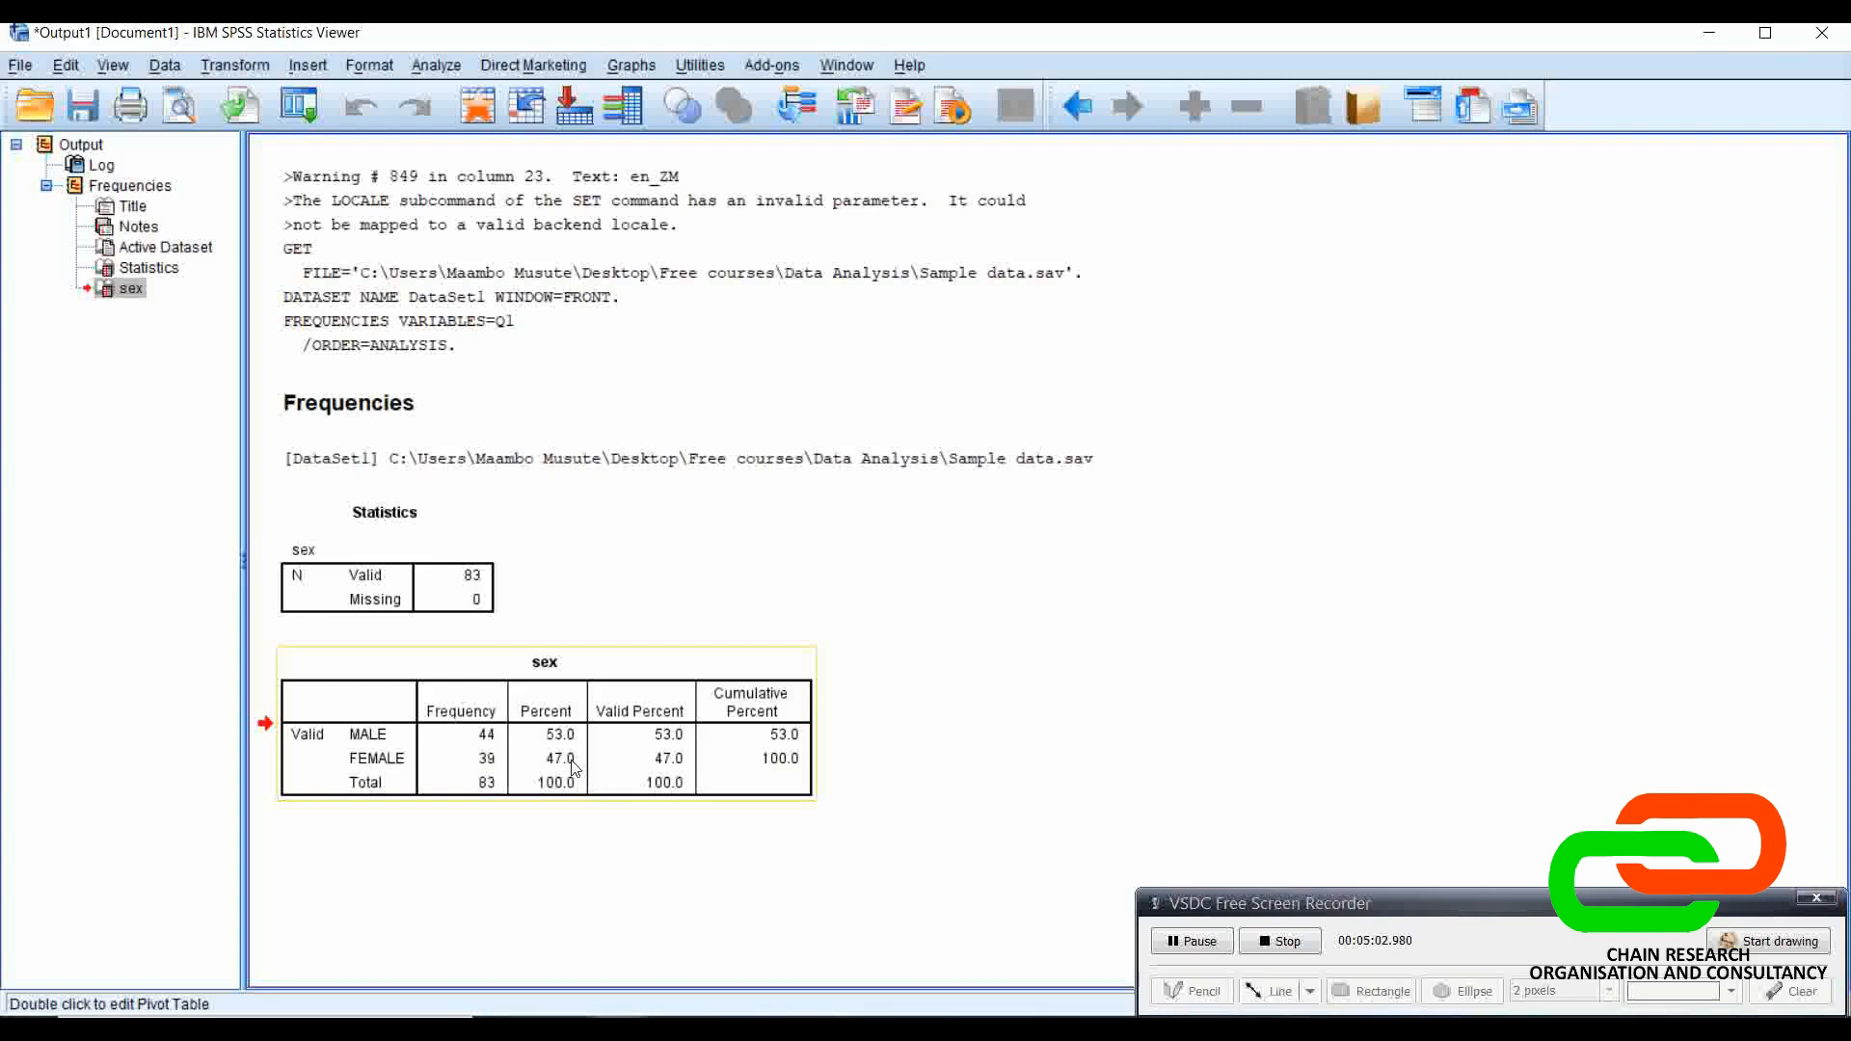
# Step: Switch back to the Sample data.sav dataset and examine the Q2 (age) column and its first entries
pyautogui.click(618, 1029)
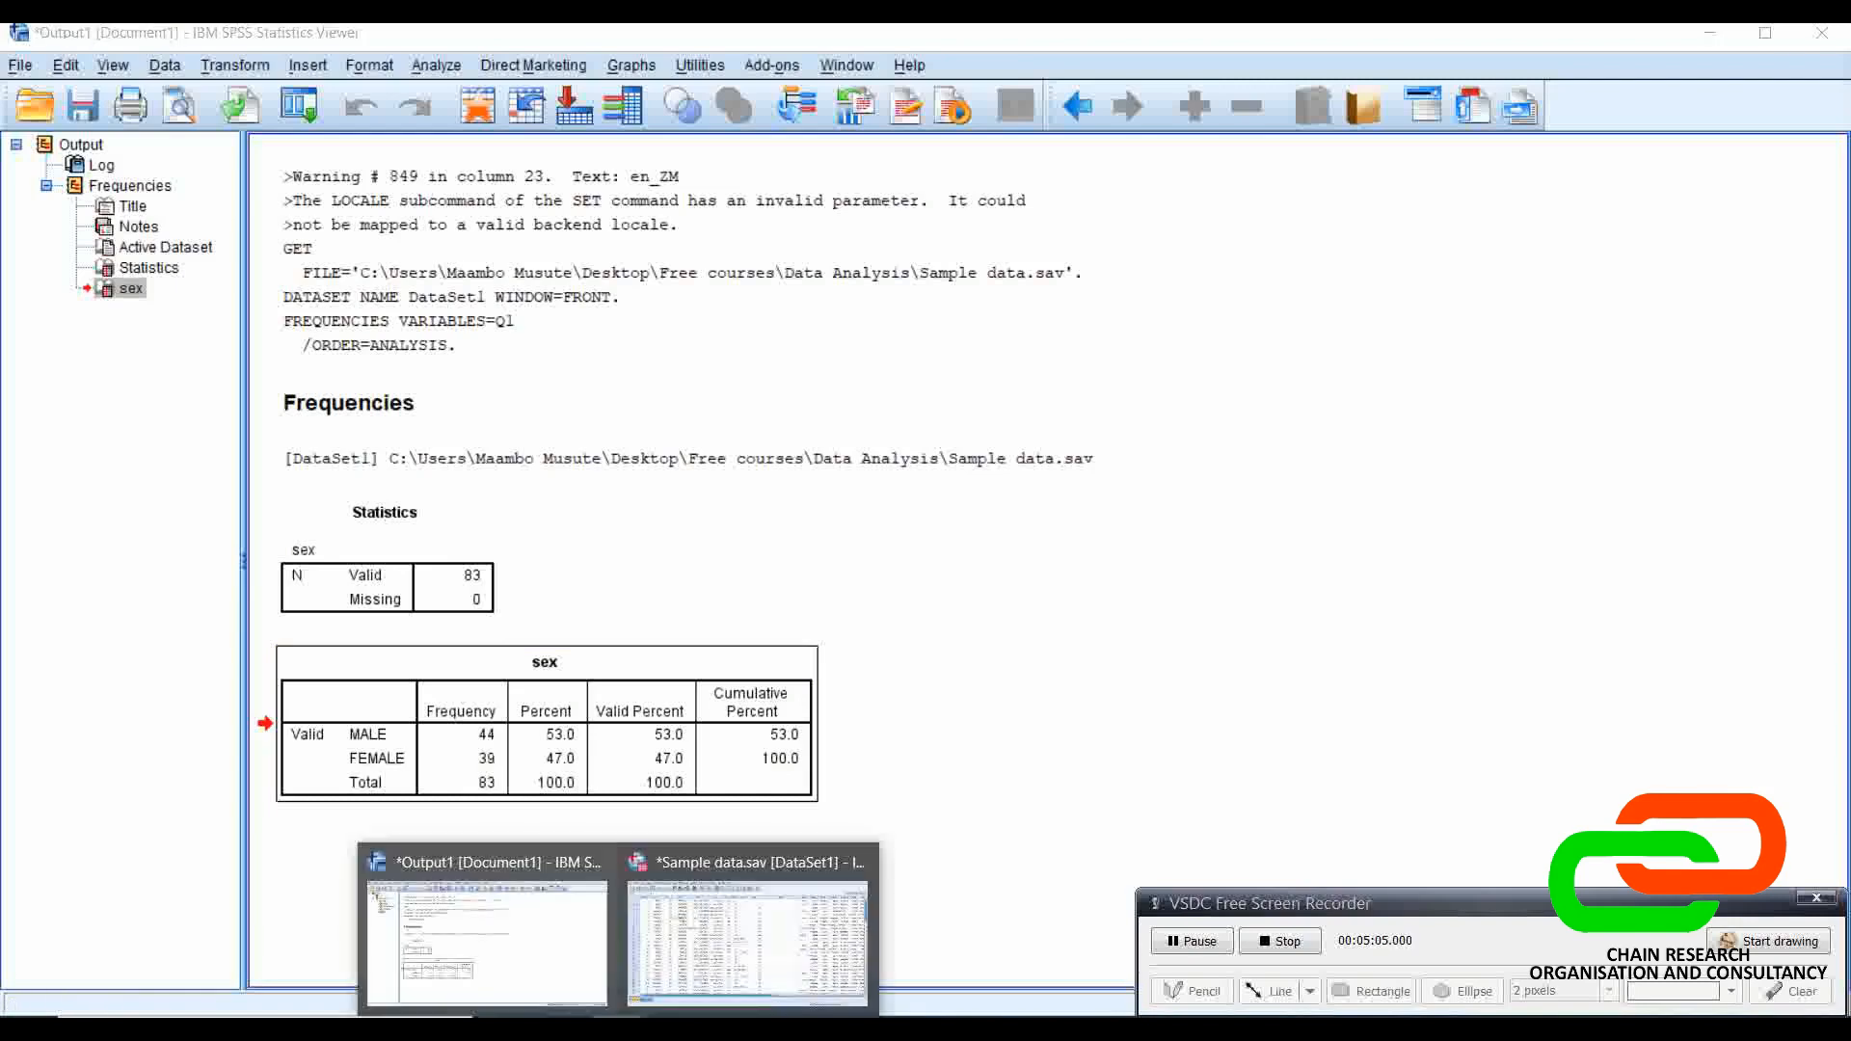
pyautogui.click(708, 908)
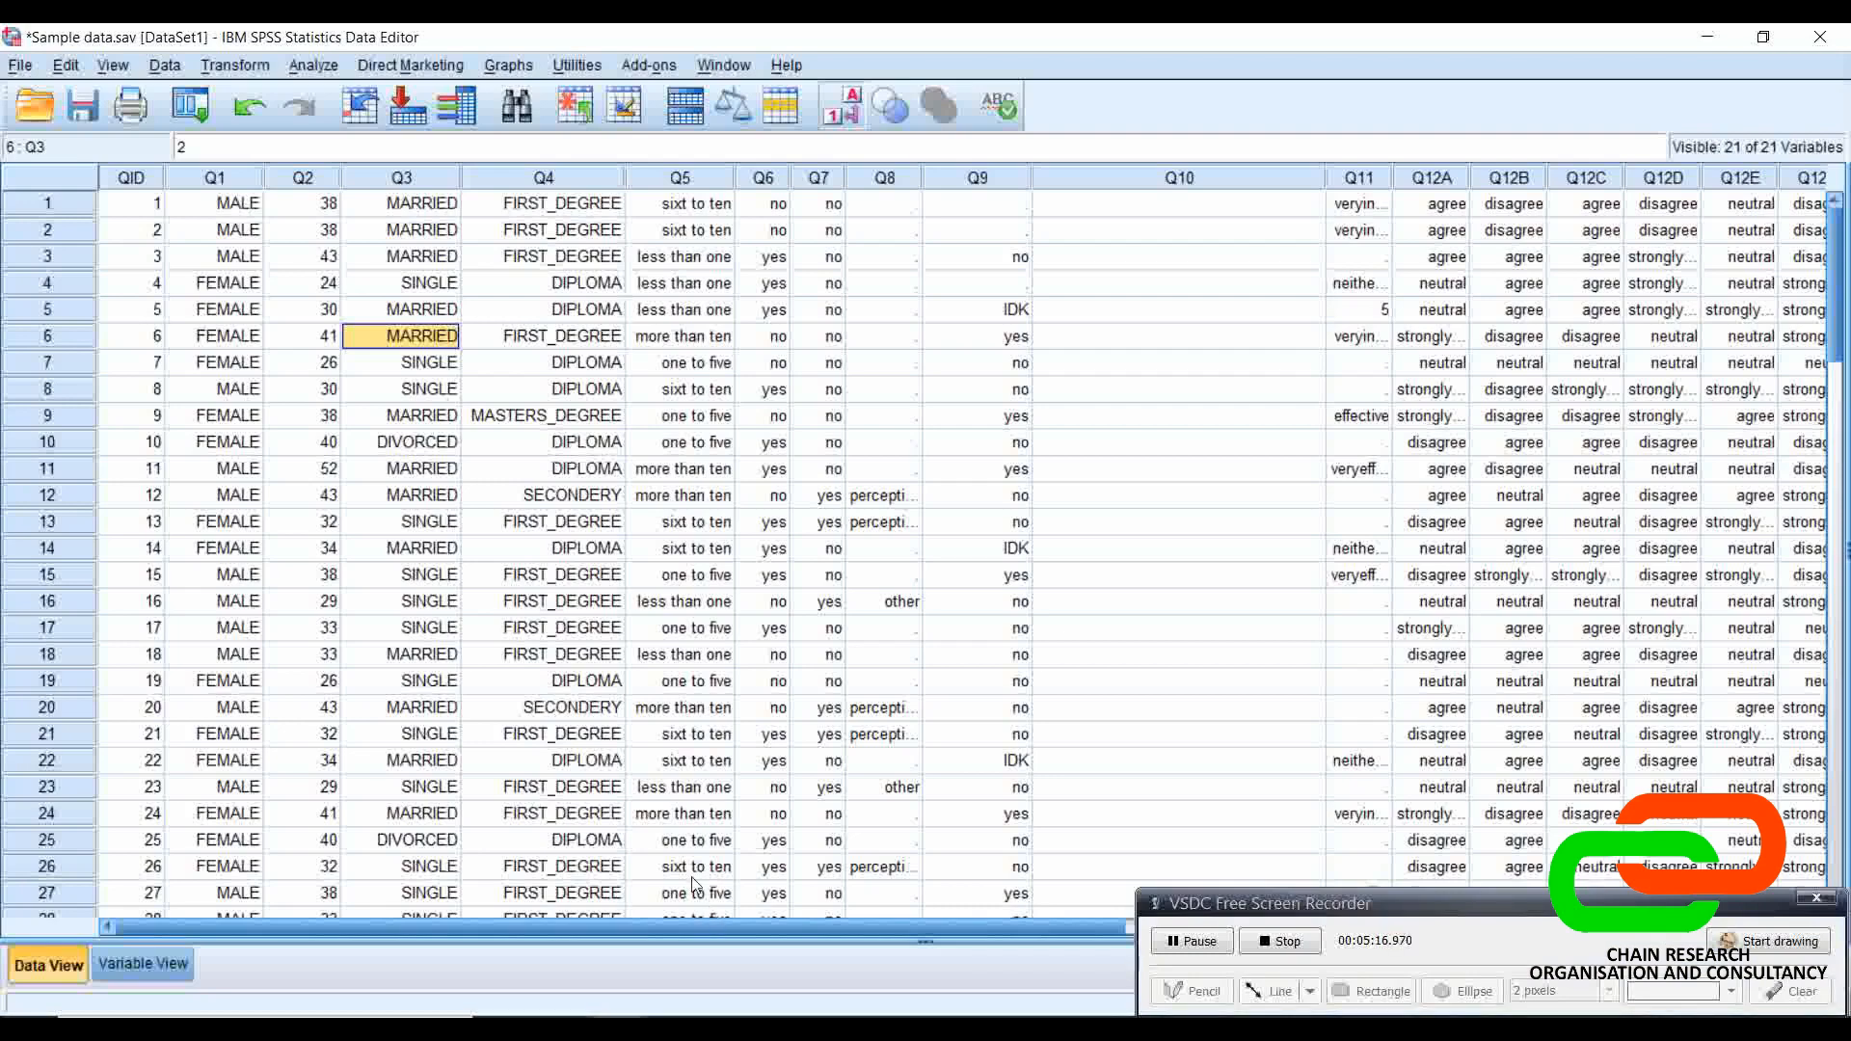
pyautogui.click(325, 181)
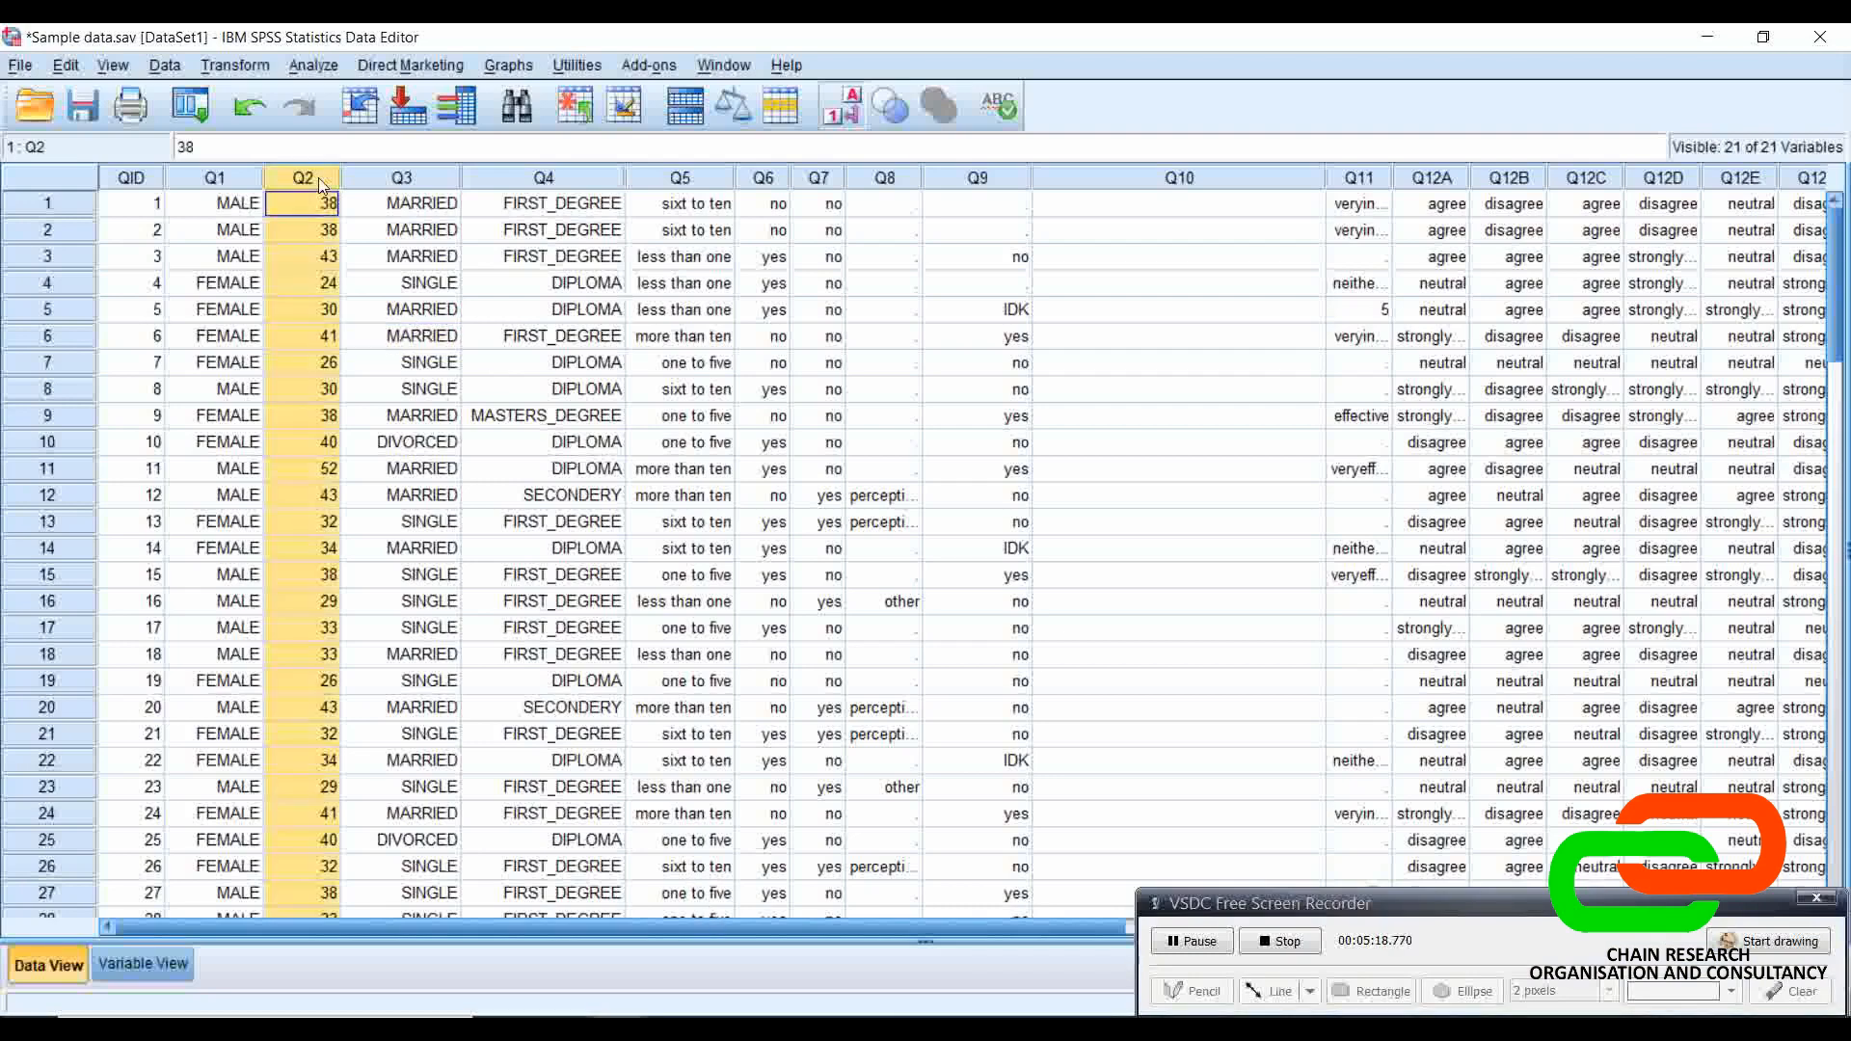
pyautogui.click(319, 254)
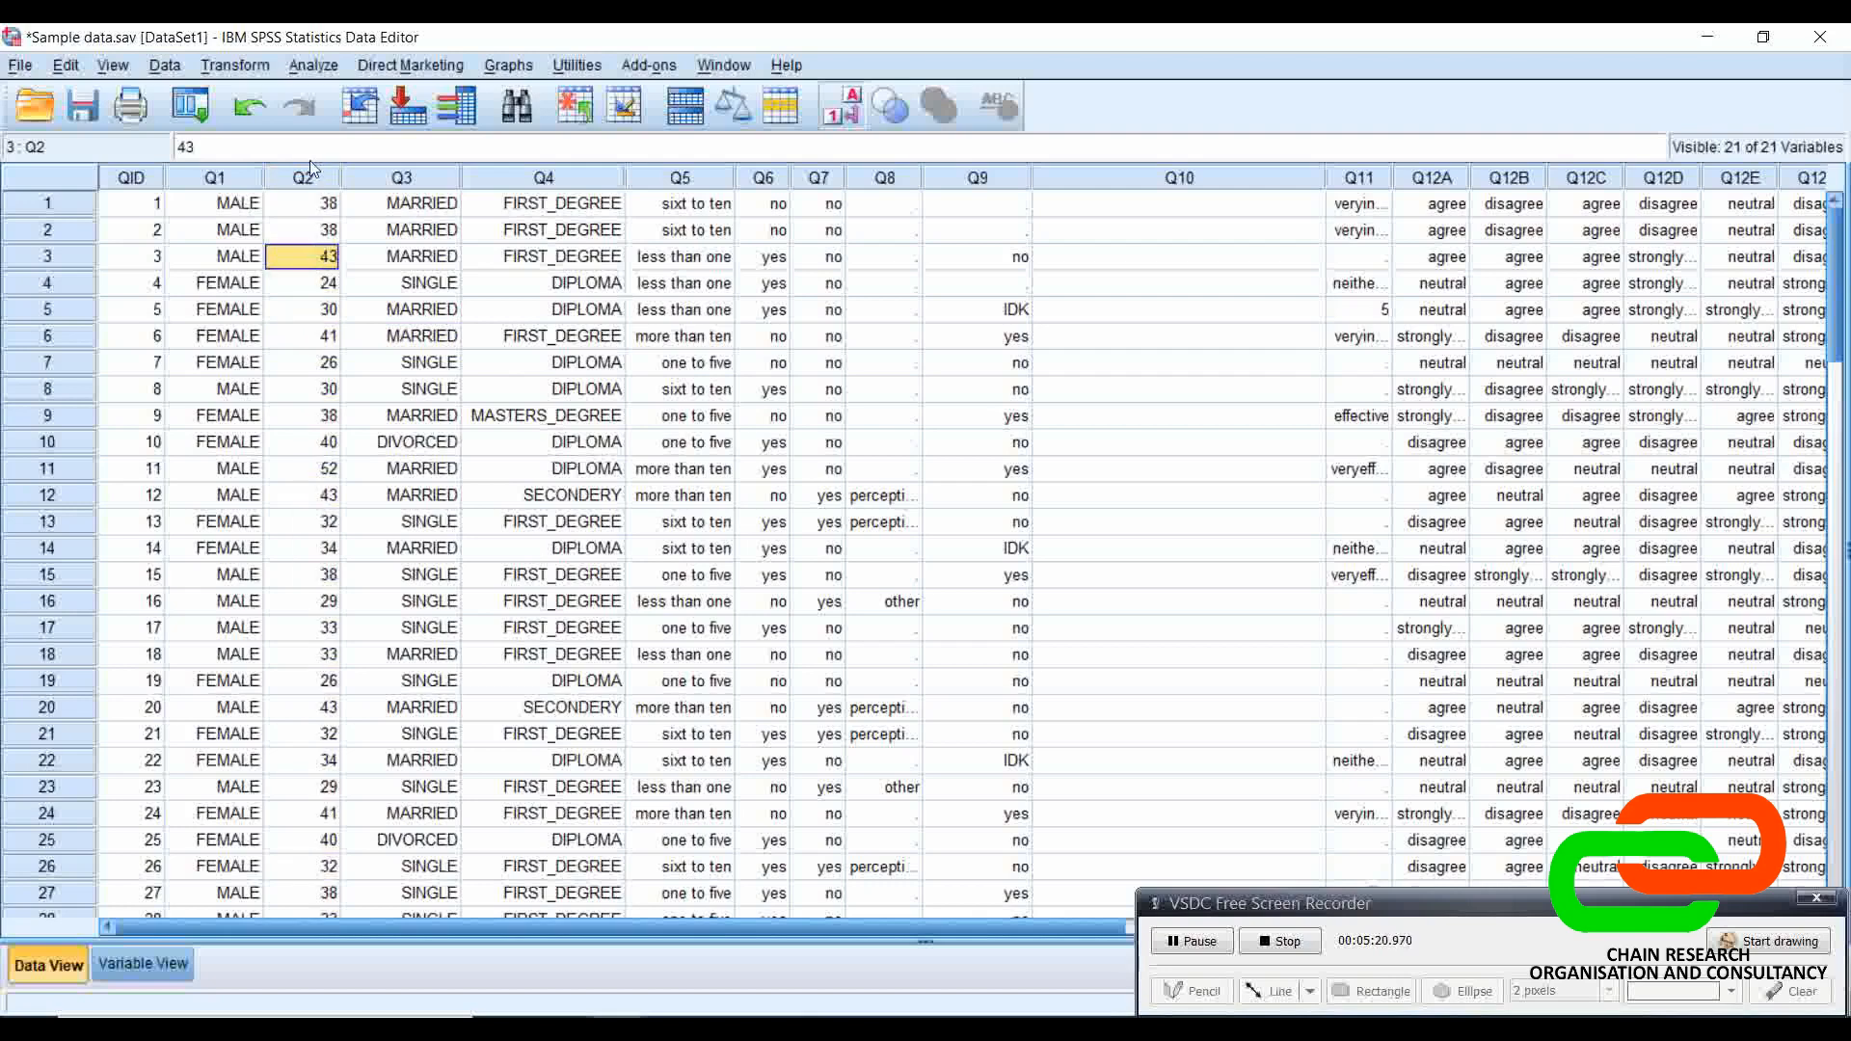
pyautogui.click(303, 236)
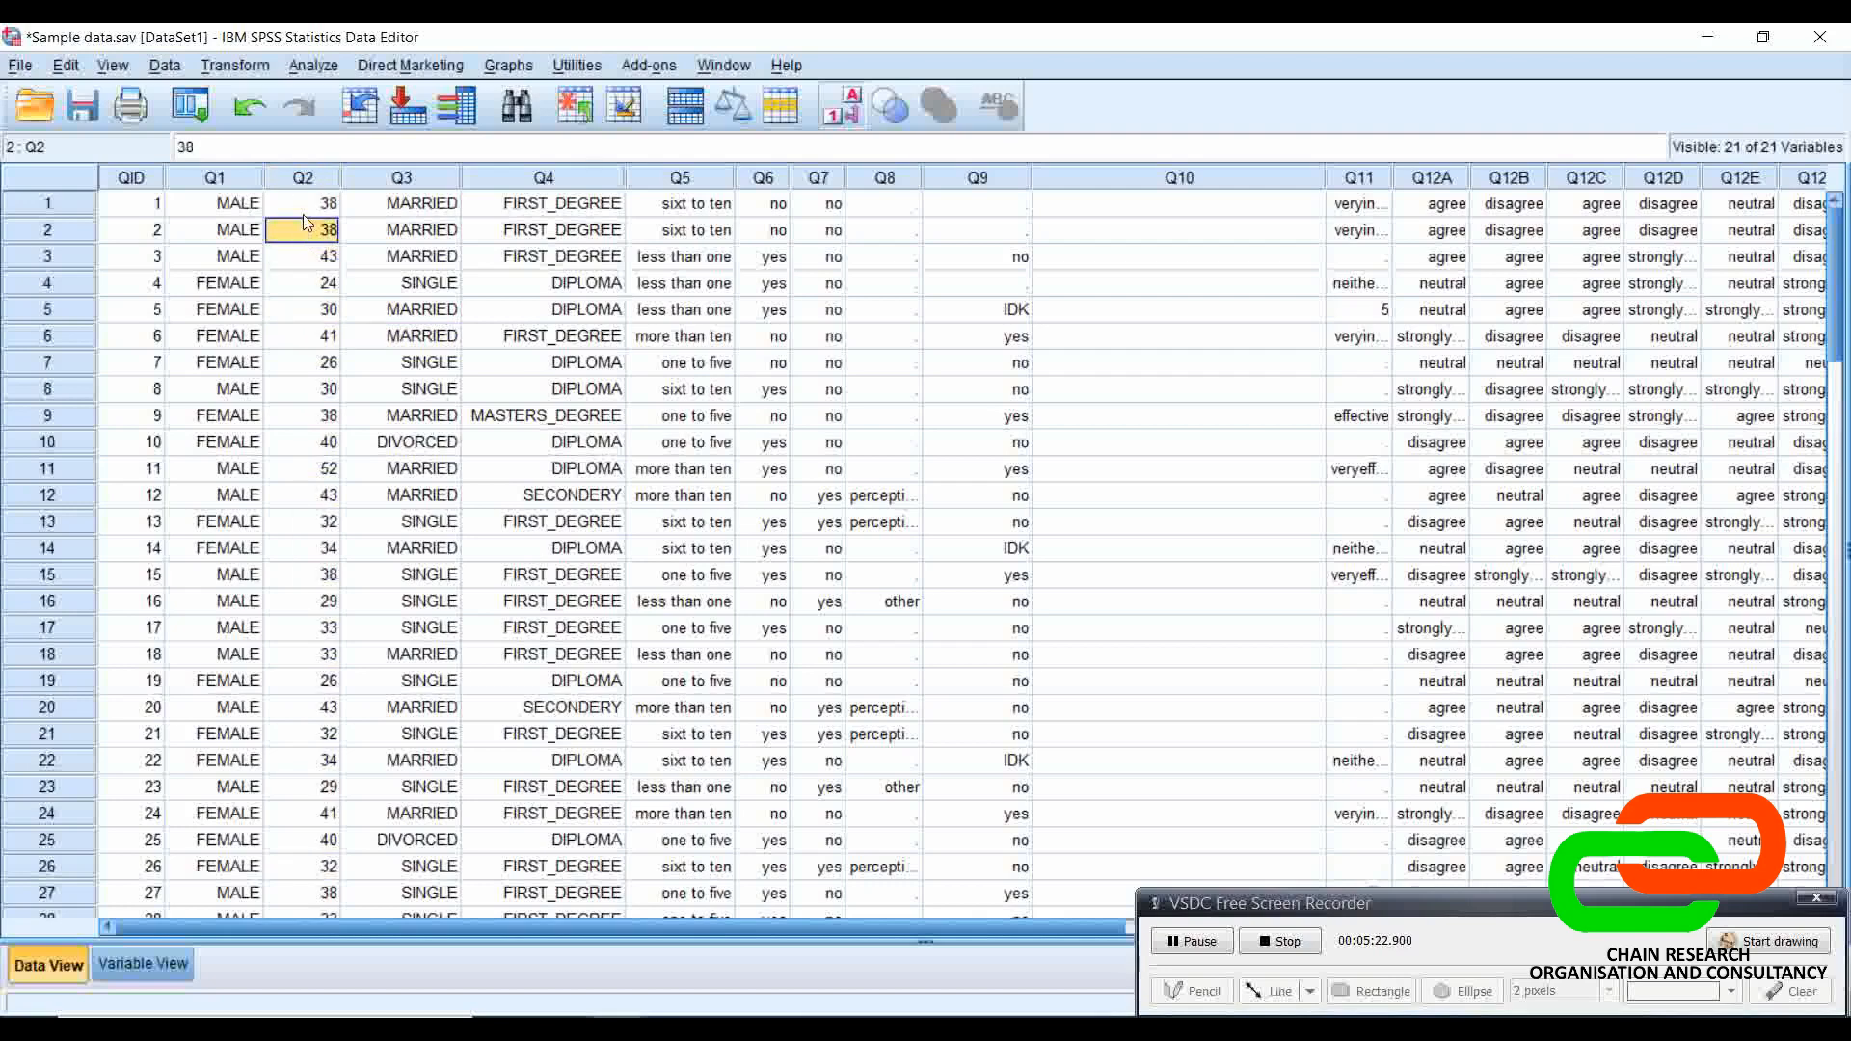
# Step: Set up a new frequency analysis with age [Q2] as the only variable, removing sex [Q1] from it
pyautogui.click(307, 210)
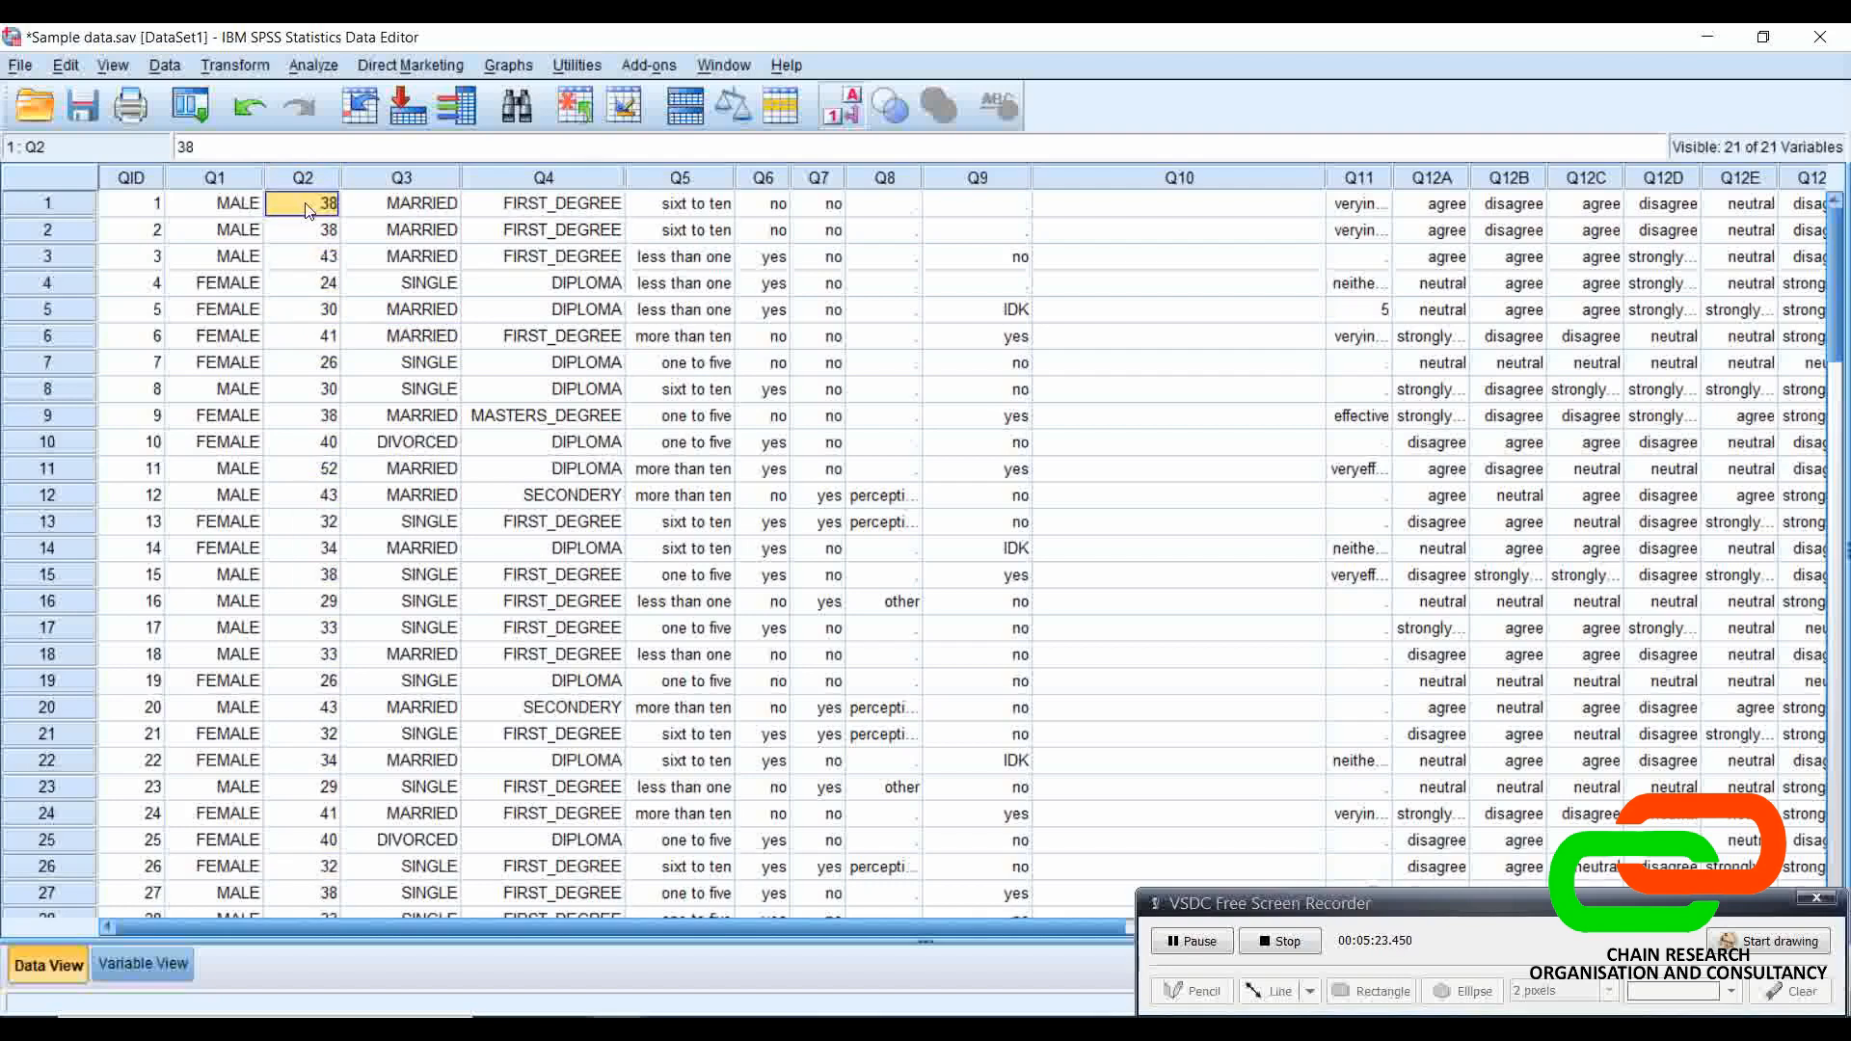
pyautogui.click(324, 65)
pyautogui.moveTo(417, 135)
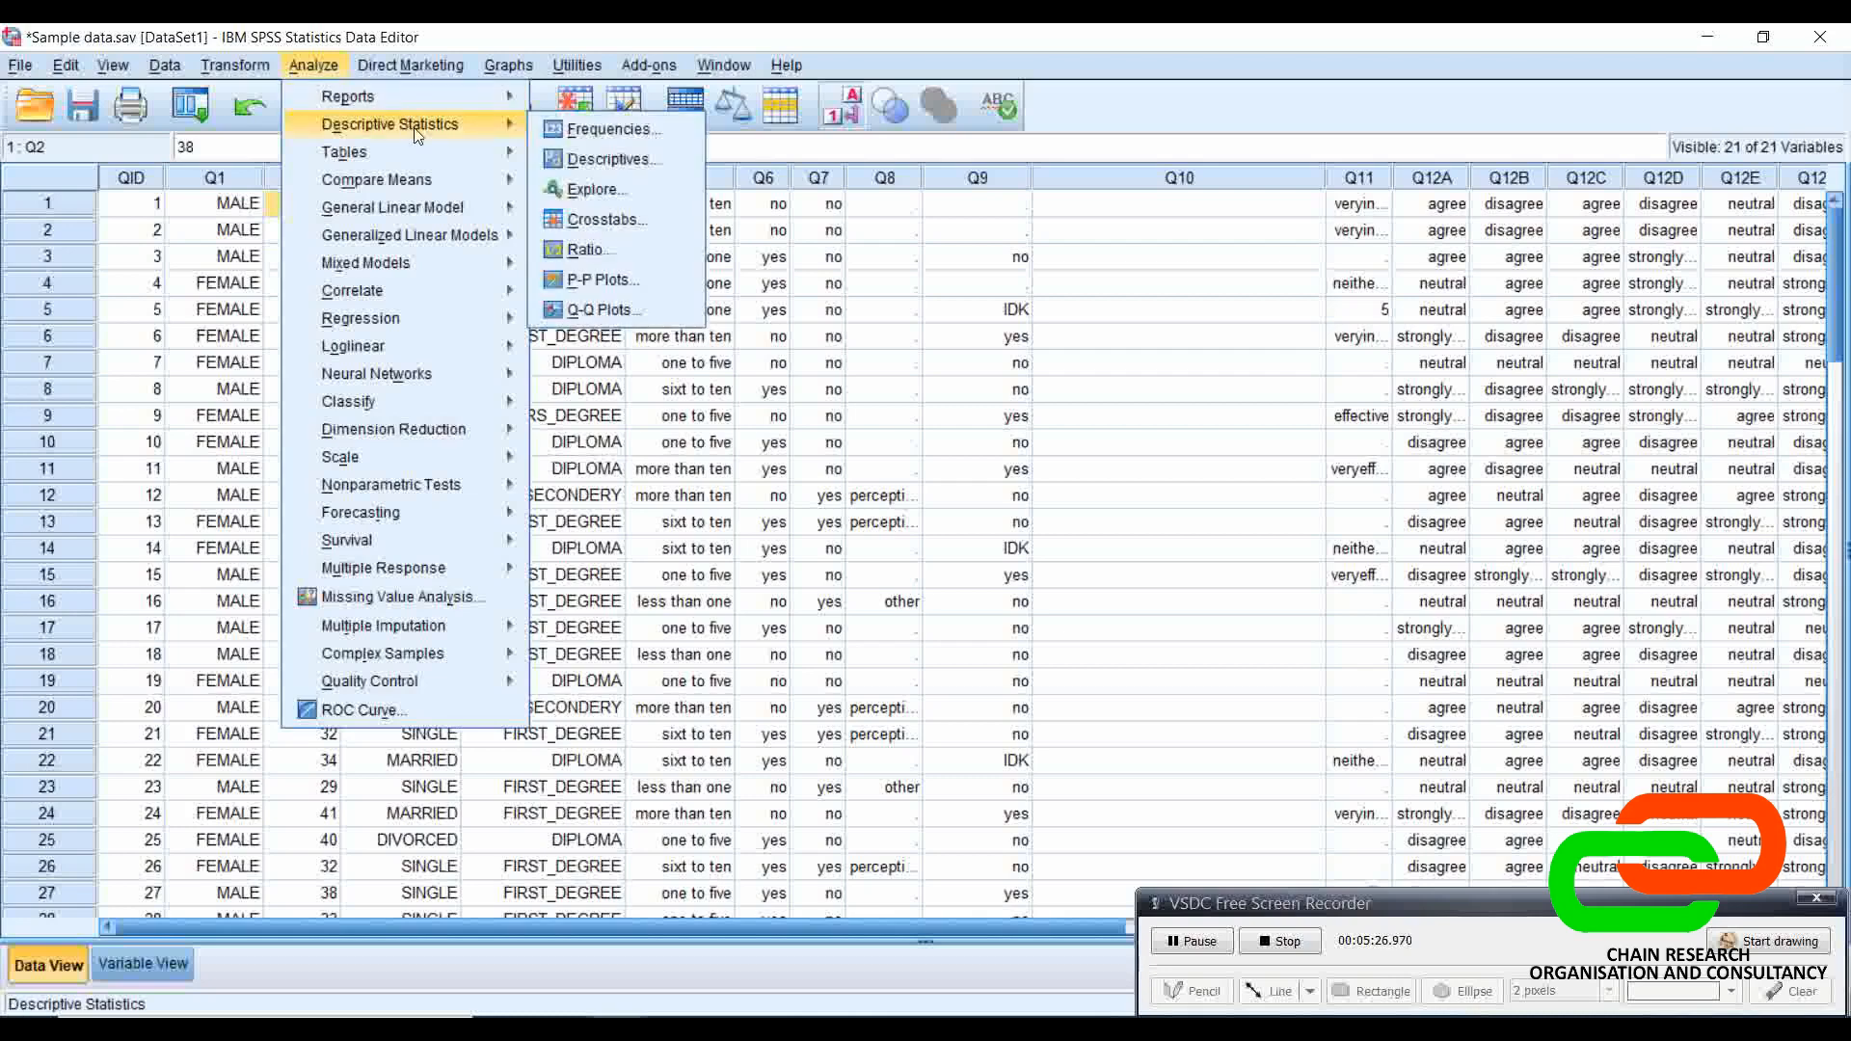
pyautogui.click(590, 128)
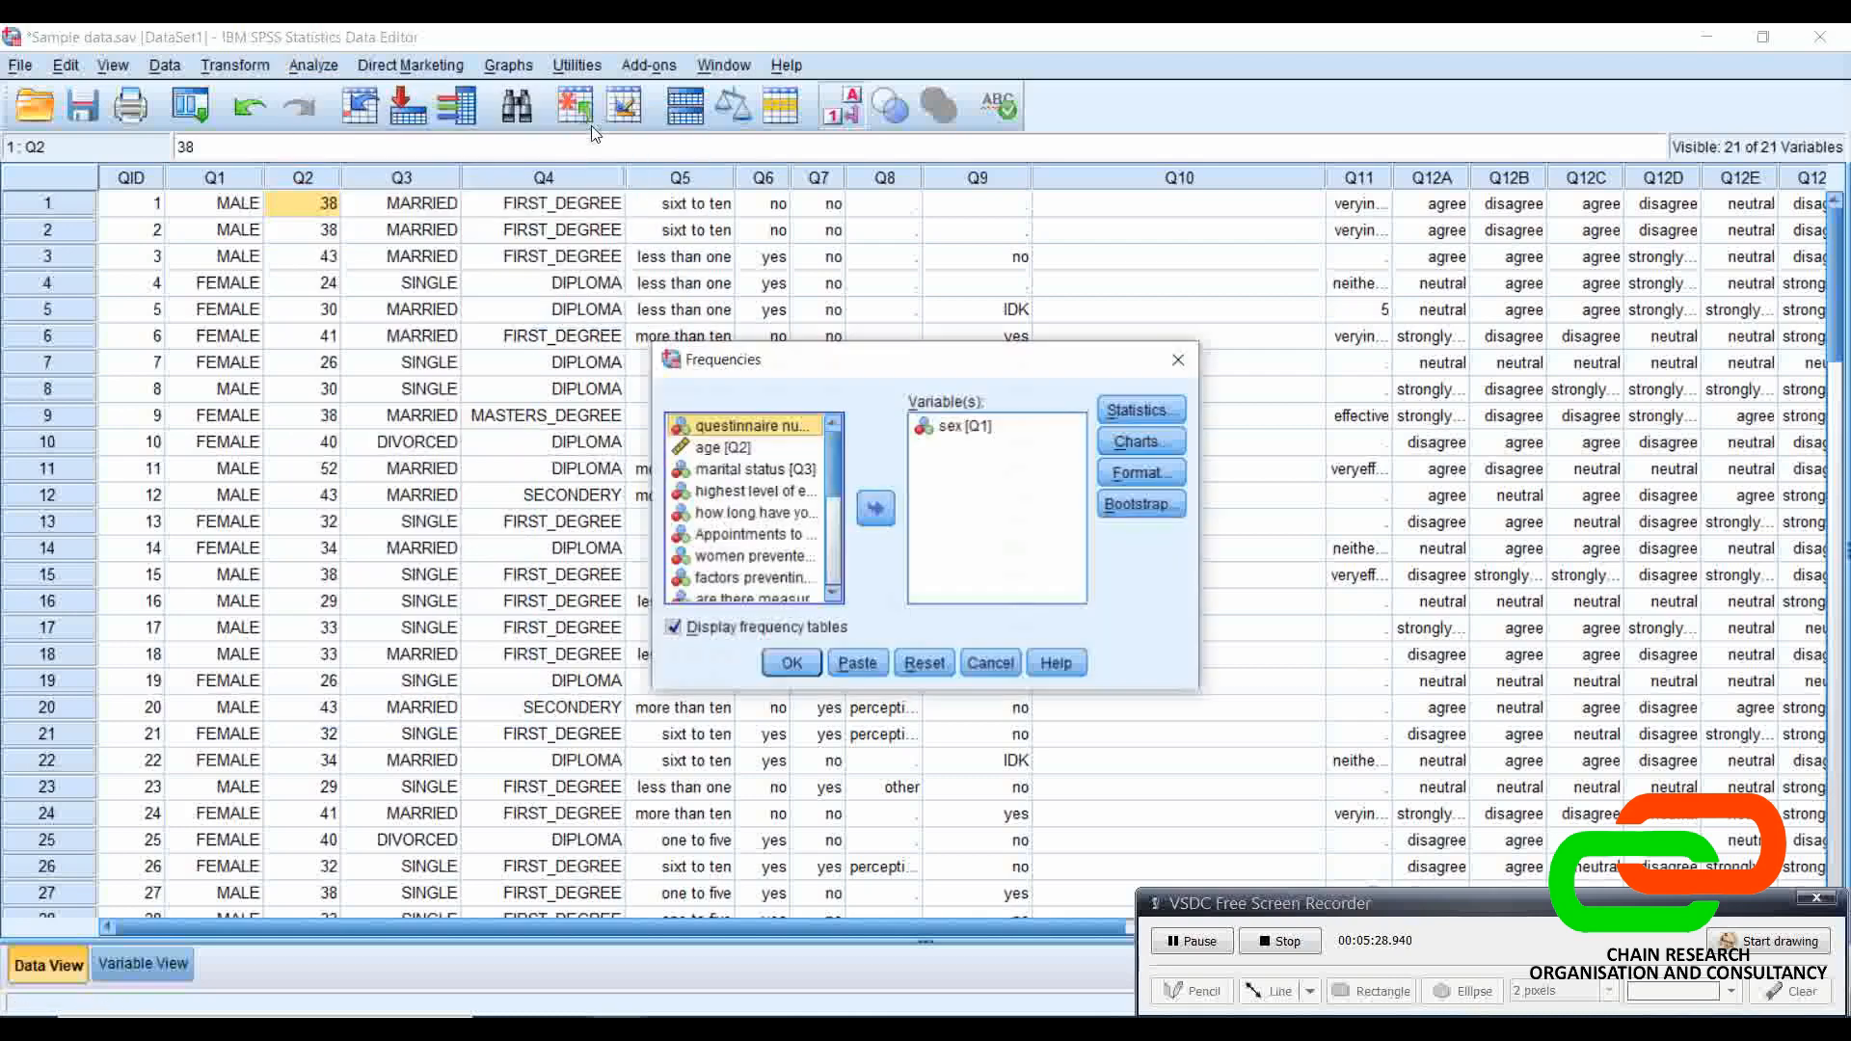
pyautogui.click(986, 430)
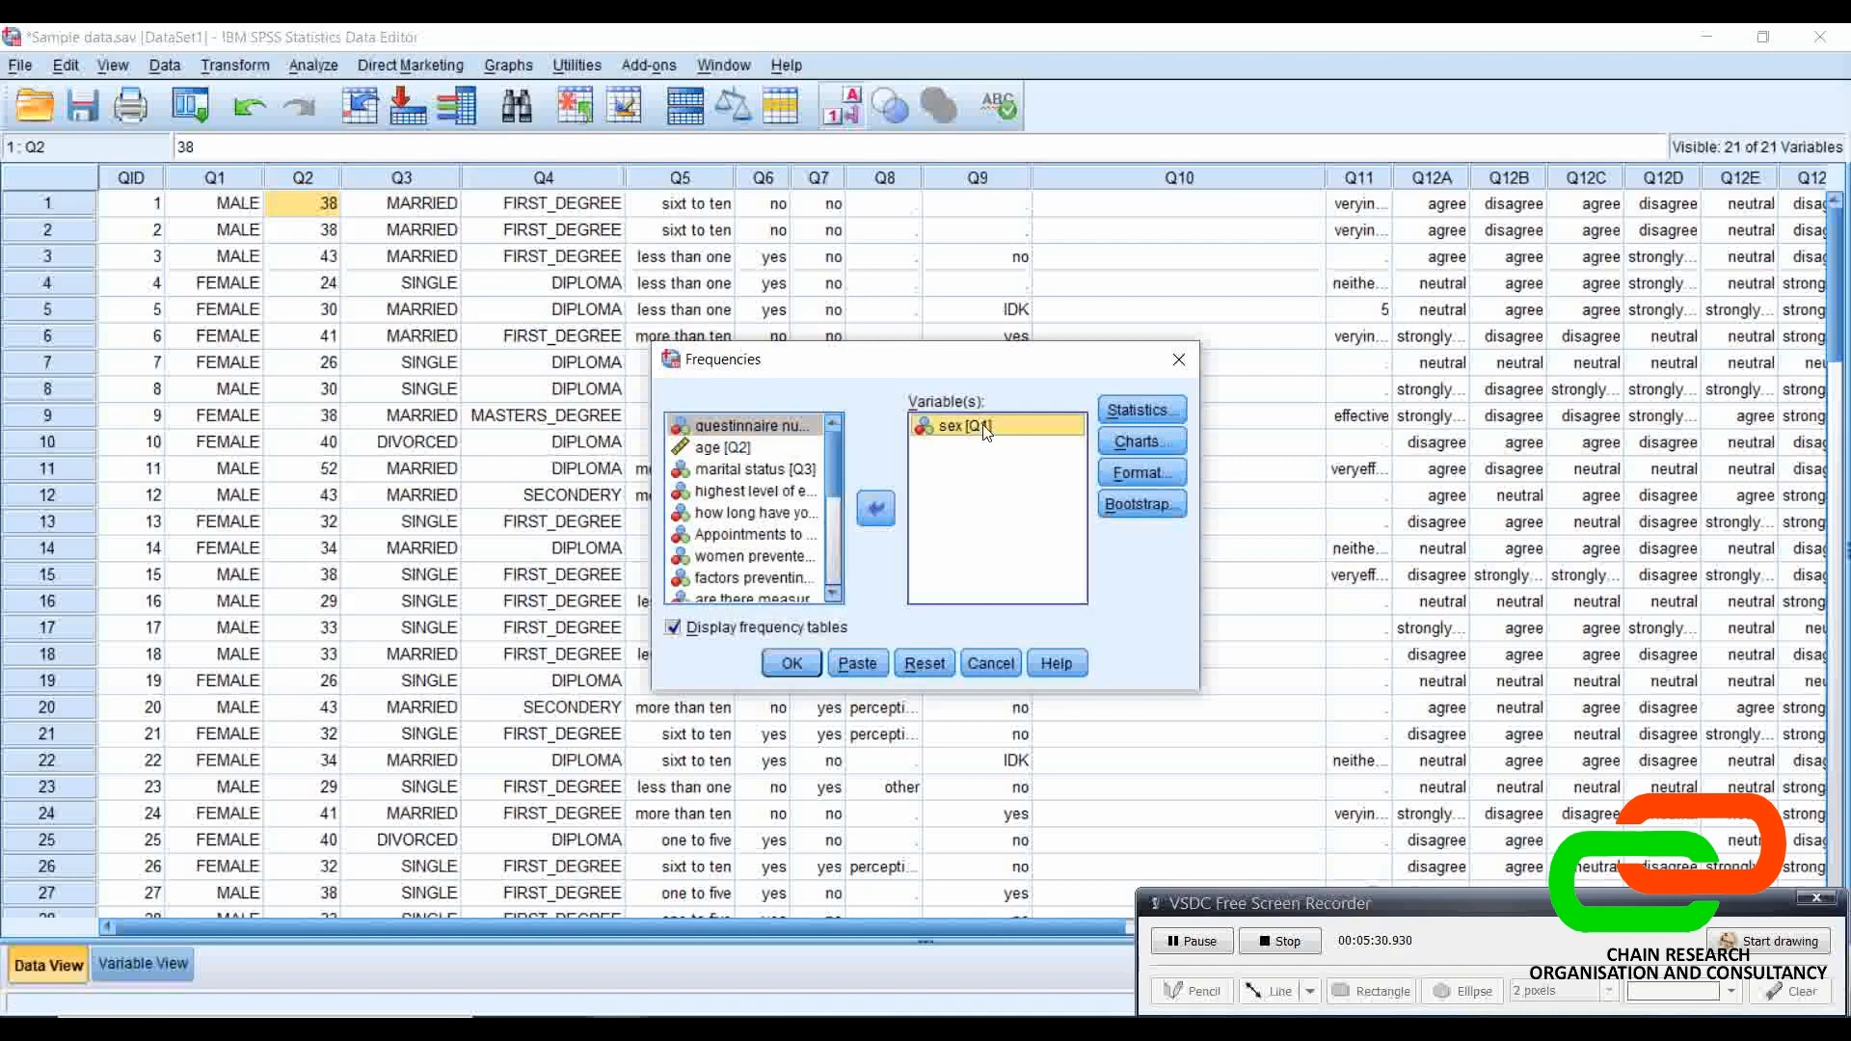
pyautogui.click(880, 517)
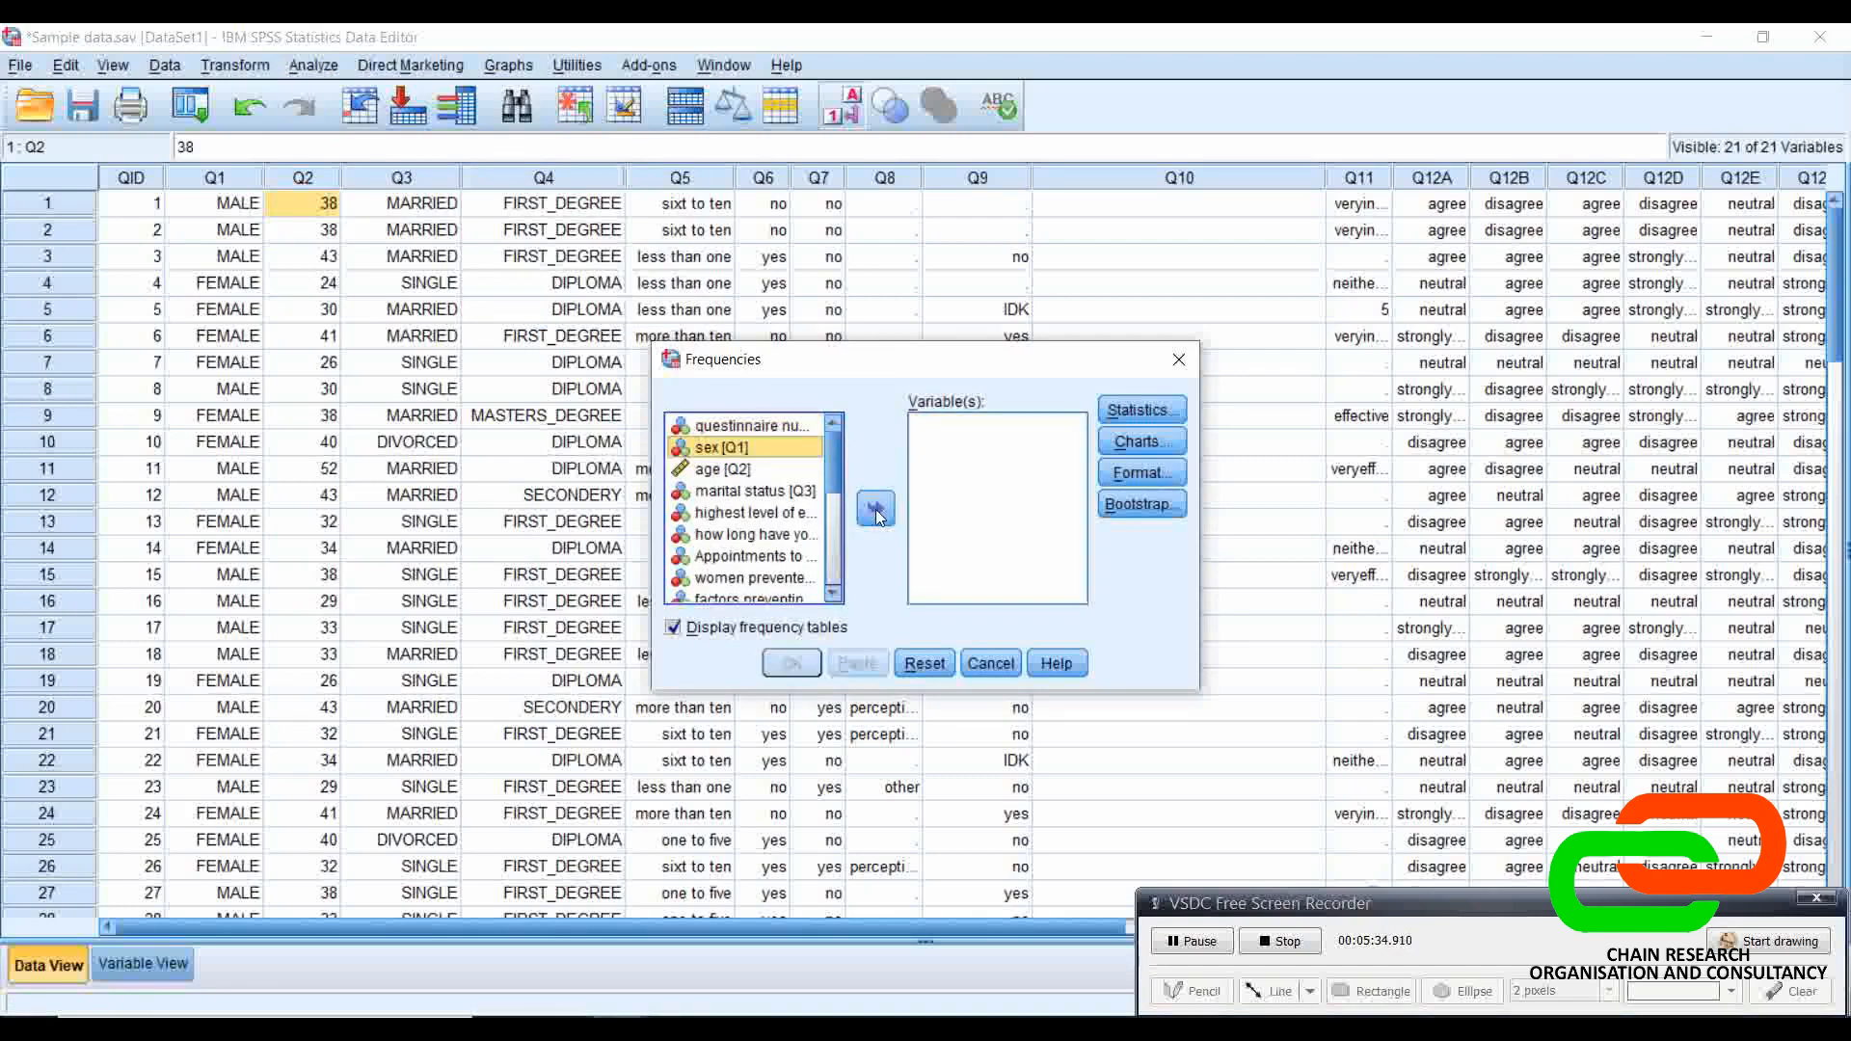
pyautogui.click(738, 471)
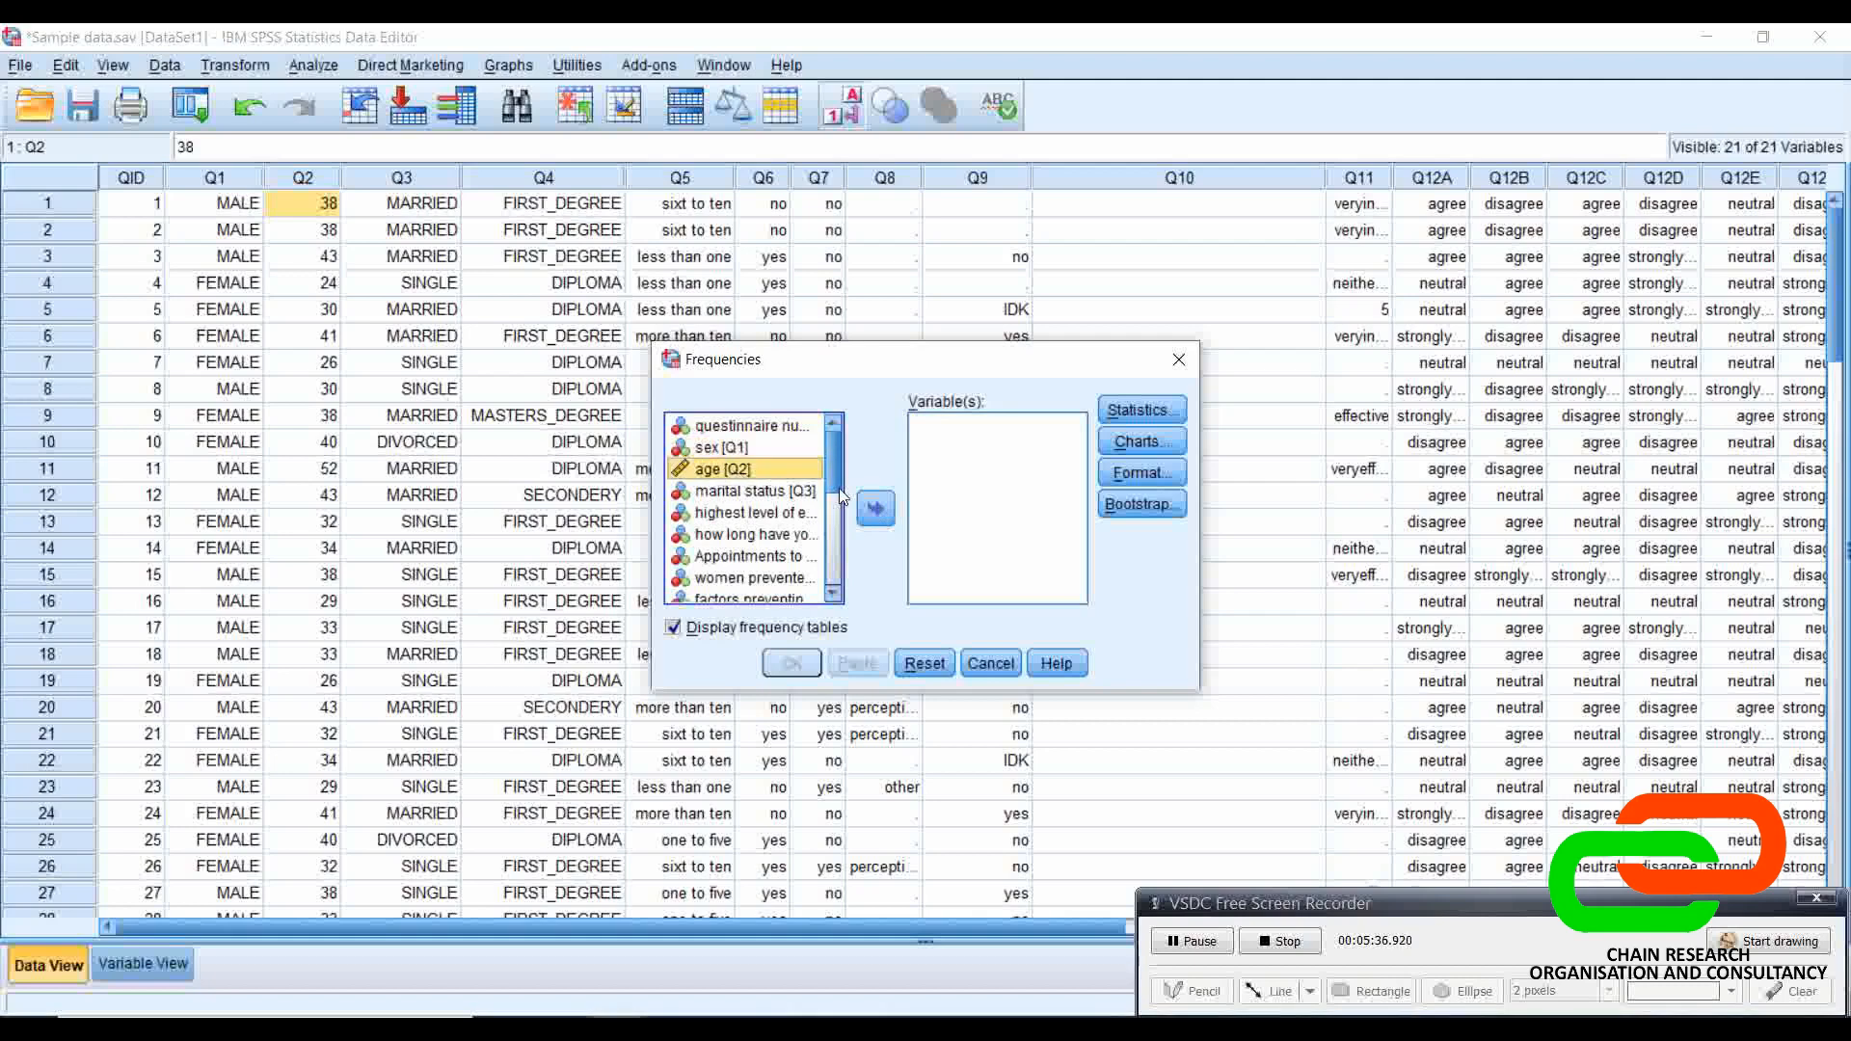
pyautogui.click(876, 510)
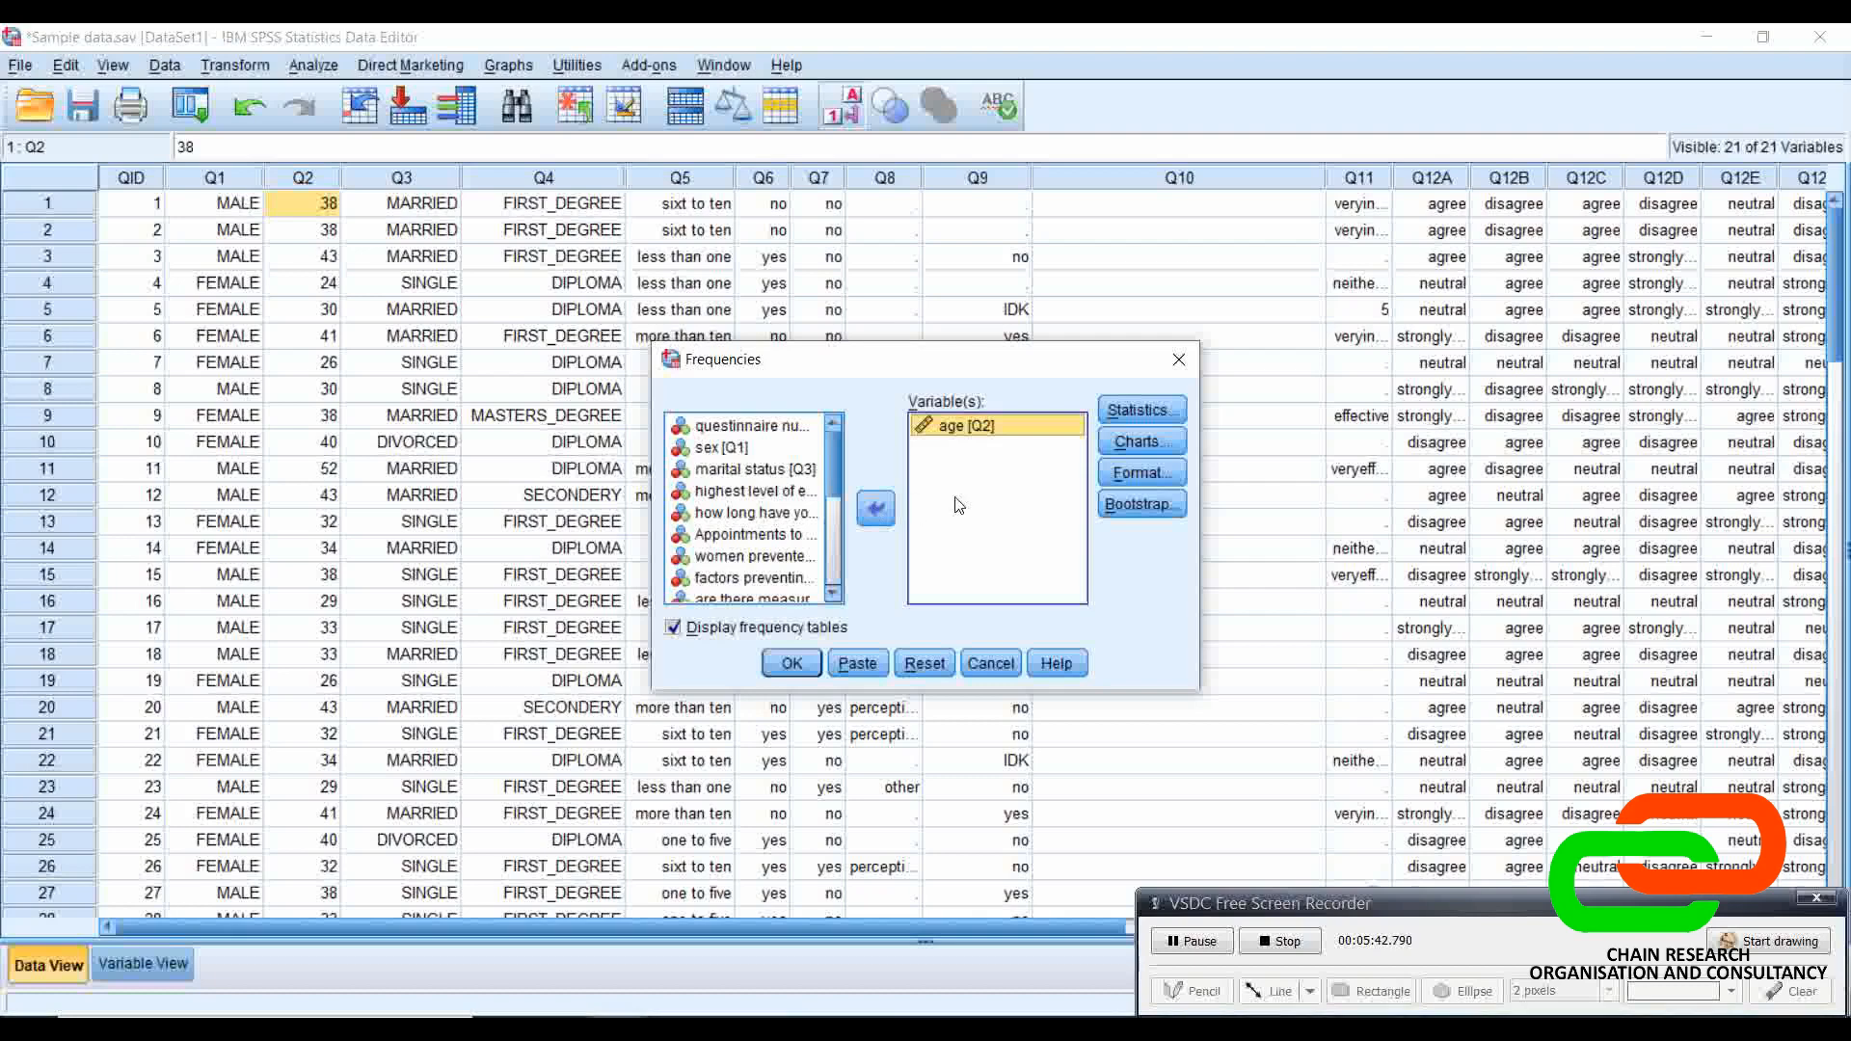
# Step: Include the mean, median, mode and standard deviation in the statistics for the age analysis
pyautogui.click(1132, 413)
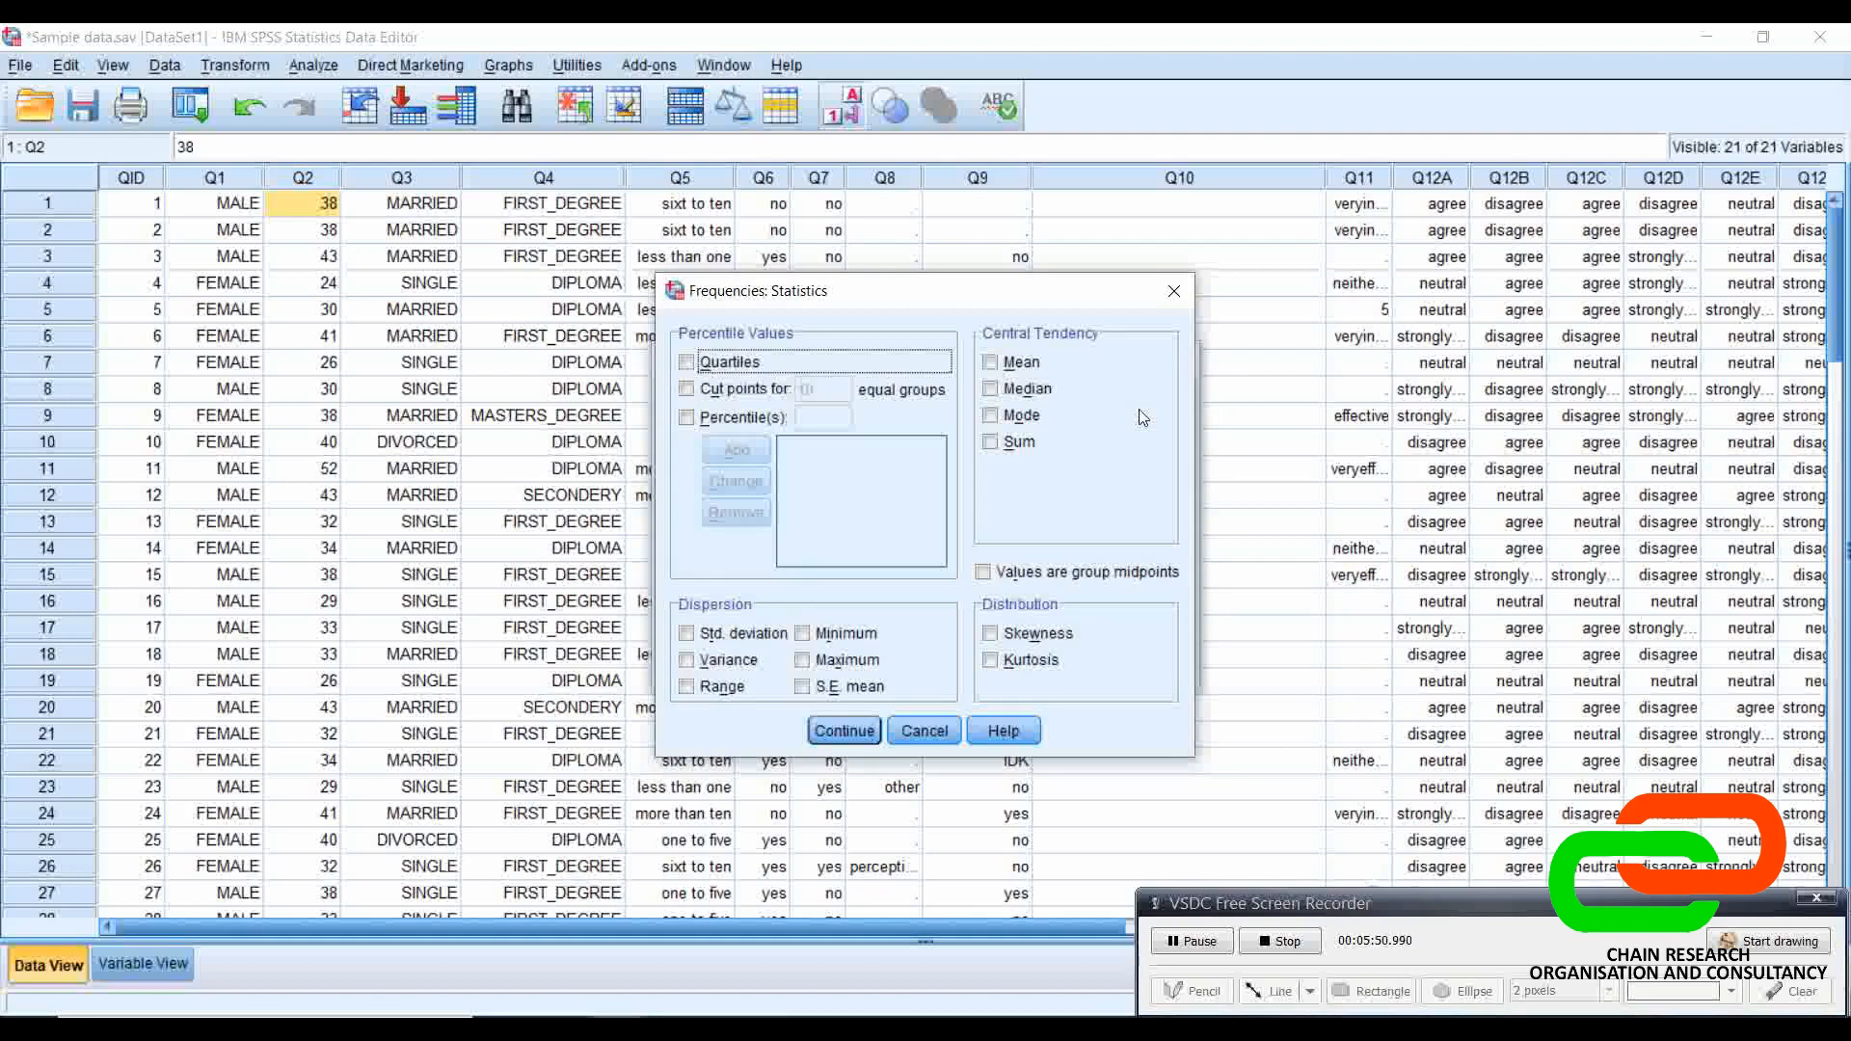
pyautogui.click(992, 362)
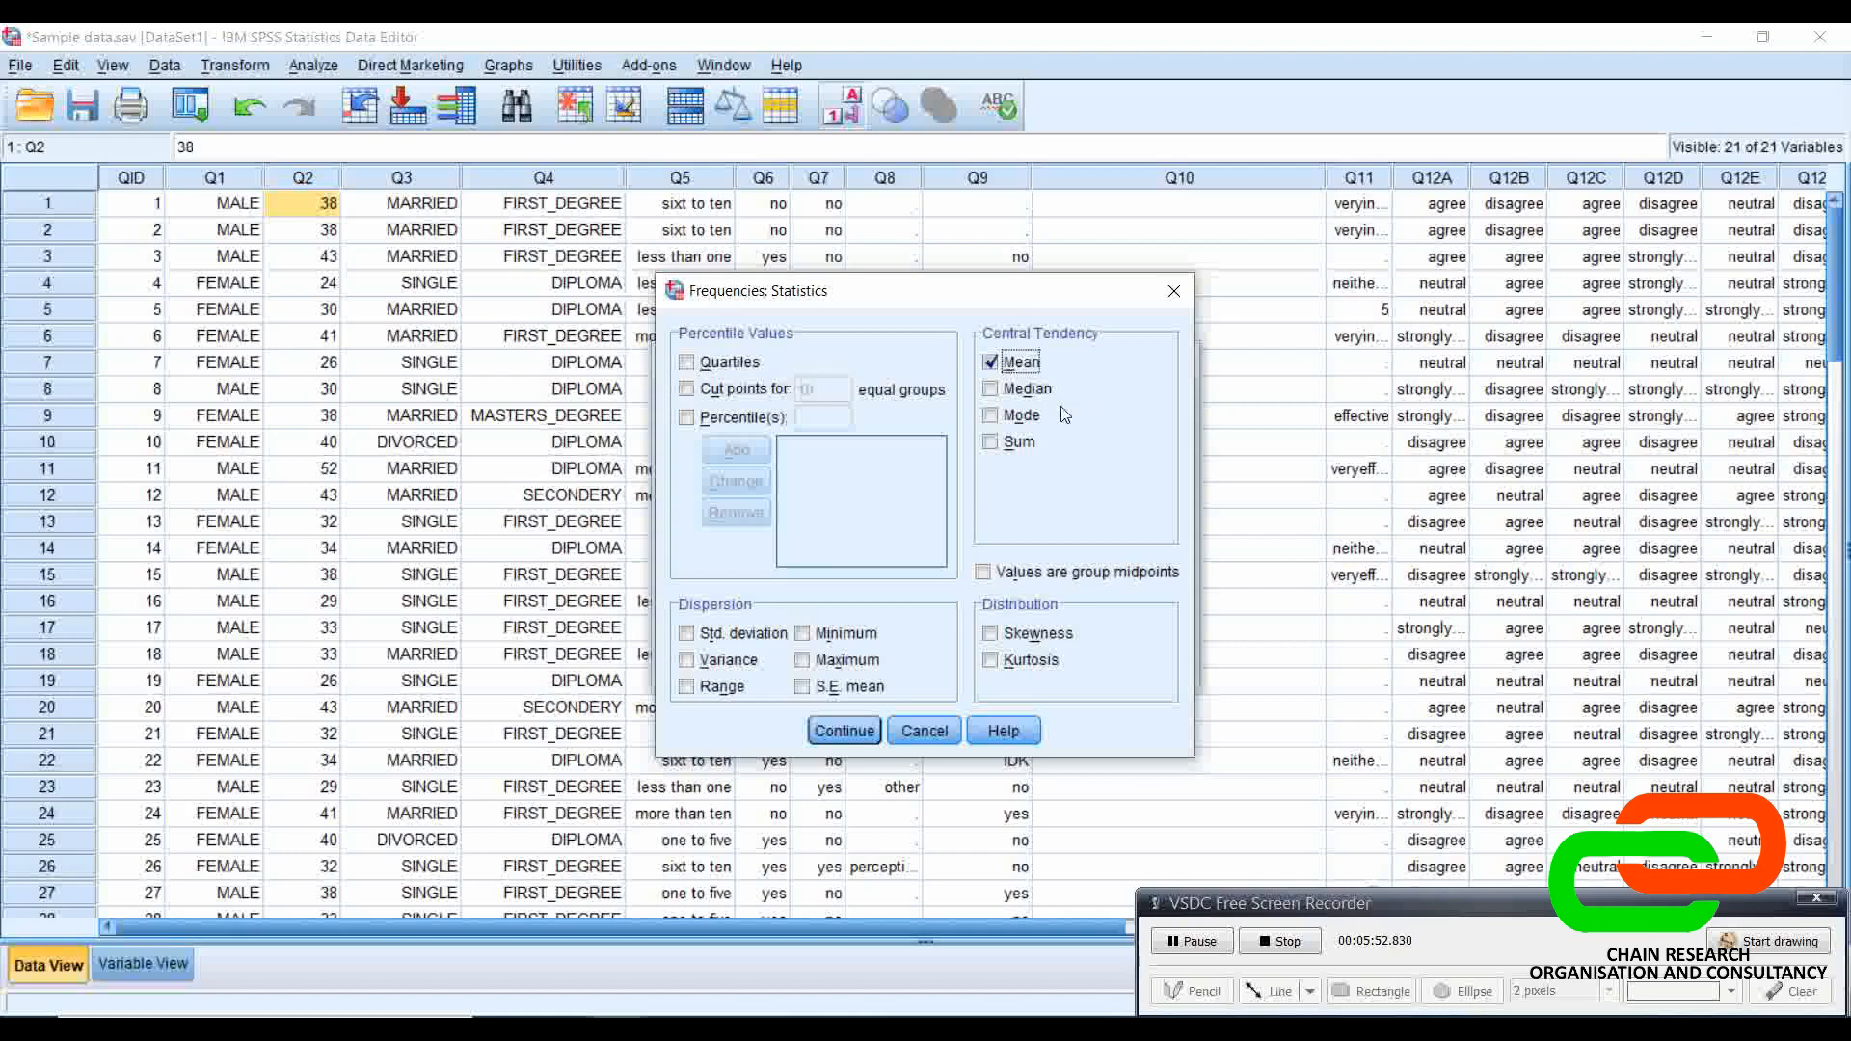
pyautogui.click(991, 389)
pyautogui.click(990, 417)
pyautogui.click(686, 634)
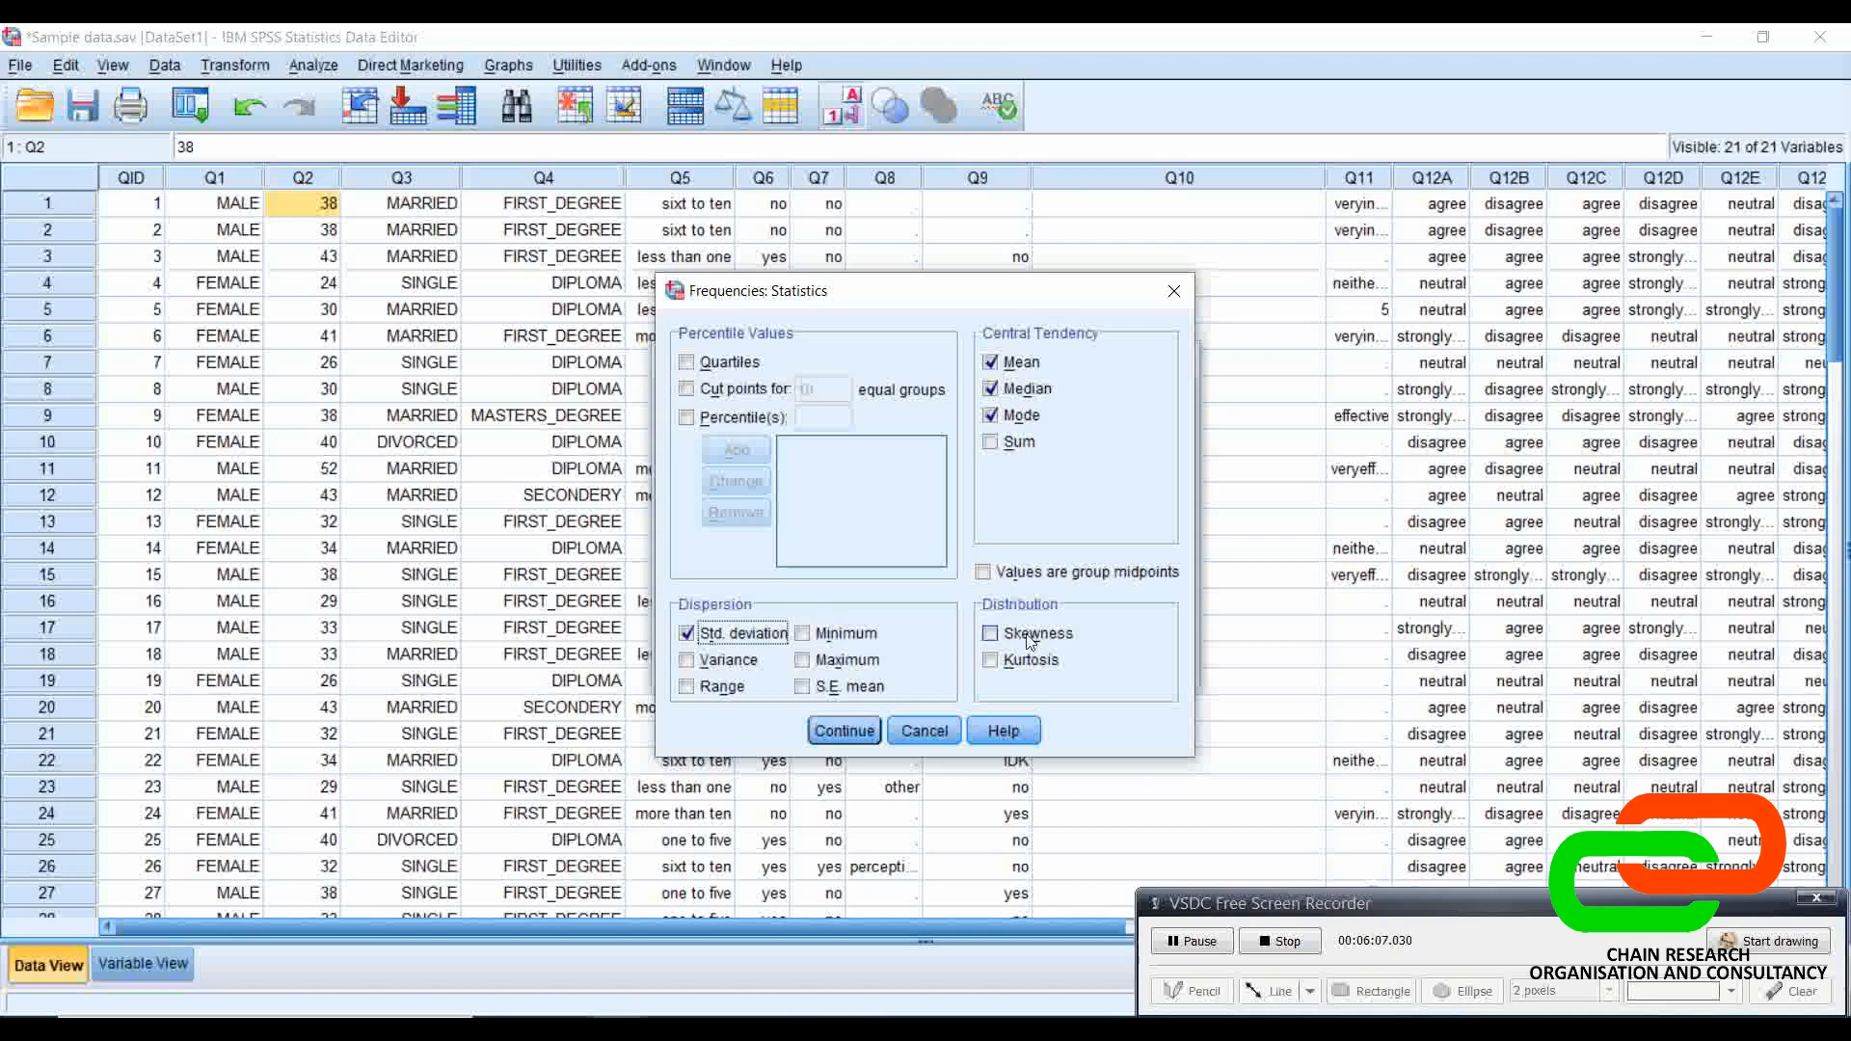
pyautogui.click(827, 729)
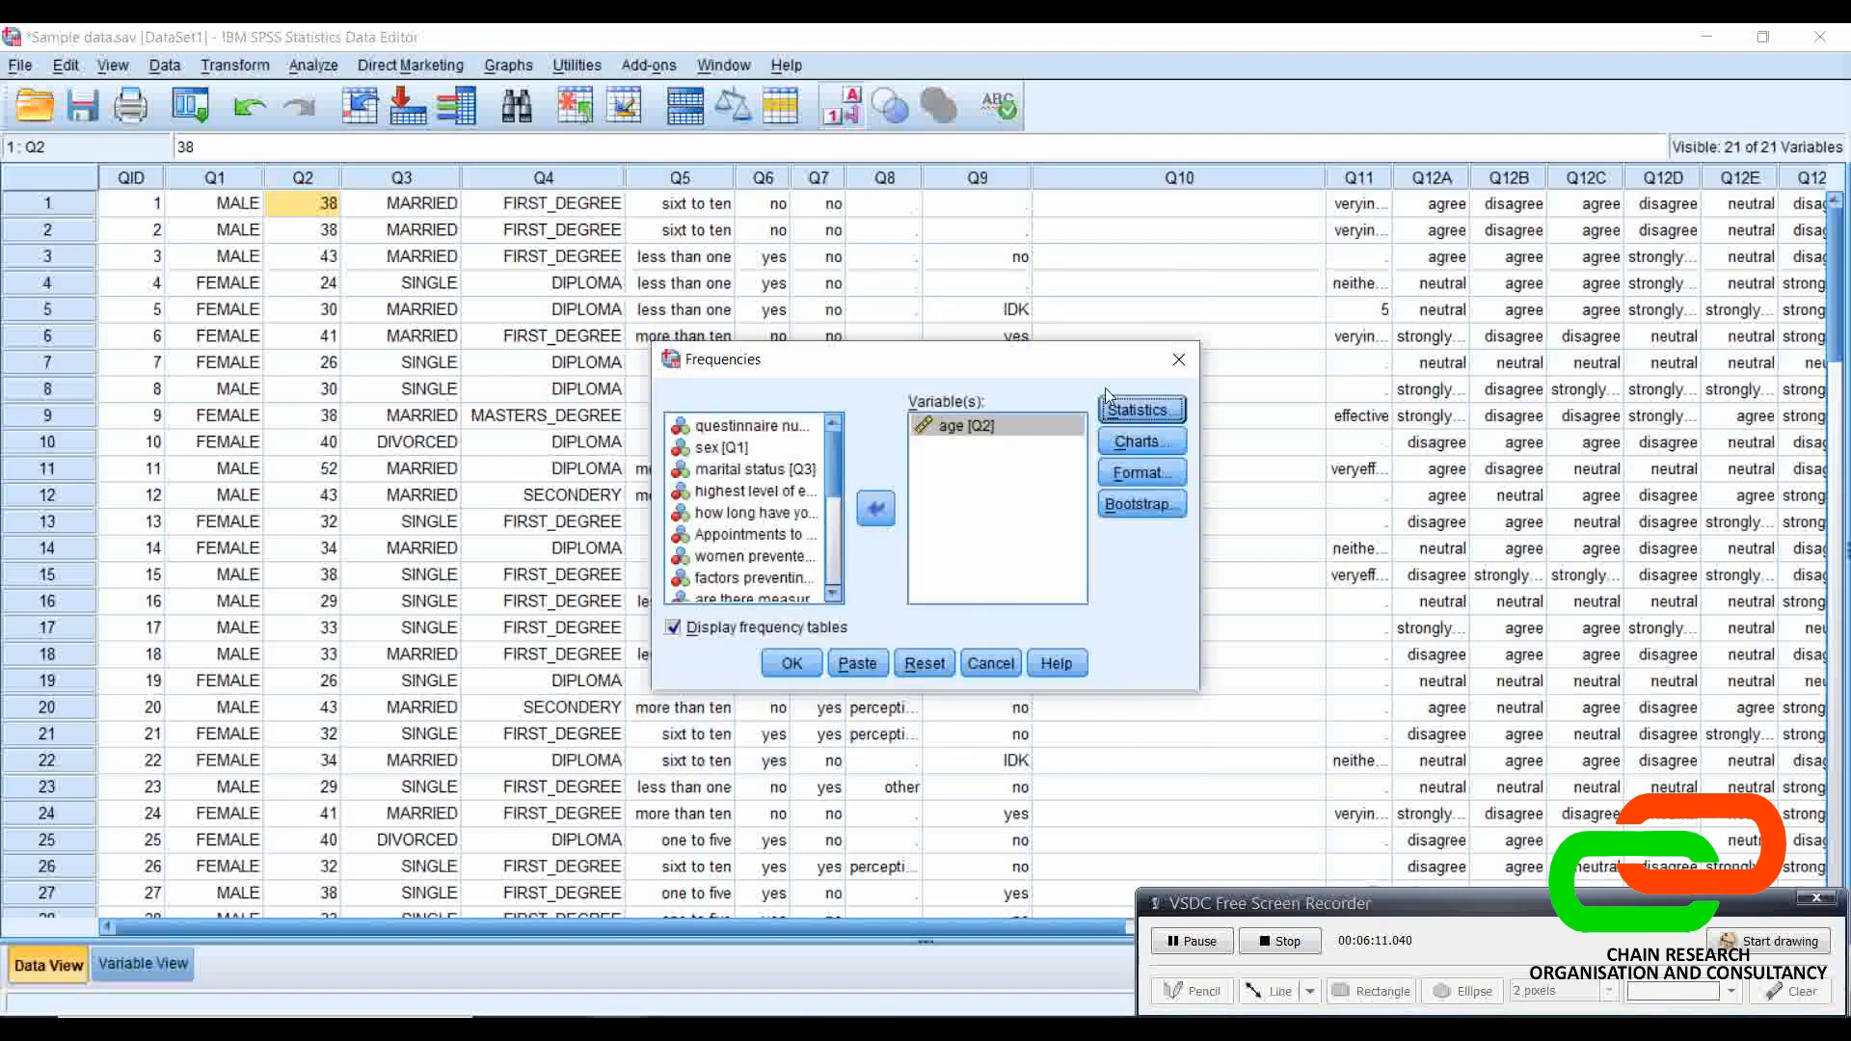
# Step: Request bar charts with frequencies as chart values, and run the age analysis with frequency tables displayed
pyautogui.click(1142, 442)
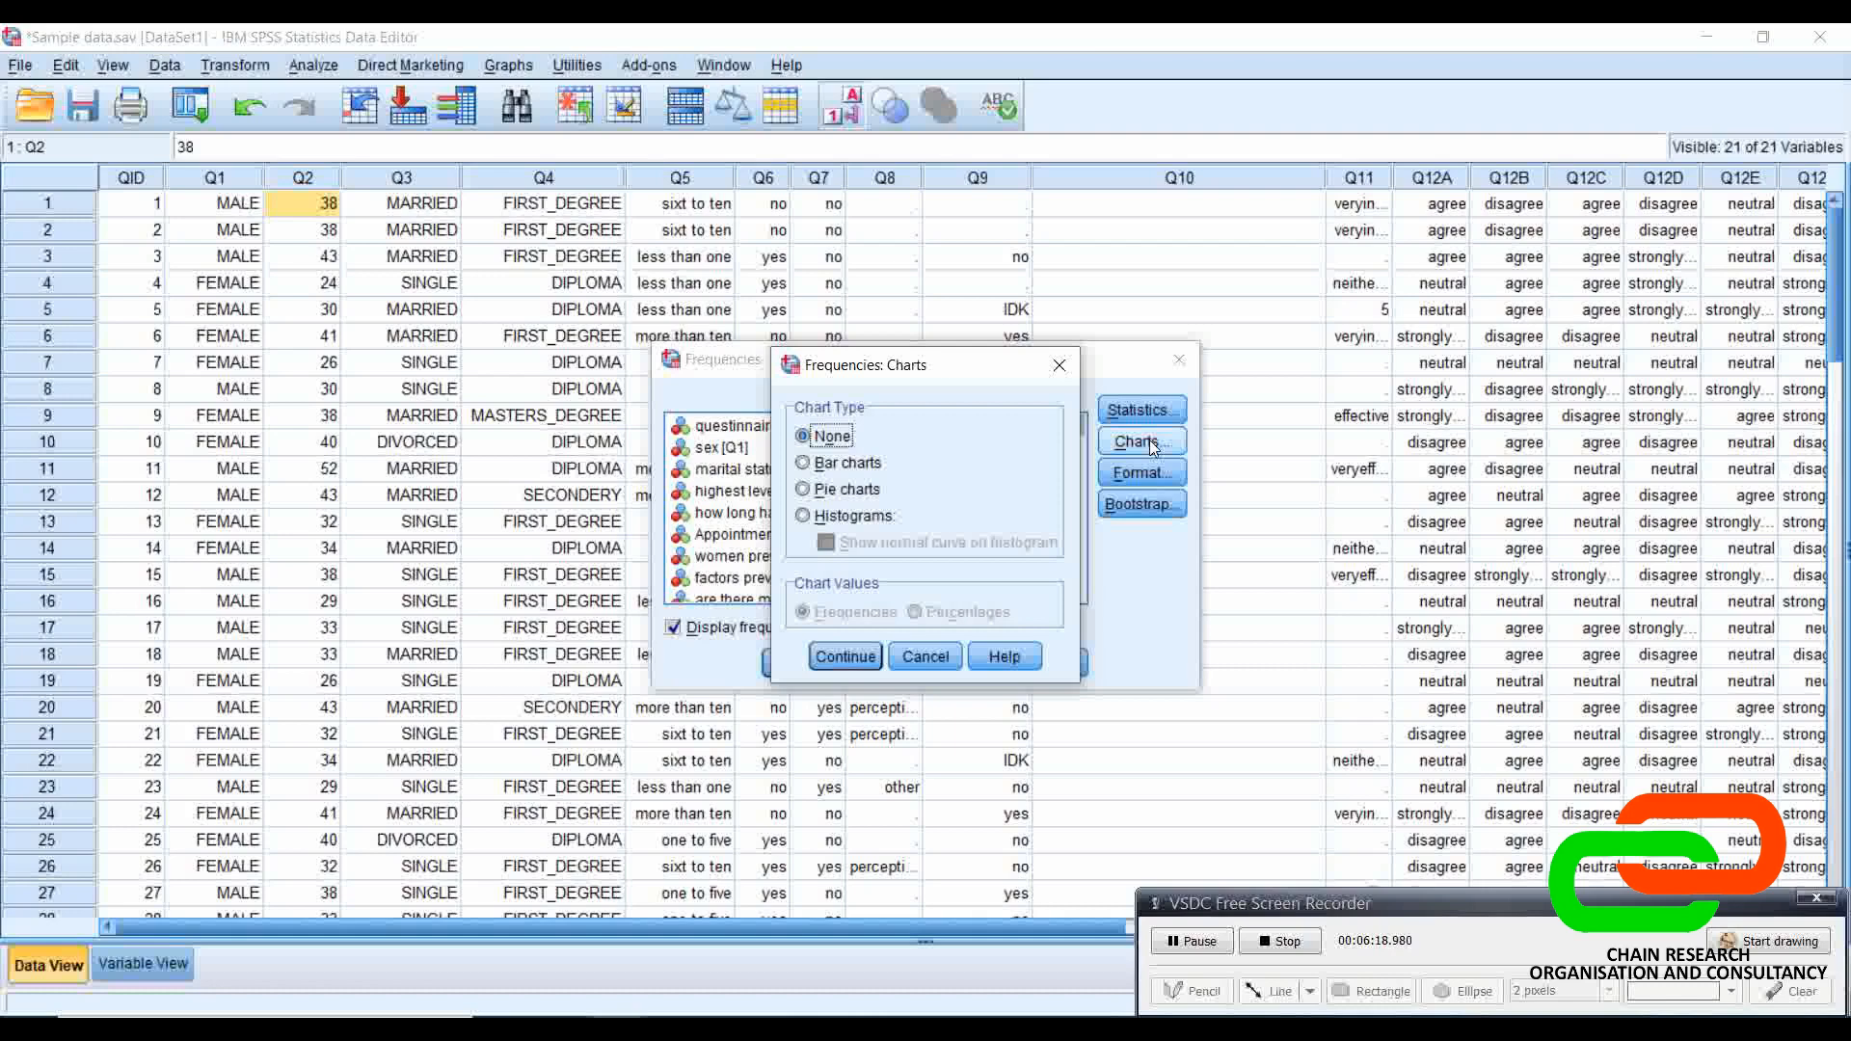
pyautogui.click(867, 465)
pyautogui.click(867, 490)
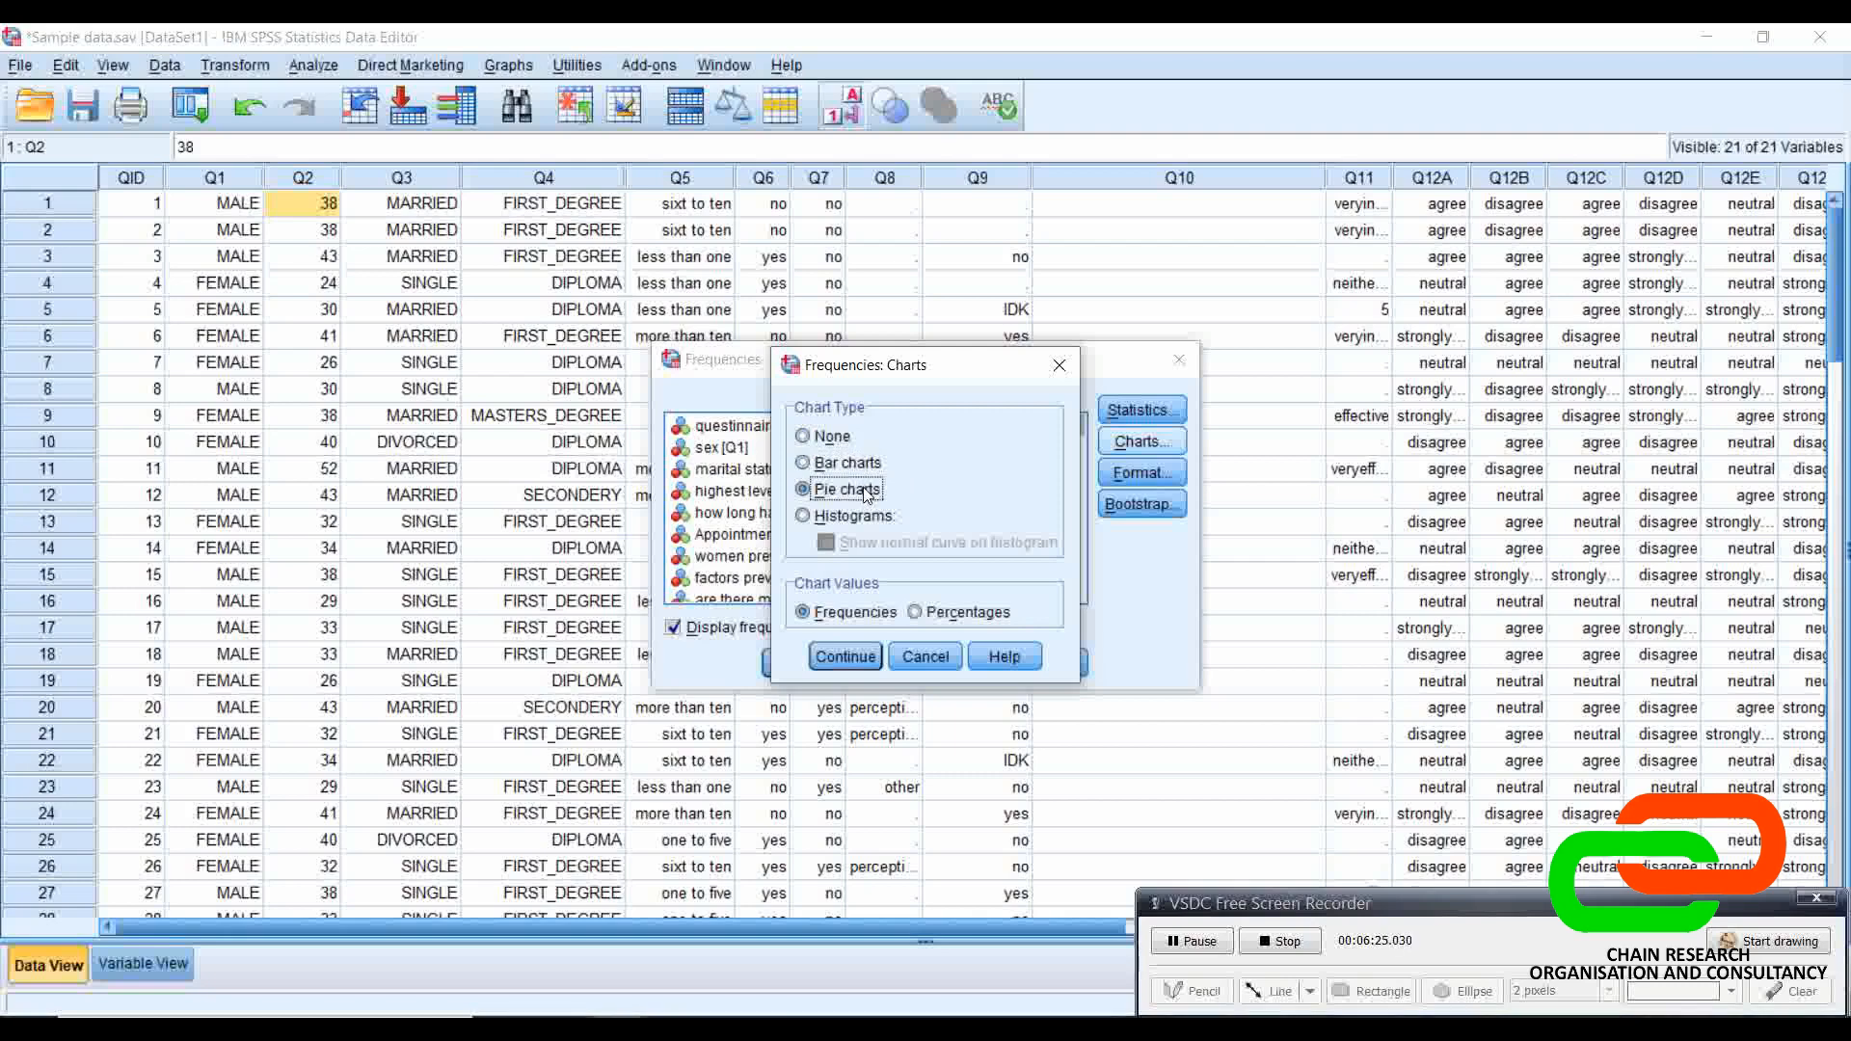
pyautogui.click(866, 516)
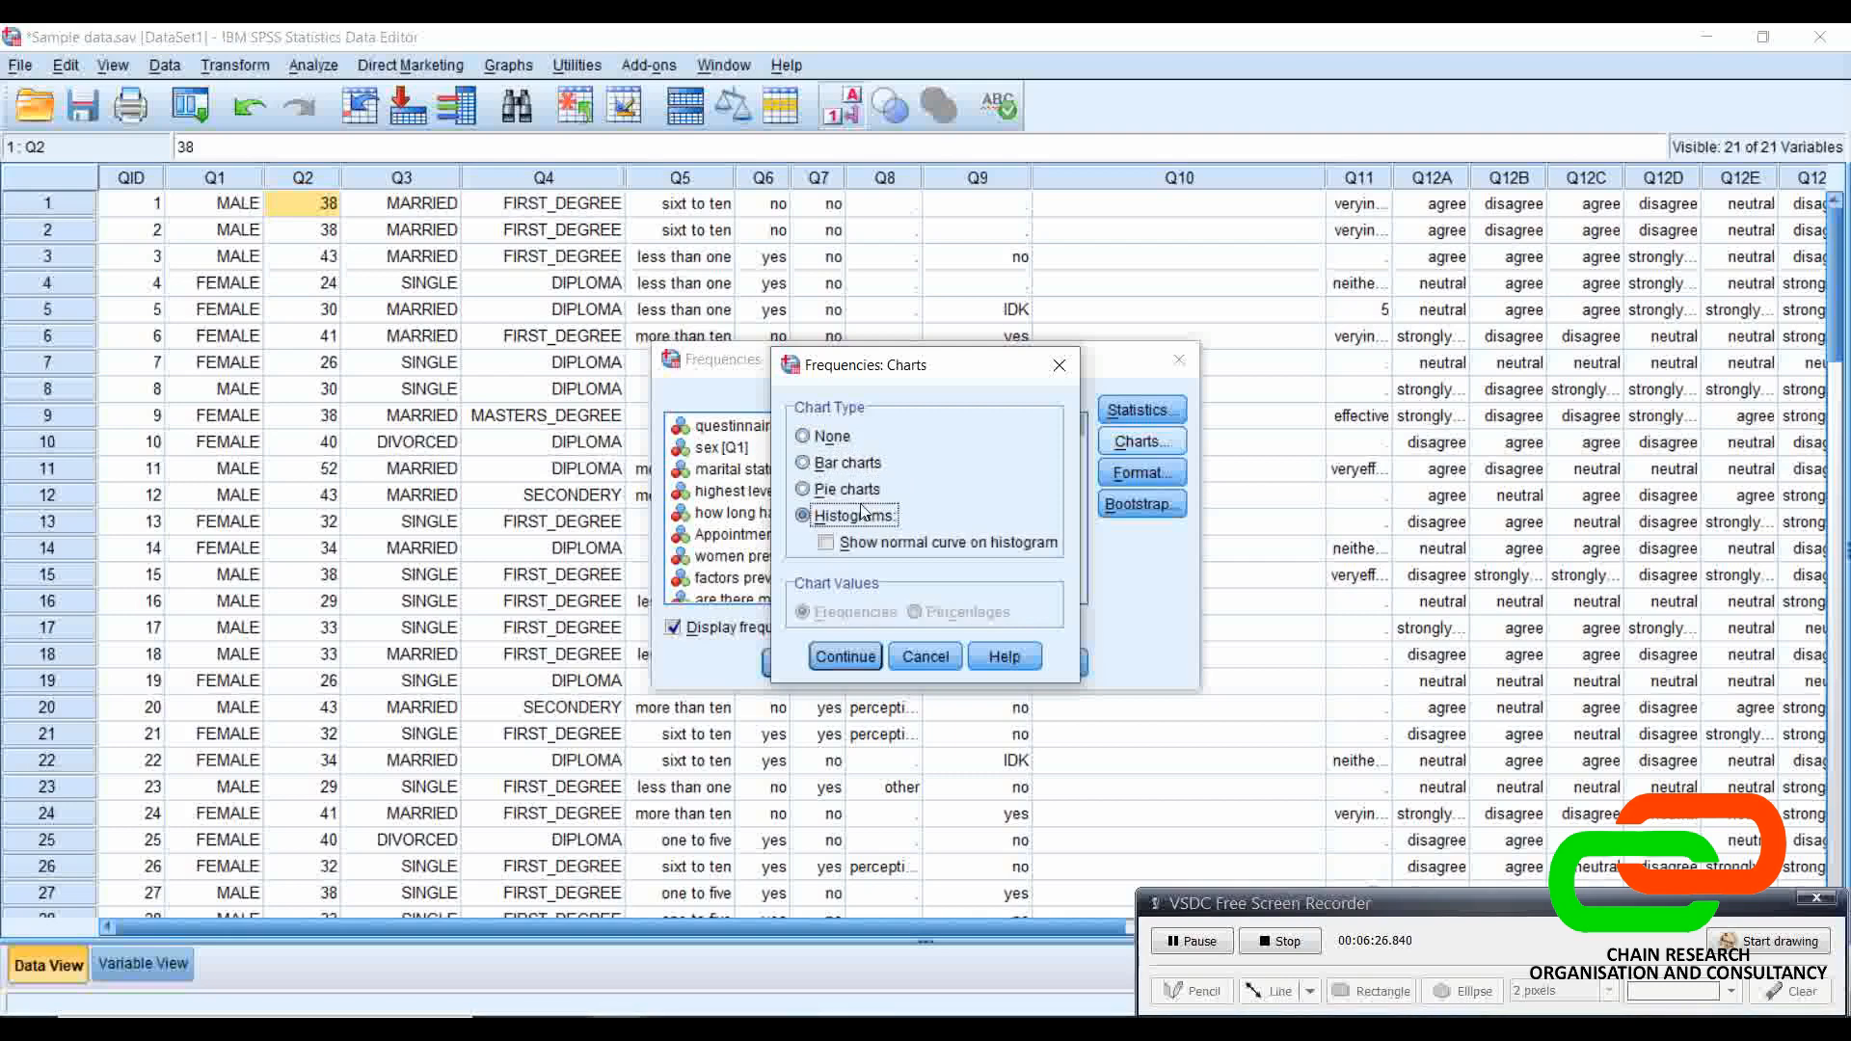
pyautogui.click(842, 471)
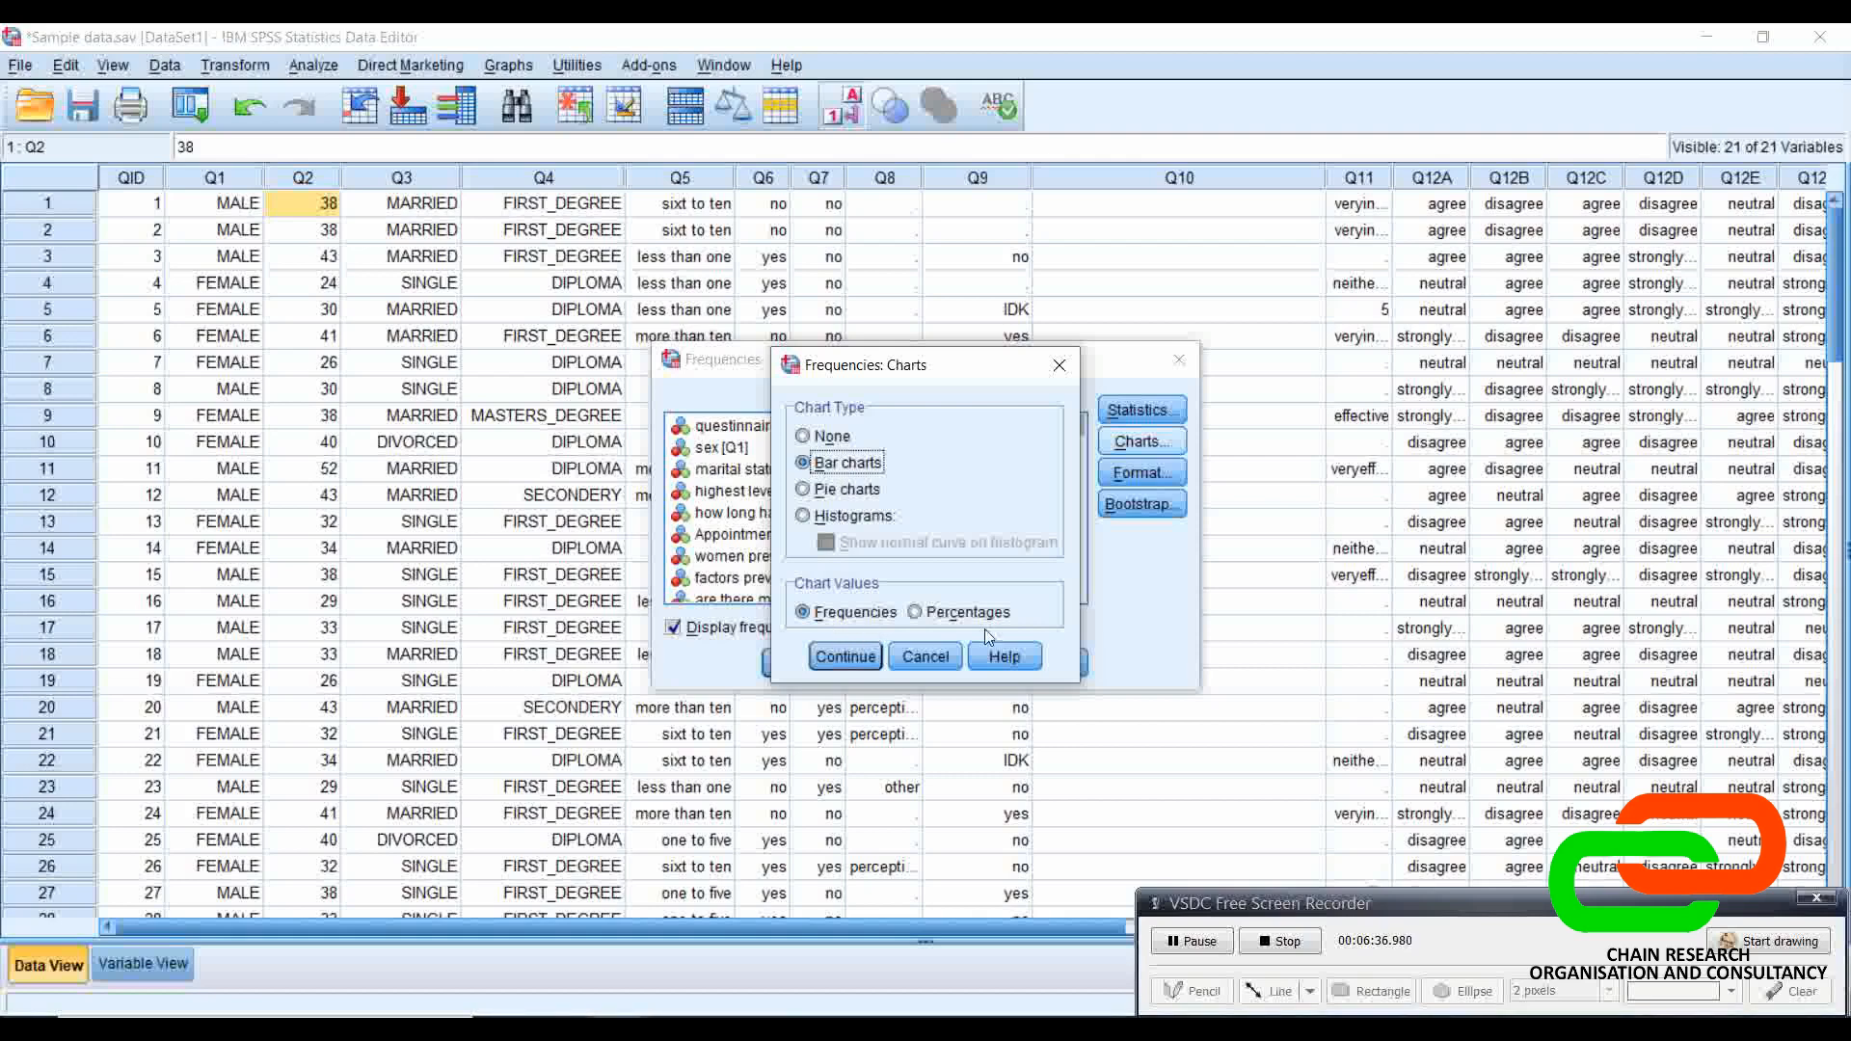
pyautogui.click(847, 658)
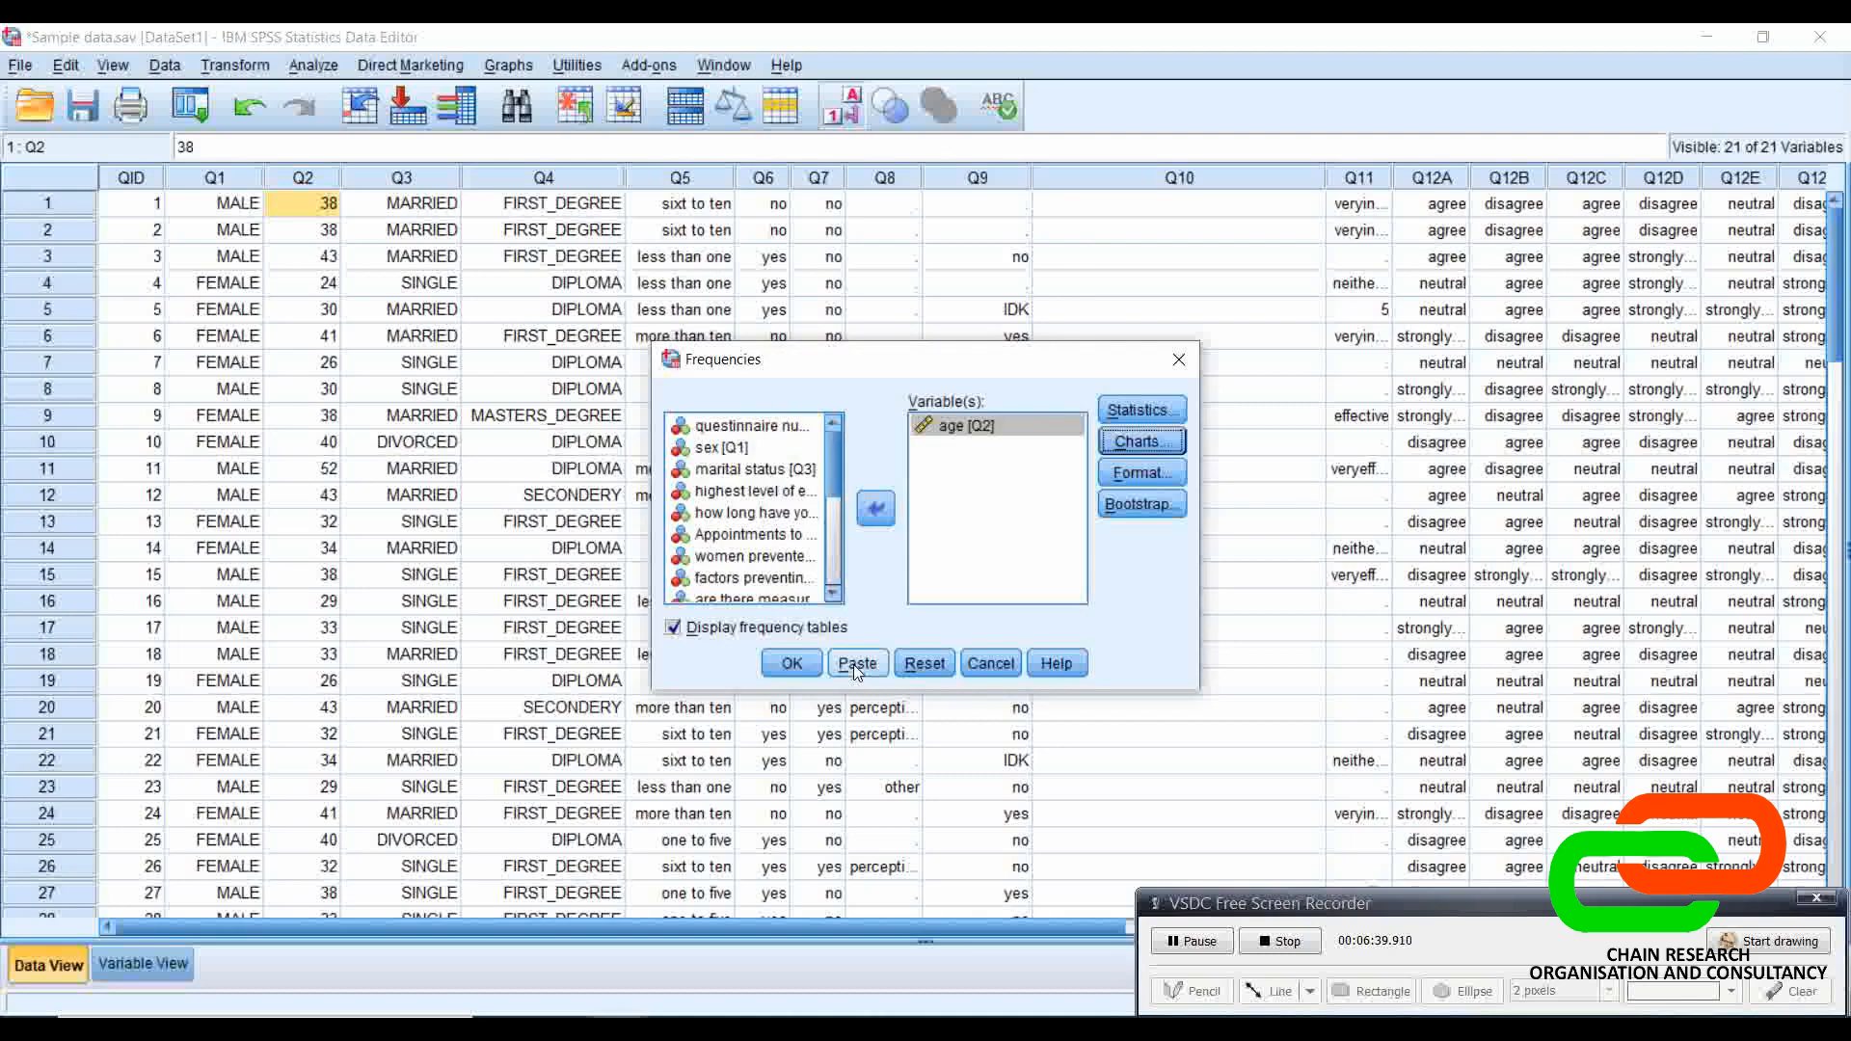
pyautogui.click(792, 664)
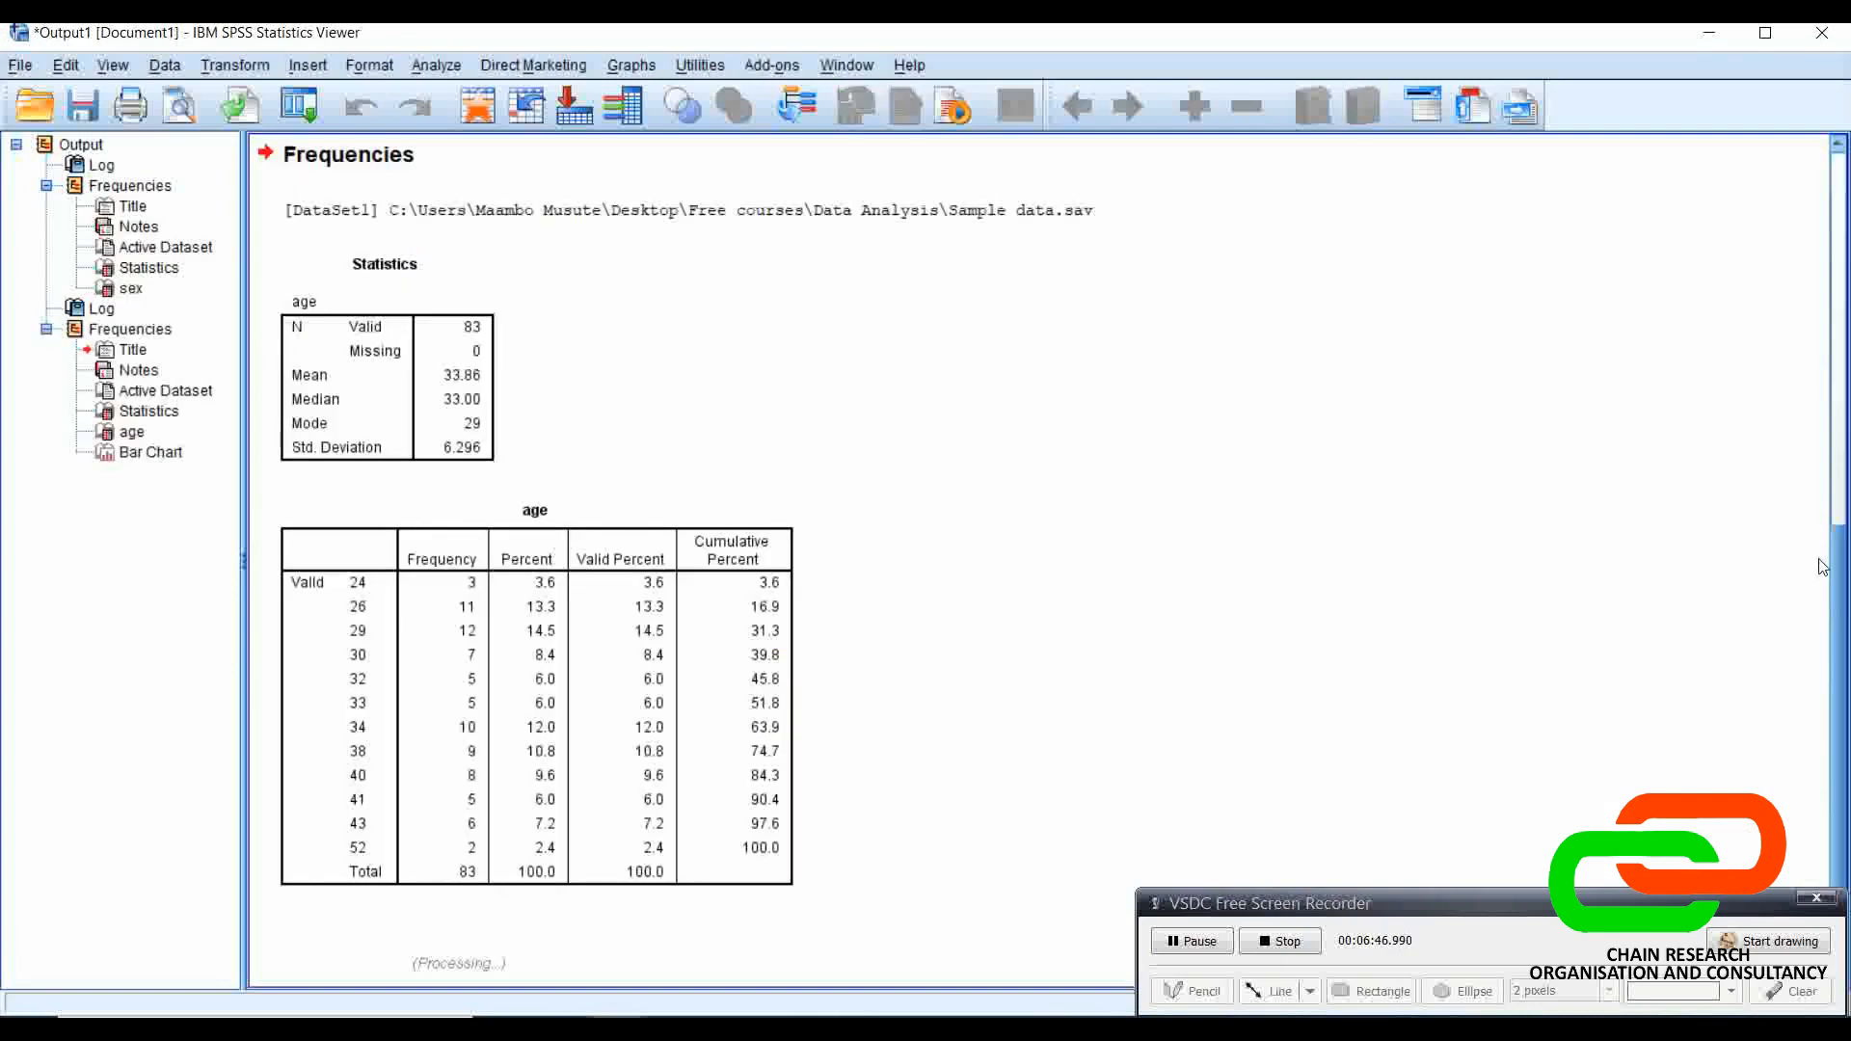
# Step: Examine the age statistics, the age frequency table and the age bar chart in the output
pyautogui.scroll(-1, 1838, 614)
pyautogui.scroll(-1, 1837, 613)
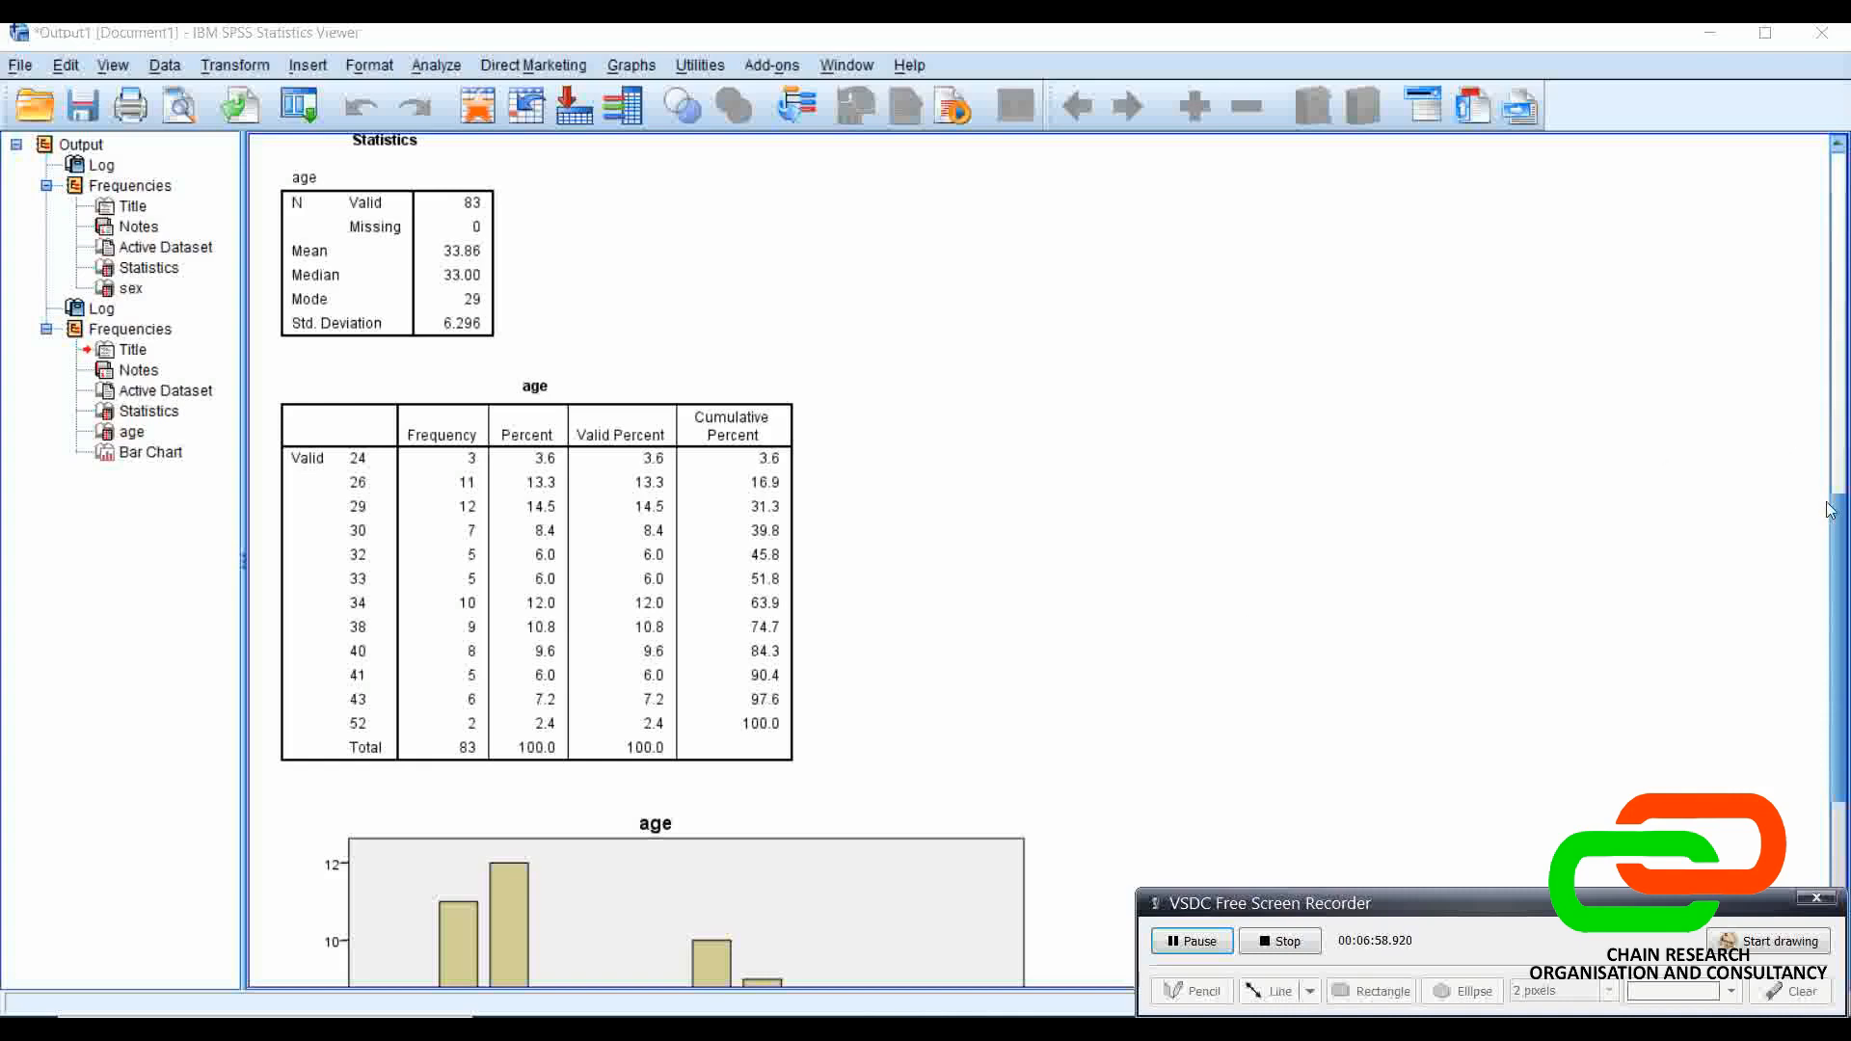
pyautogui.moveTo(1833, 511); pyautogui.dragTo(1842, 474)
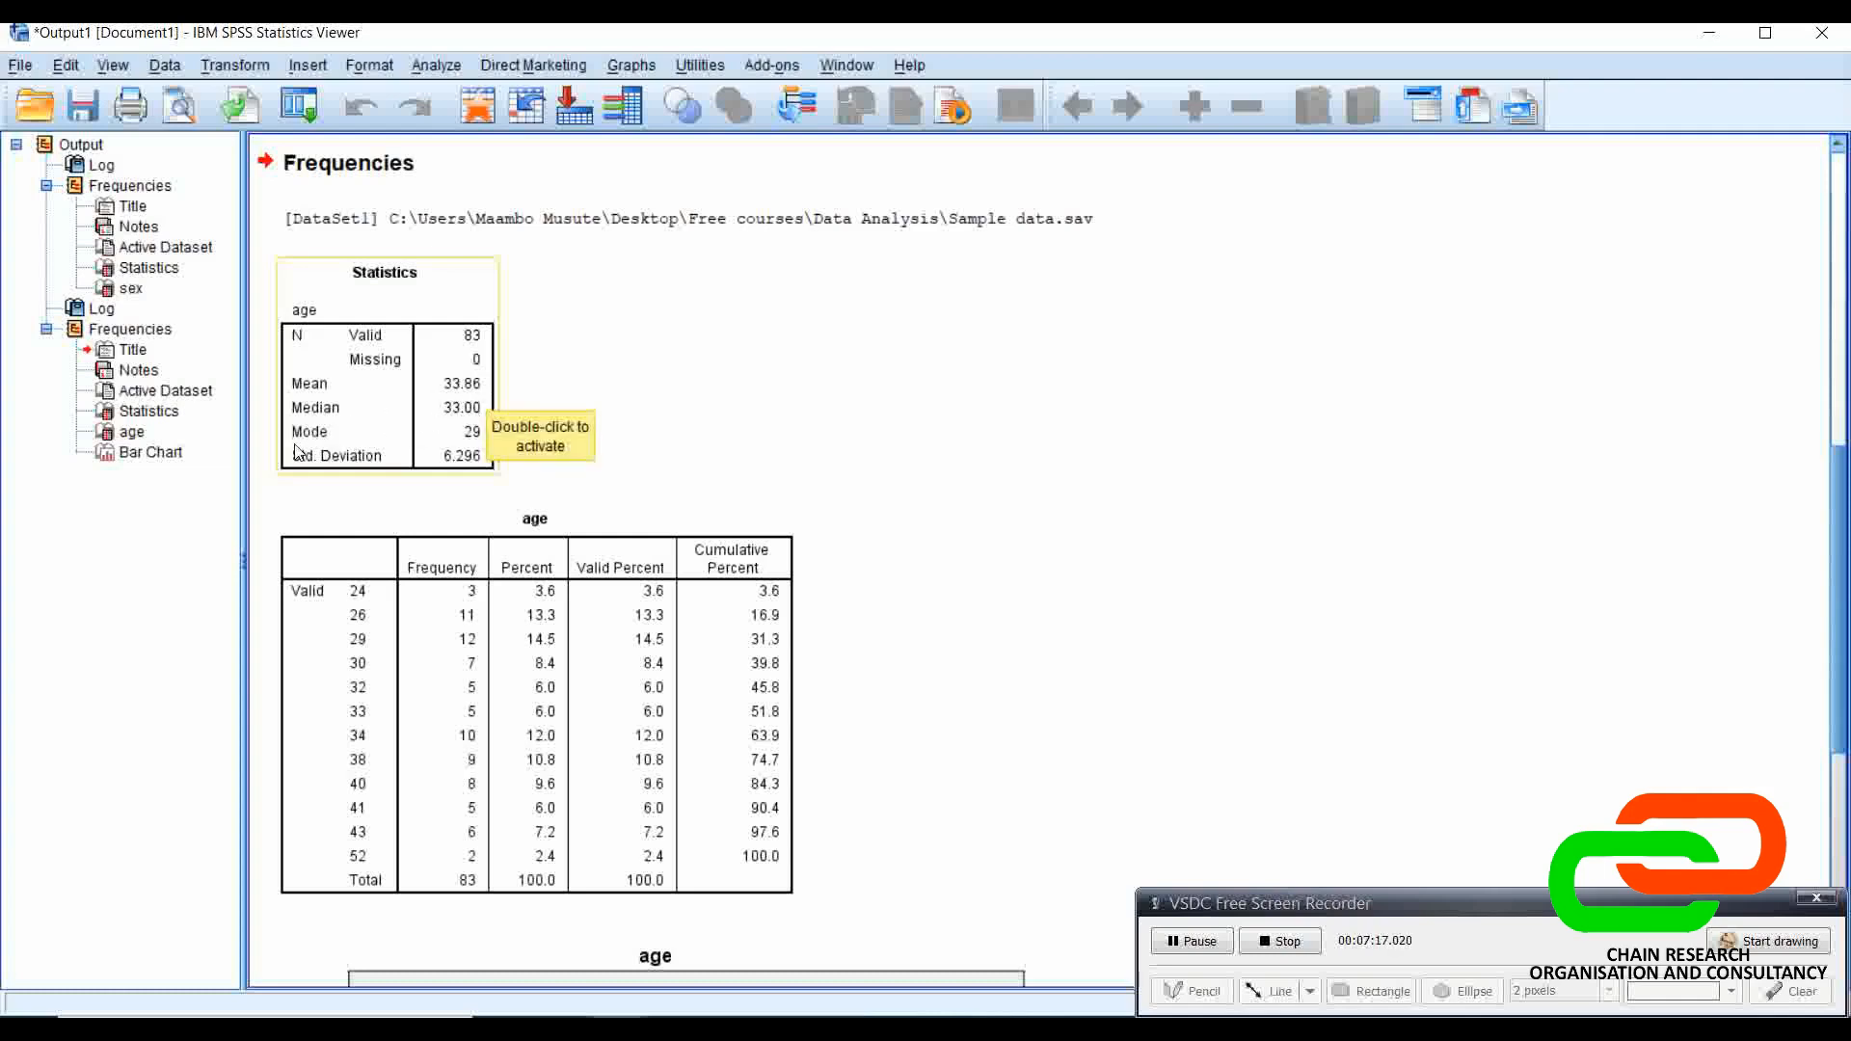
pyautogui.click(472, 437)
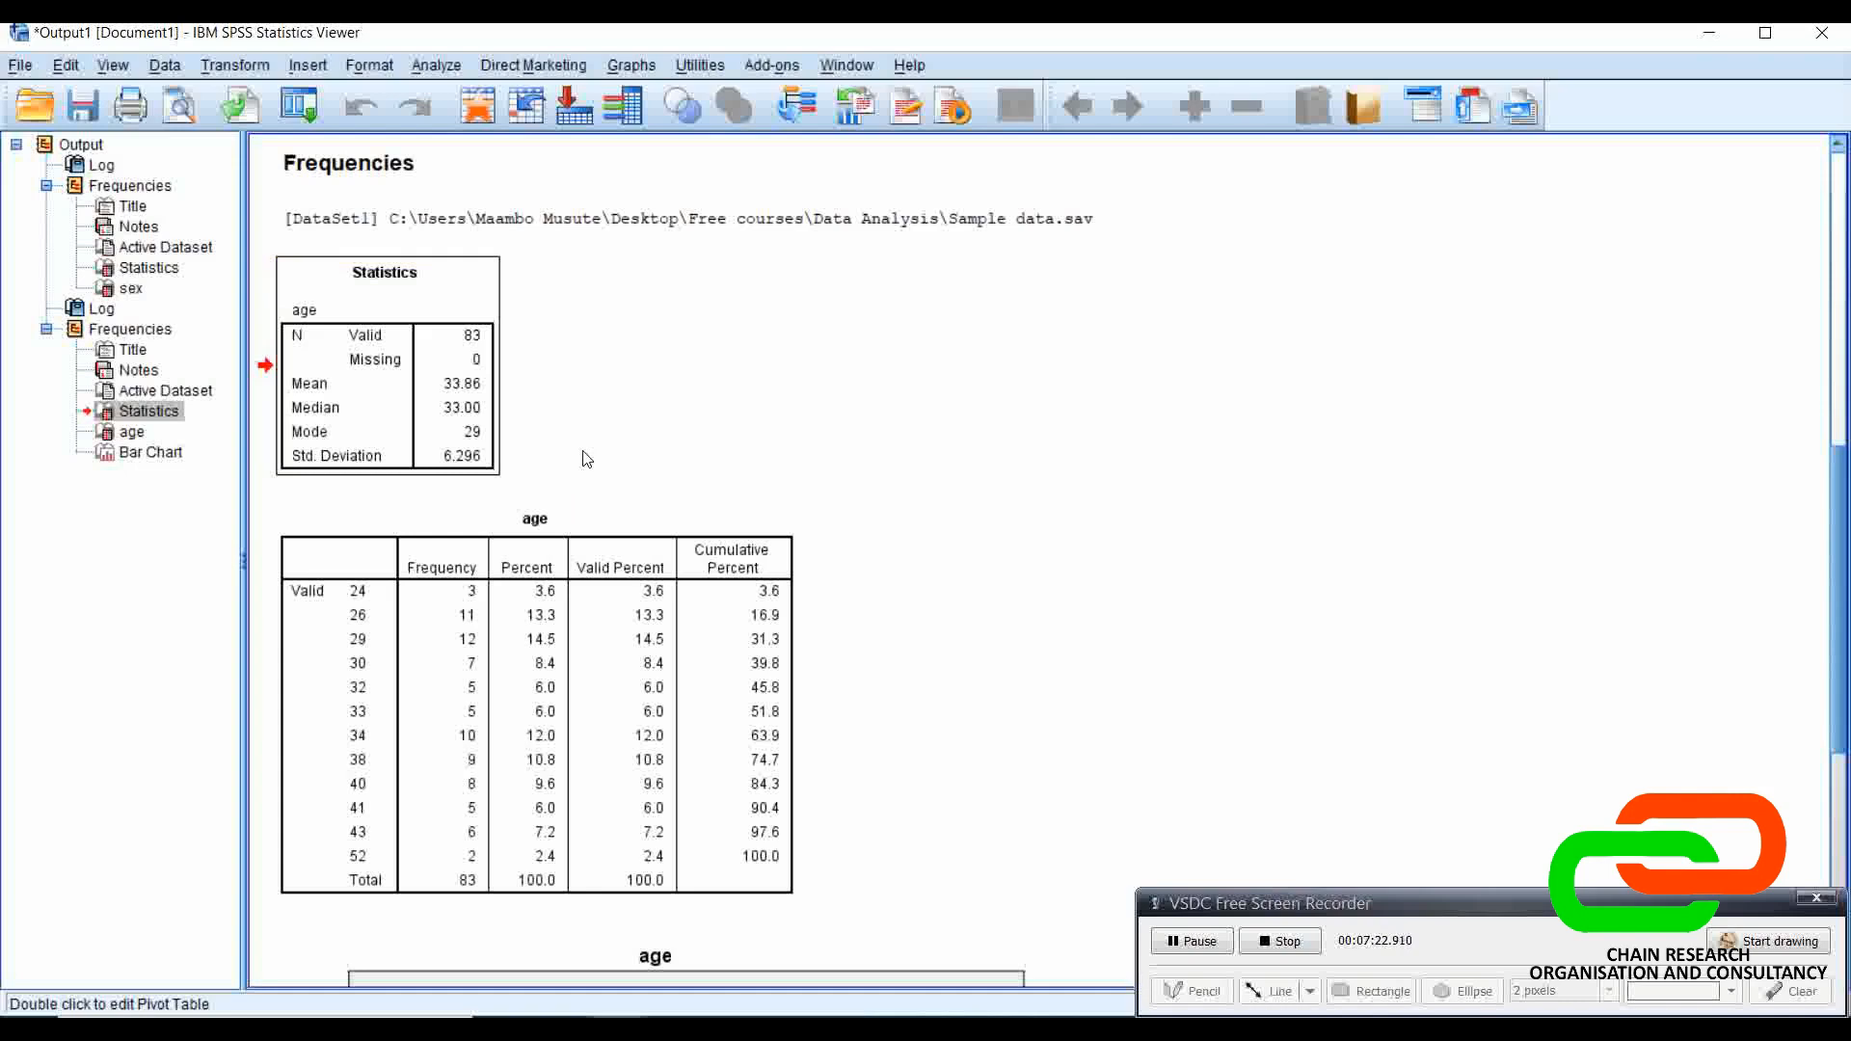
pyautogui.click(511, 562)
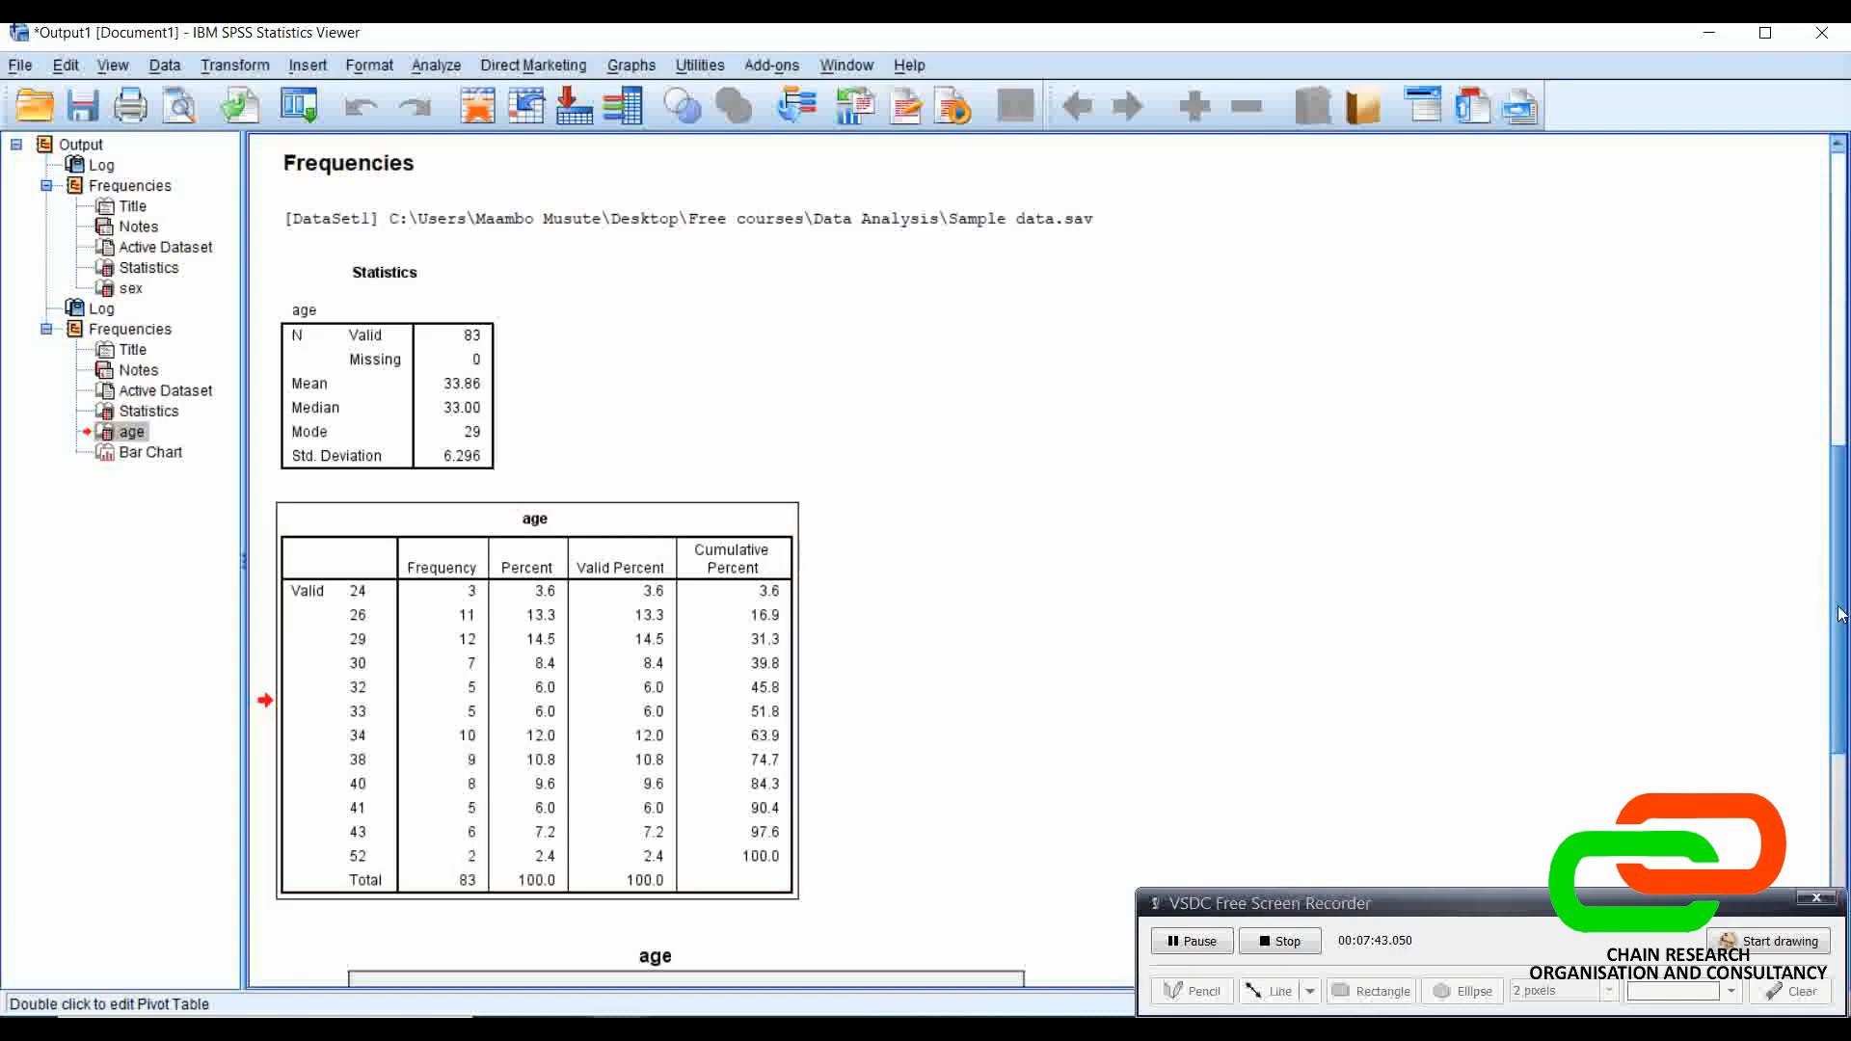
pyautogui.moveTo(1842, 614); pyautogui.dragTo(1842, 863)
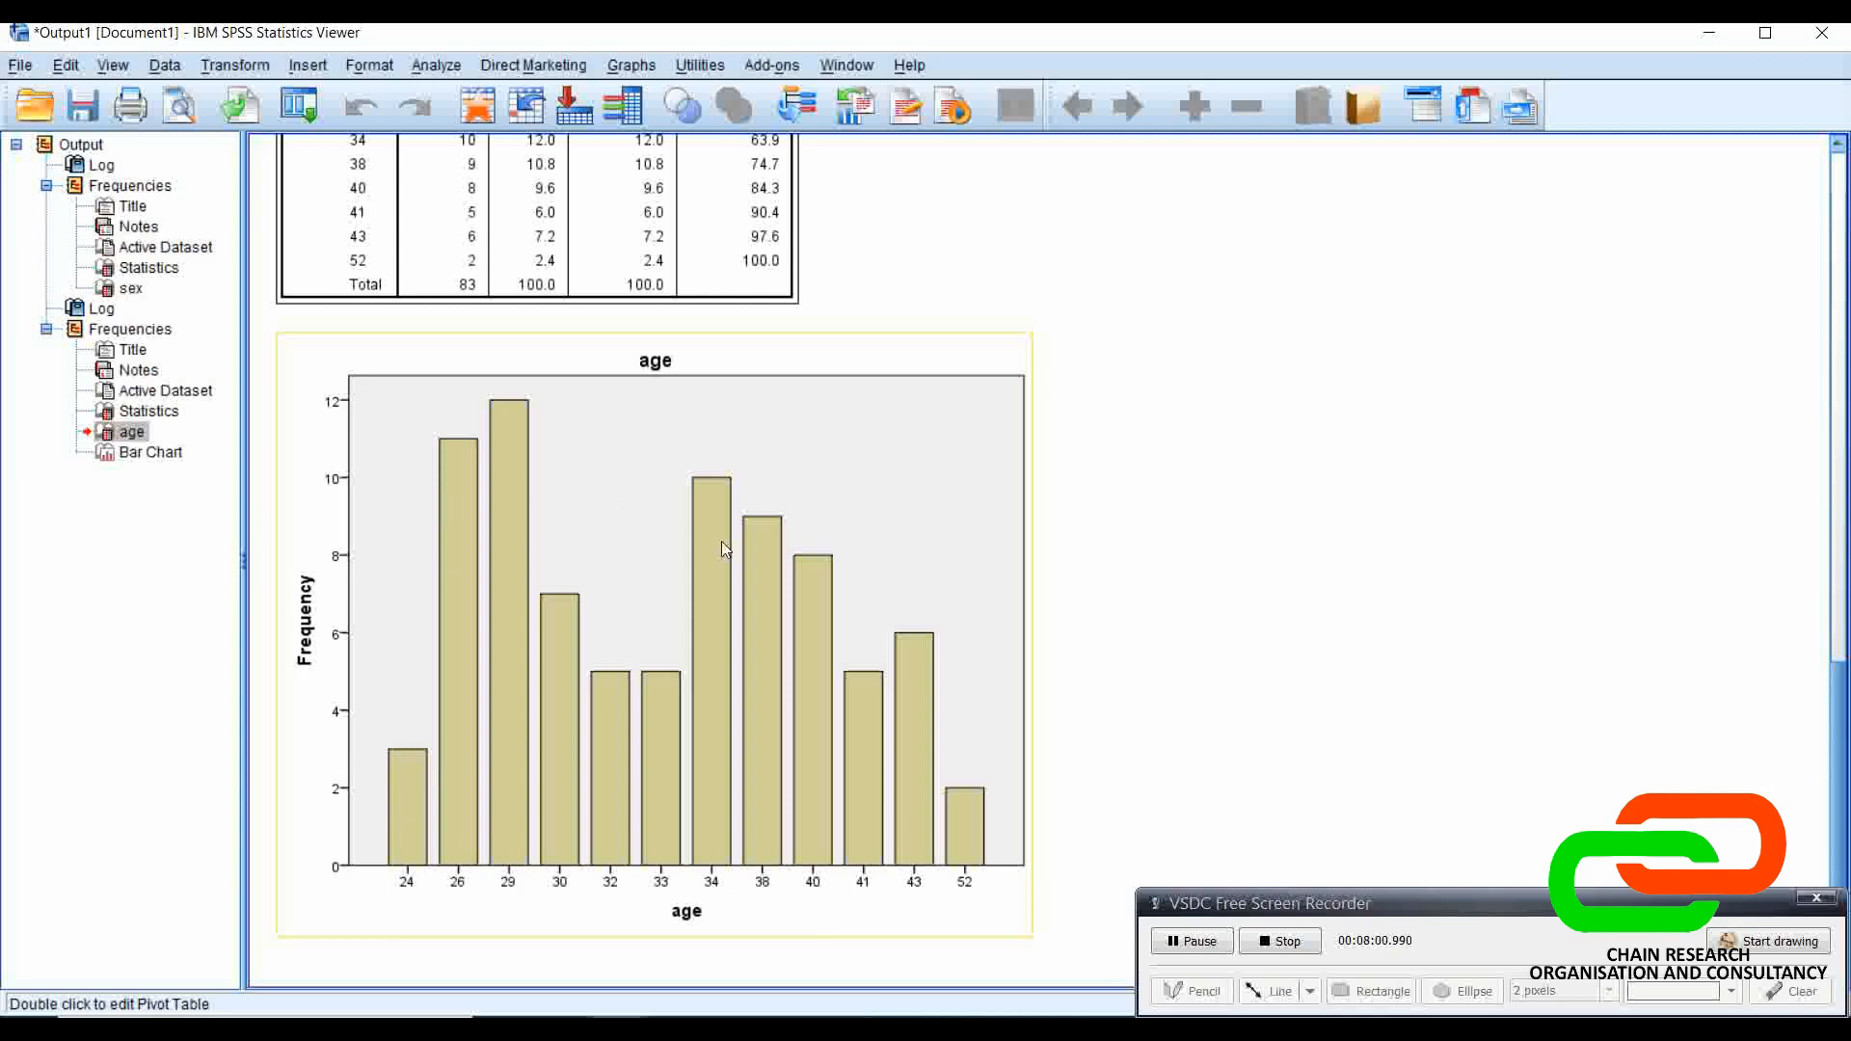
pyautogui.click(1602, 599)
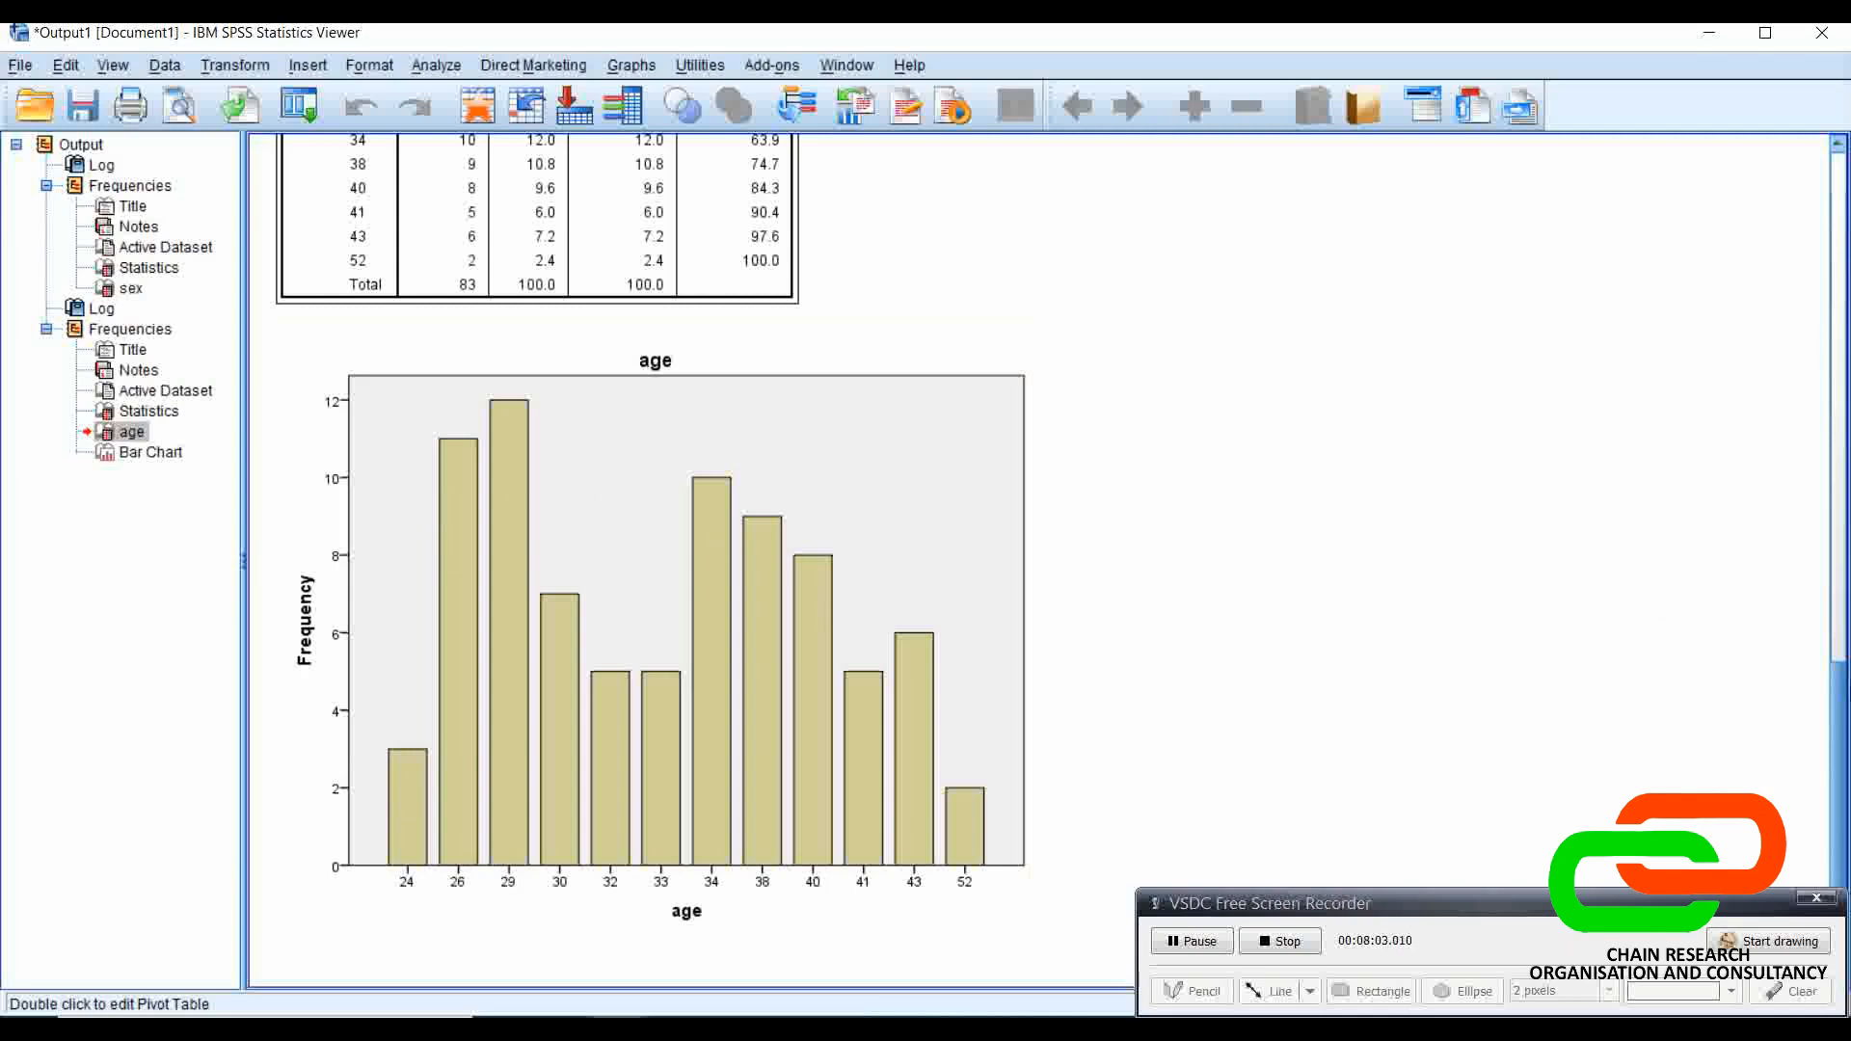
pyautogui.moveTo(1839, 704); pyautogui.dragTo(1830, 545)
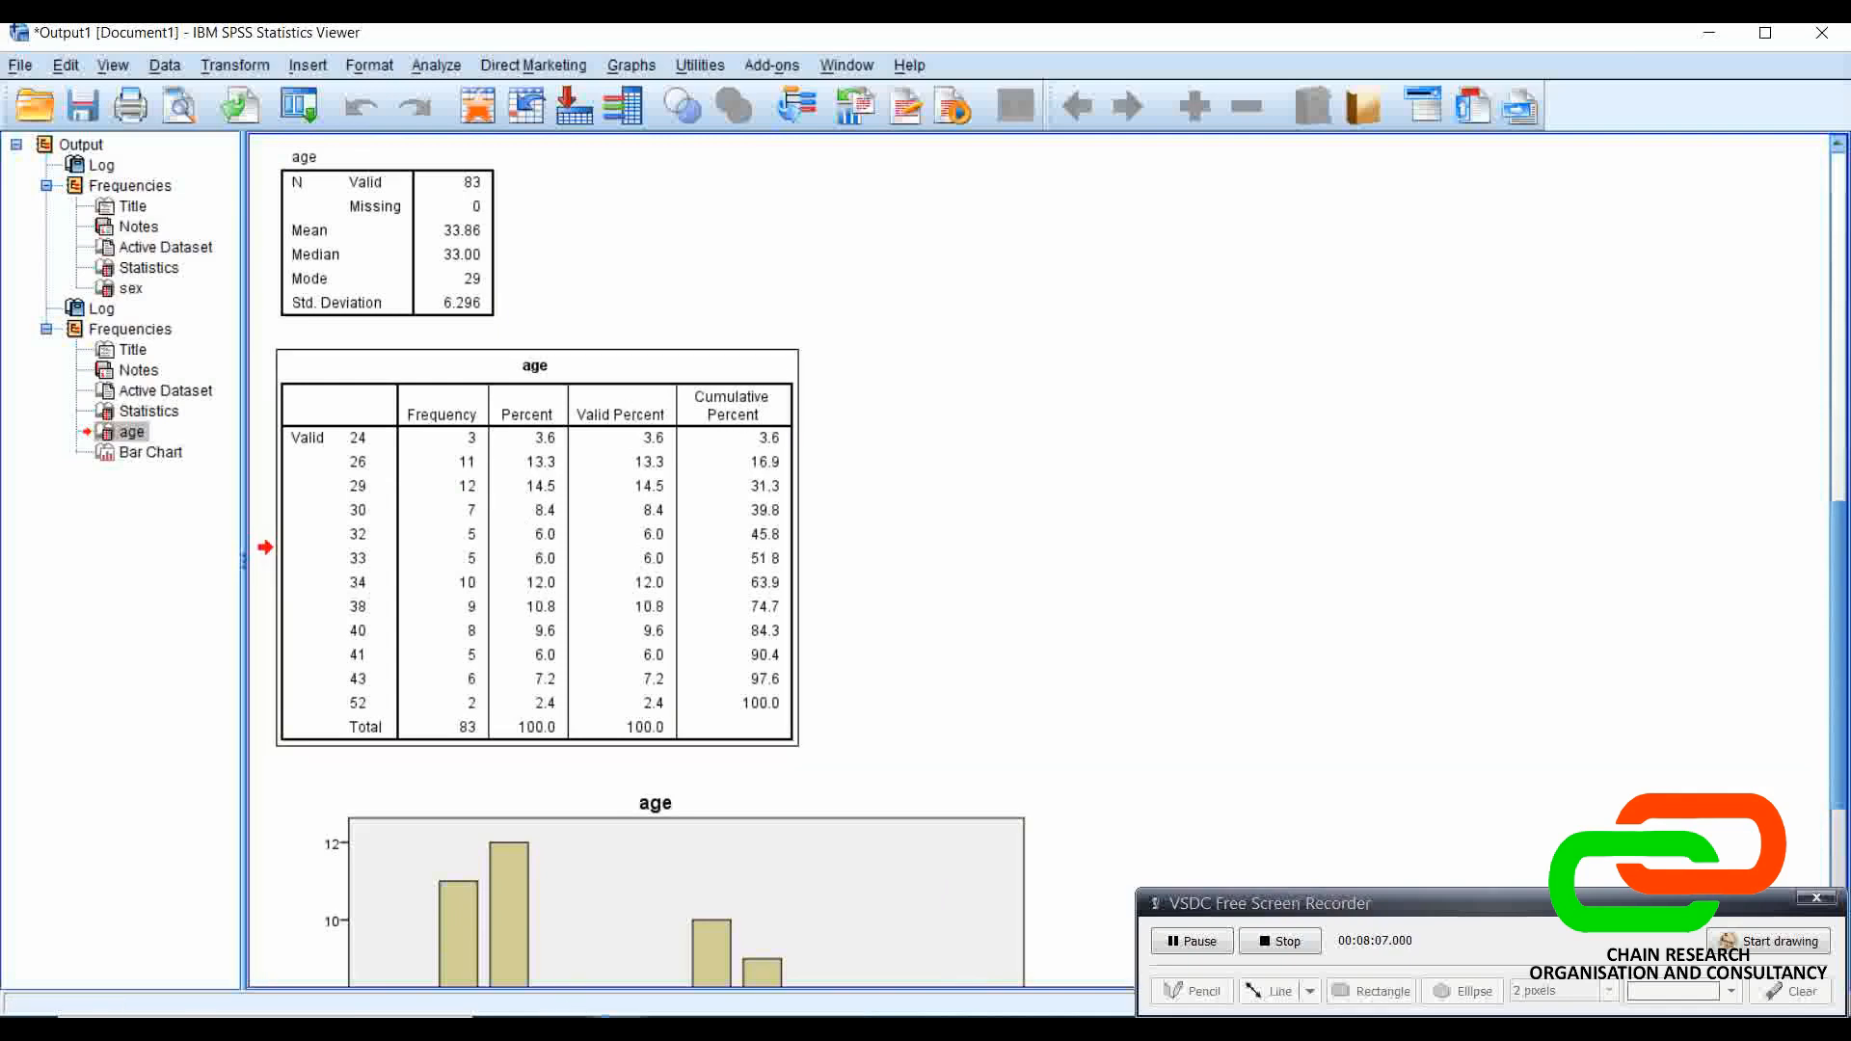
# Step: Switch back to the Sample data.sav dataset and look at the entries in the Q1 and Q2 columns
pyautogui.click(665, 953)
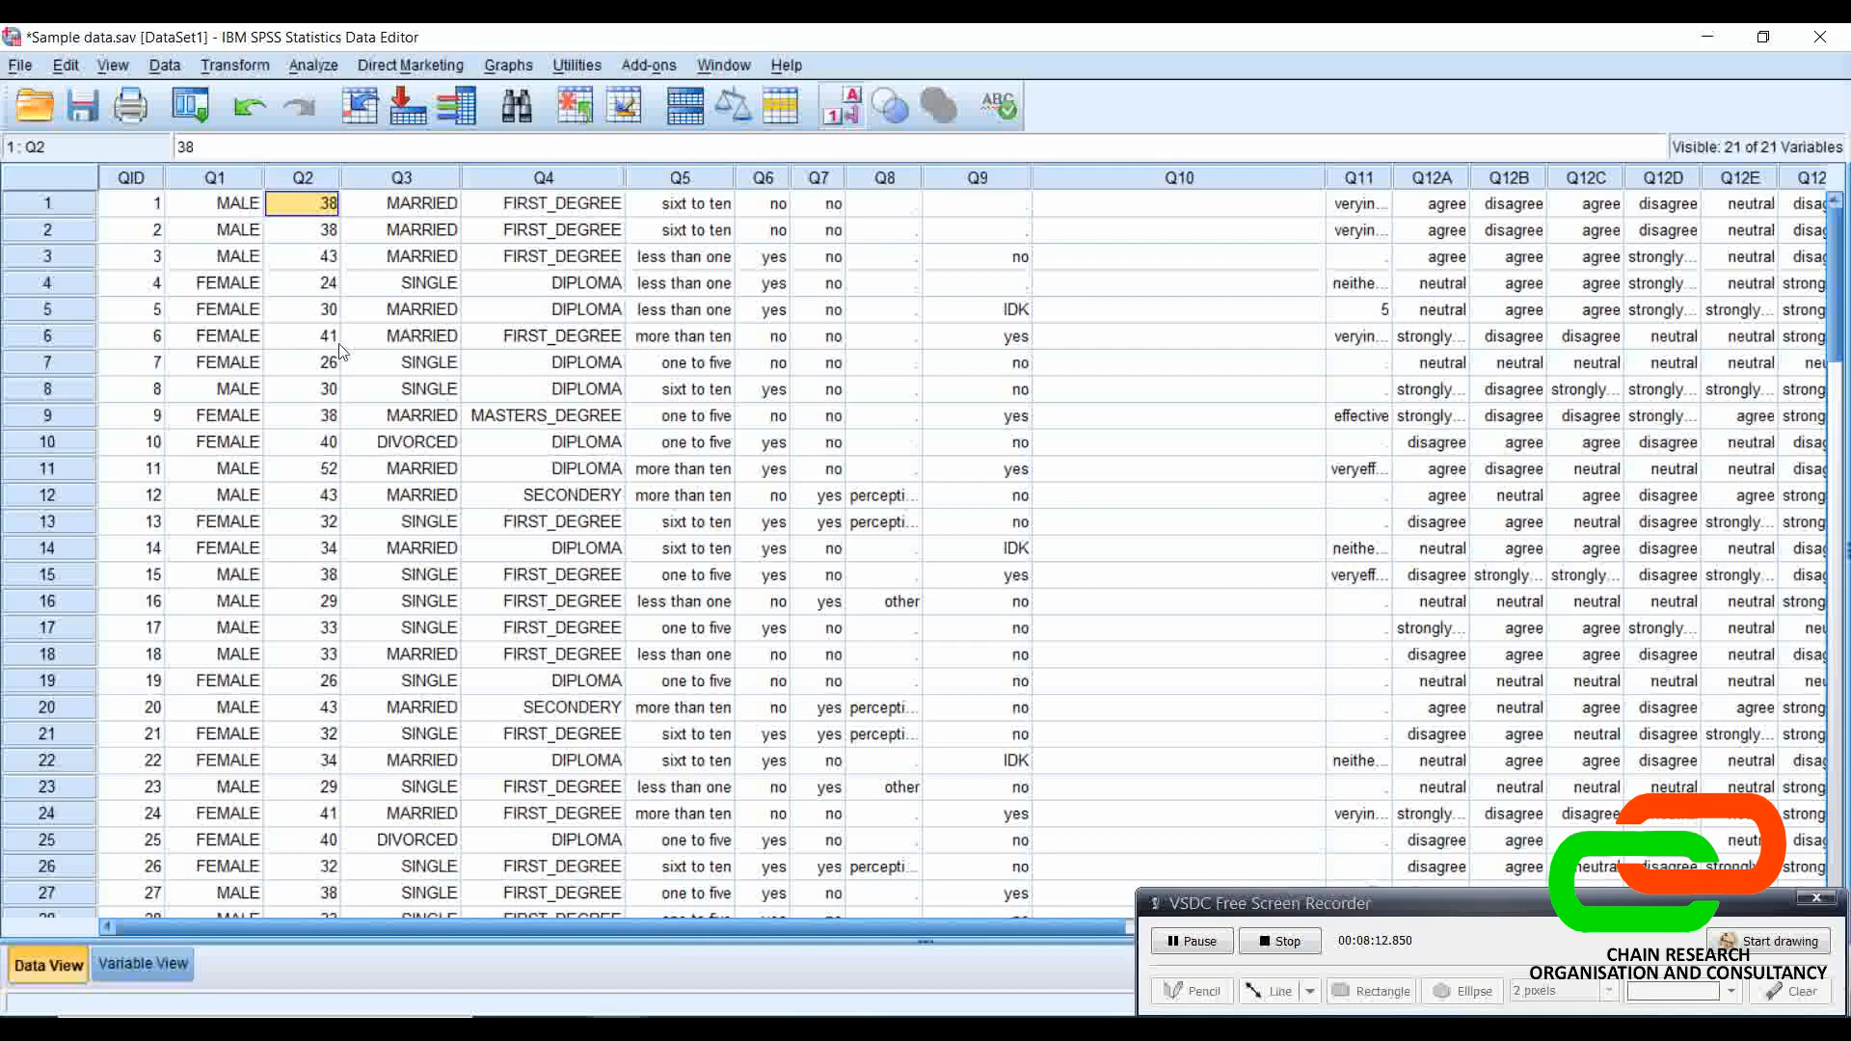
pyautogui.click(315, 65)
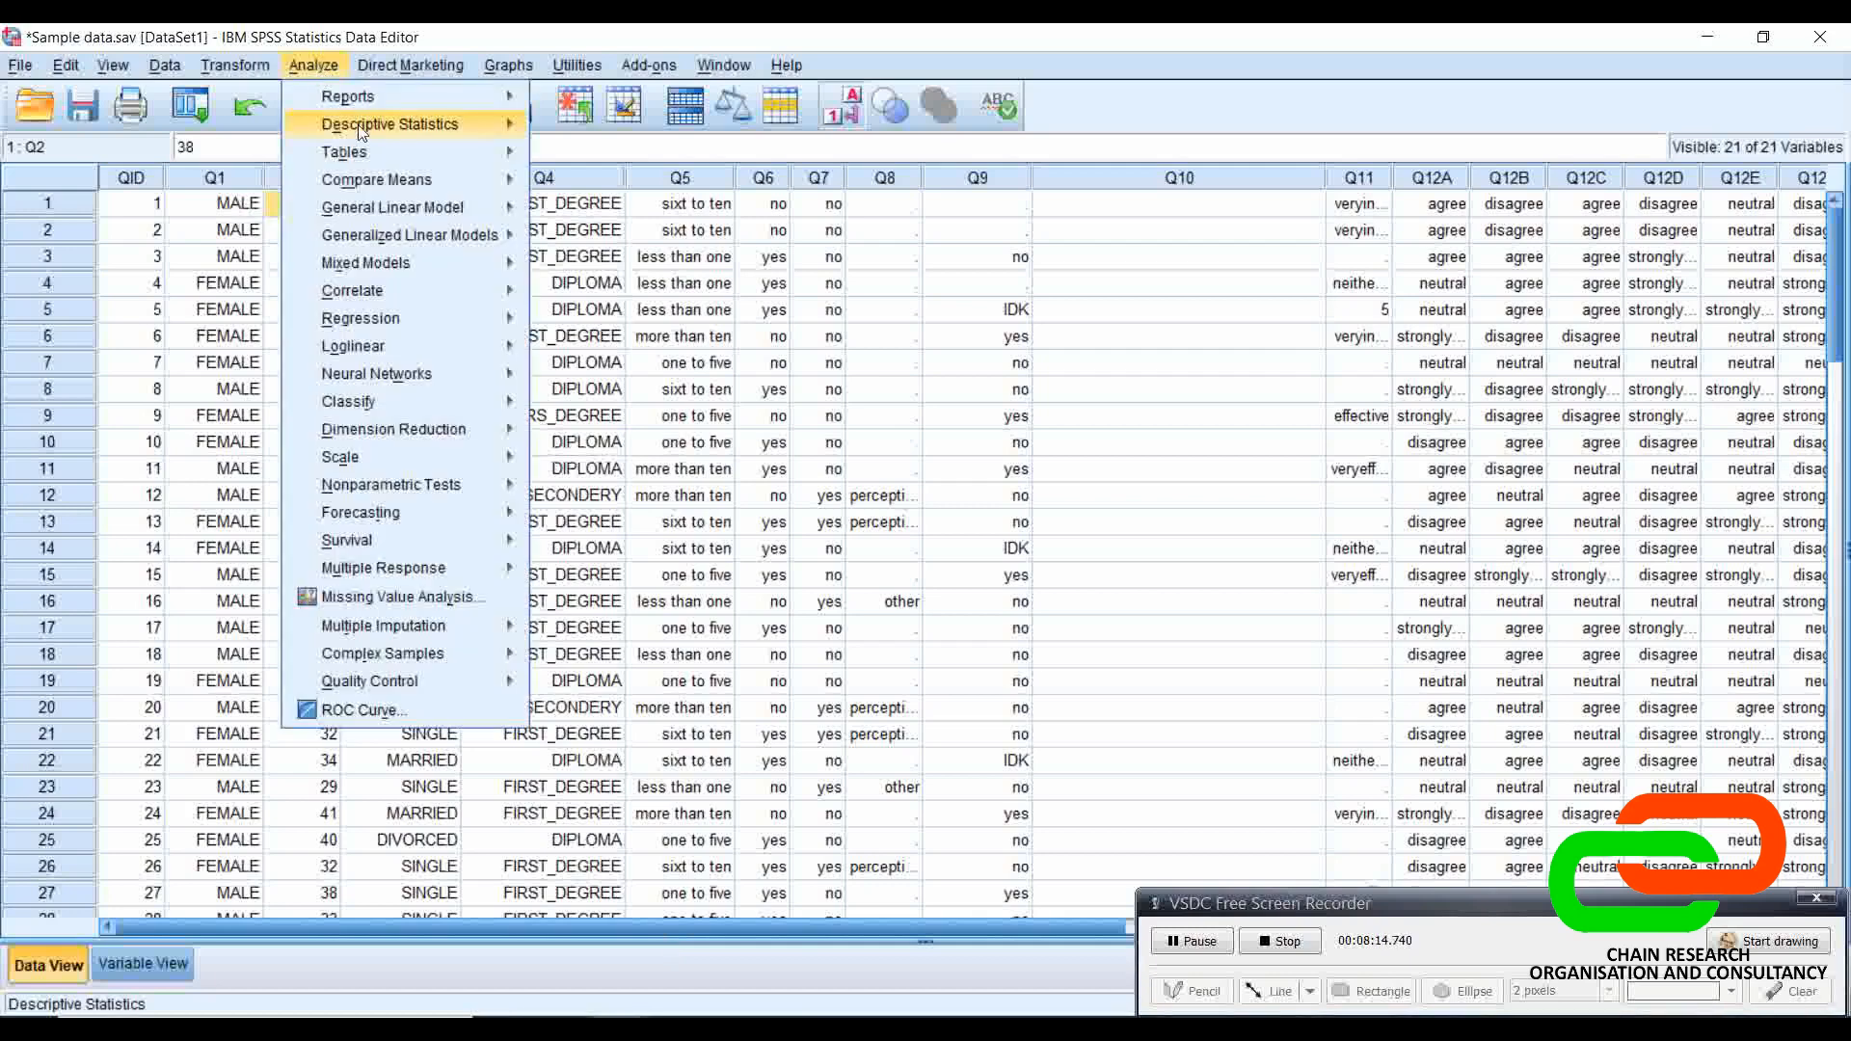
pyautogui.click(199, 321)
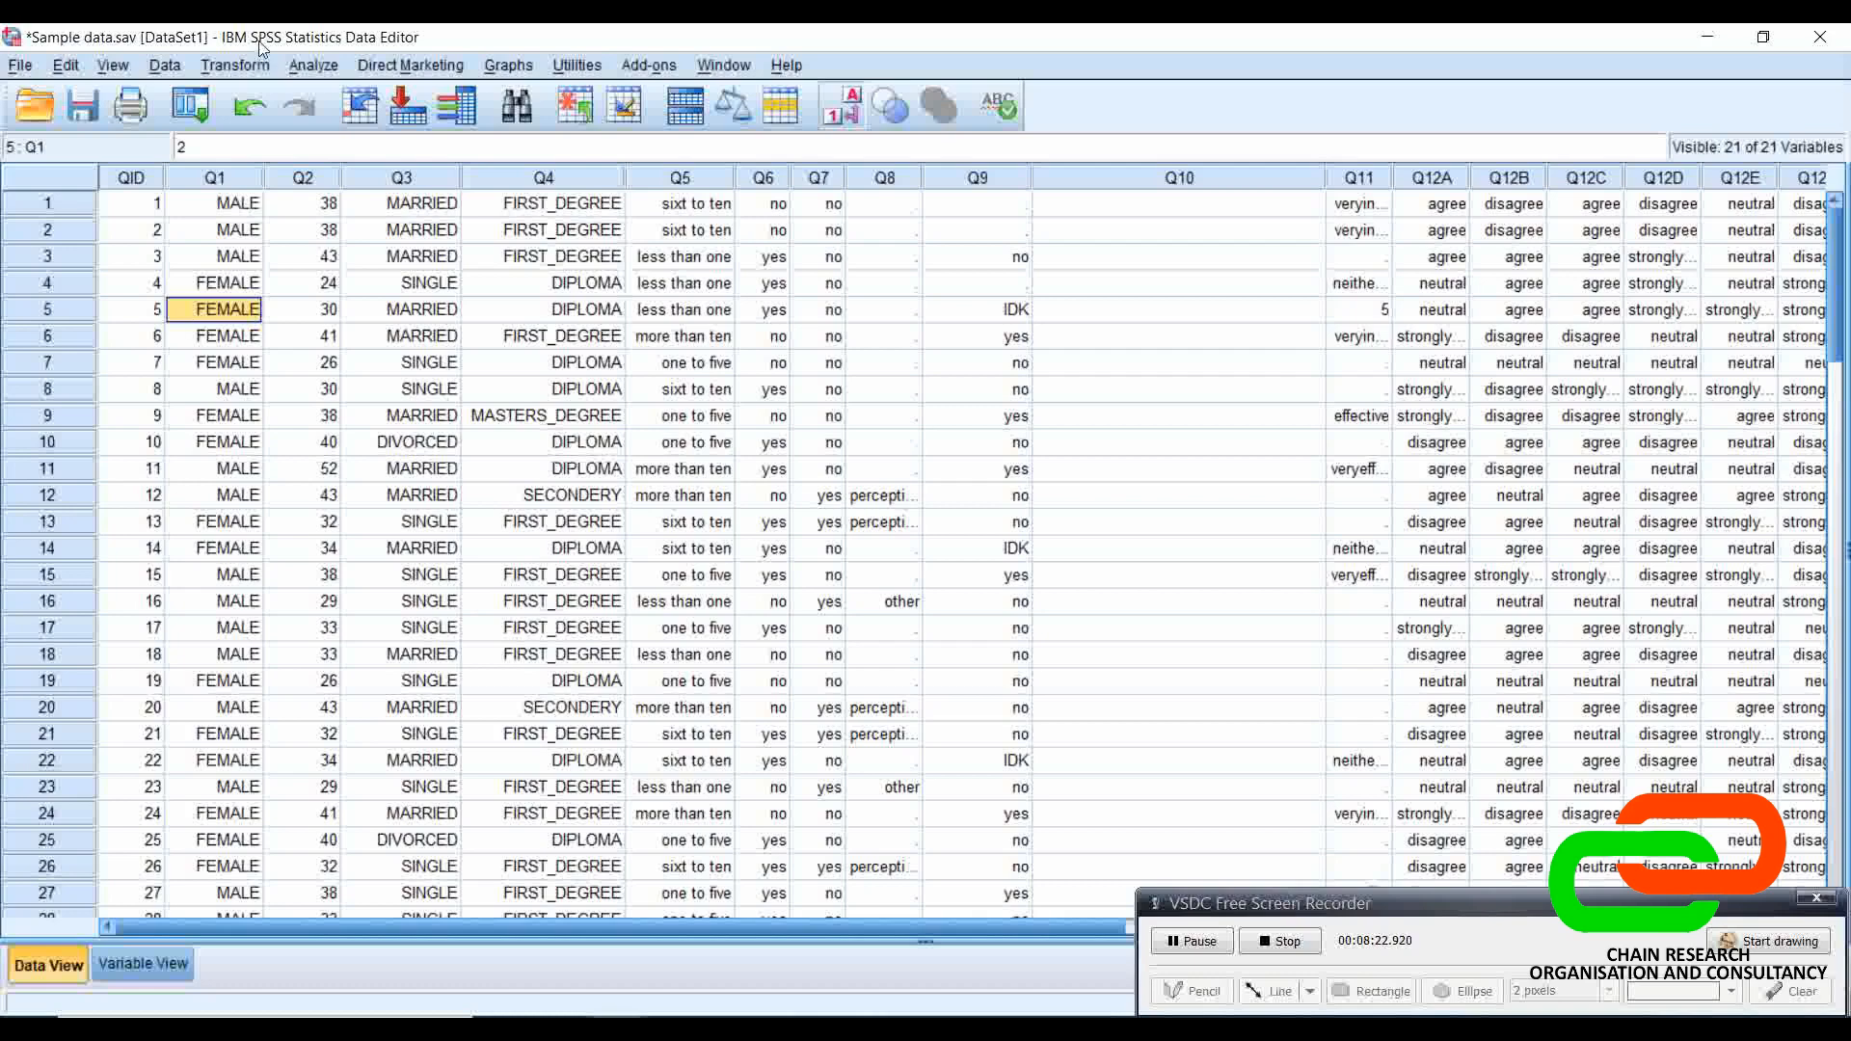
pyautogui.click(228, 241)
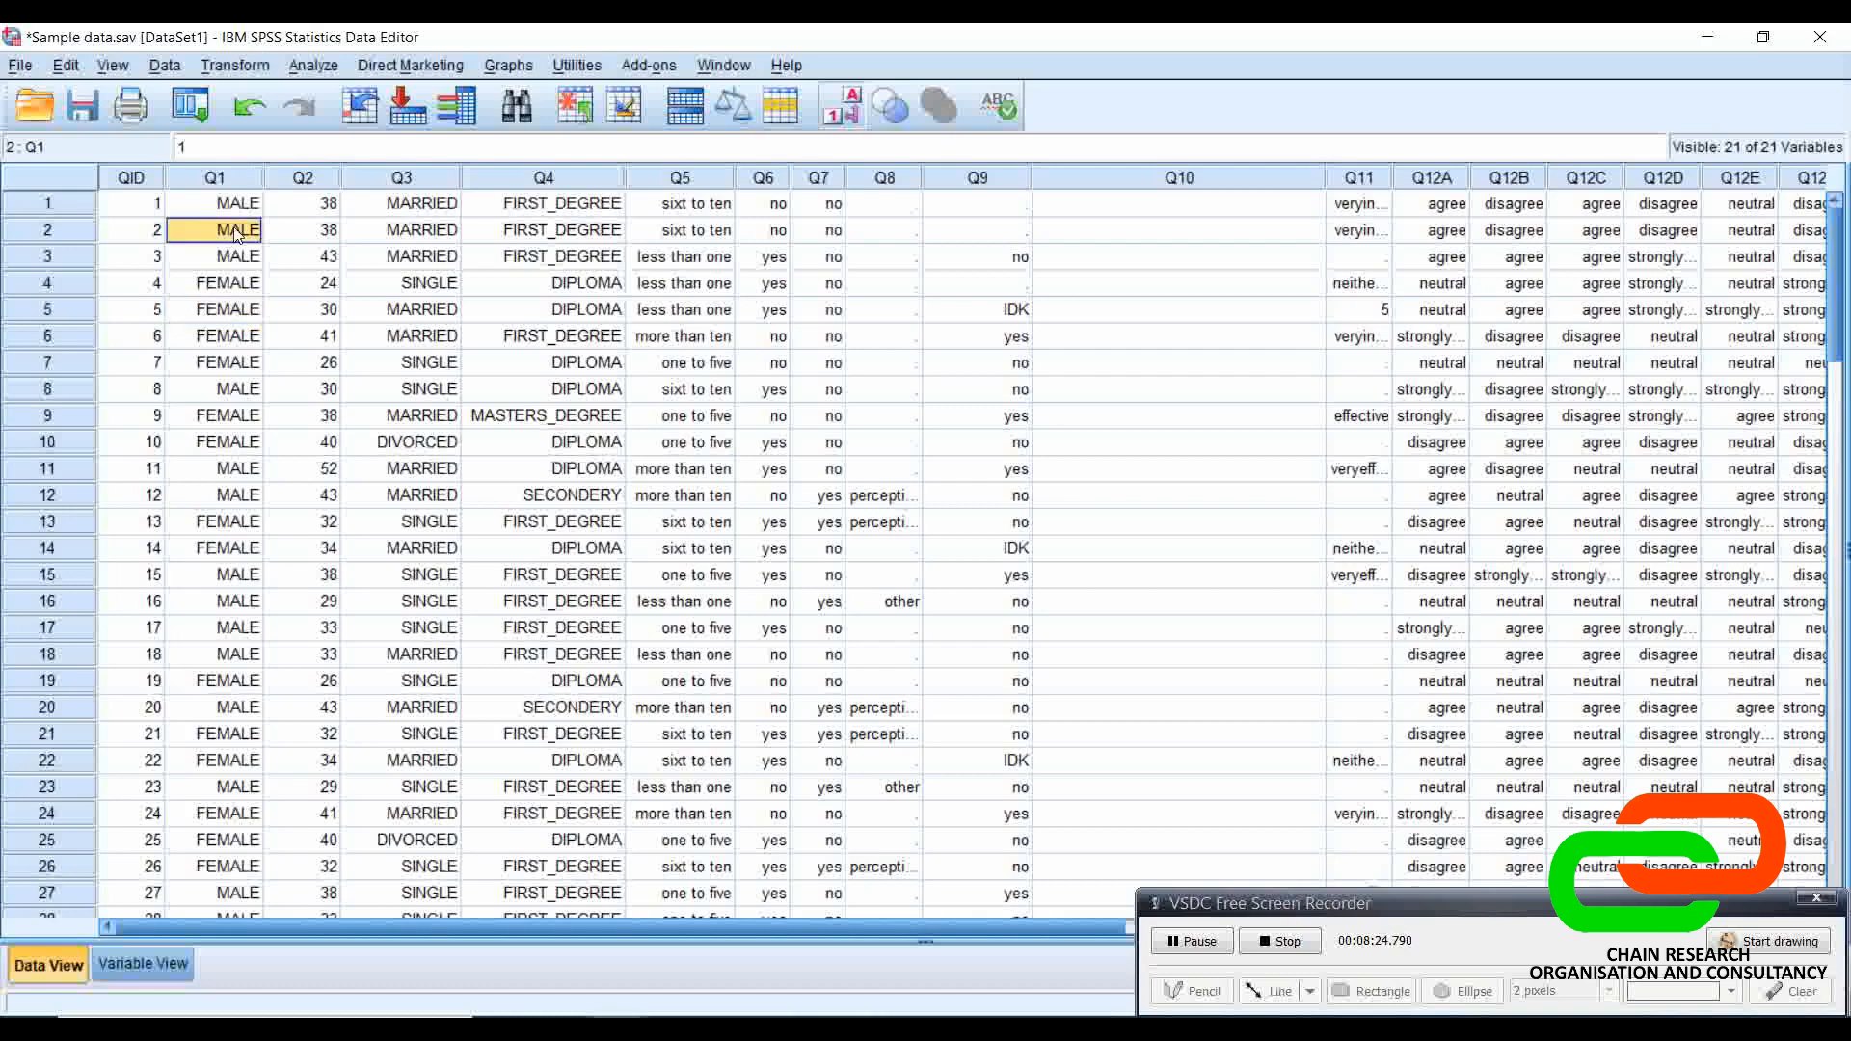
pyautogui.click(306, 239)
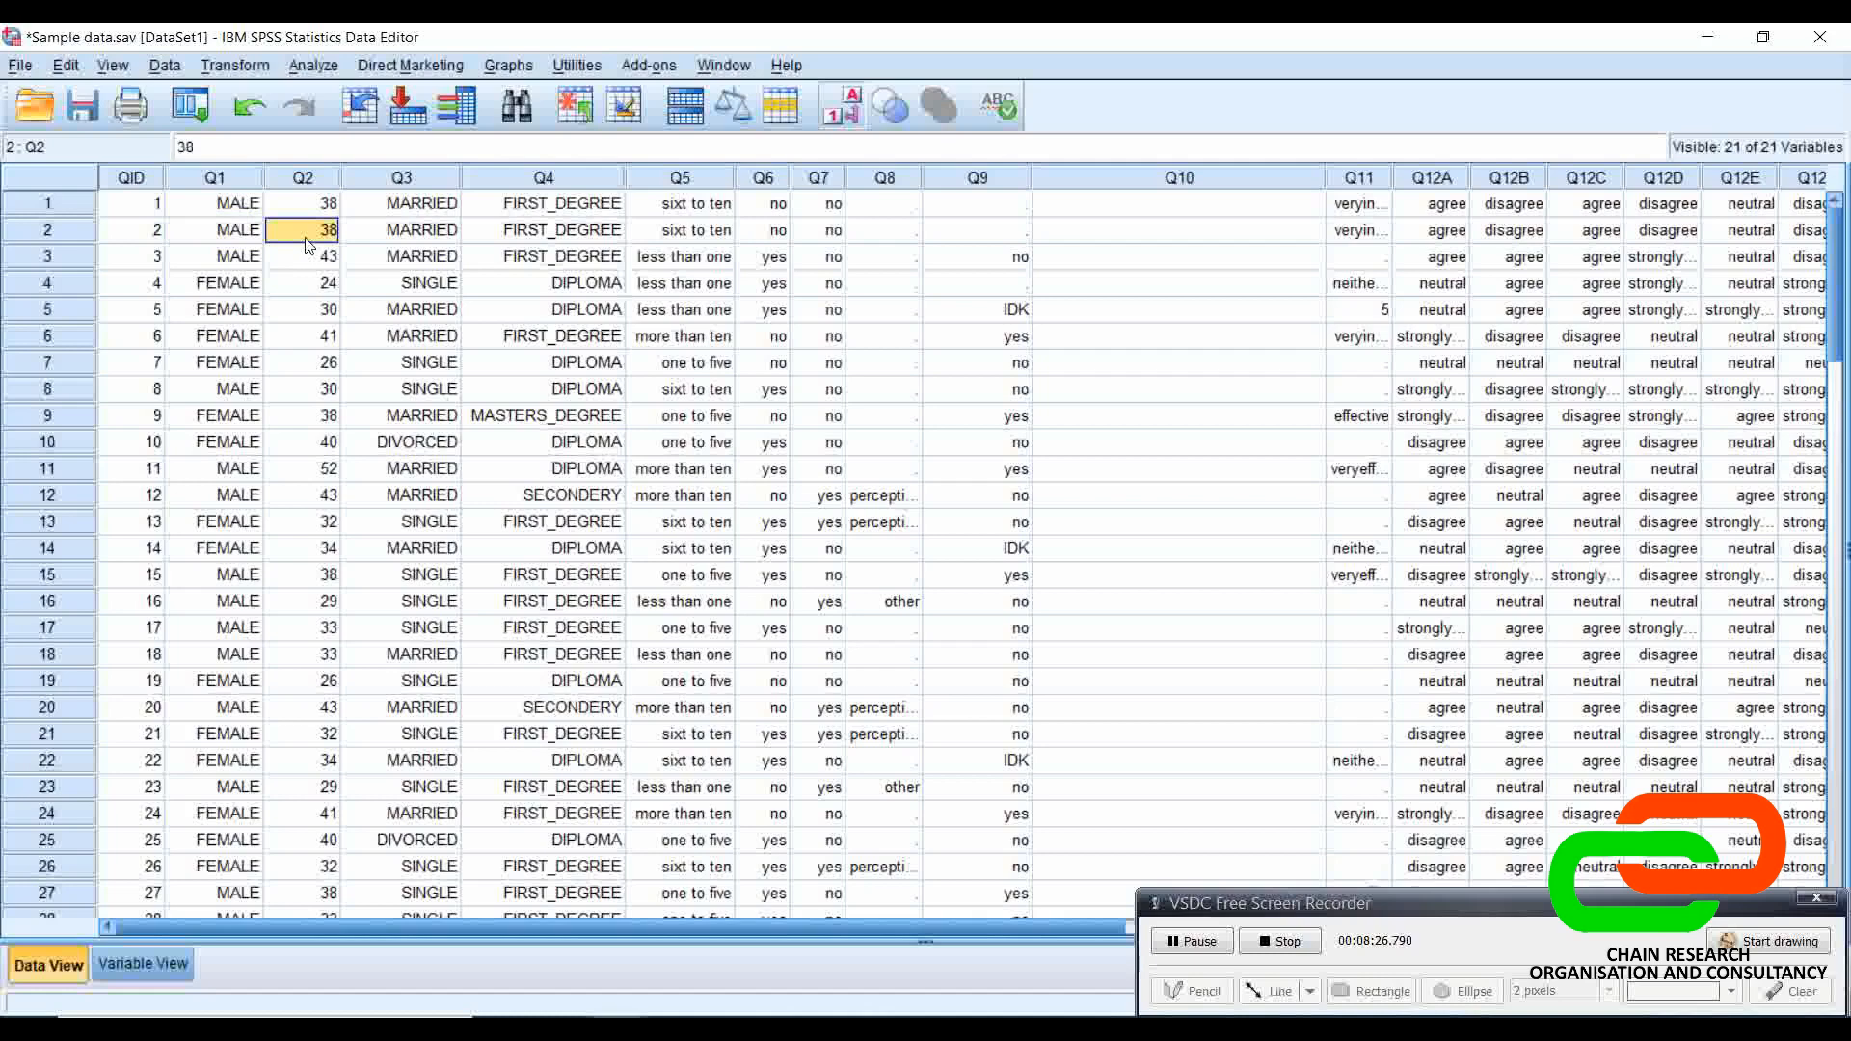
# Step: Start another frequency analysis and remove age [Q2] from its analyzed variables
pyautogui.click(318, 66)
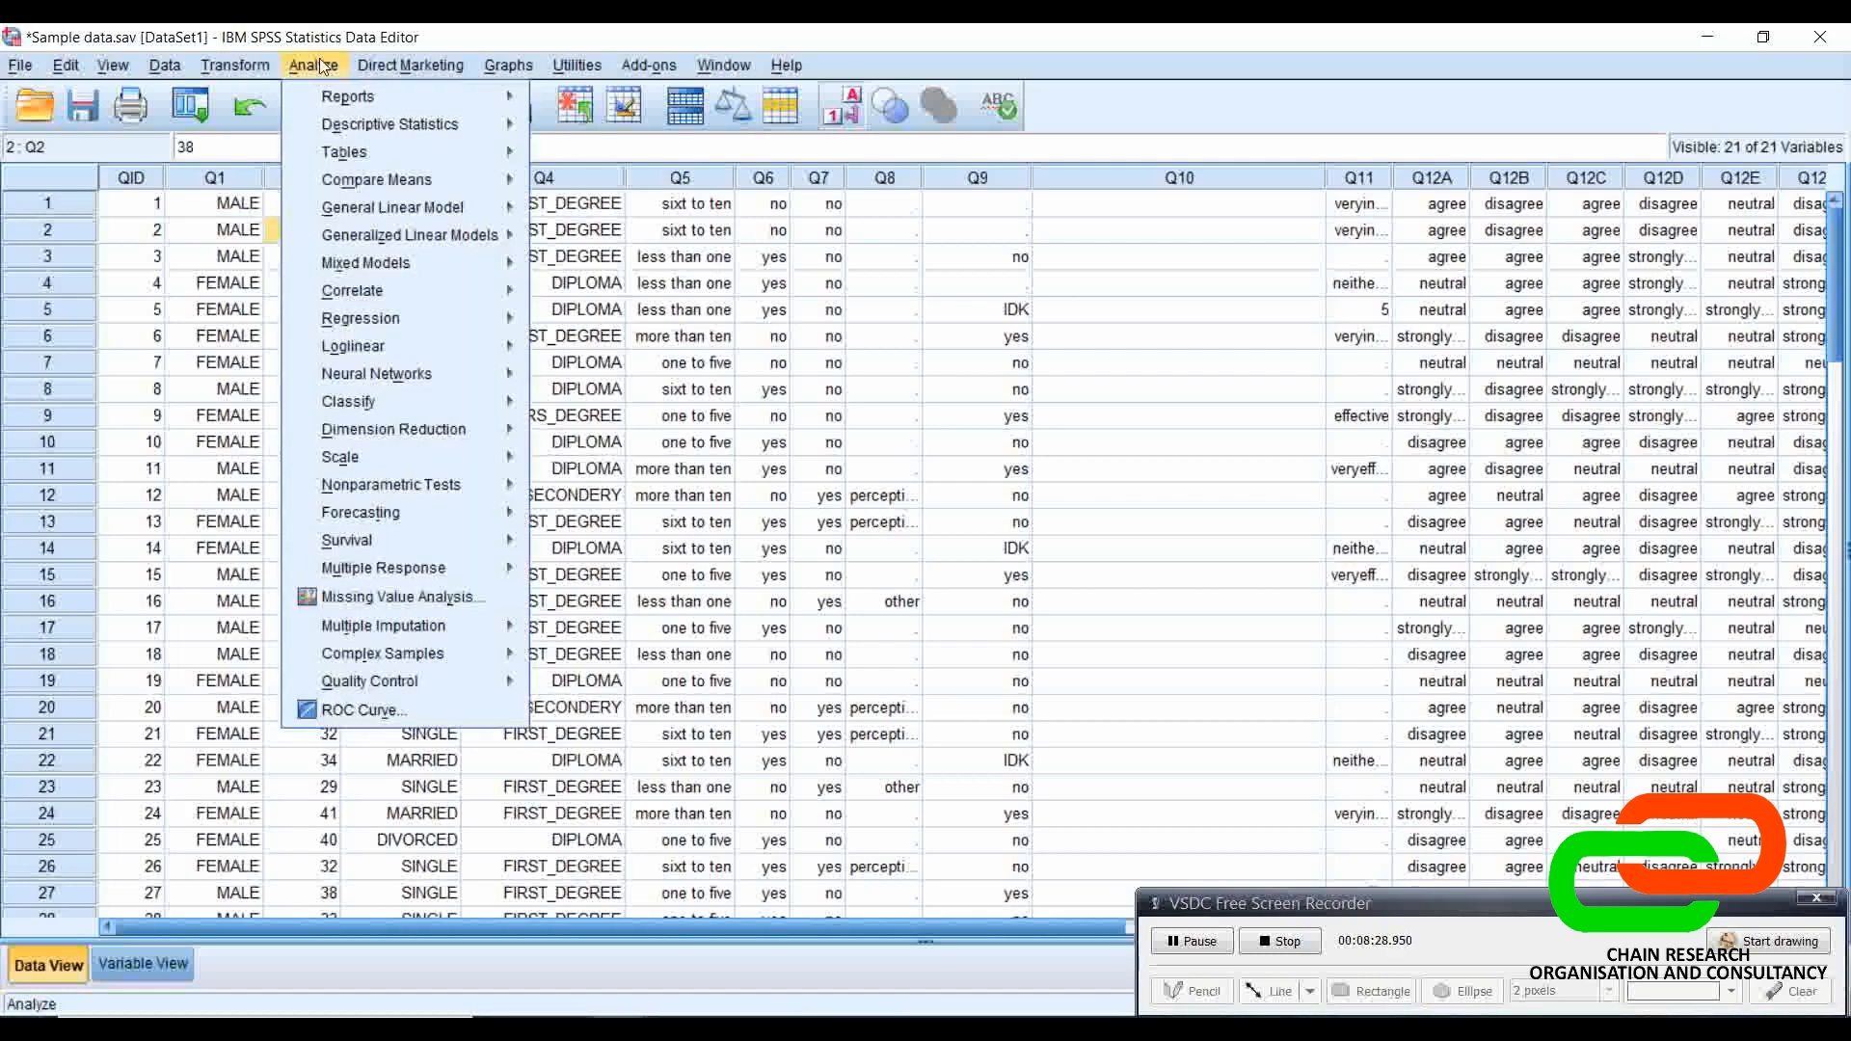
pyautogui.moveTo(405, 124)
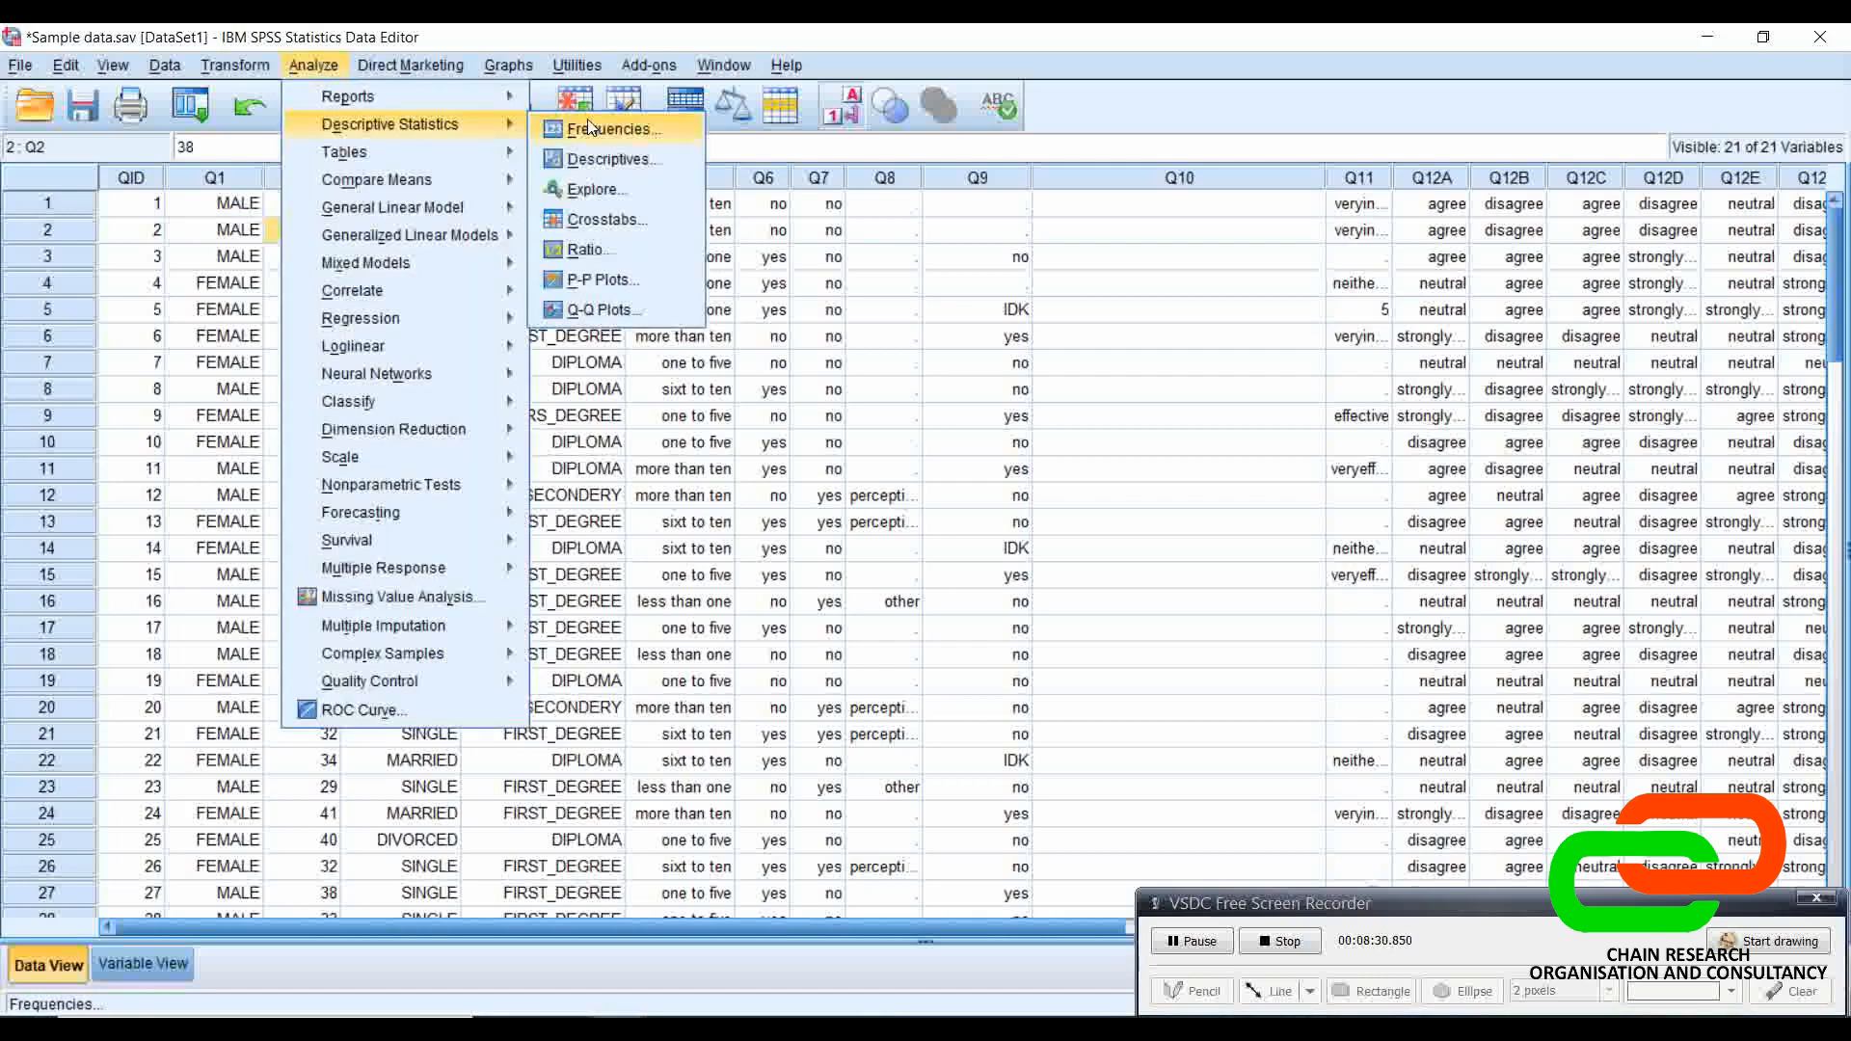
pyautogui.click(621, 128)
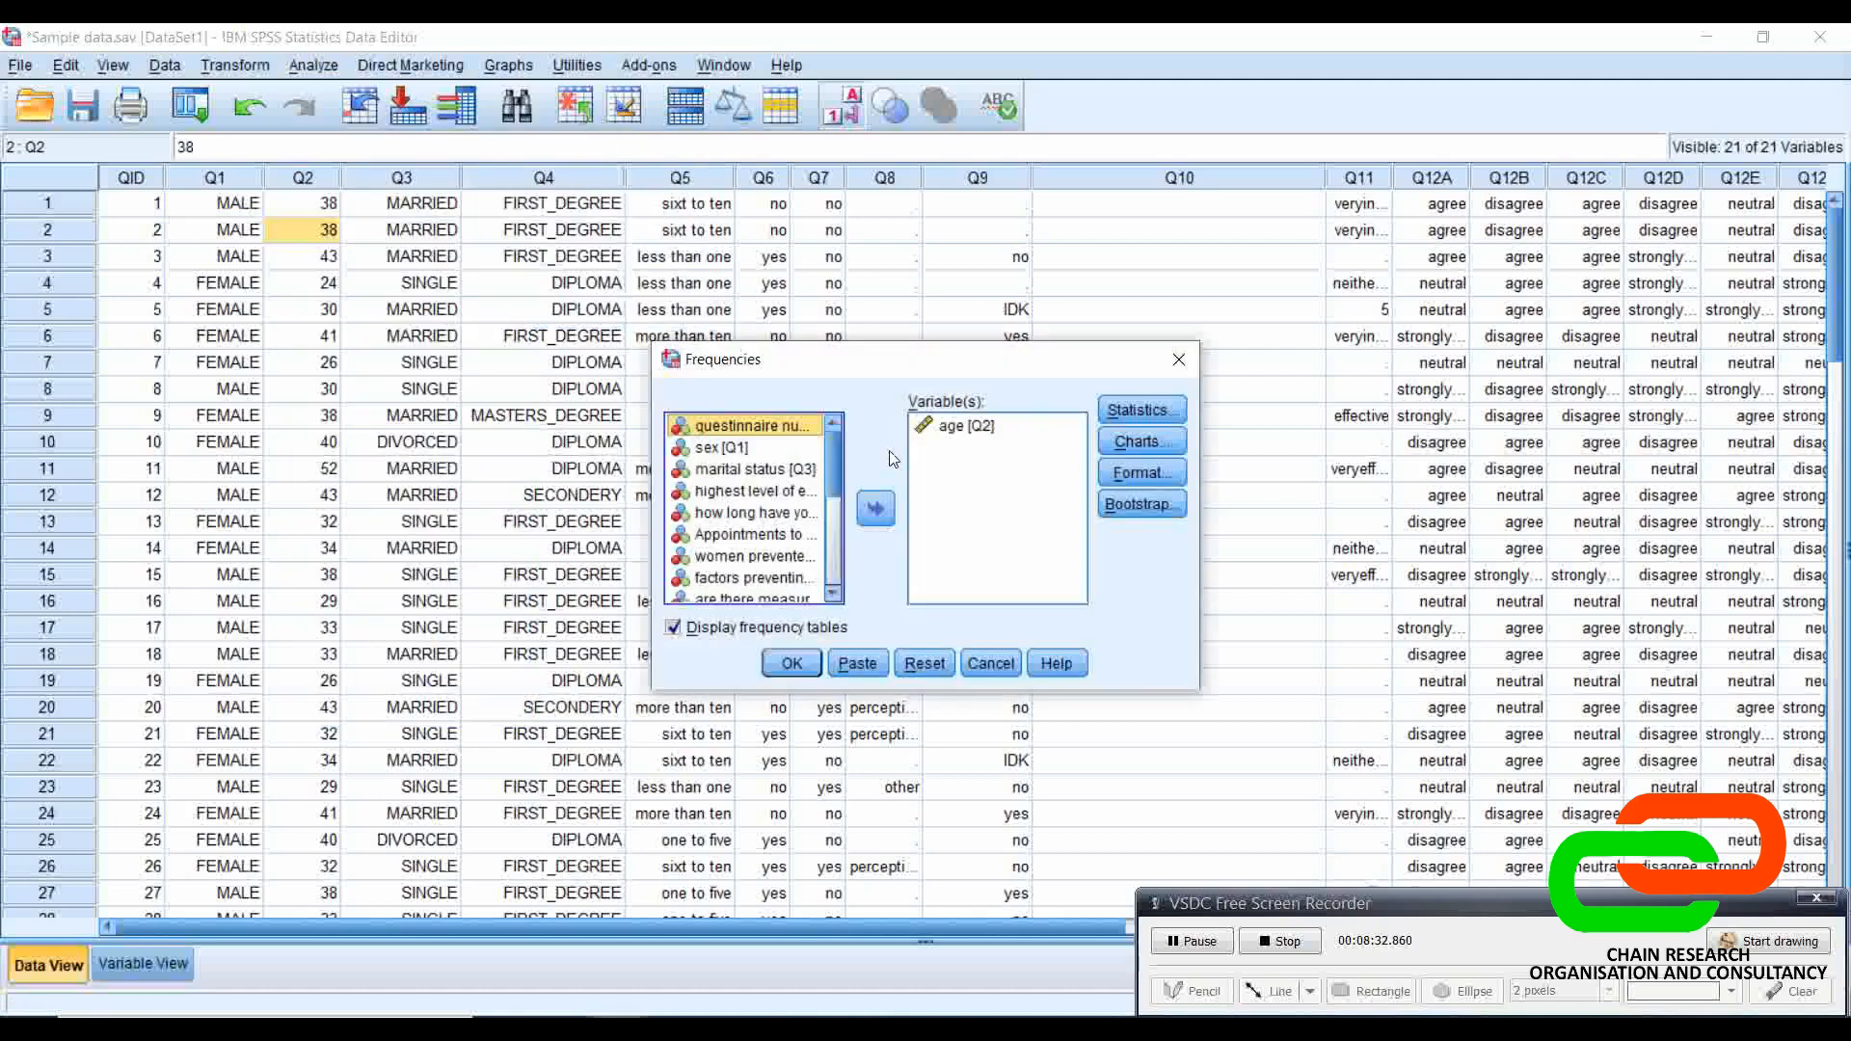
pyautogui.click(950, 427)
pyautogui.click(885, 493)
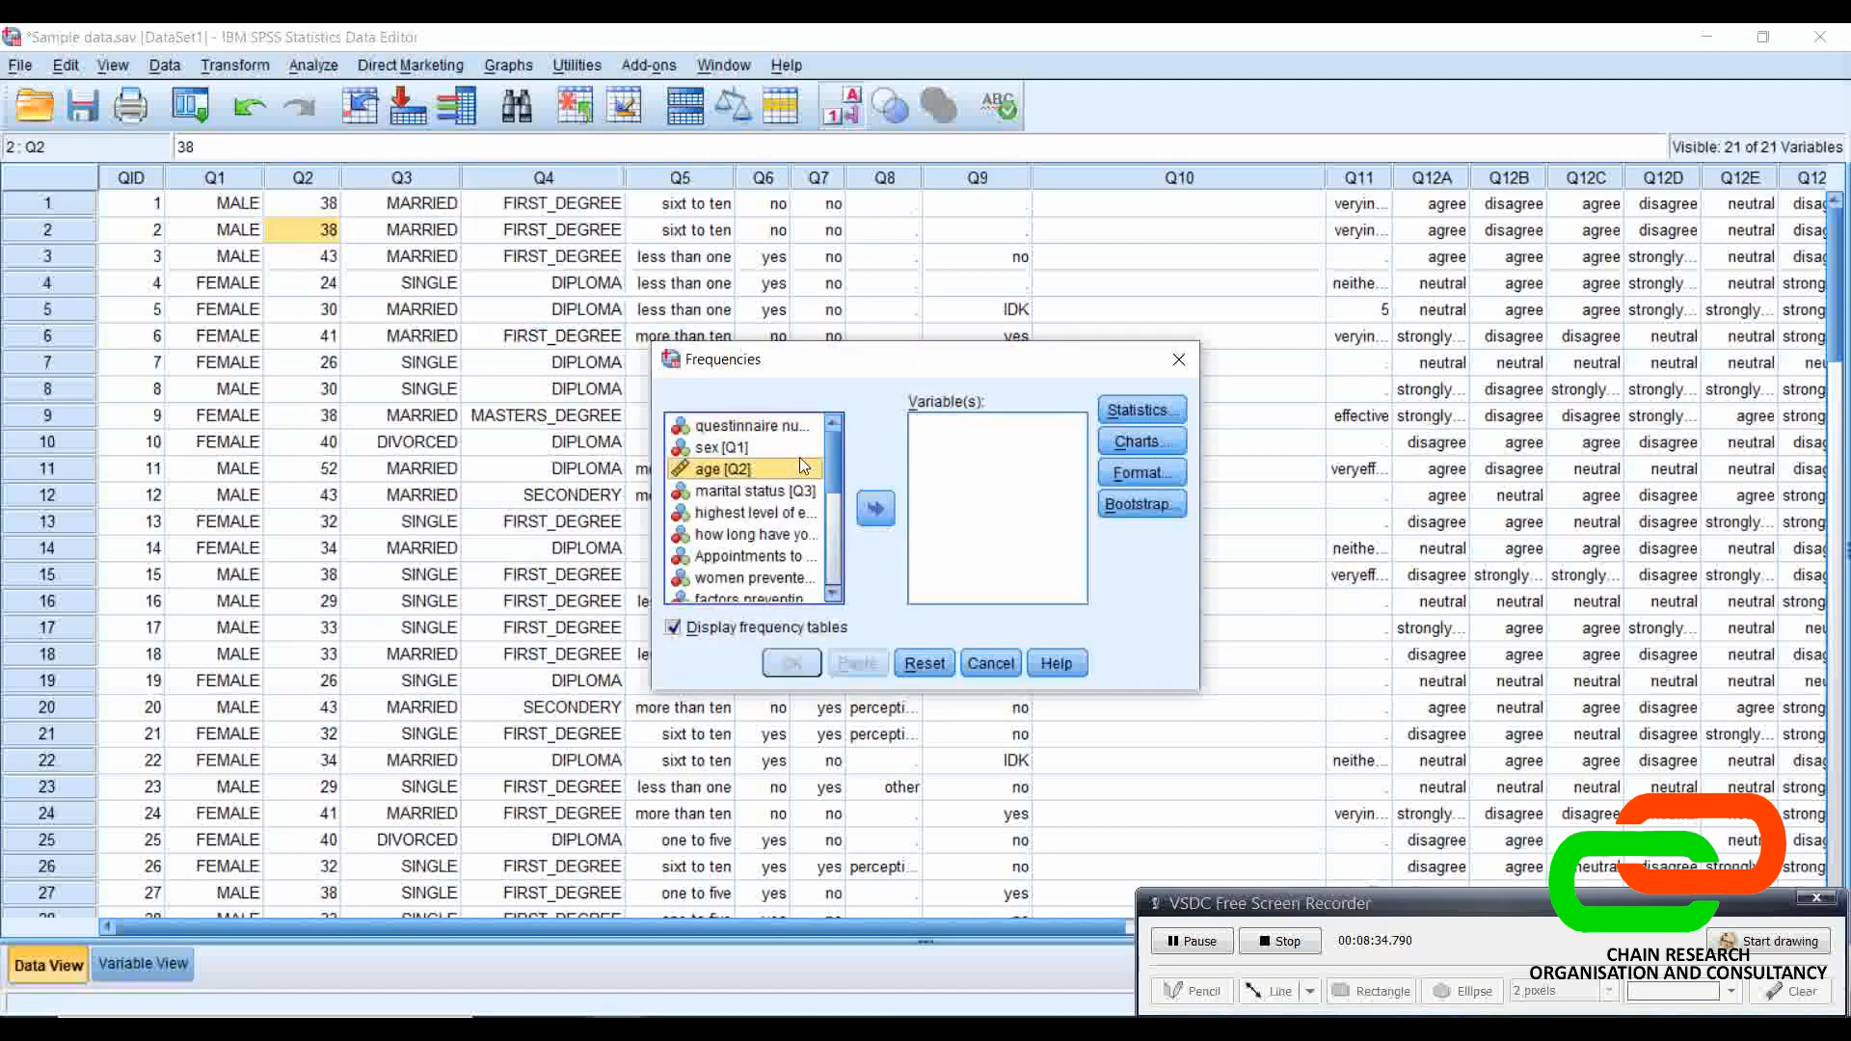
# Step: Add sex [Q1], age [Q2], marital status [Q3] and highest level of education to the analyzed variables of the frequency analysis
pyautogui.click(744, 449)
pyautogui.keyDown('ctrl'); pyautogui.click(748, 471); pyautogui.keyUp('ctrl')
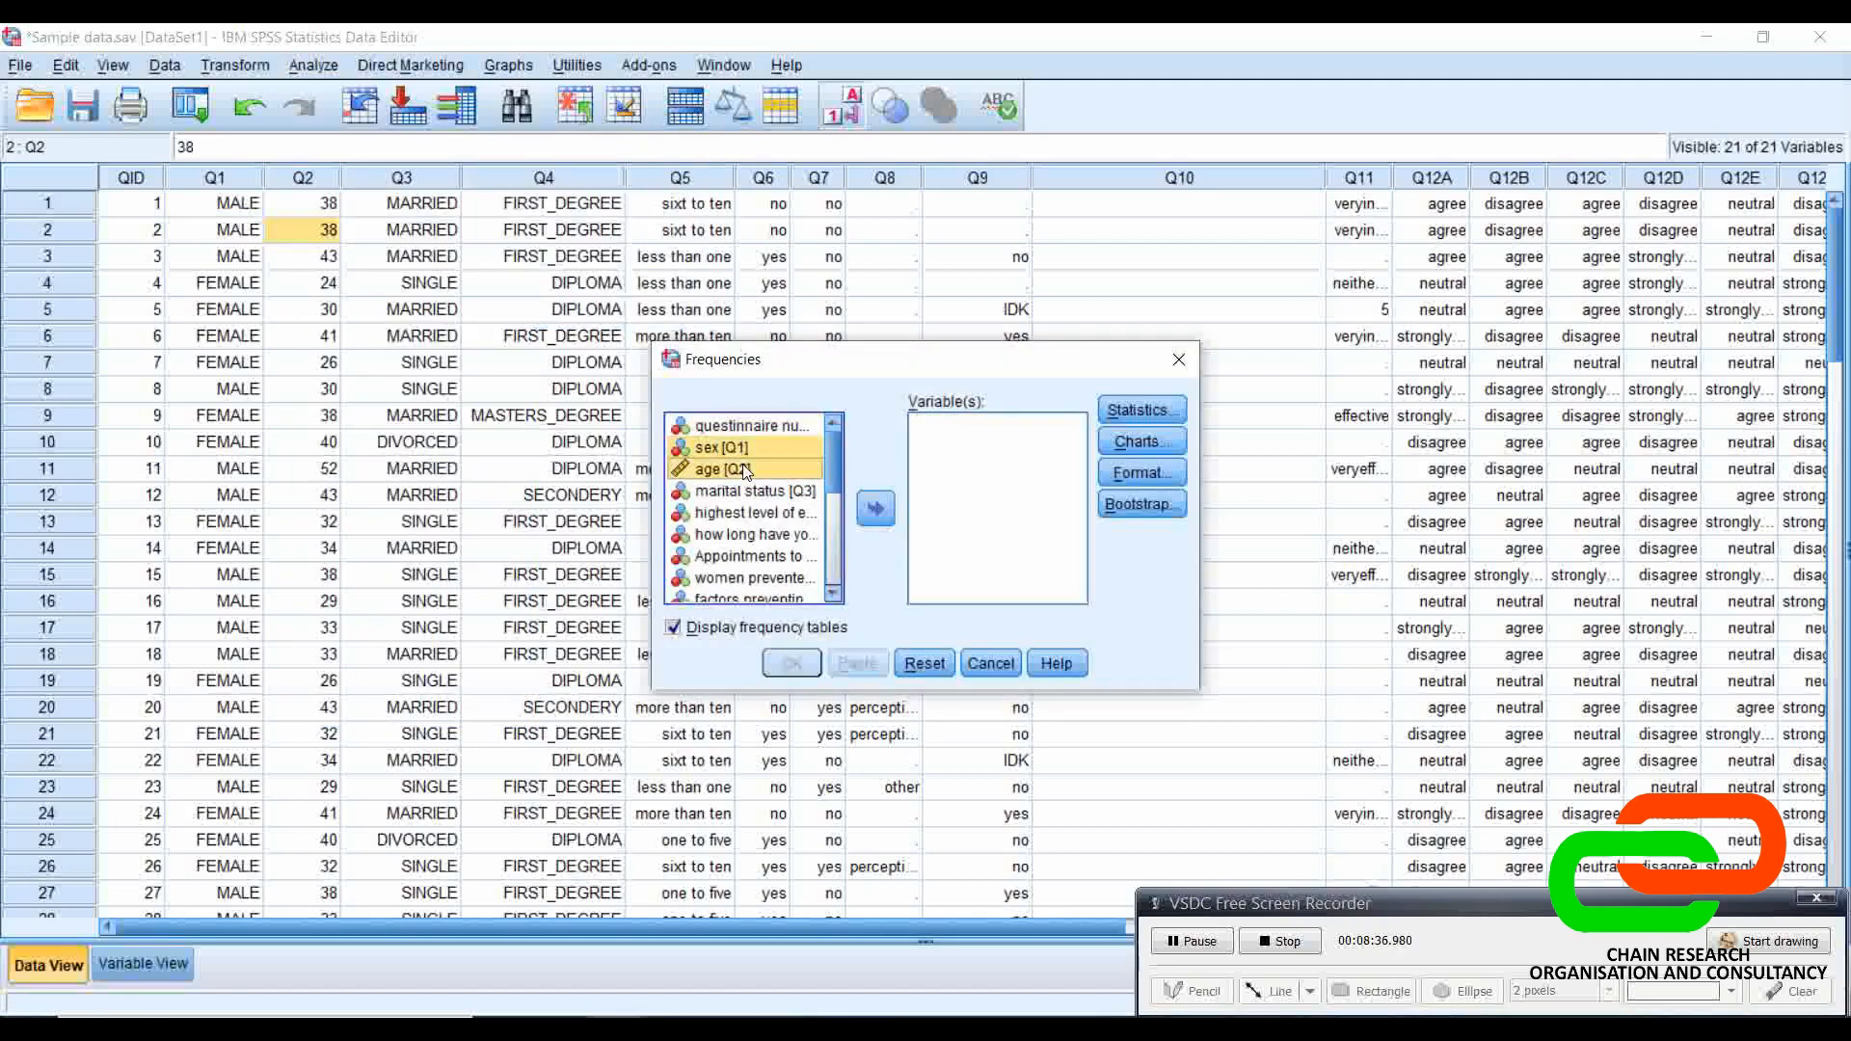
pyautogui.keyDown('shift'); pyautogui.click(762, 514); pyautogui.keyUp('shift')
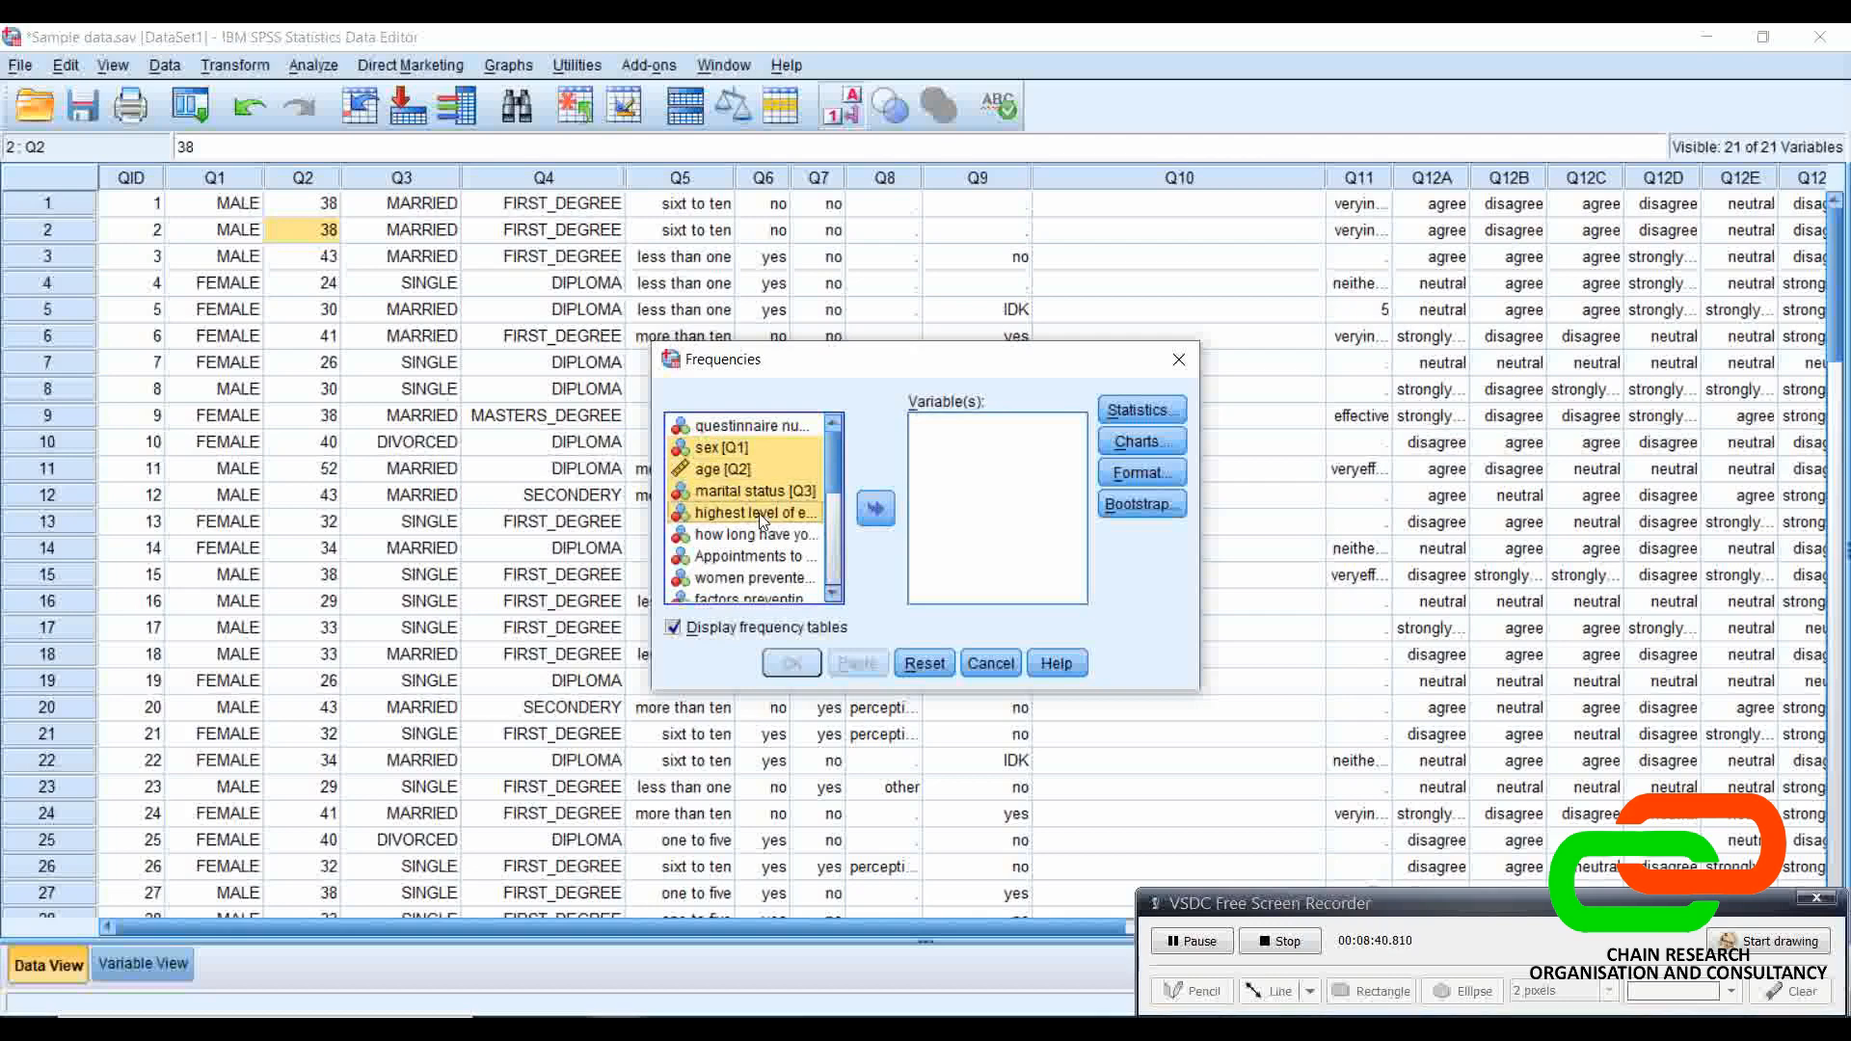
pyautogui.click(887, 516)
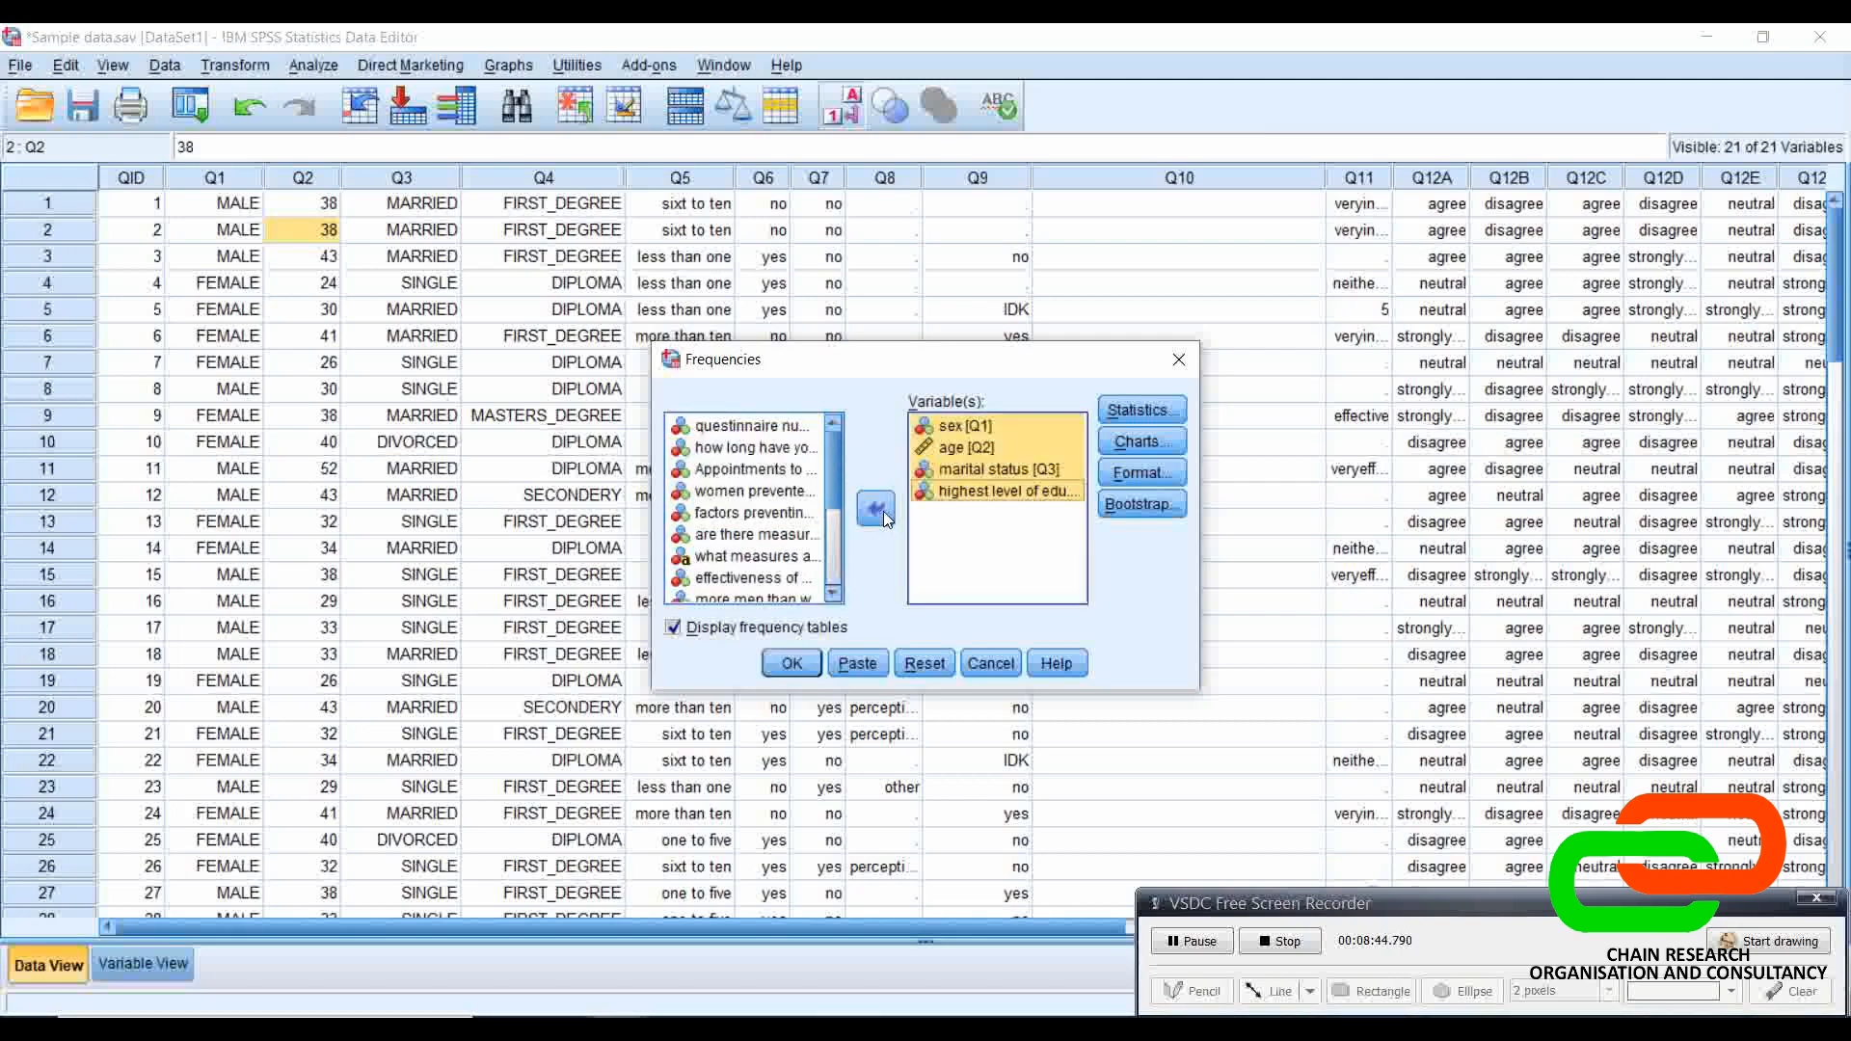
# Step: Check the statistics and chart settings of the frequency analysis, and run it for the four demographic variables
pyautogui.click(1174, 415)
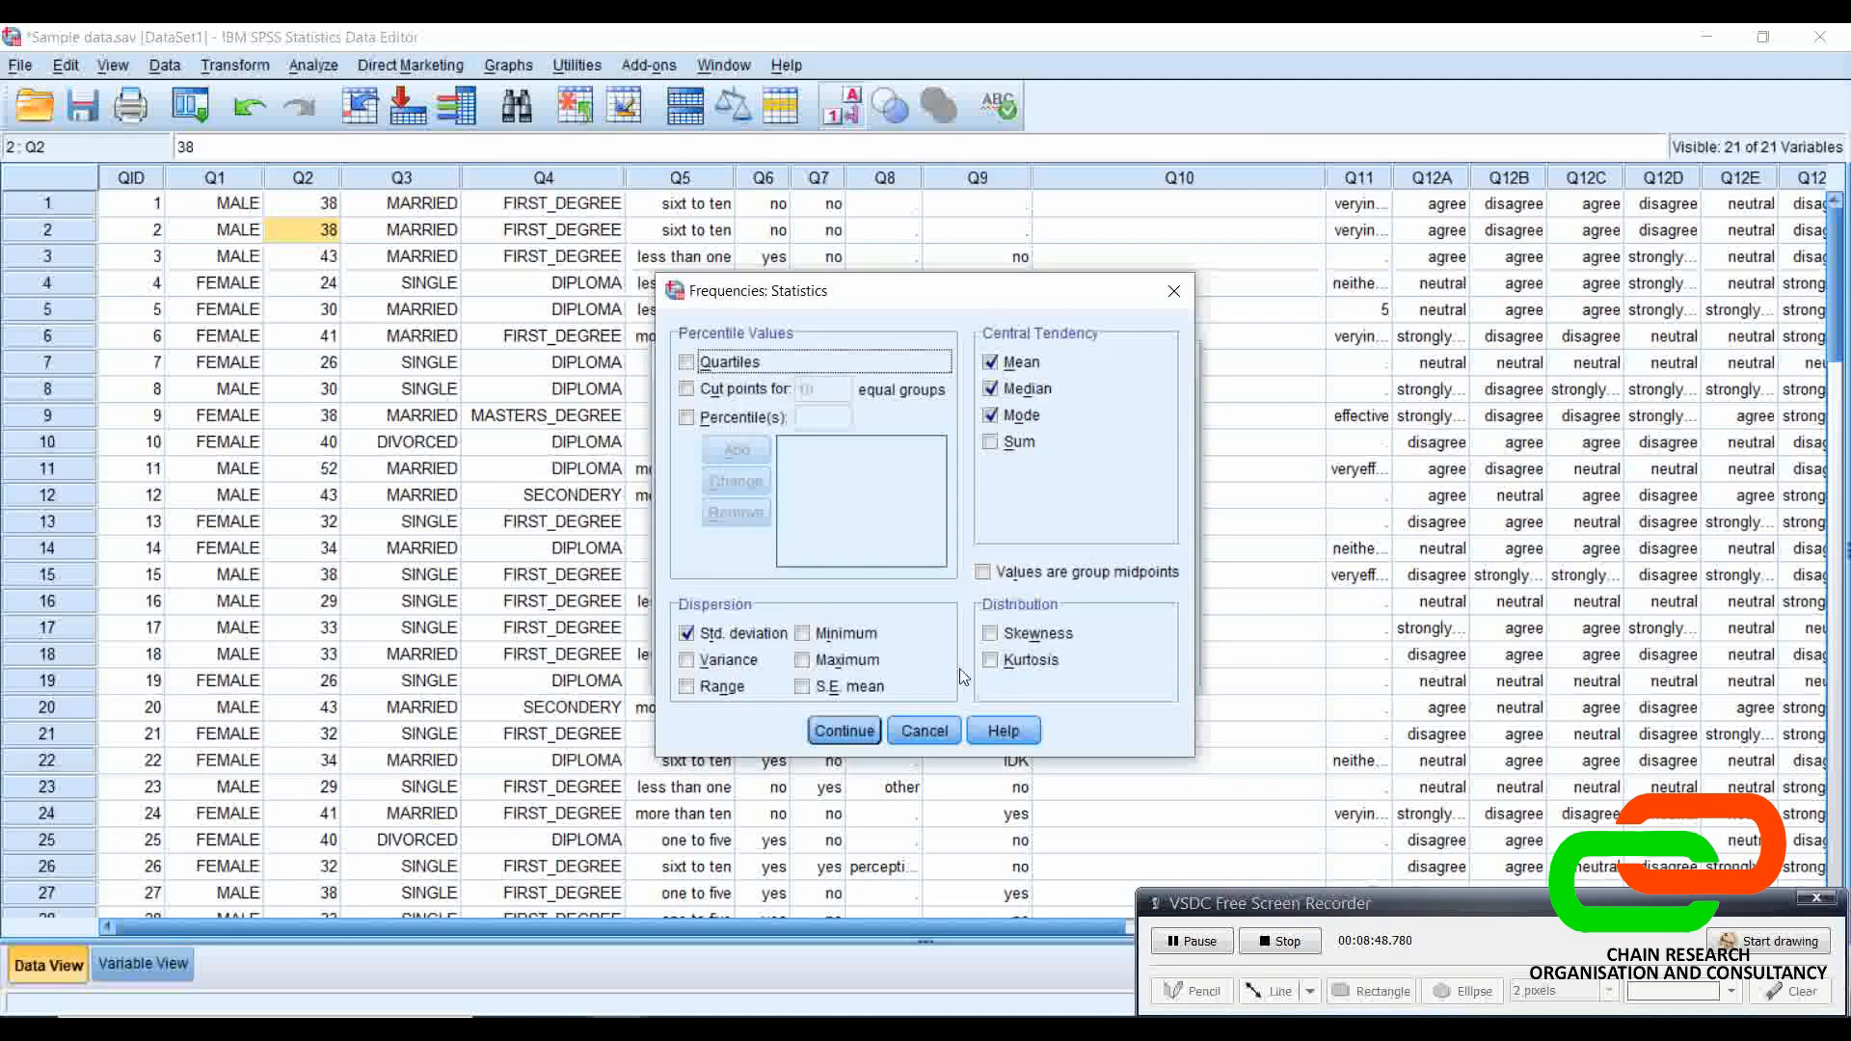
pyautogui.click(947, 732)
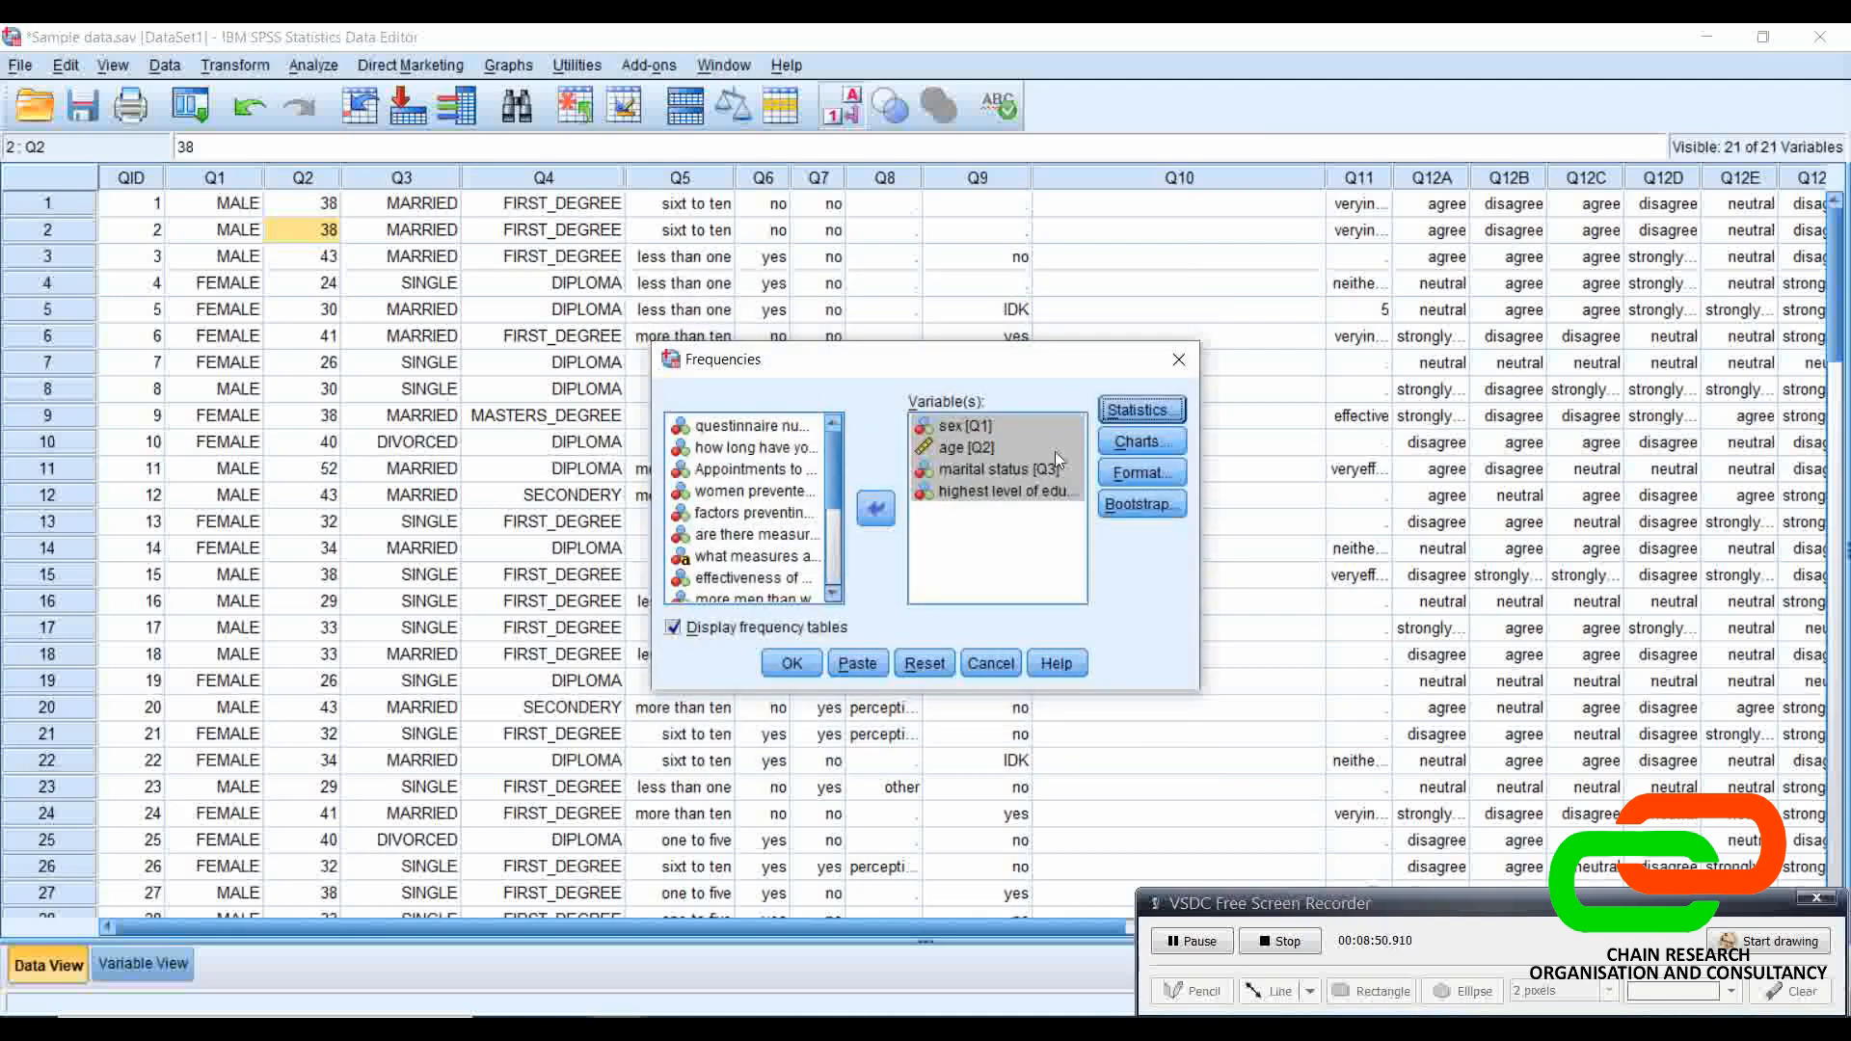
pyautogui.click(1125, 446)
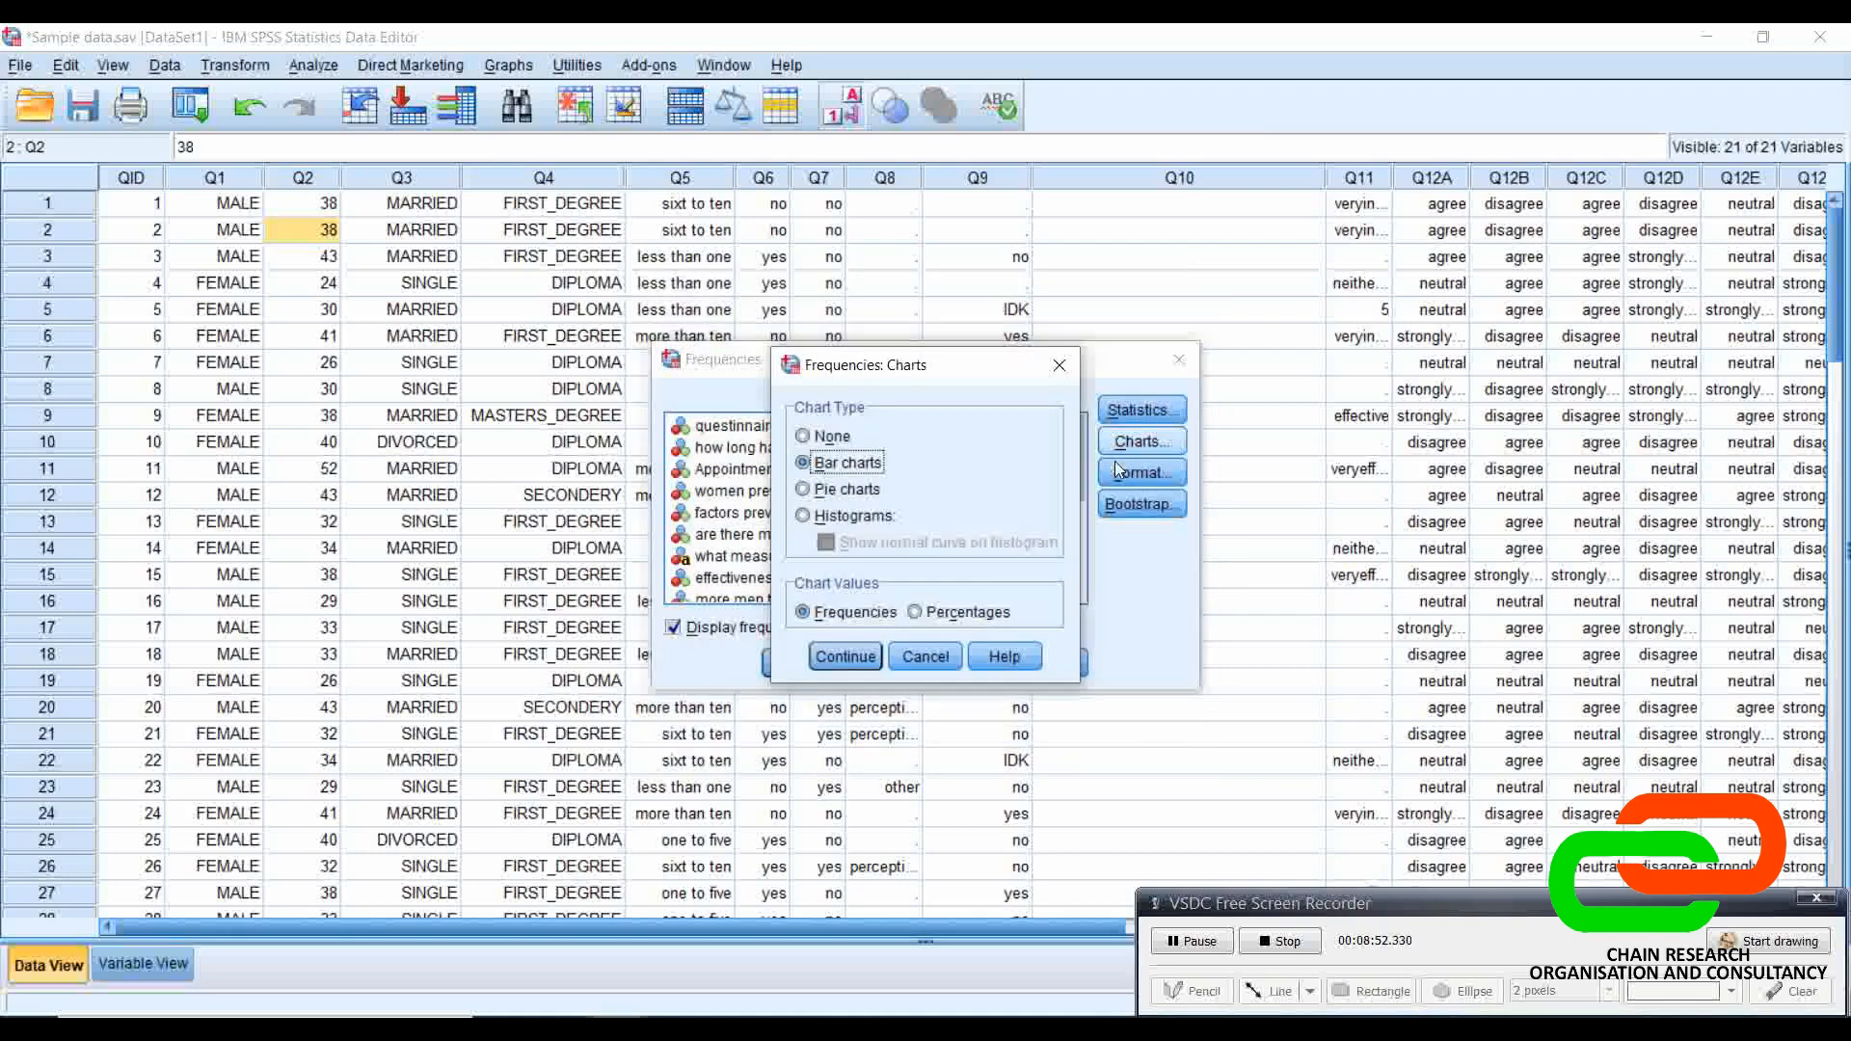
pyautogui.click(910, 657)
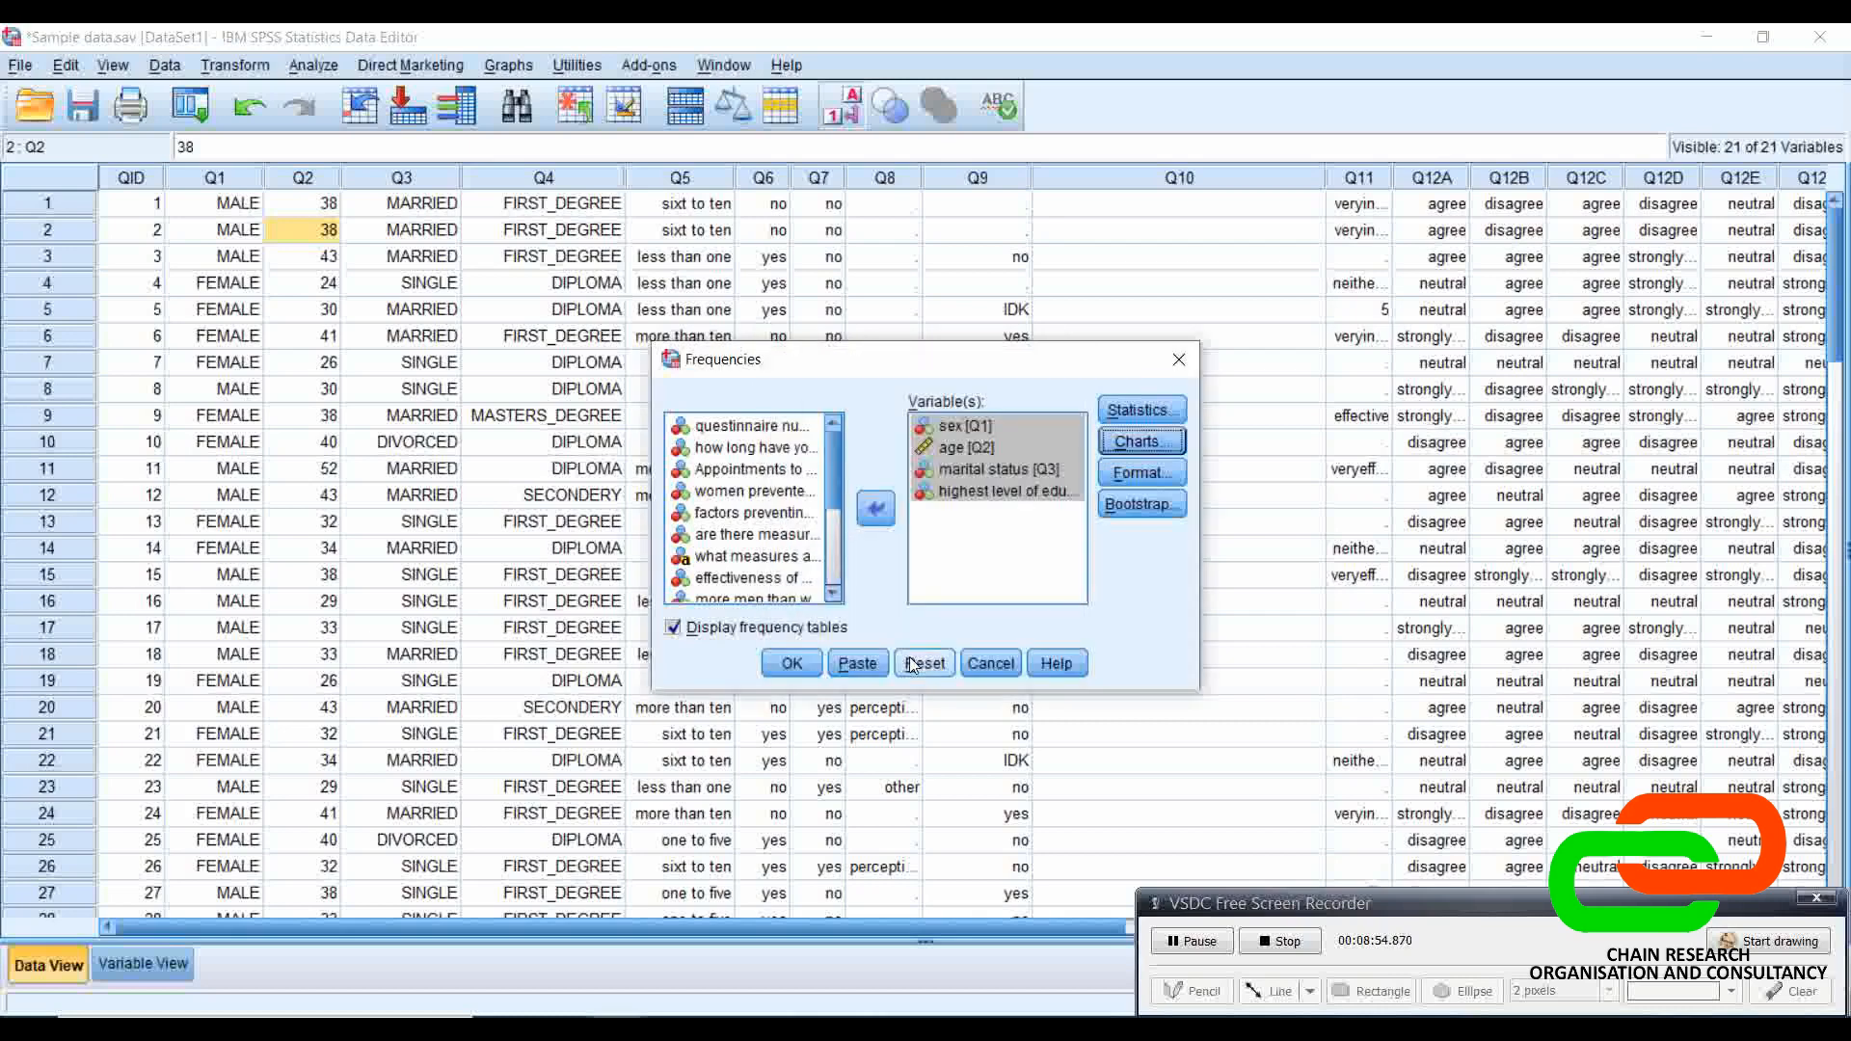
pyautogui.click(793, 664)
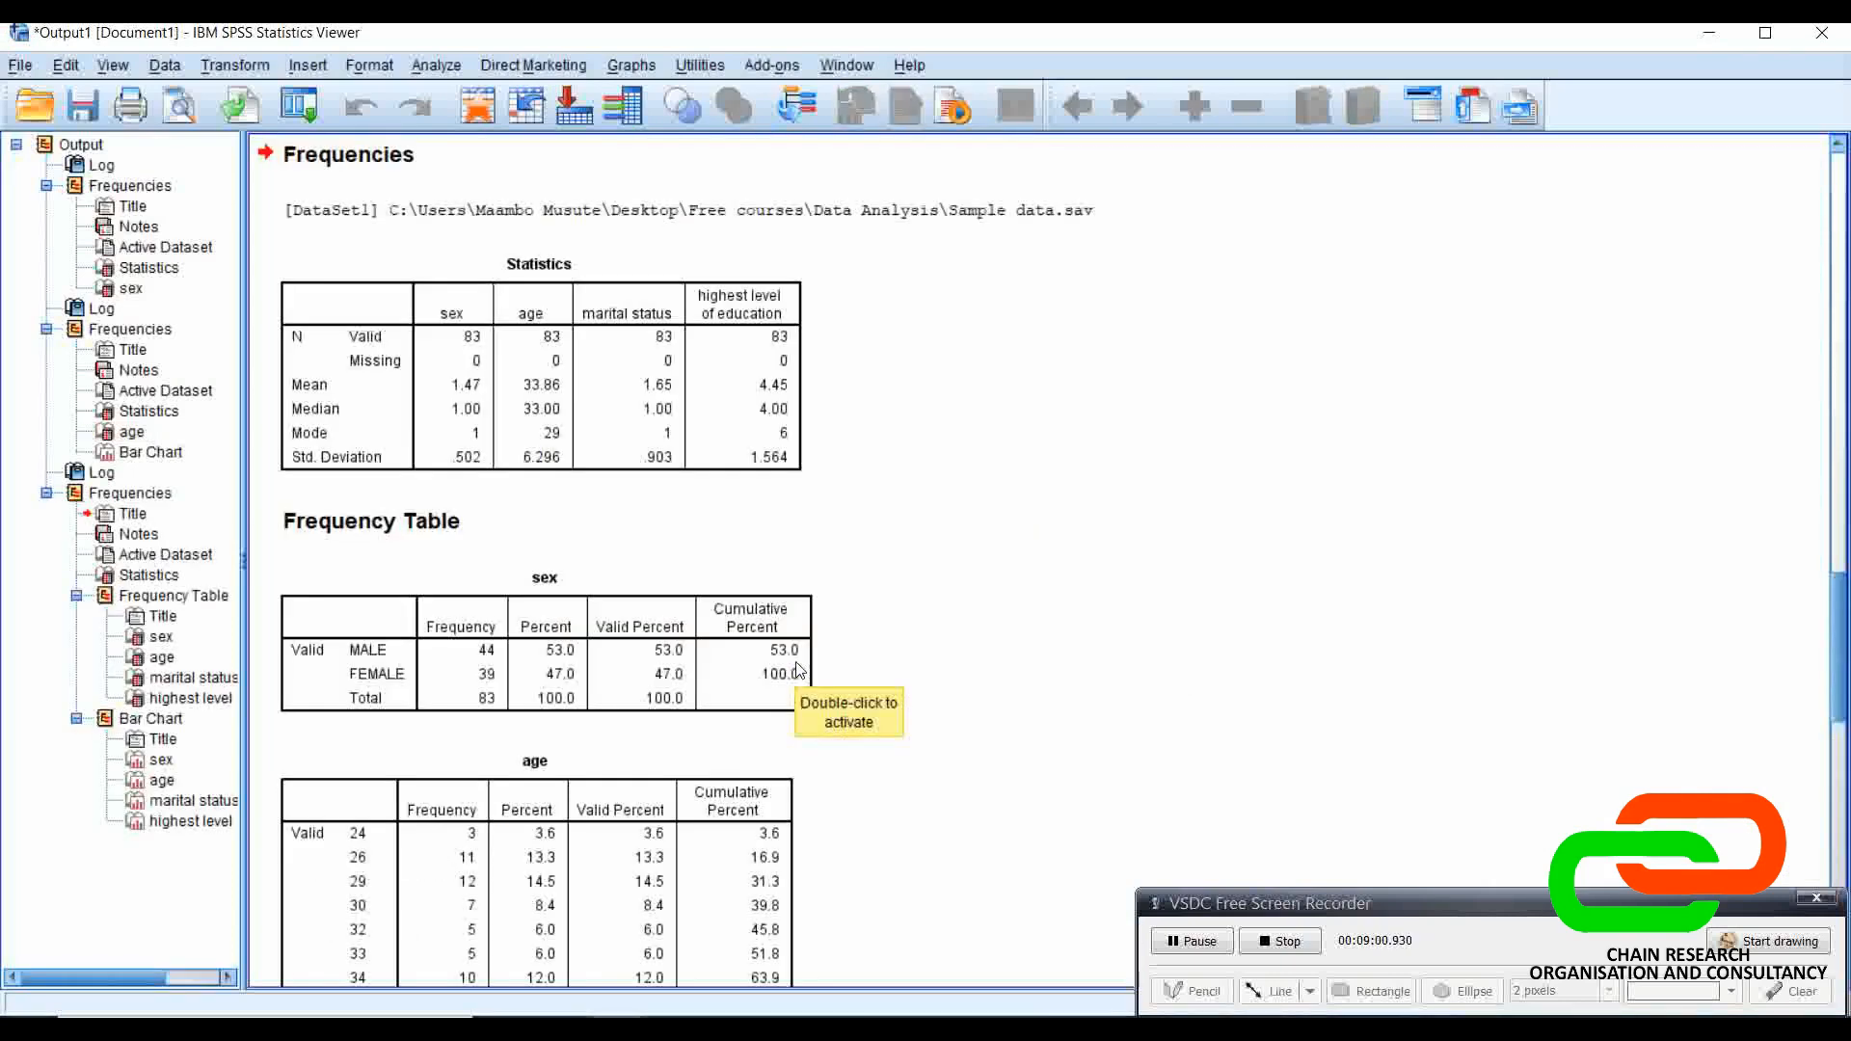
# Step: Examine the combined statistics table, the sex, age, marital status and education frequency tables, and the bar charts in the output
pyautogui.click(618, 349)
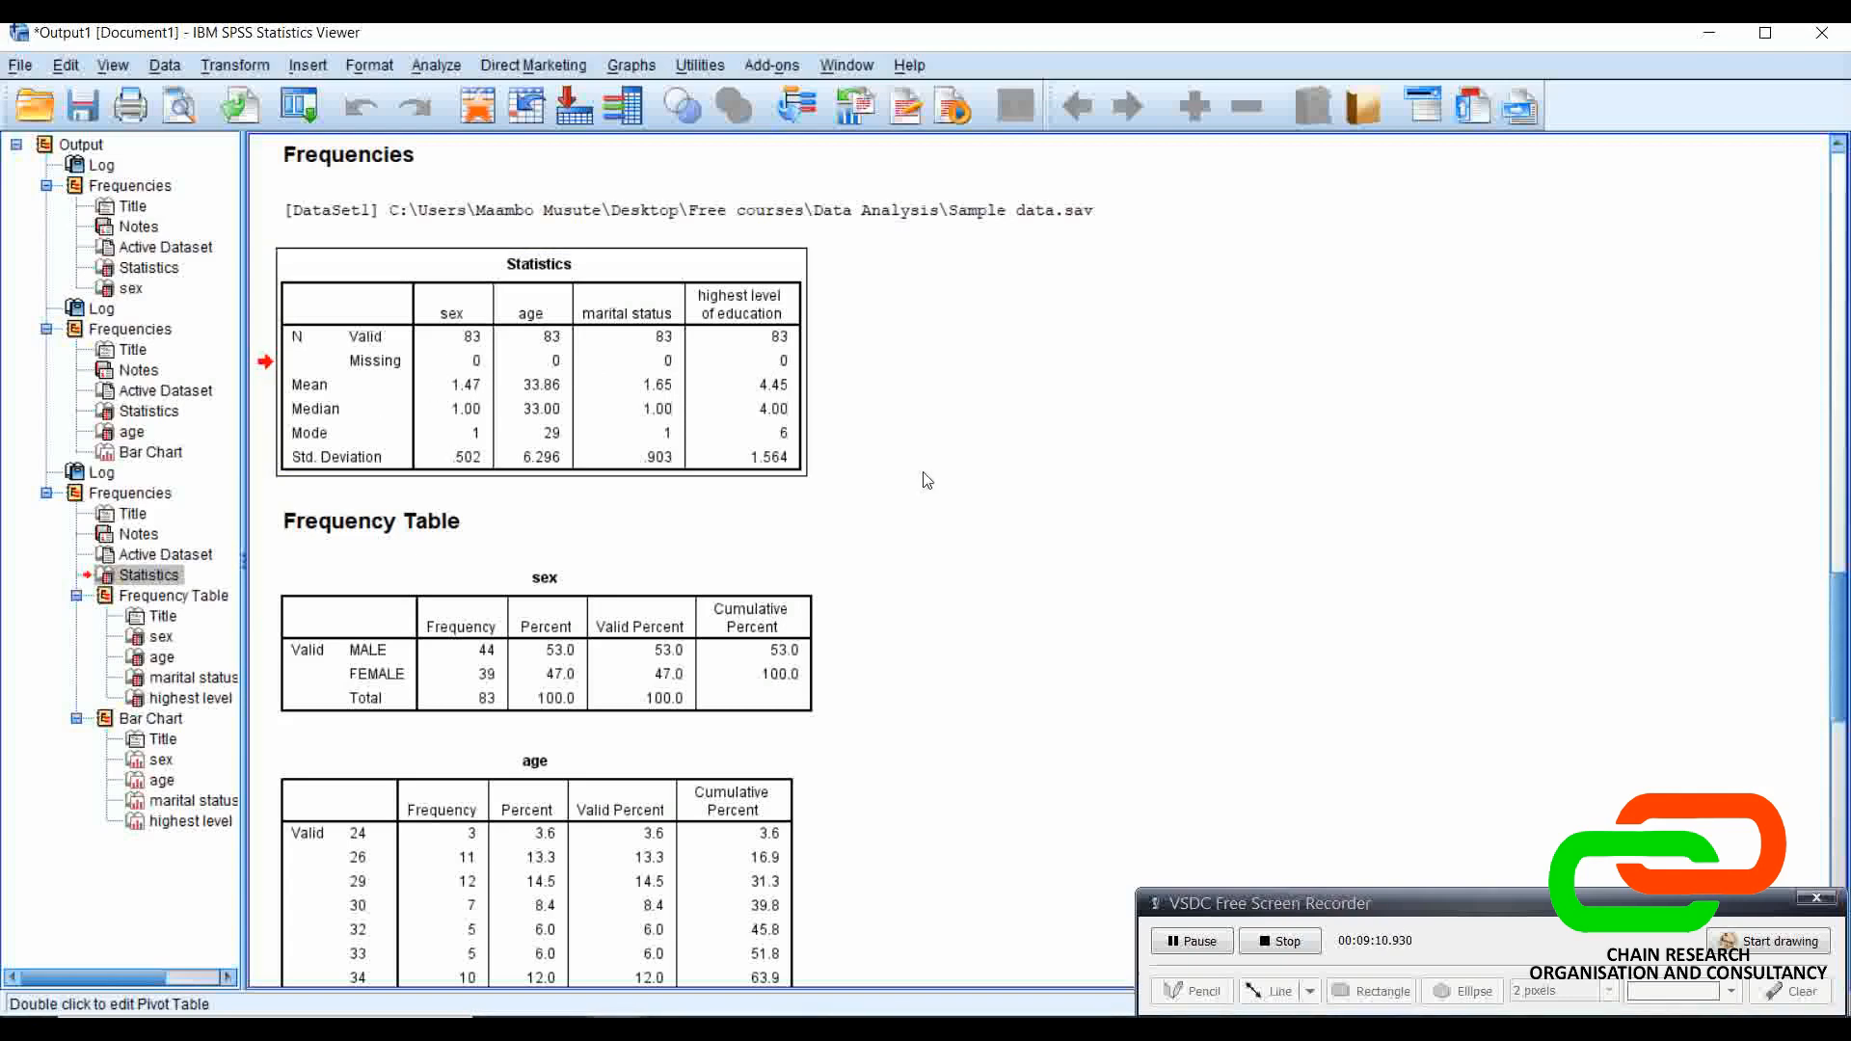
pyautogui.moveTo(1845, 579); pyautogui.dragTo(1845, 650)
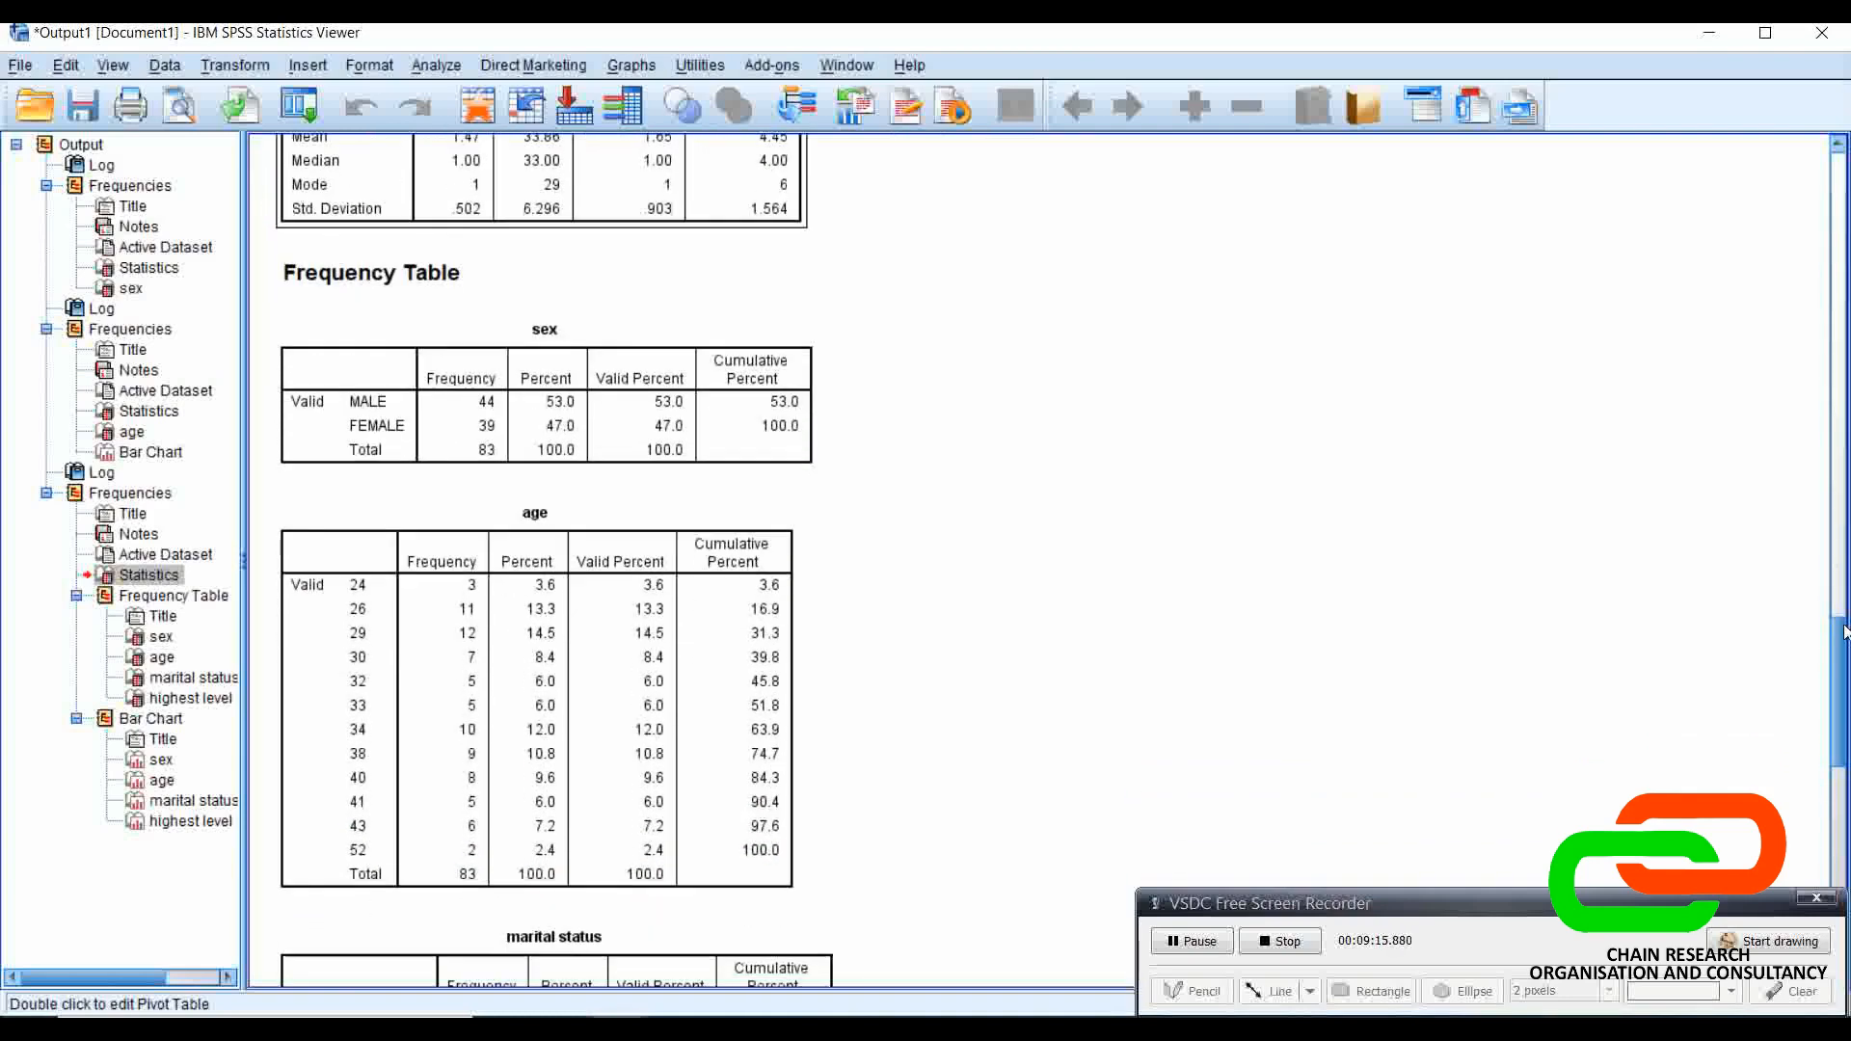
pyautogui.click(543, 432)
pyautogui.click(545, 579)
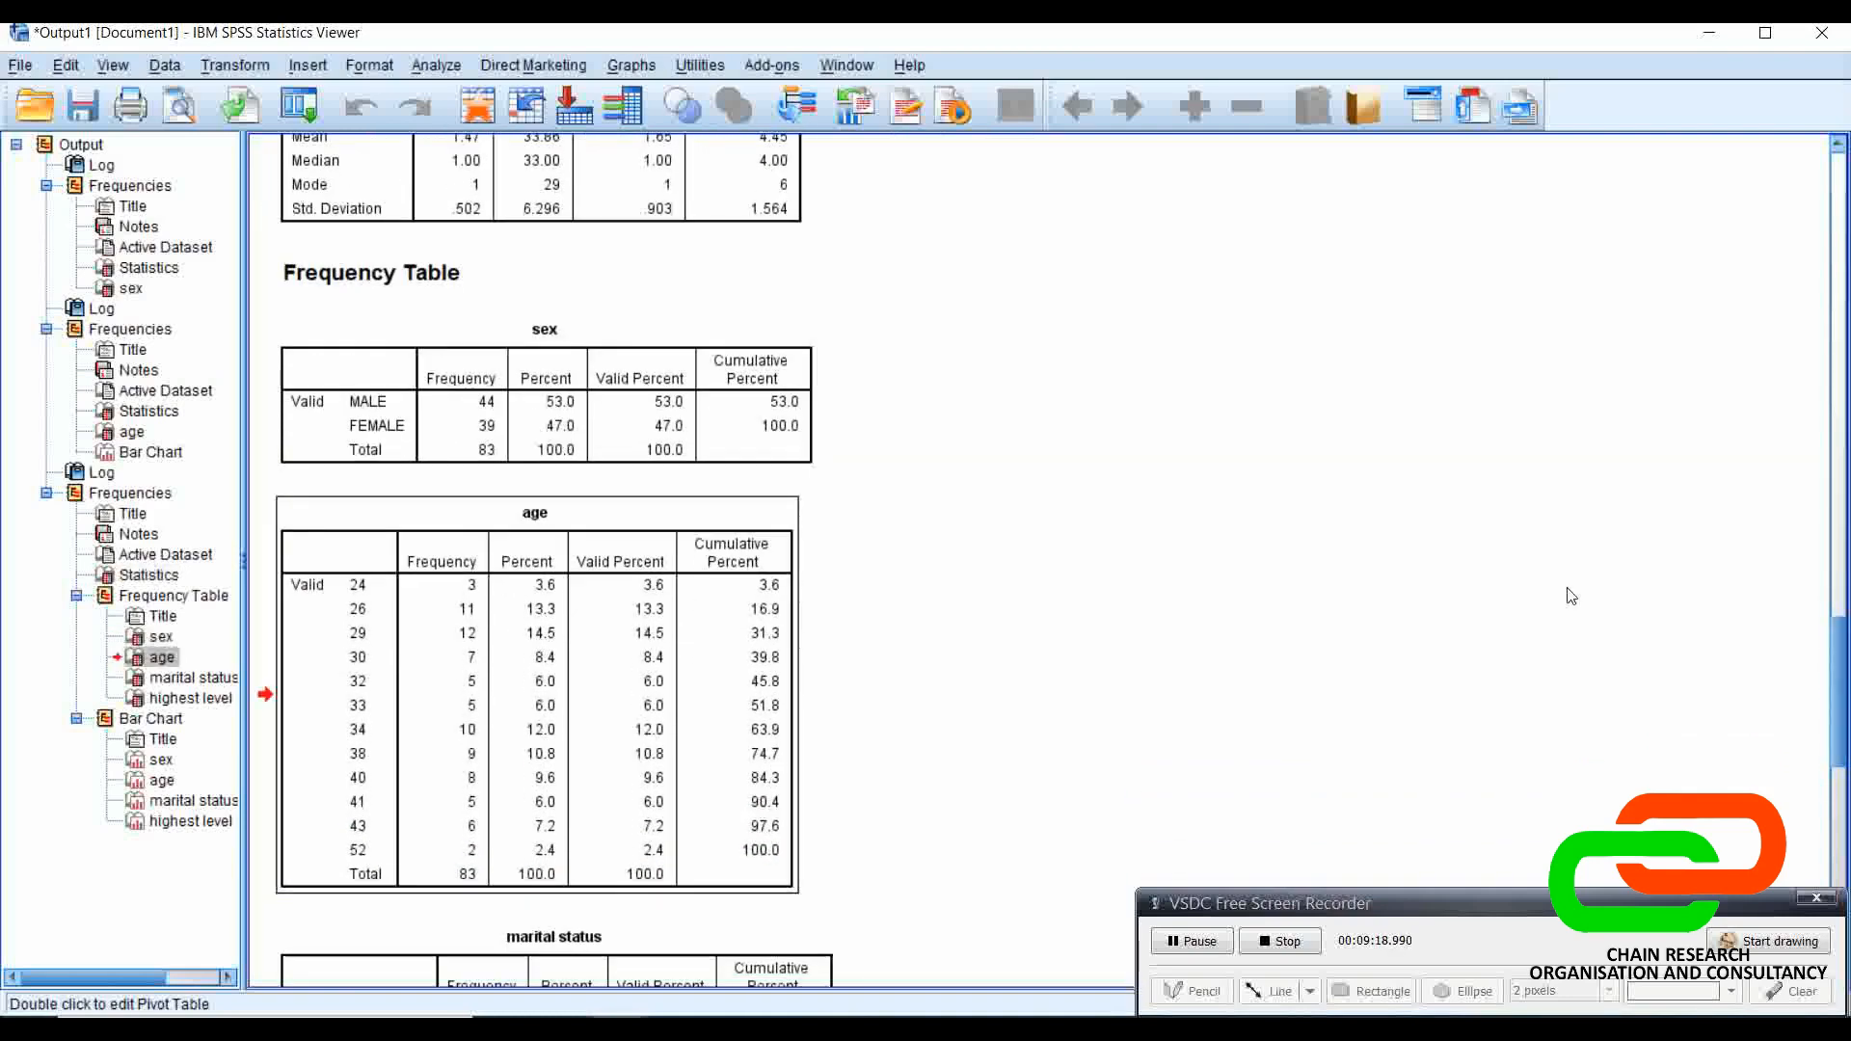
pyautogui.scroll(-5, 1844, 675)
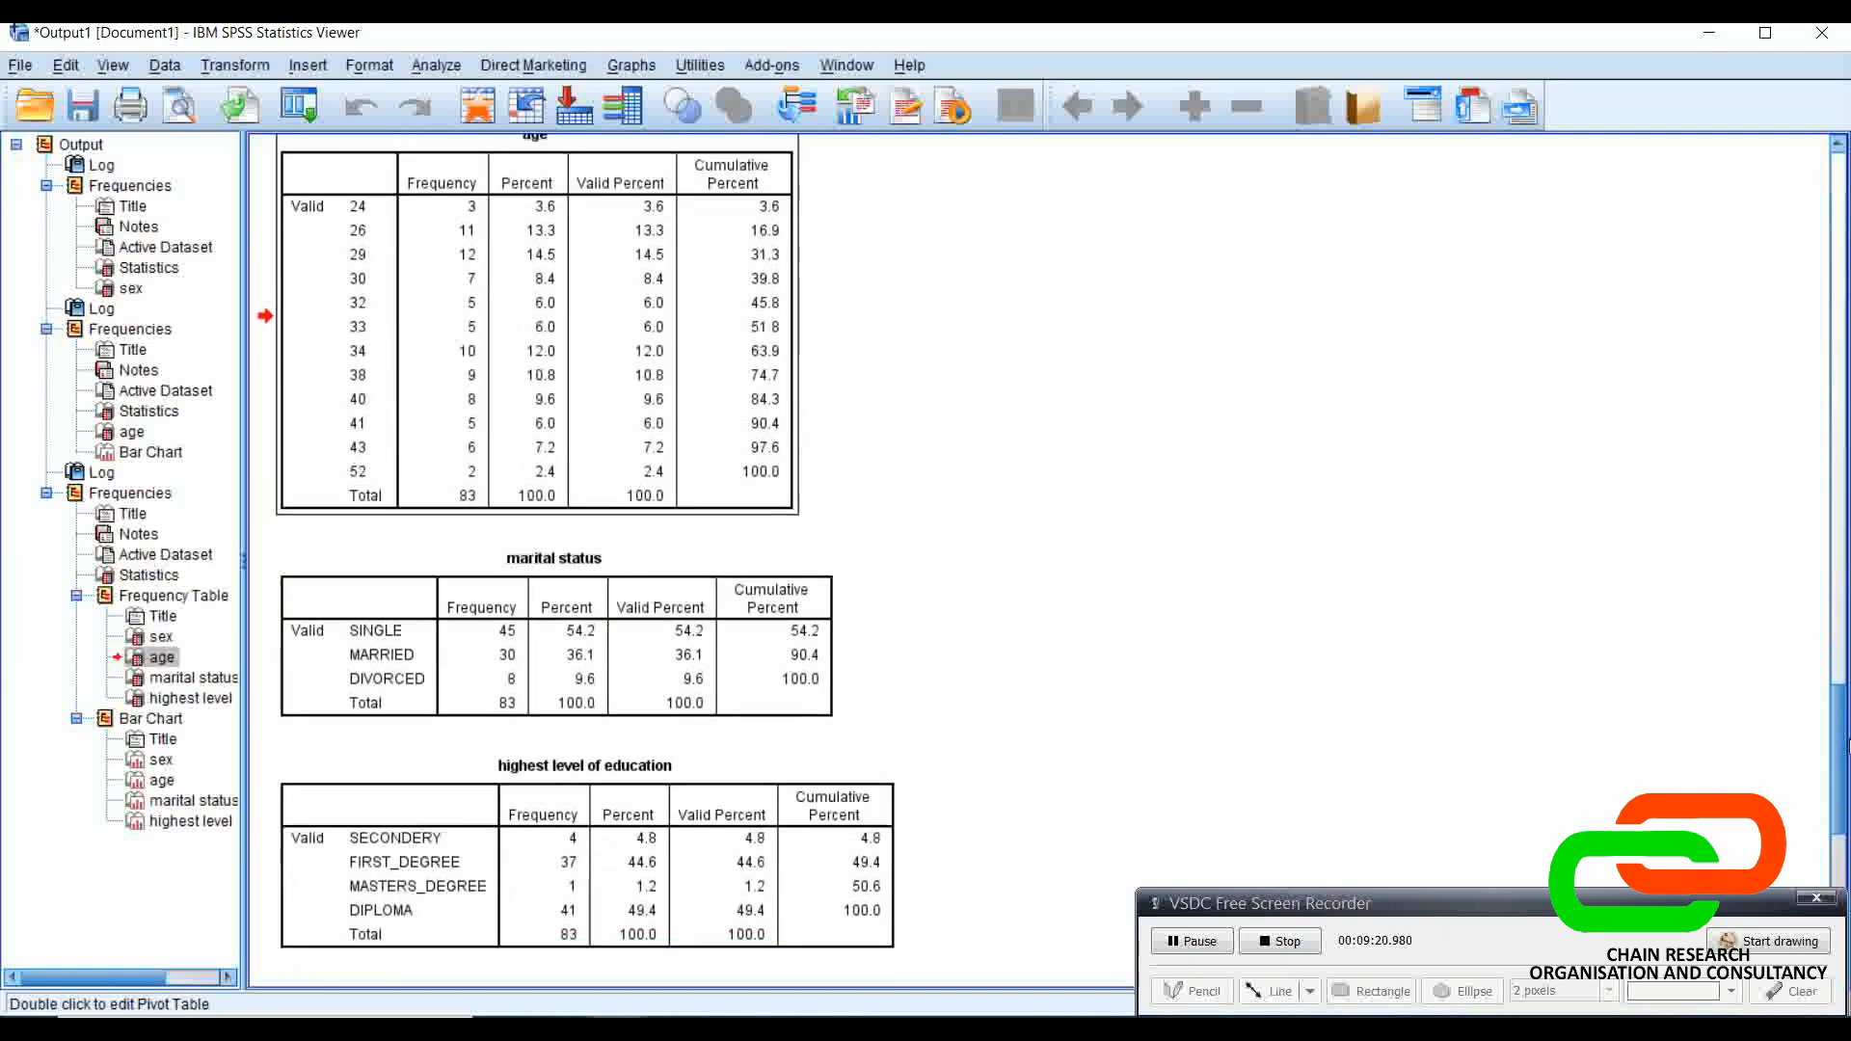
pyautogui.click(570, 614)
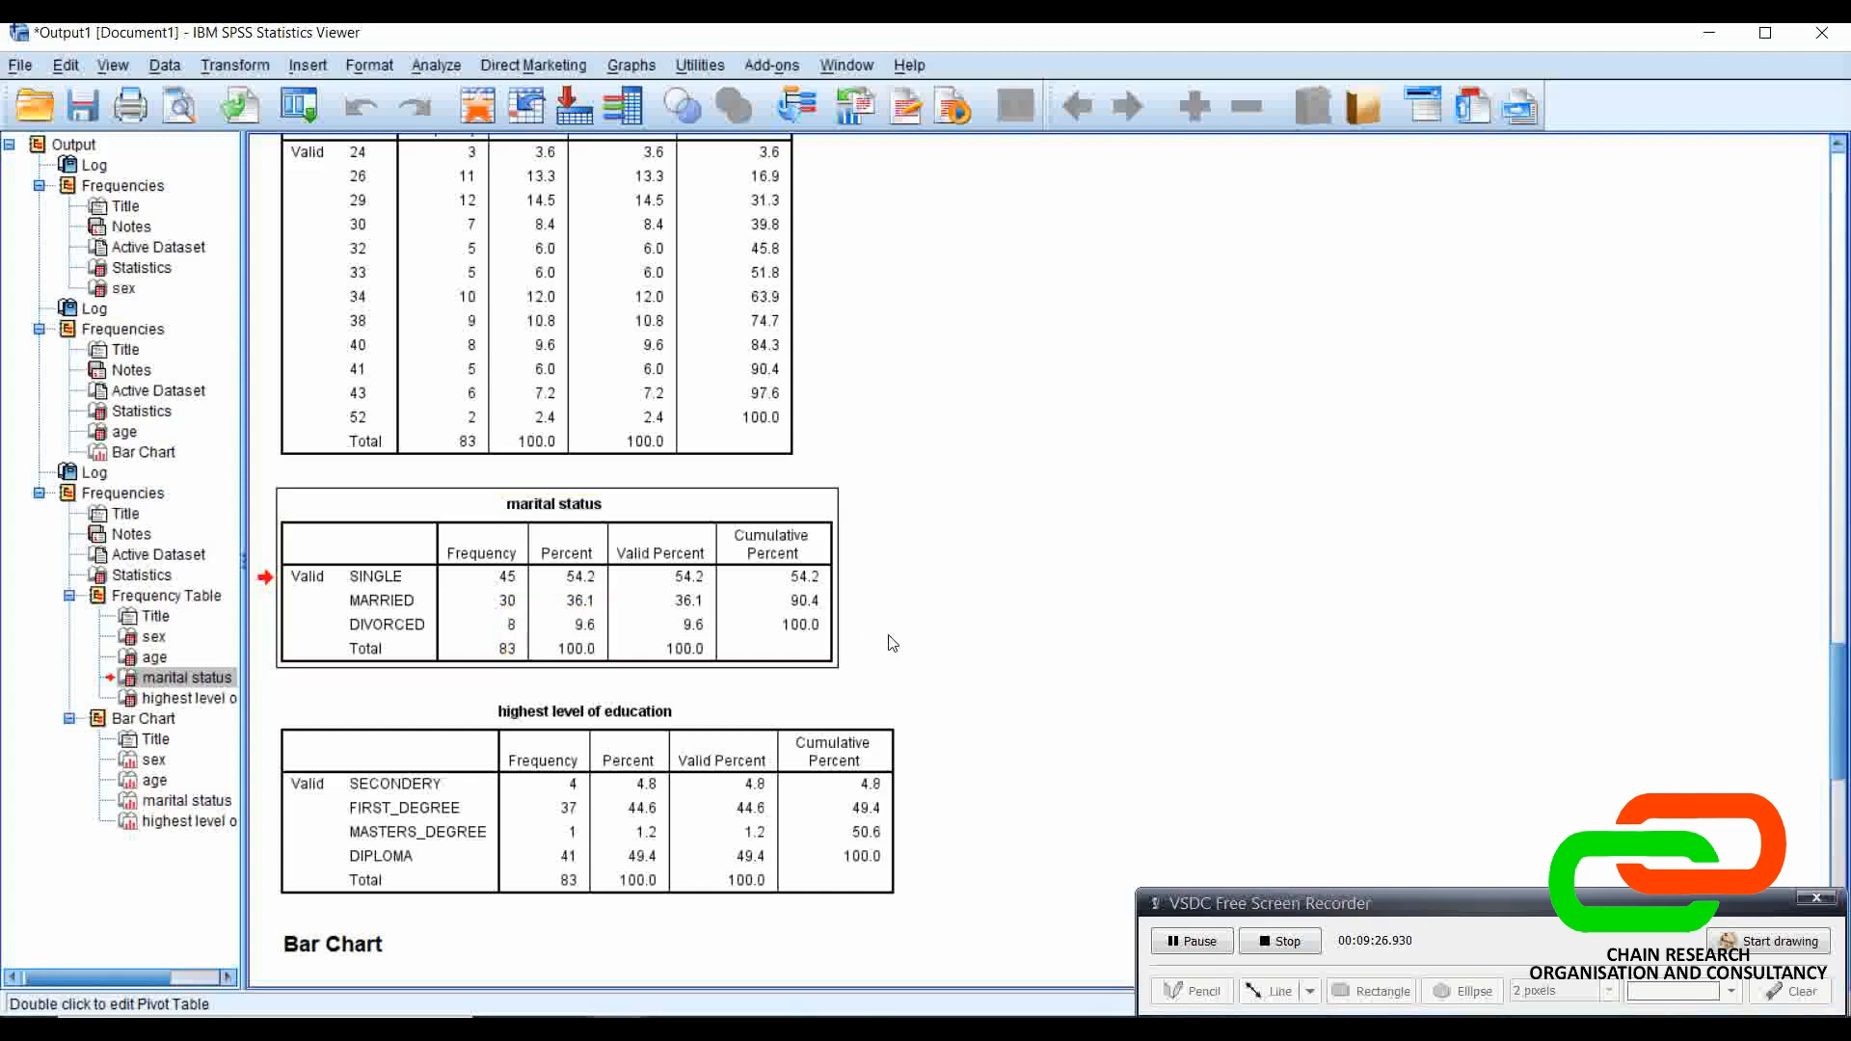
pyautogui.moveTo(1842, 658); pyautogui.dragTo(1842, 757)
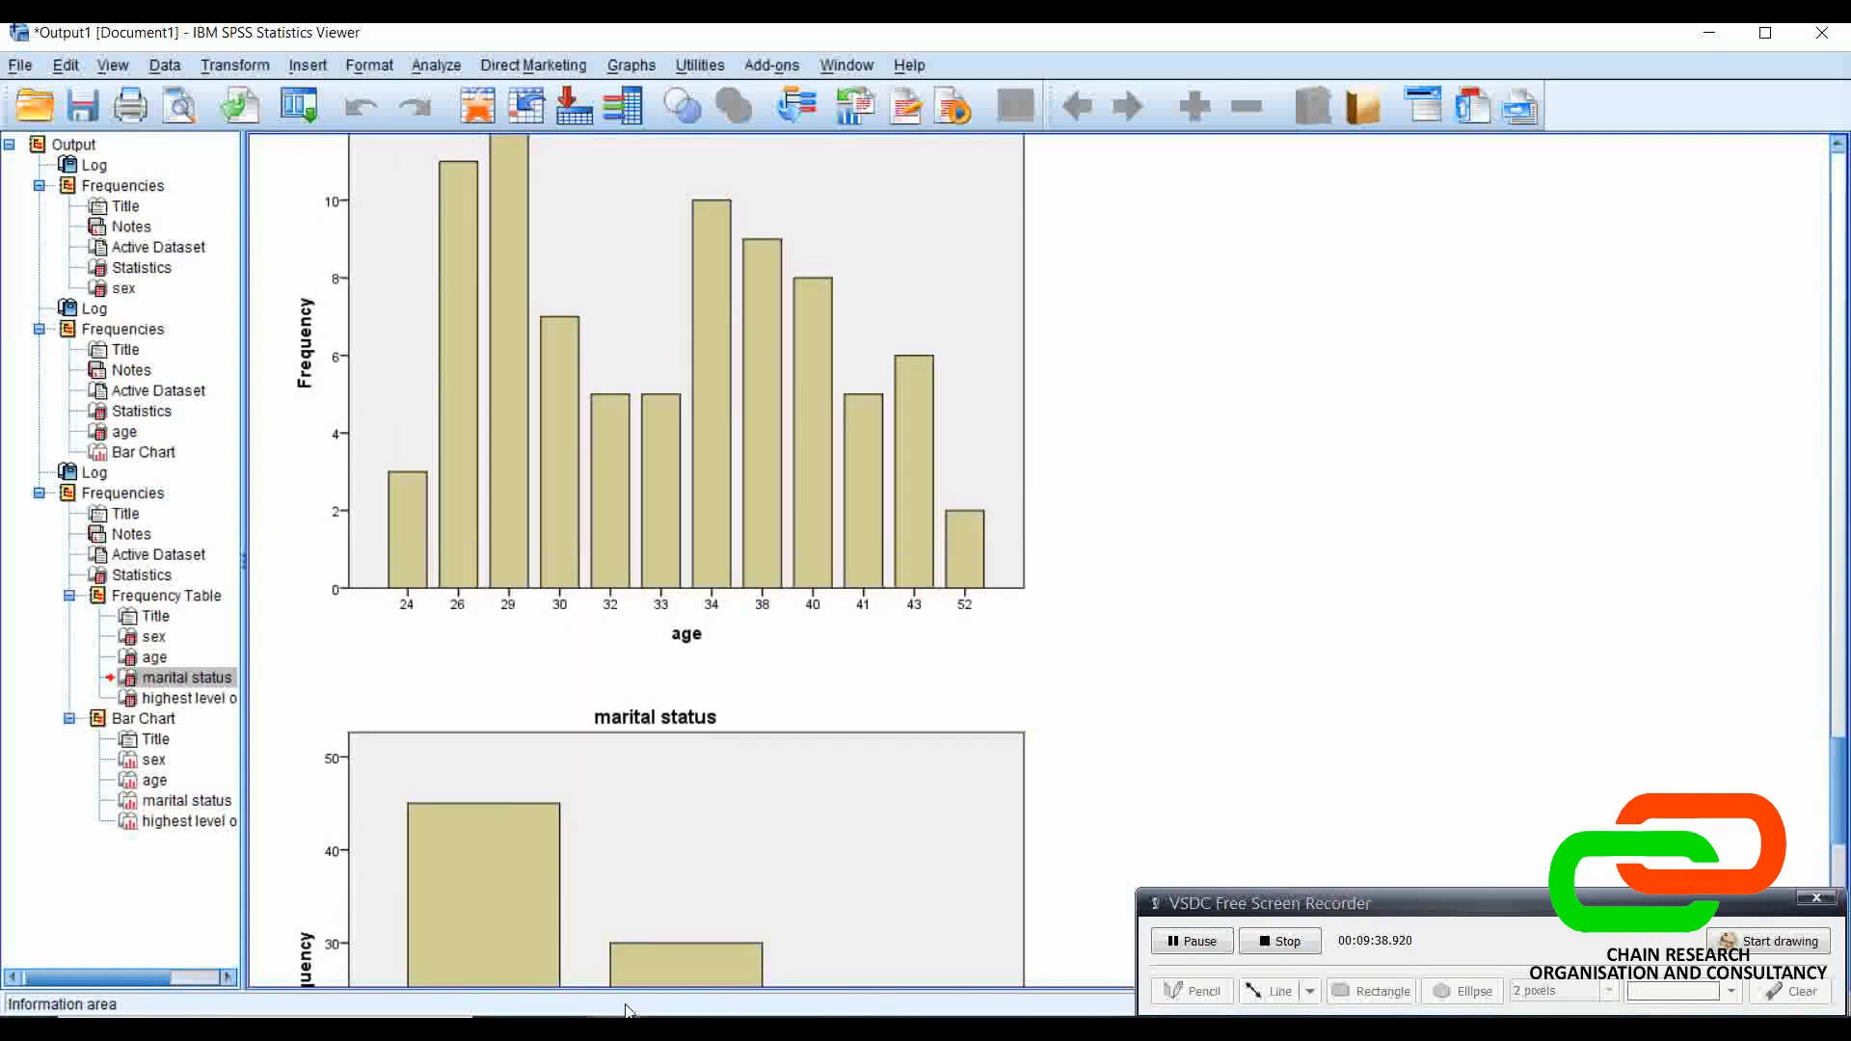
pyautogui.moveTo(626, 1012)
pyautogui.click(704, 957)
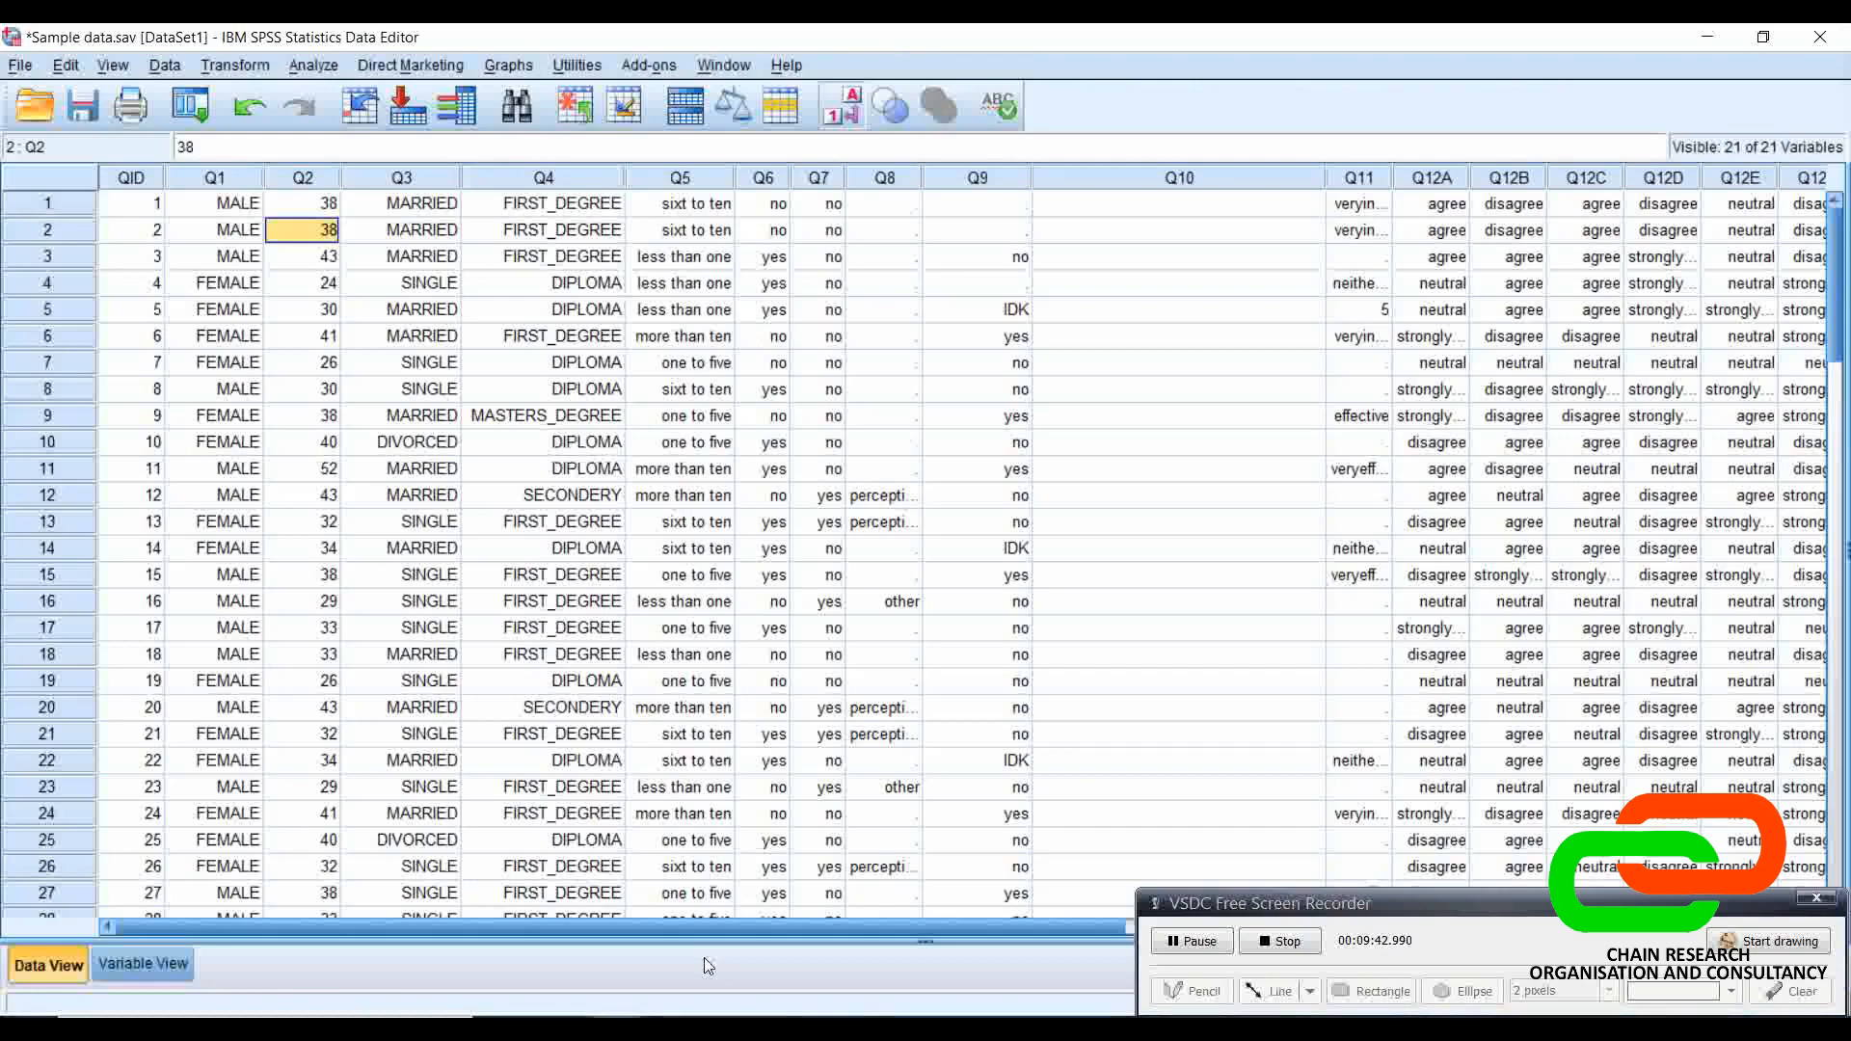
pyautogui.click(328, 68)
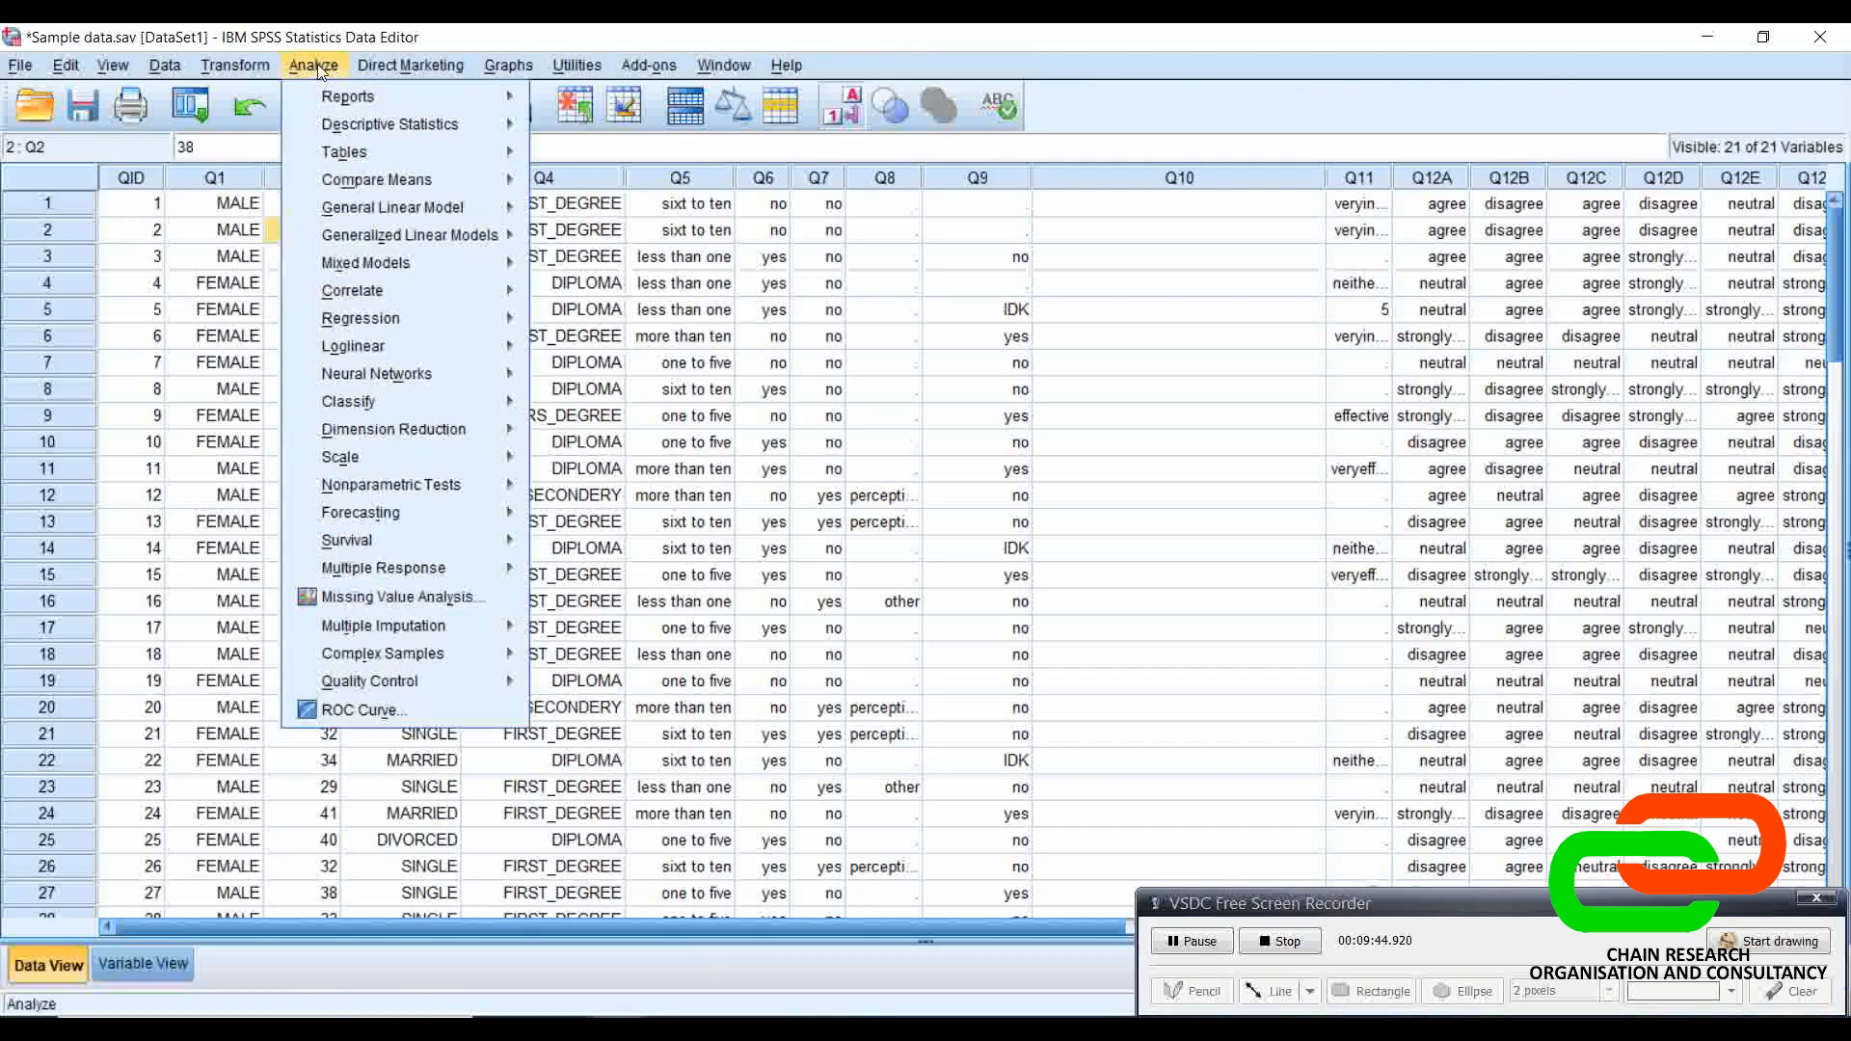
pyautogui.click(852, 441)
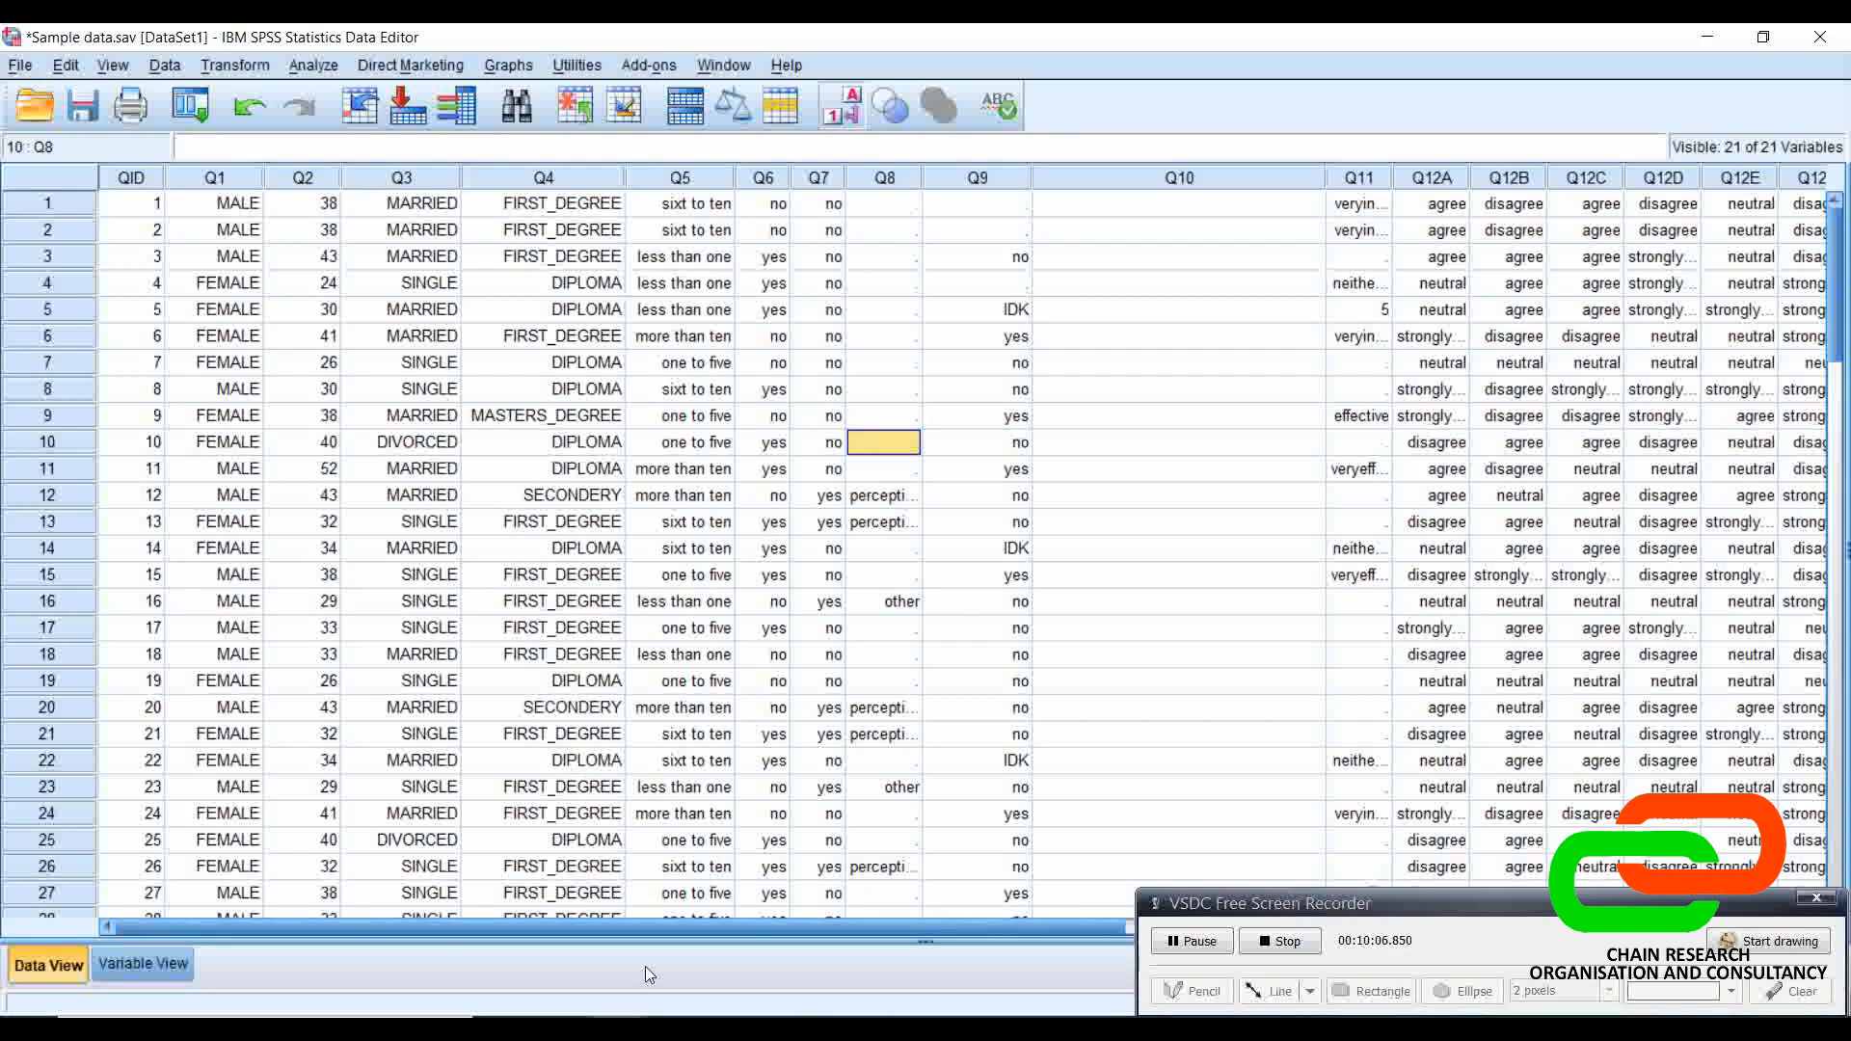
# Step: Return to the output and review the marital status and highest level of education frequency tables
pyautogui.click(617, 1029)
pyautogui.click(534, 957)
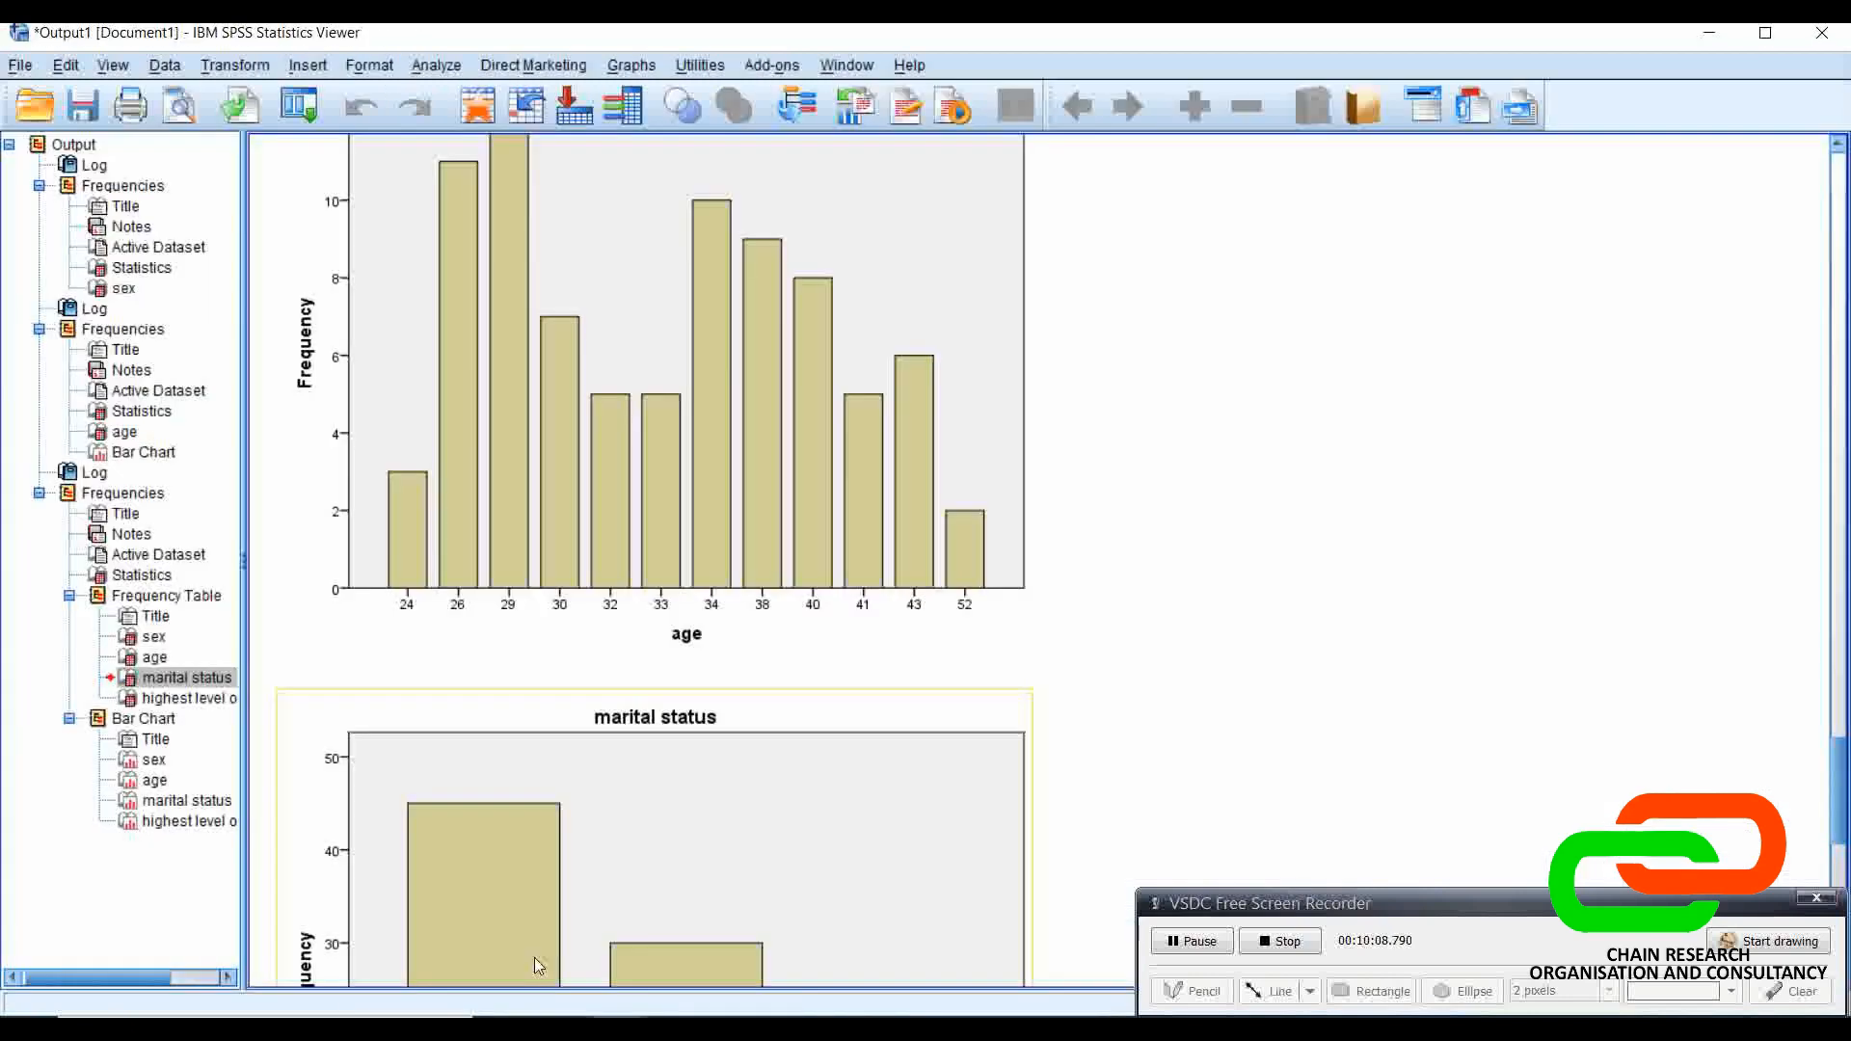
pyautogui.moveTo(1839, 733); pyautogui.dragTo(1832, 622)
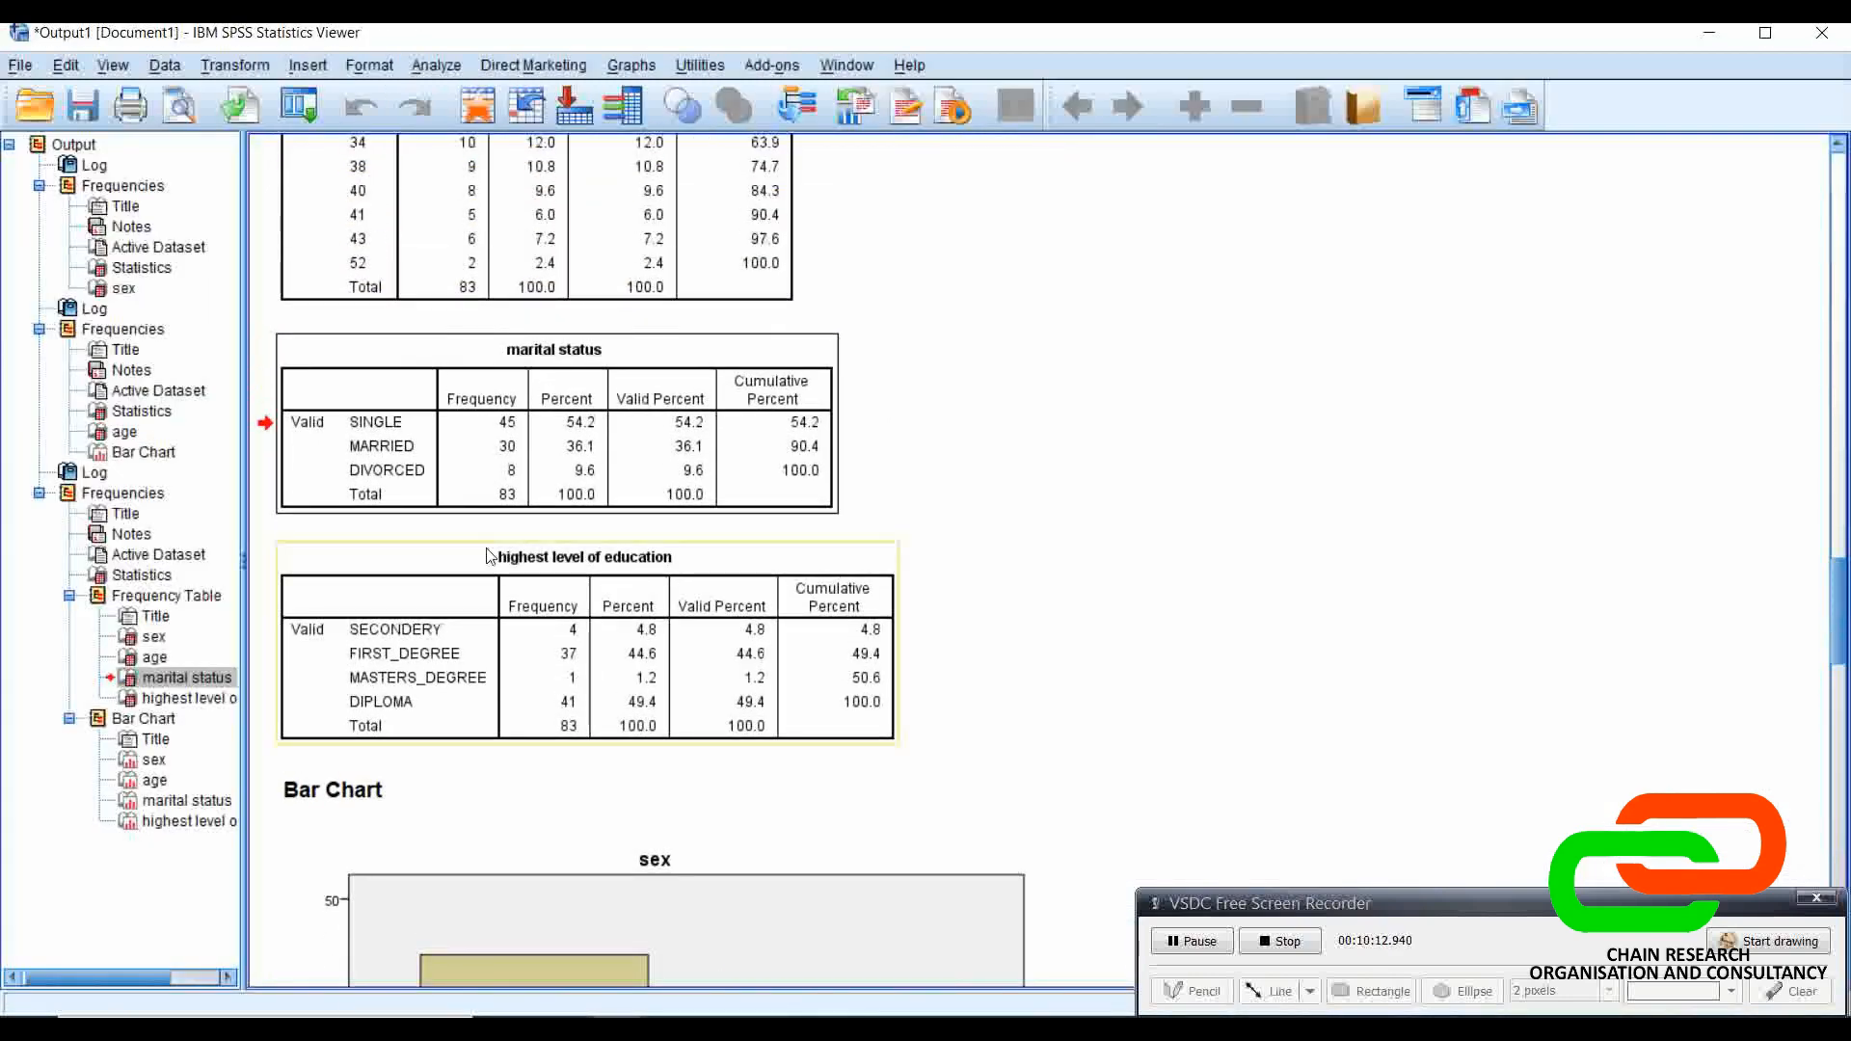
pyautogui.click(453, 458)
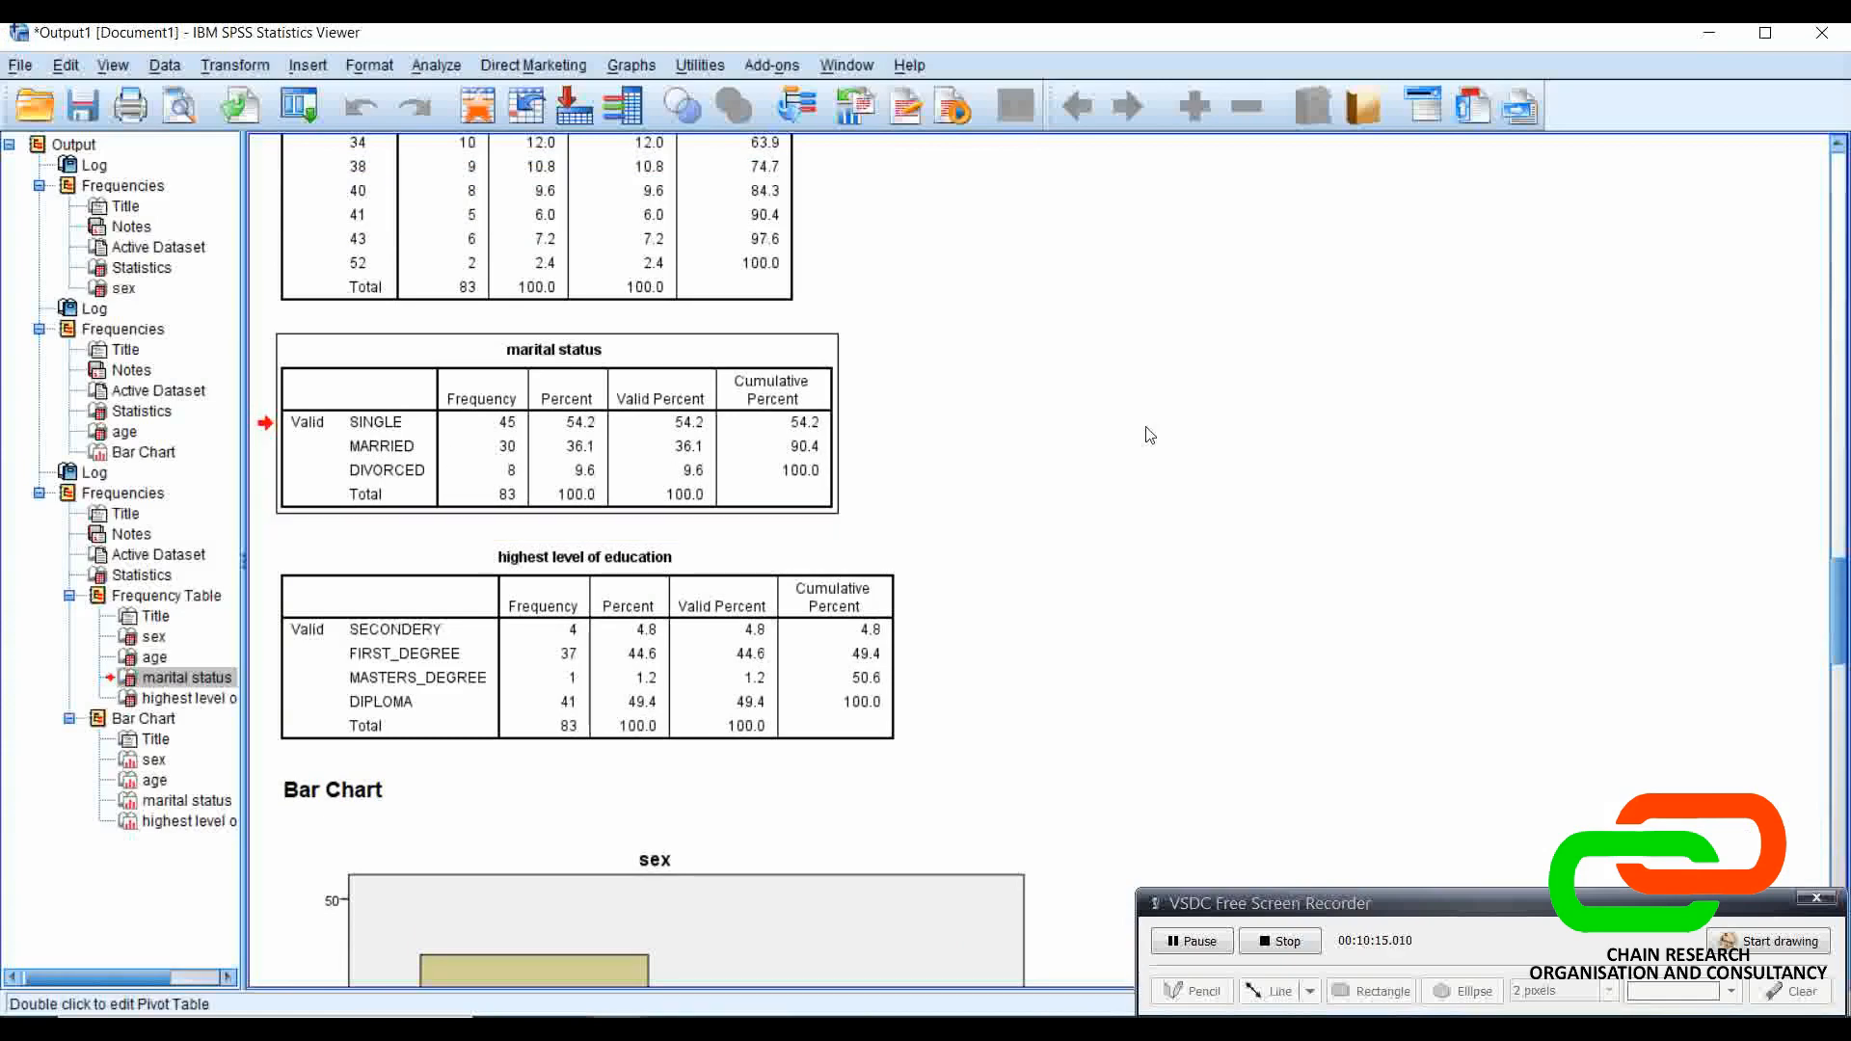
pyautogui.moveTo(1832, 620)
pyautogui.mouseDown()
pyautogui.moveTo(1835, 578)
pyautogui.moveTo(1837, 624)
pyautogui.mouseUp()
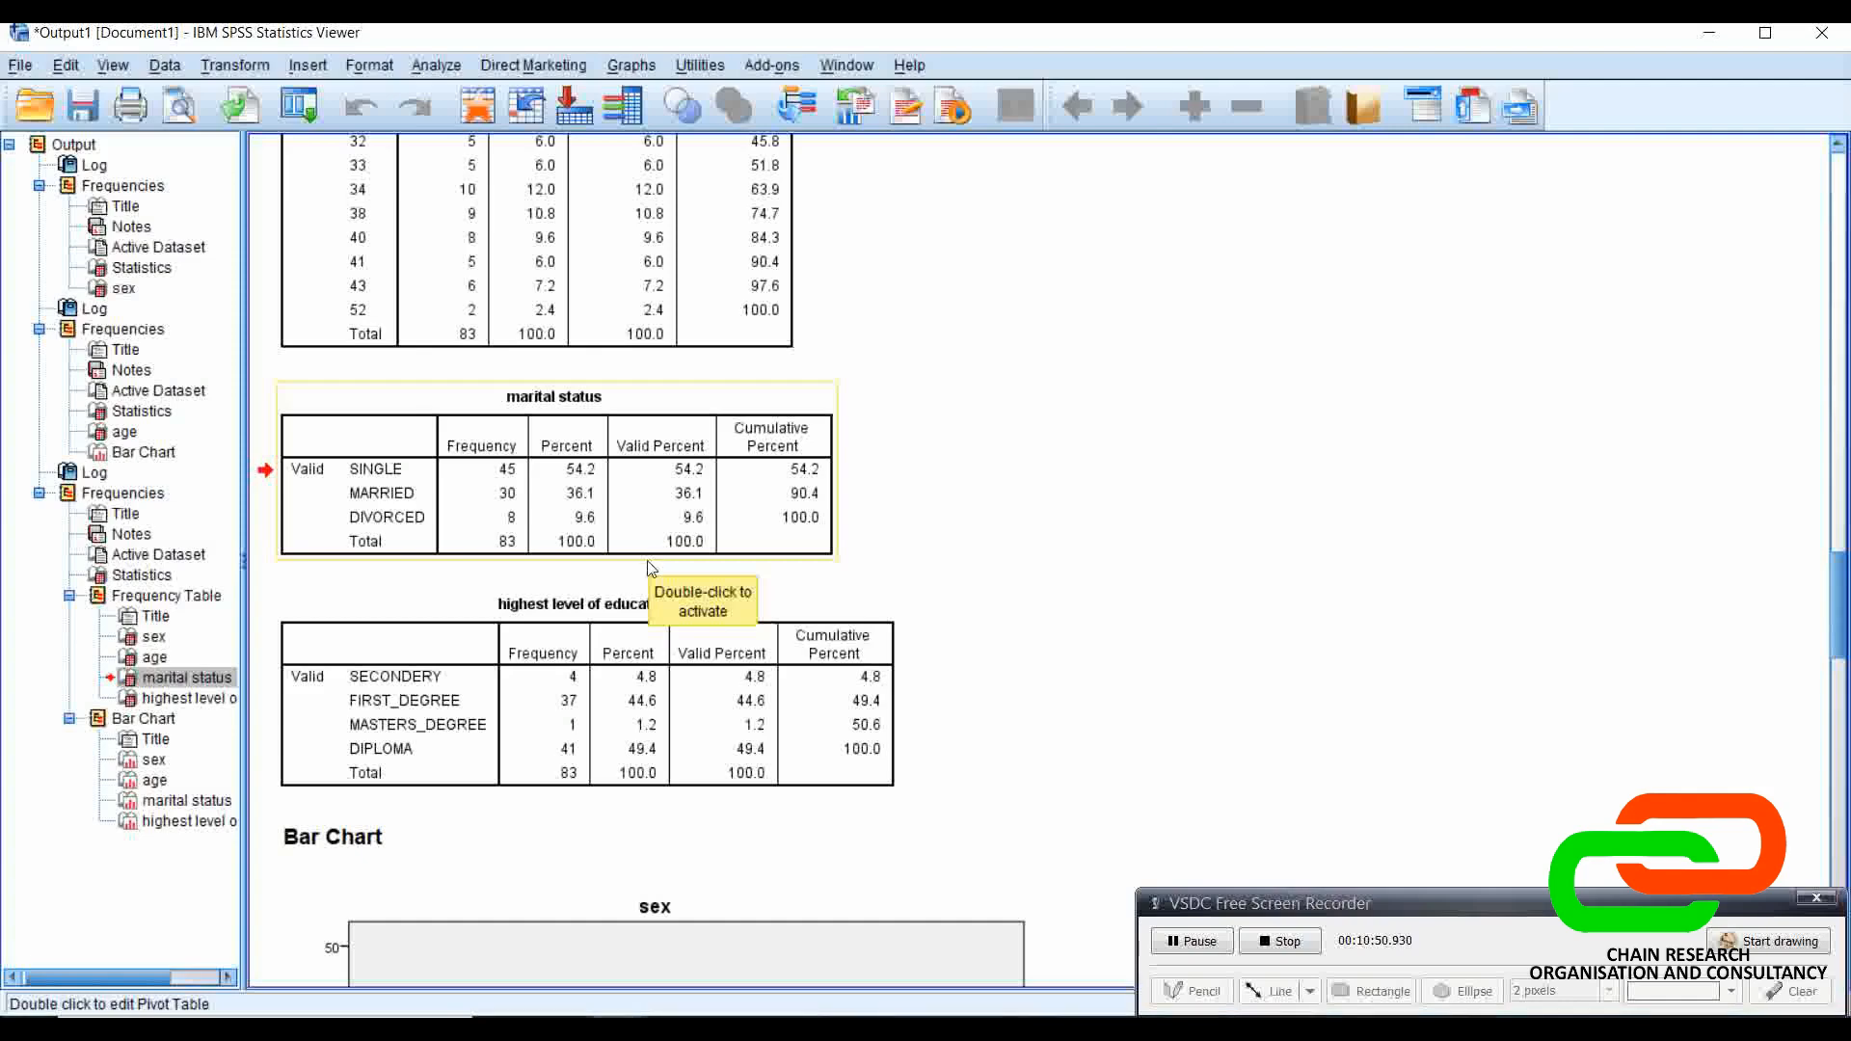
# Step: Switch to the Sample data.sav dataset and set up a crosstabulation with sex [Q1] in rows and marital status [Q3] in columns
pyautogui.click(620, 1030)
pyautogui.click(696, 981)
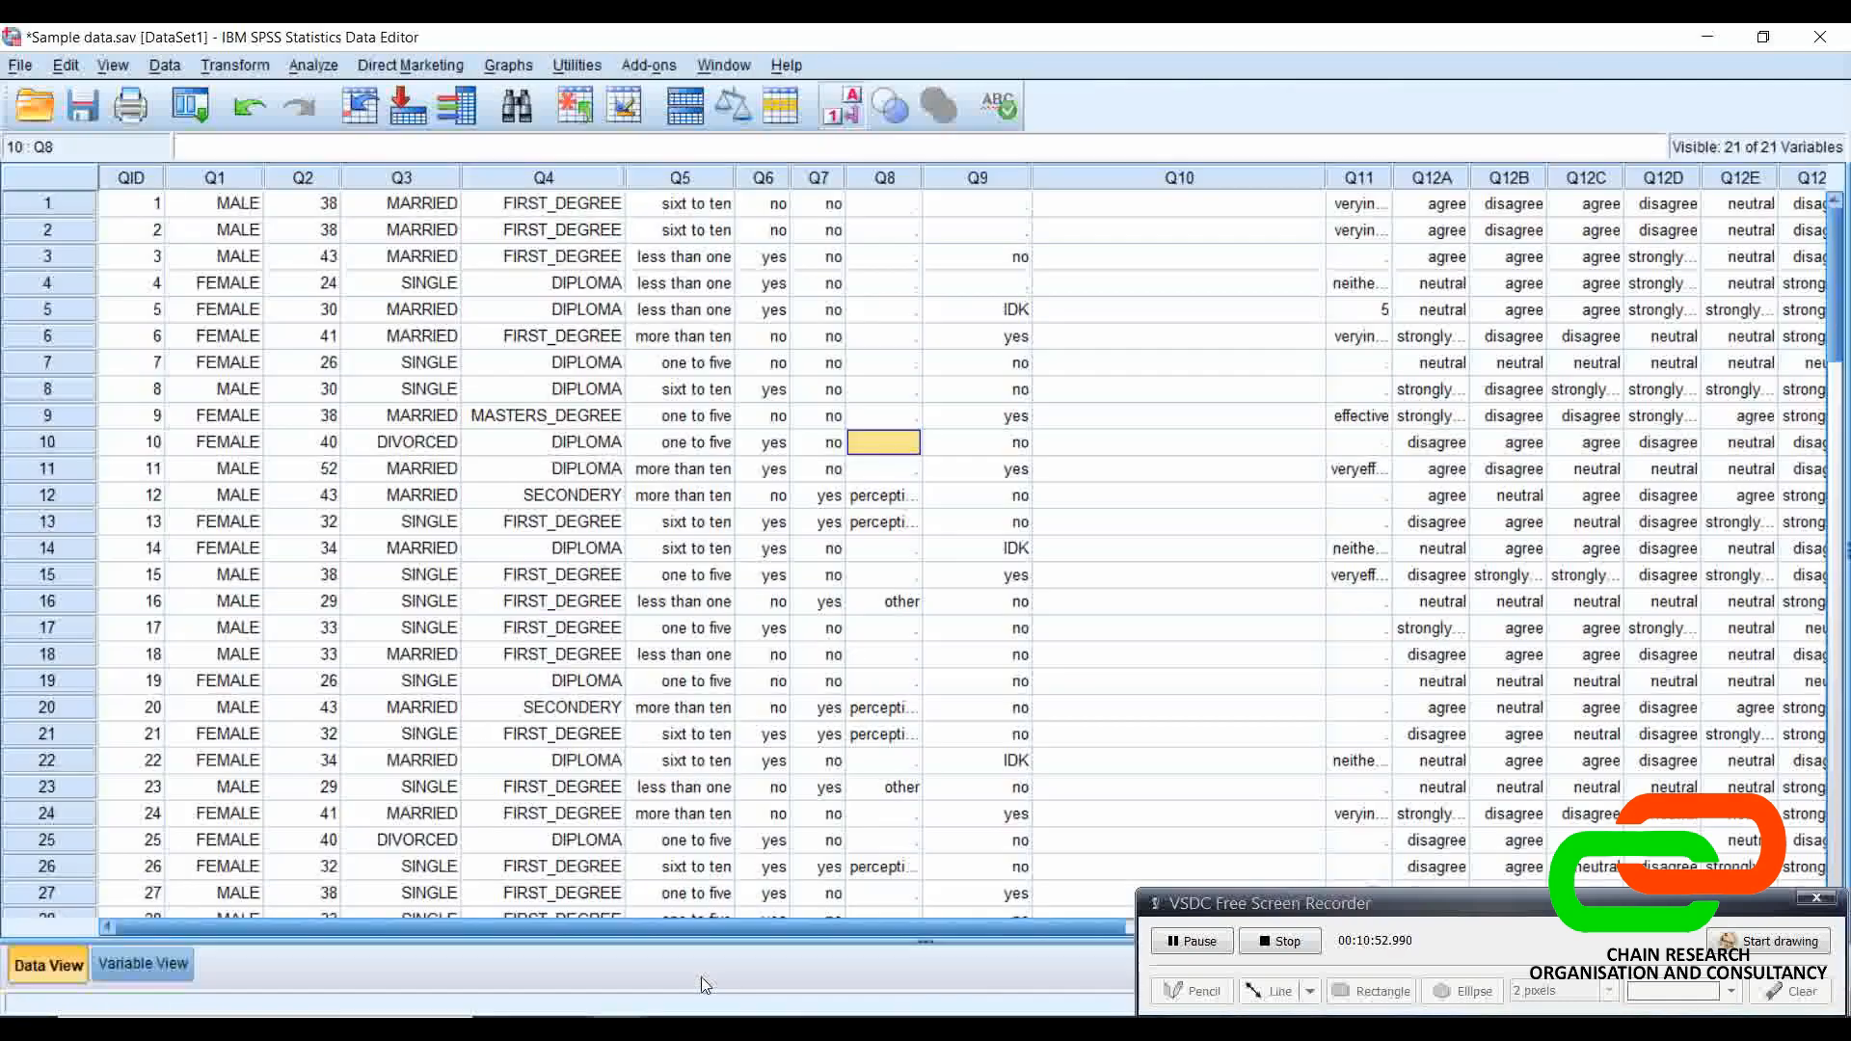
pyautogui.click(319, 65)
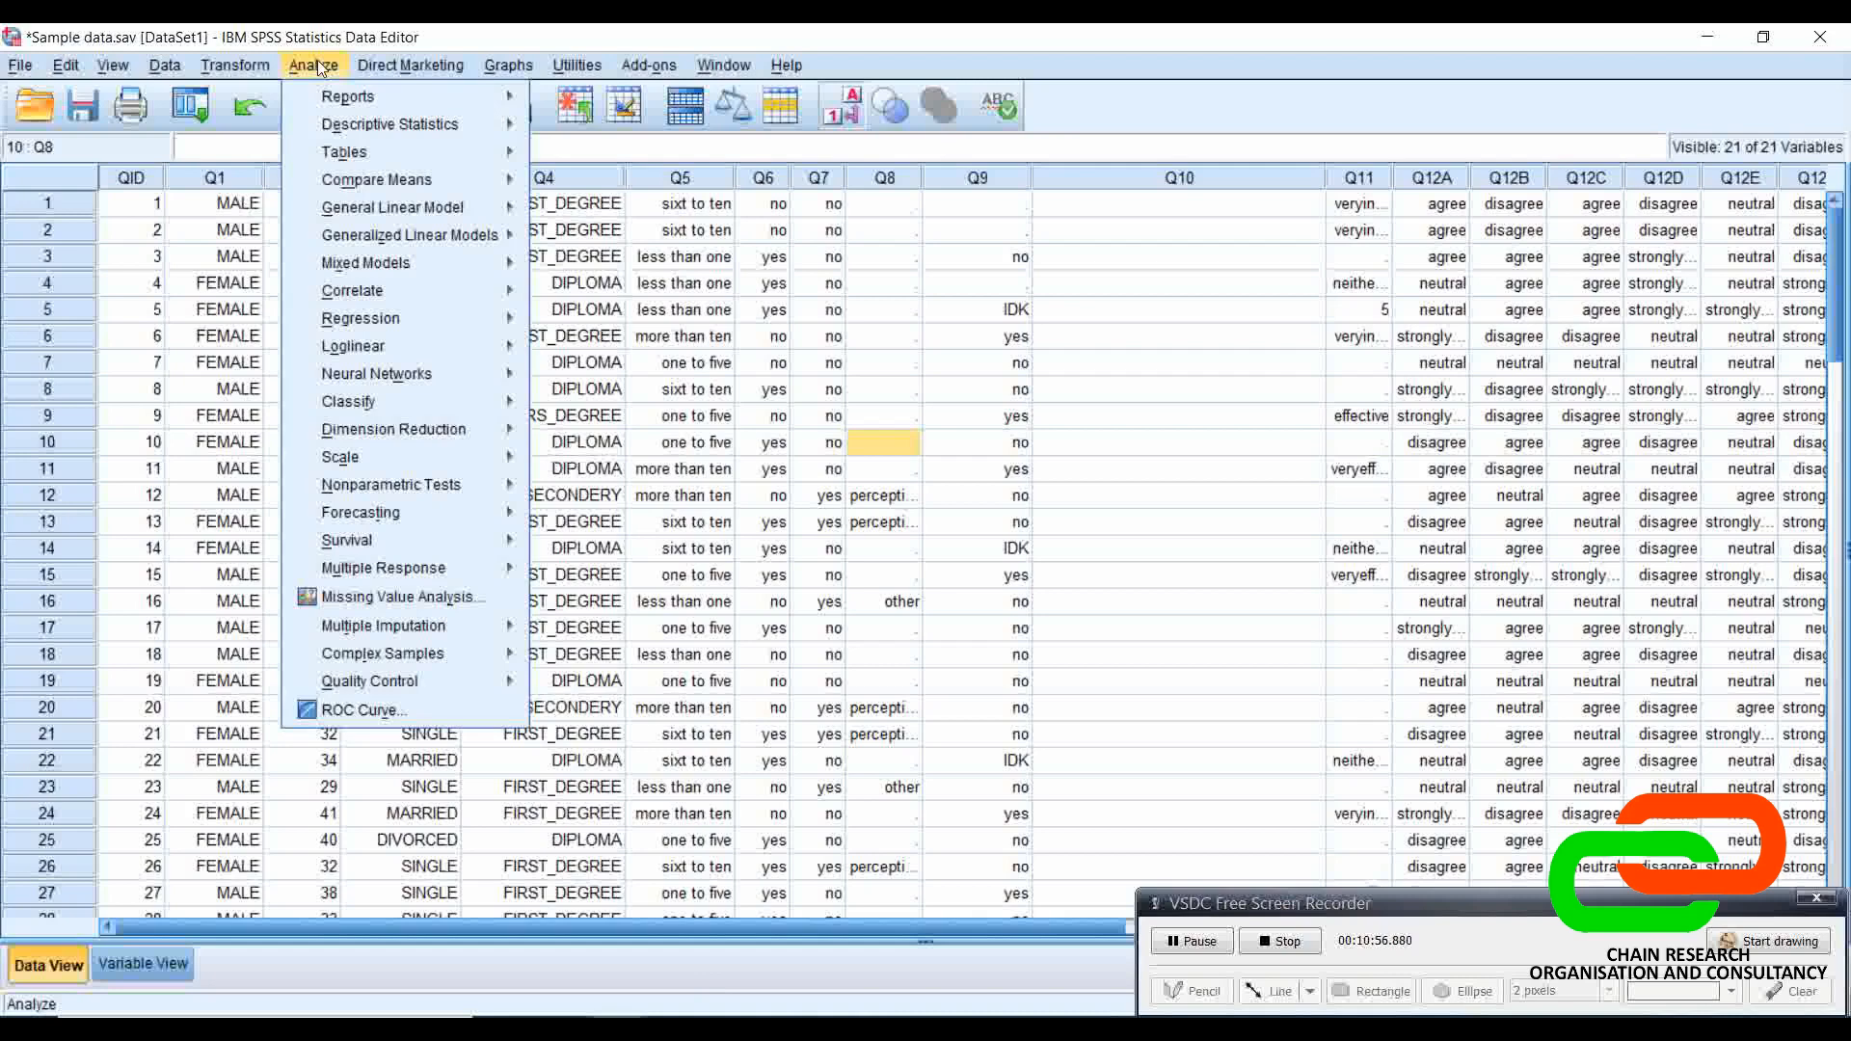
pyautogui.moveTo(367, 132)
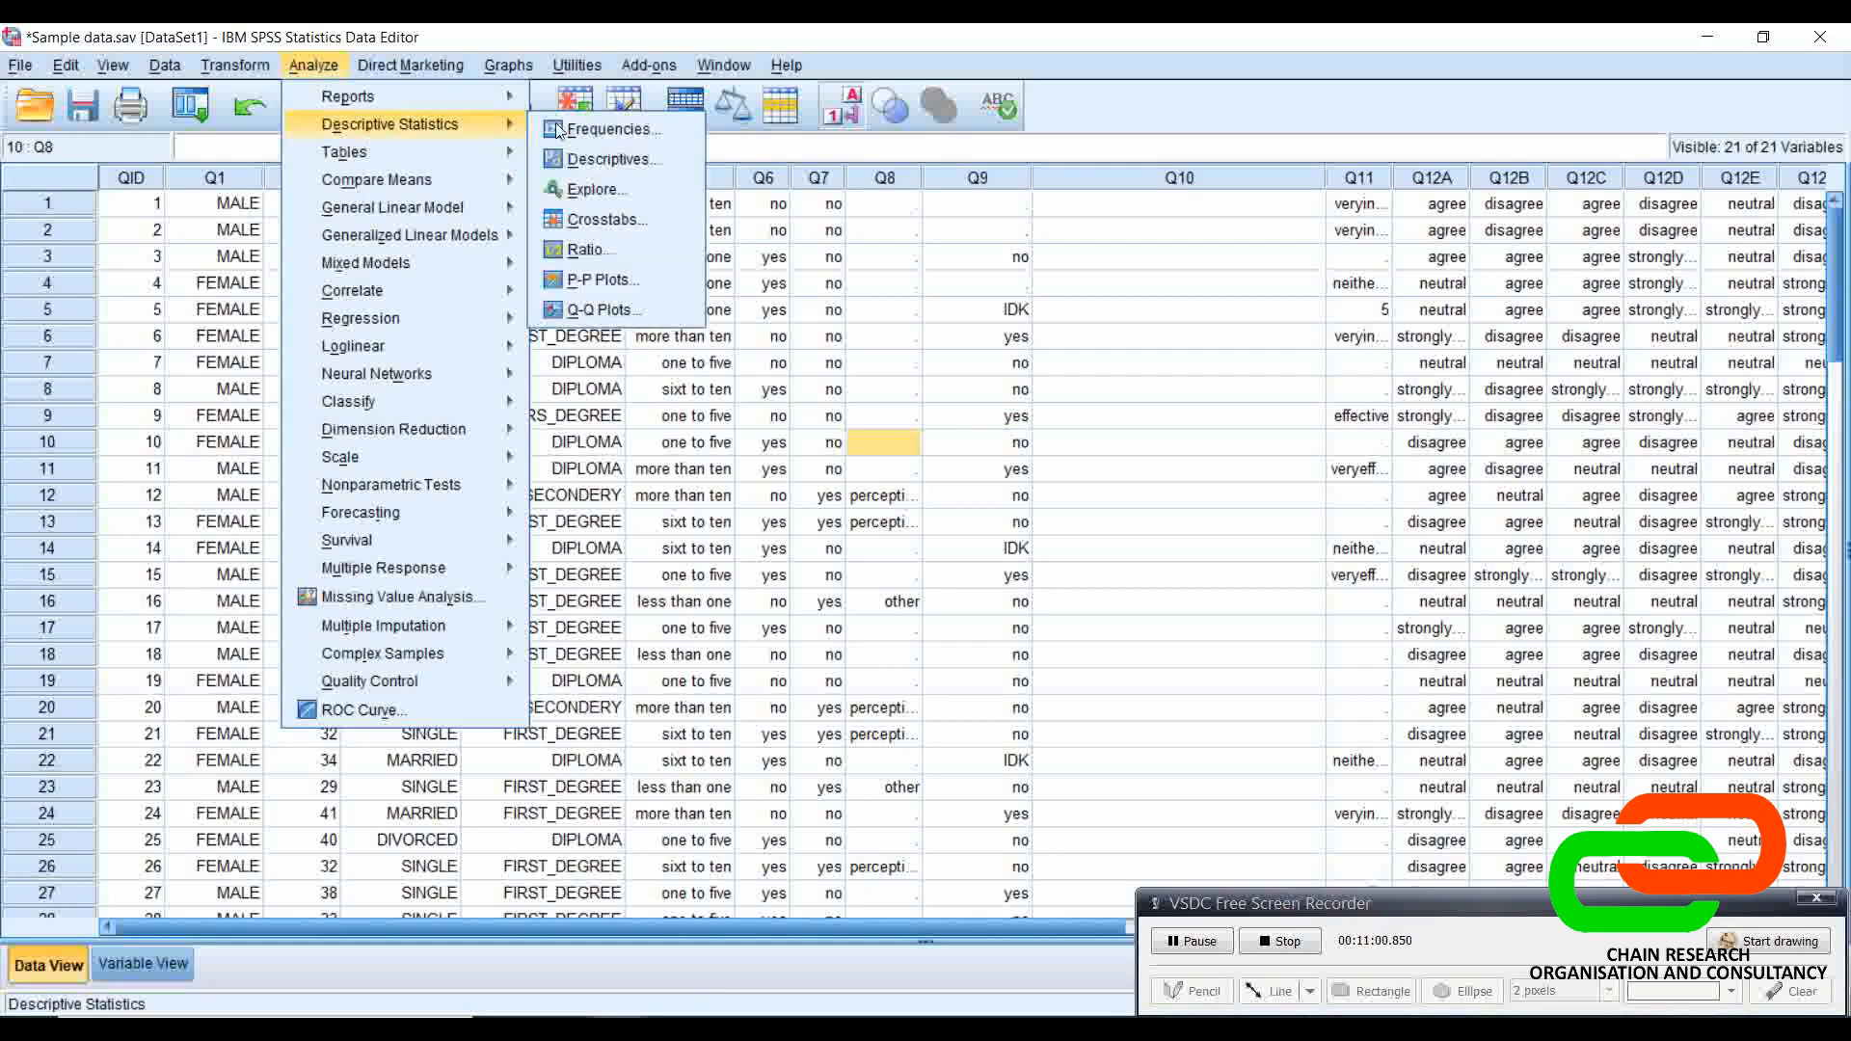
pyautogui.click(623, 223)
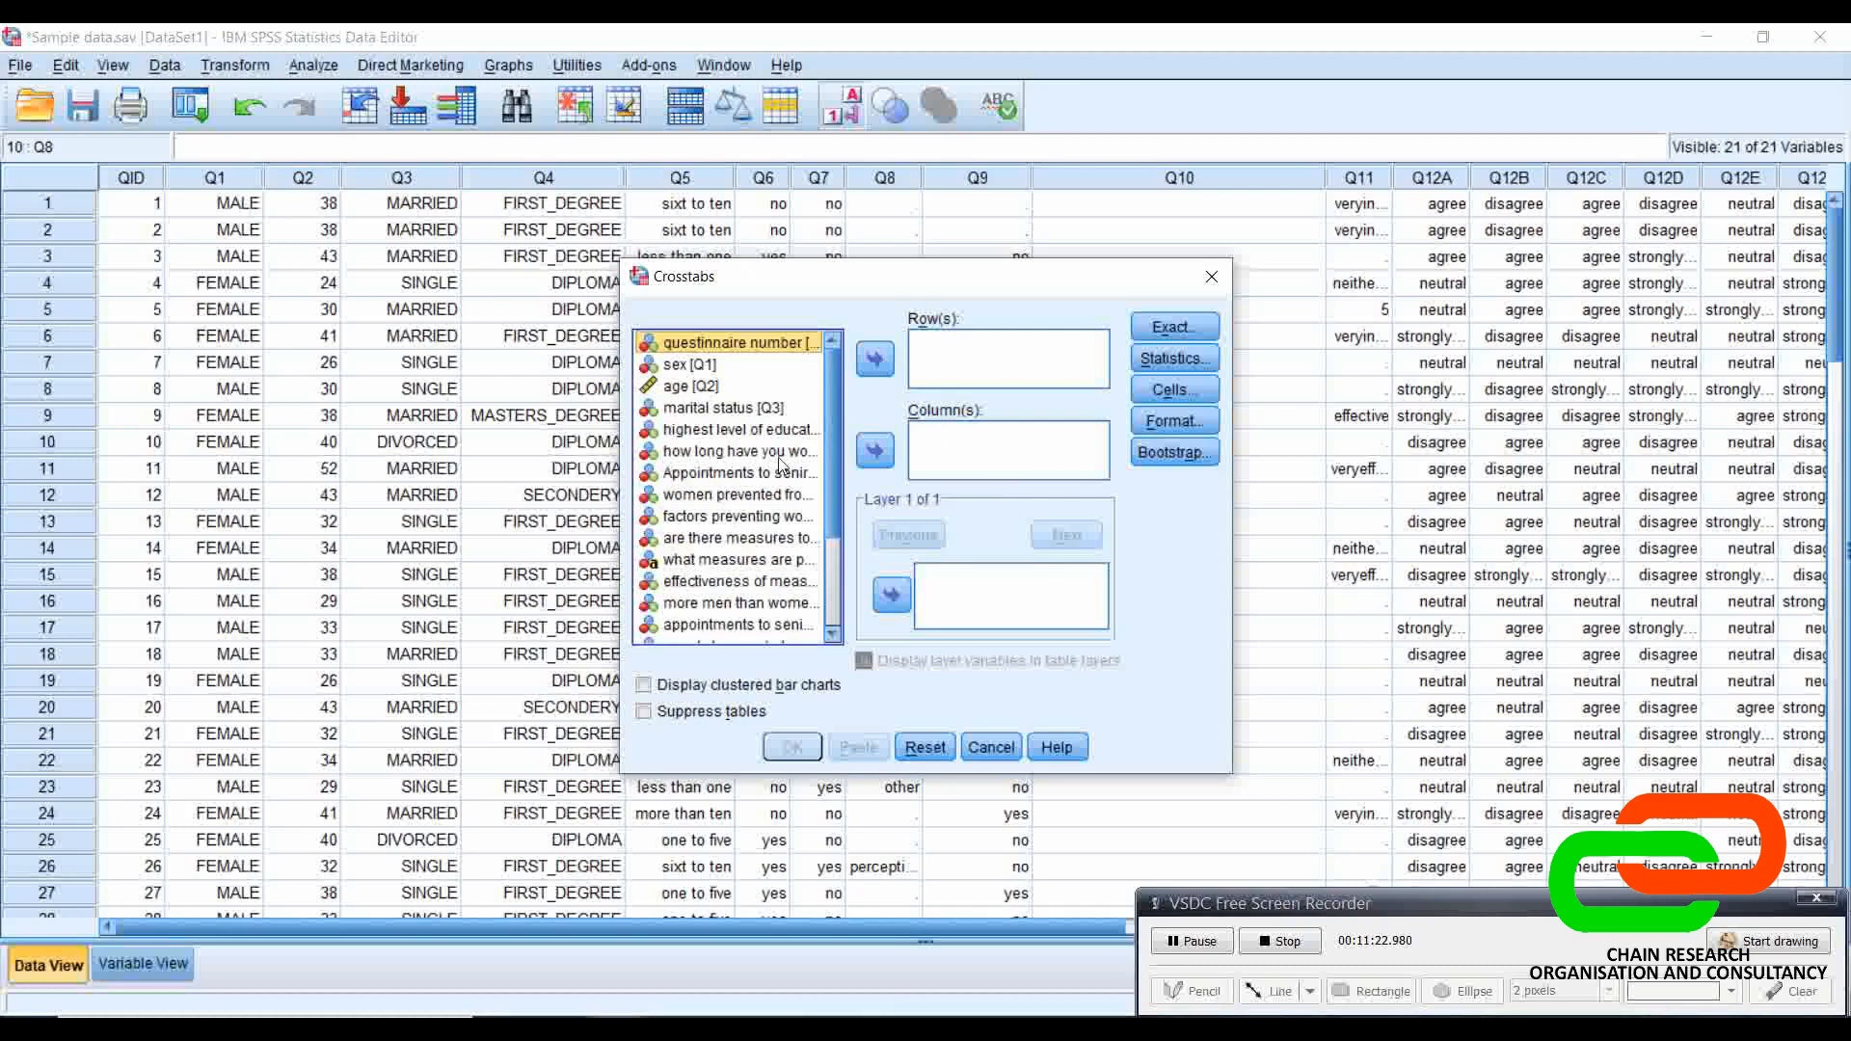
pyautogui.click(699, 366)
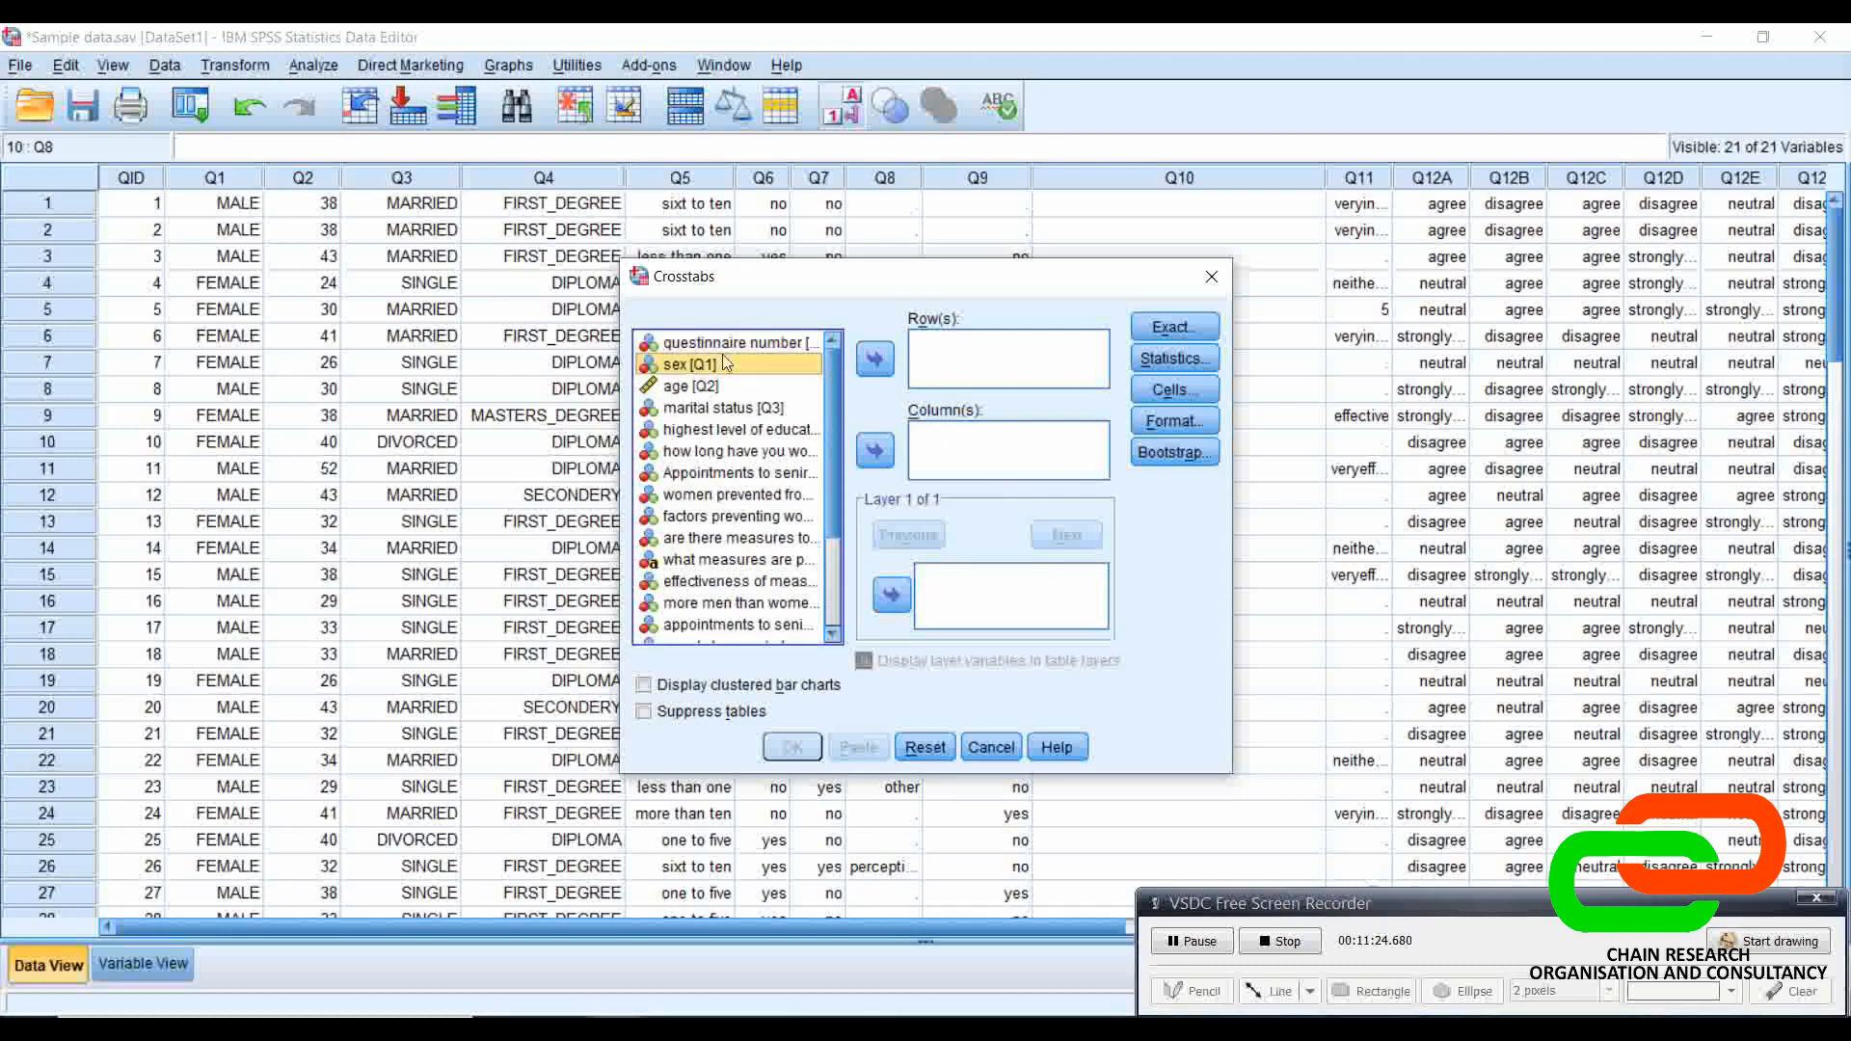
pyautogui.click(875, 358)
pyautogui.click(788, 387)
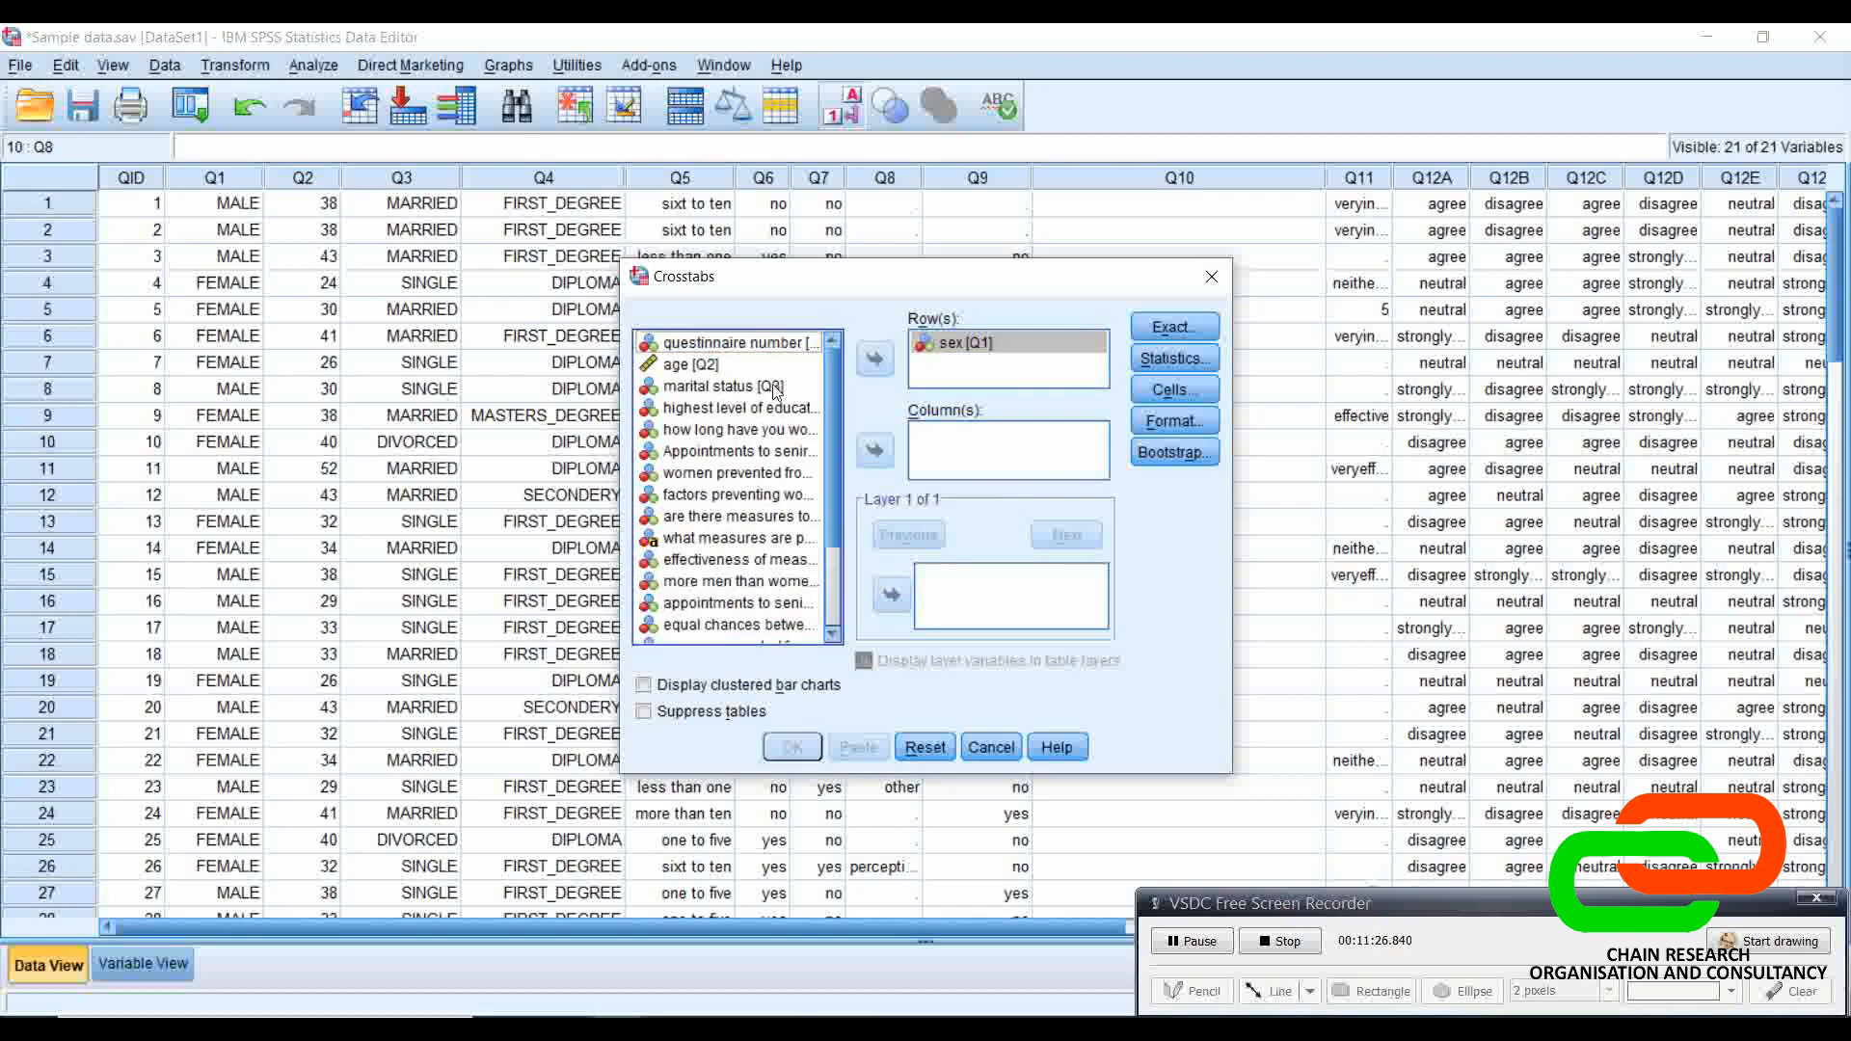
pyautogui.click(876, 452)
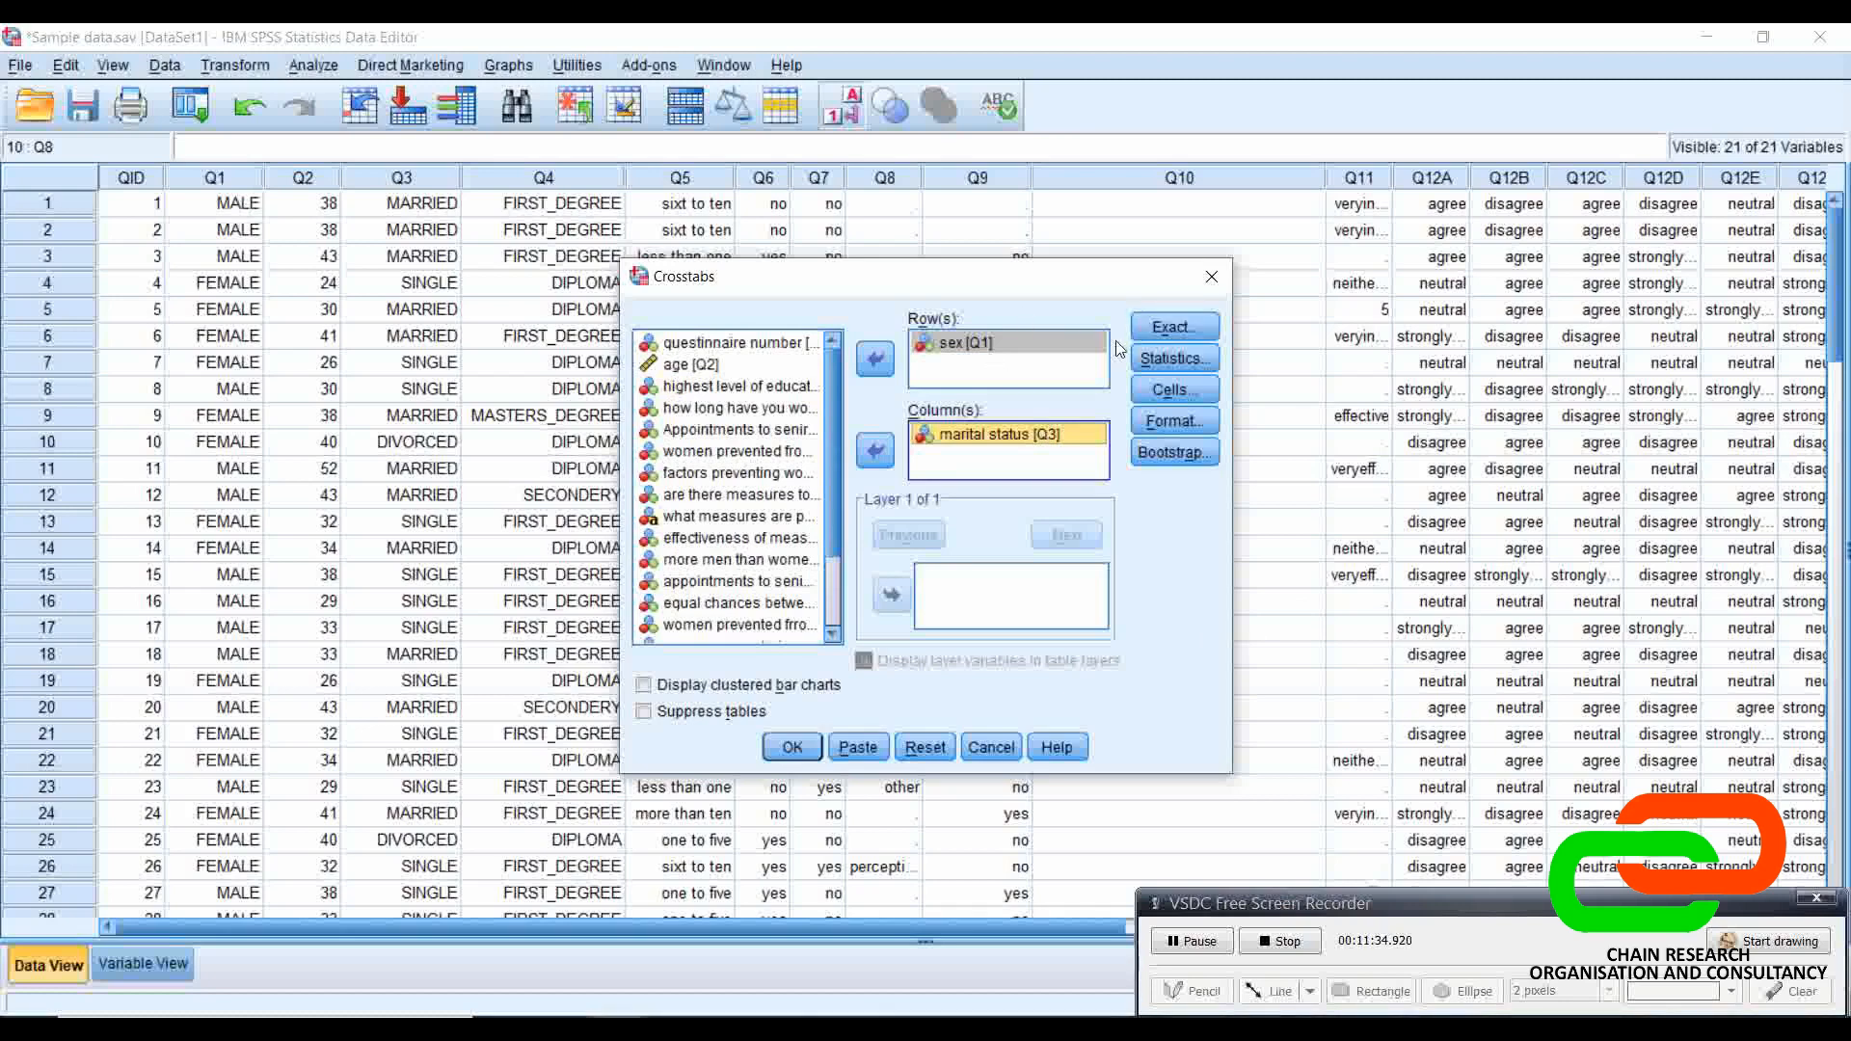
pyautogui.click(1149, 357)
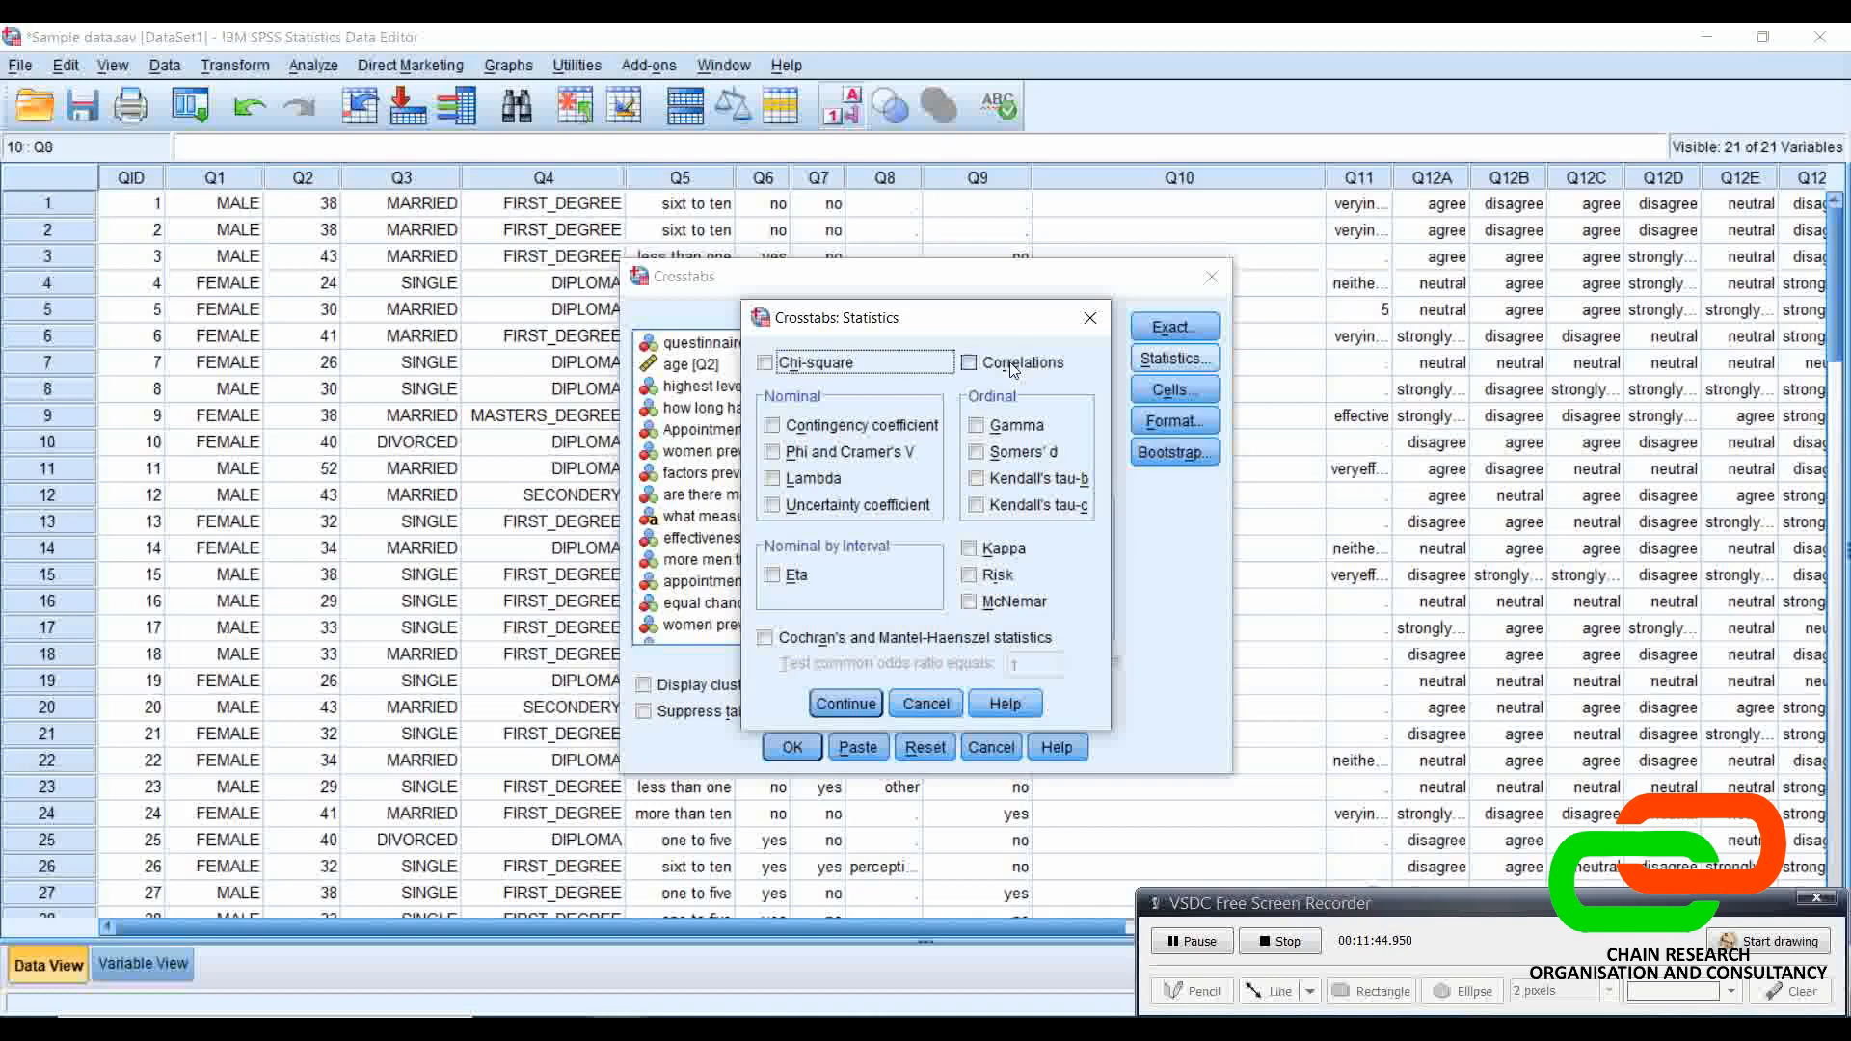
pyautogui.click(777, 456)
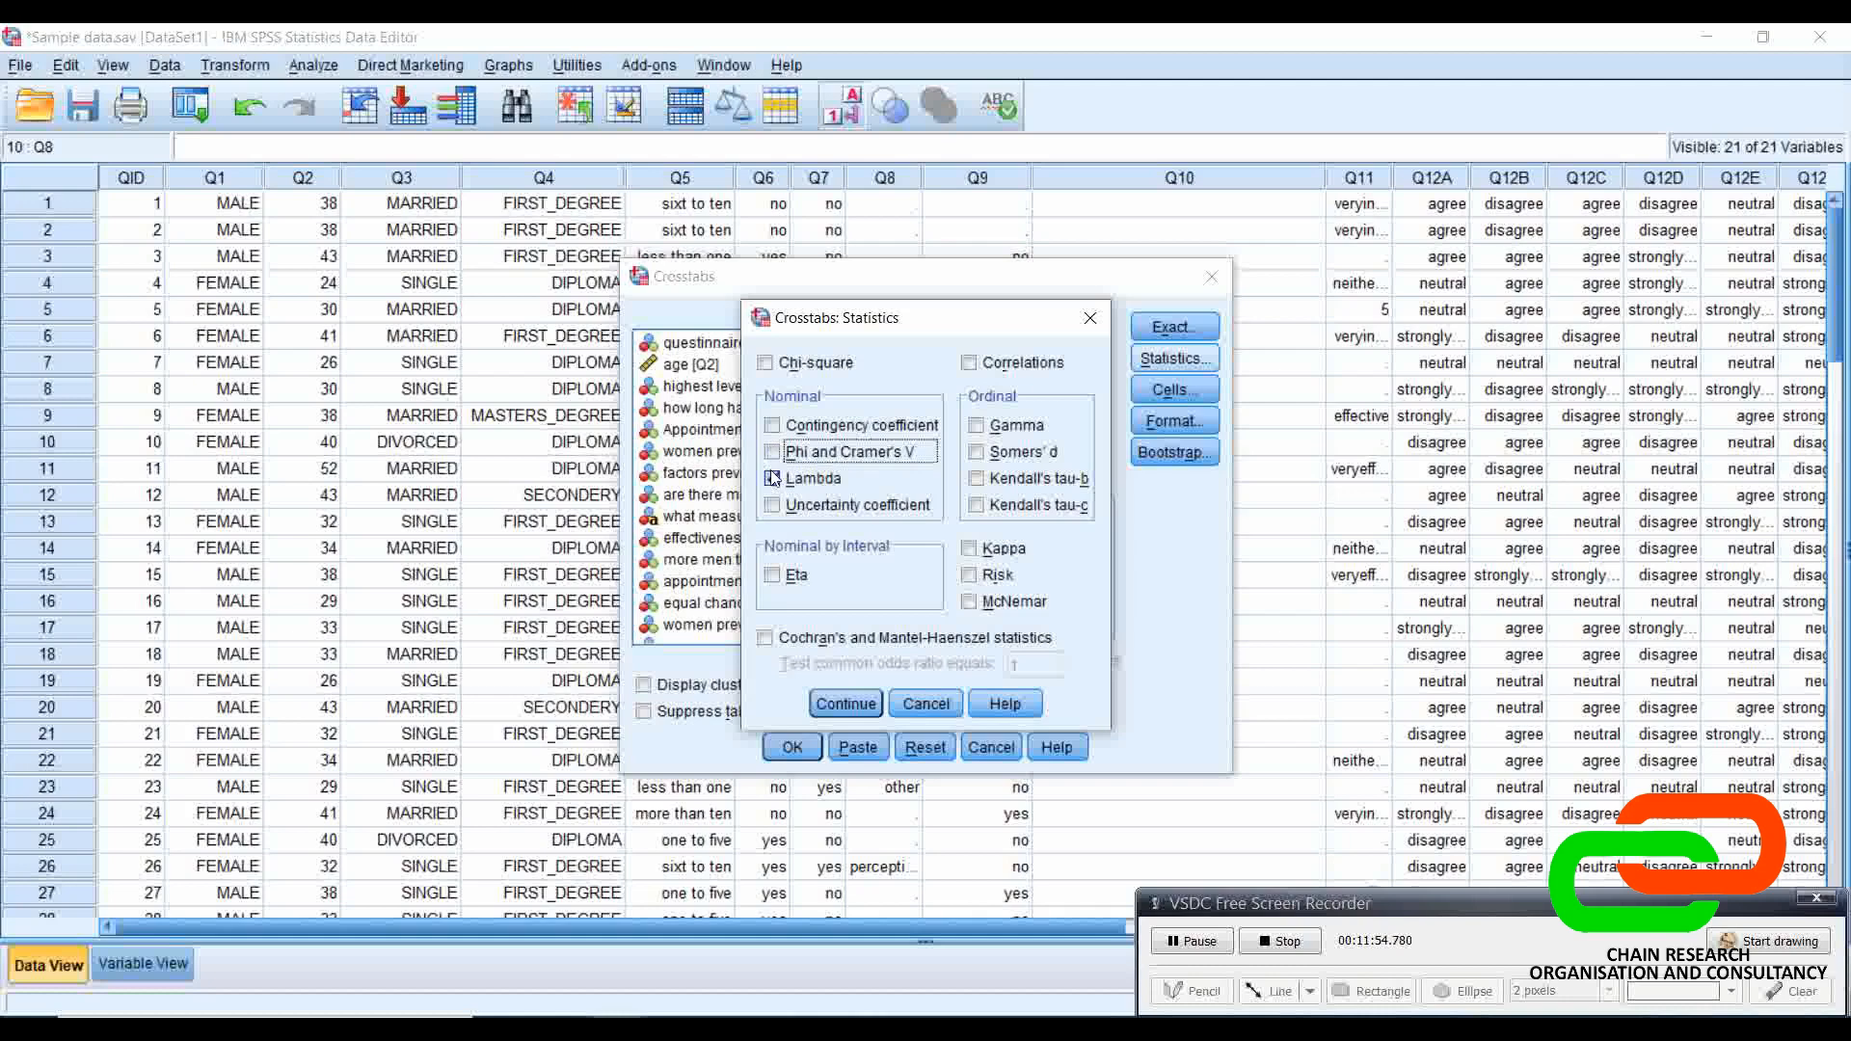
pyautogui.click(773, 477)
pyautogui.click(912, 692)
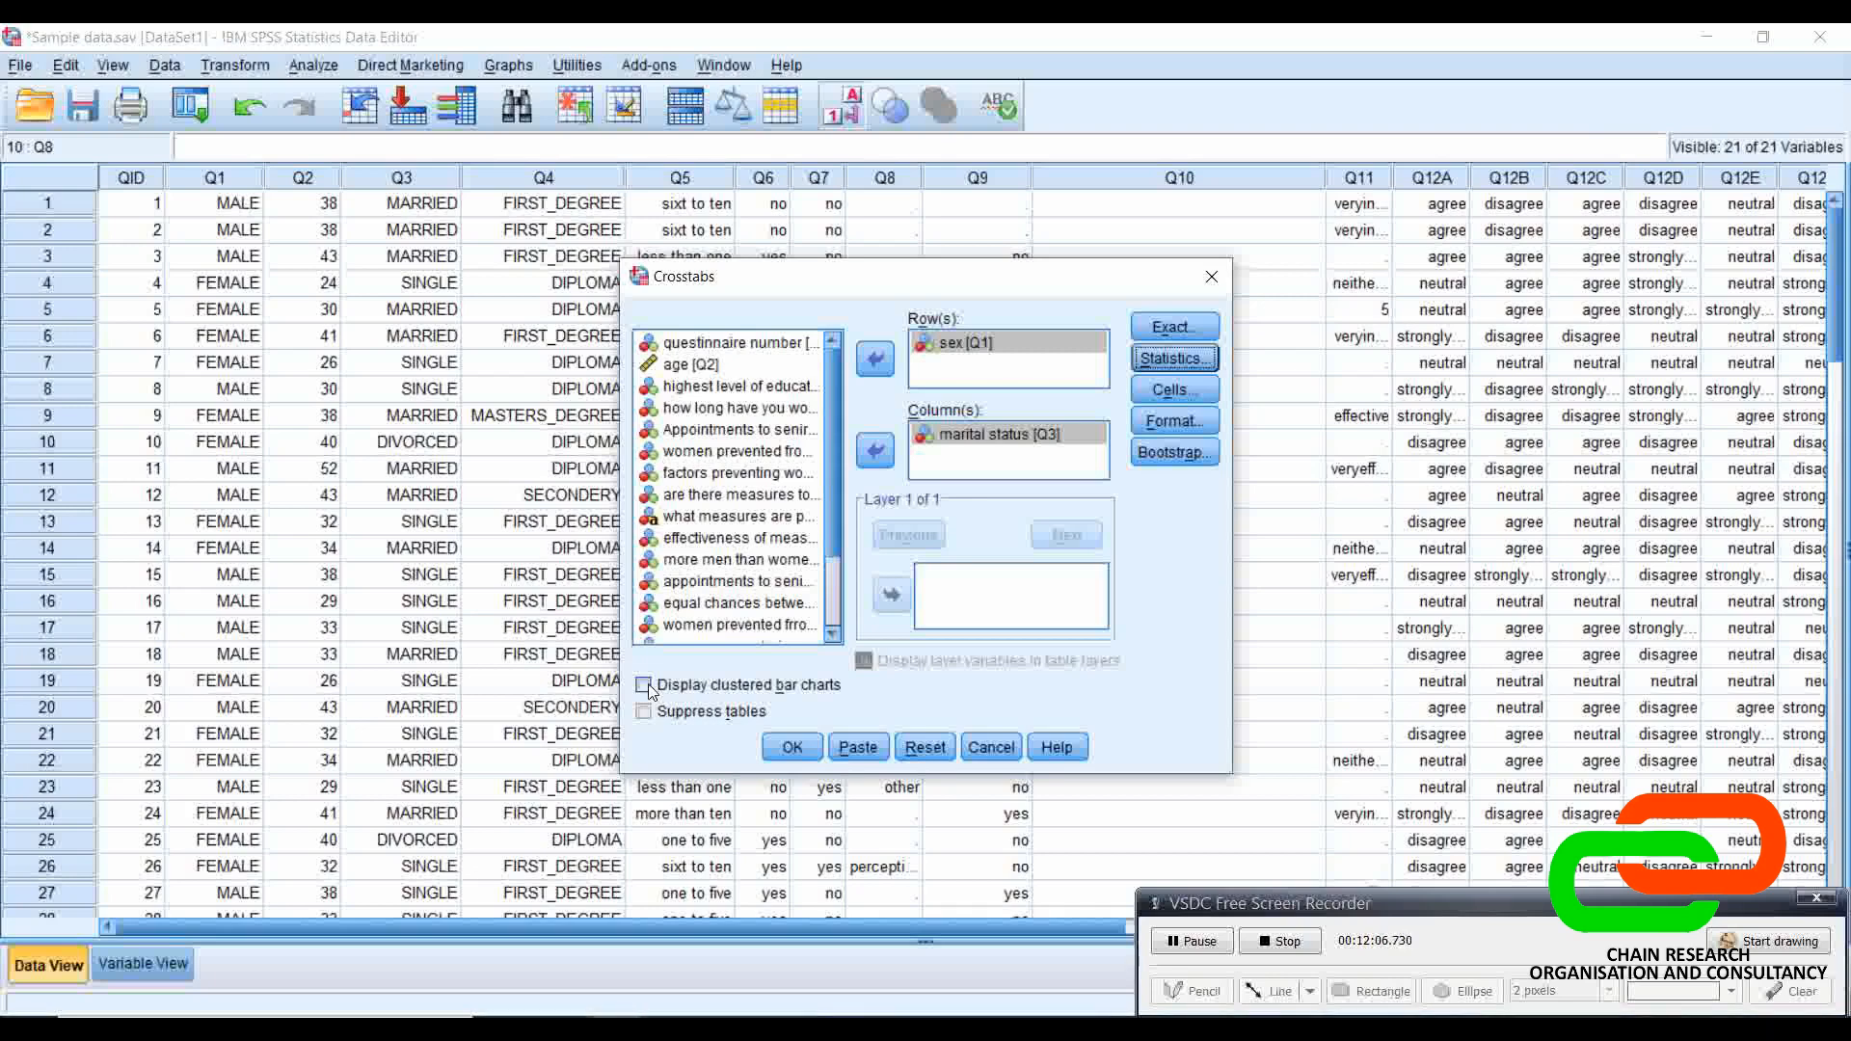
# Step: Run the sex by marital status crosstabulation with clustered bar charts displayed, and examine the resulting crosstabulation table
pyautogui.click(644, 686)
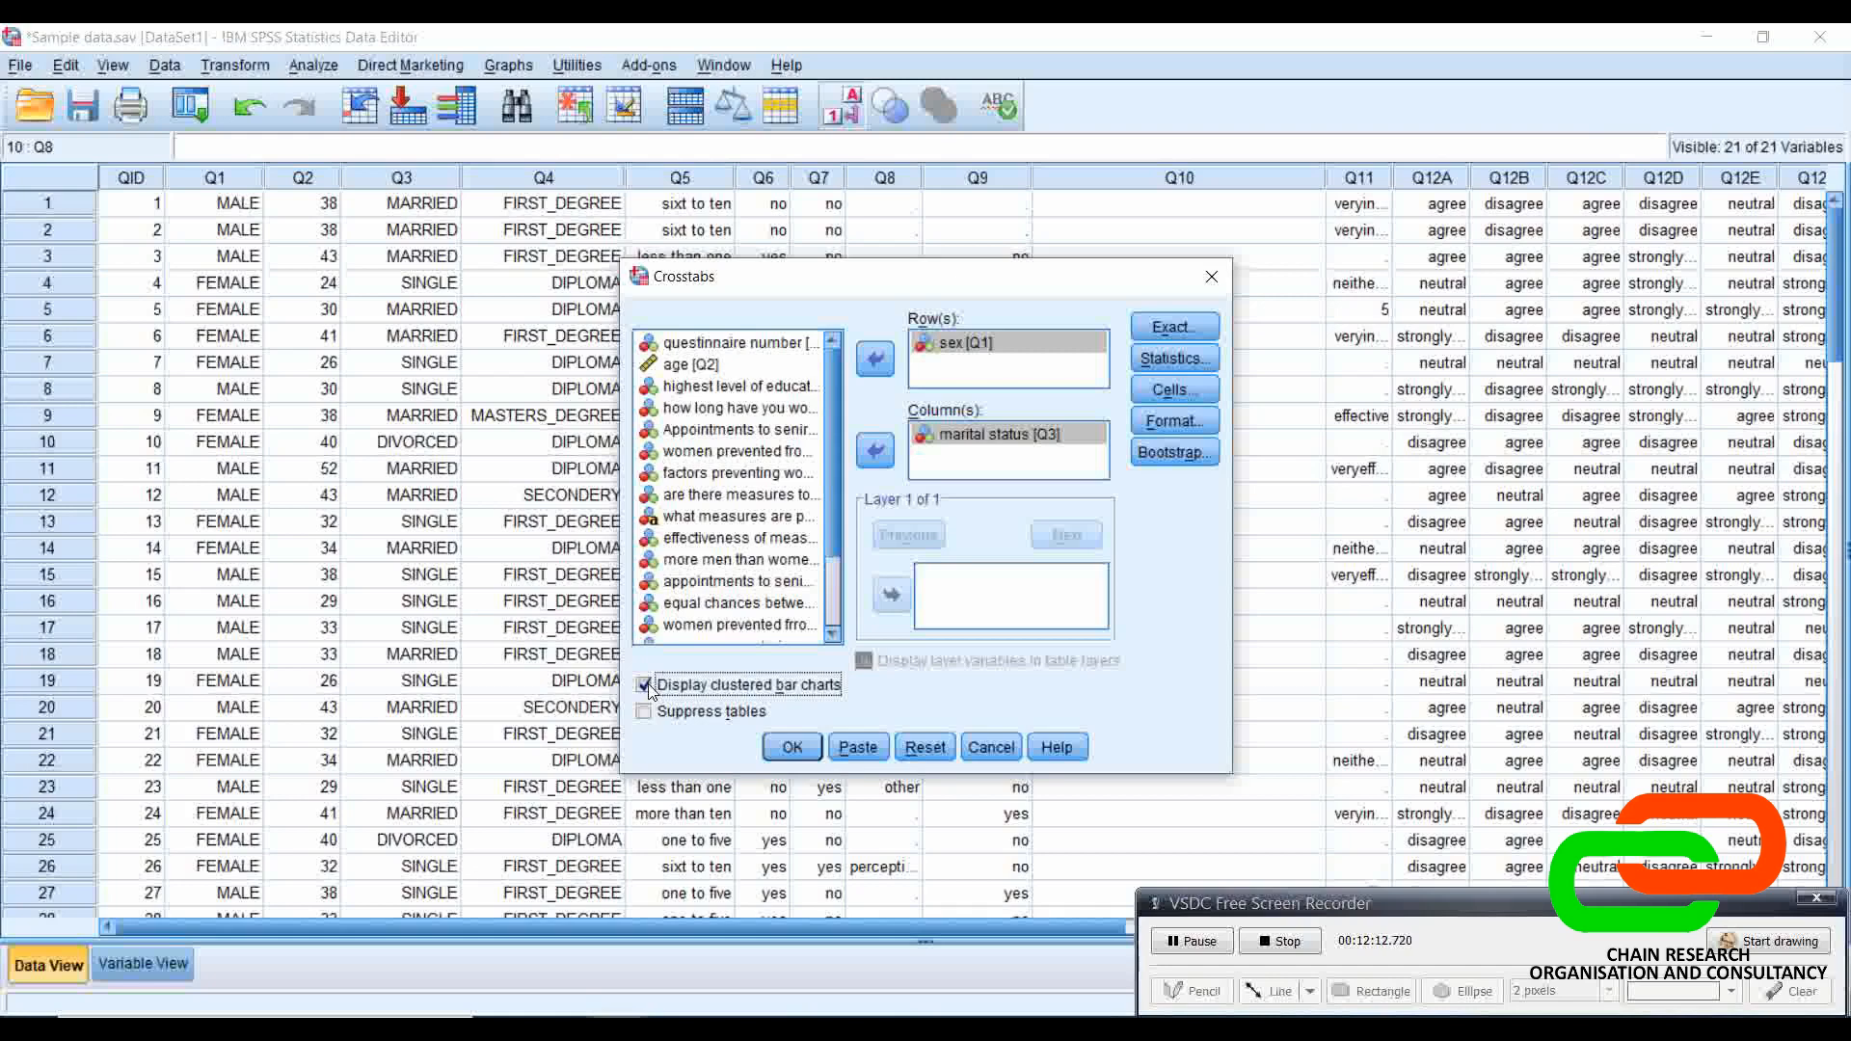
pyautogui.click(794, 750)
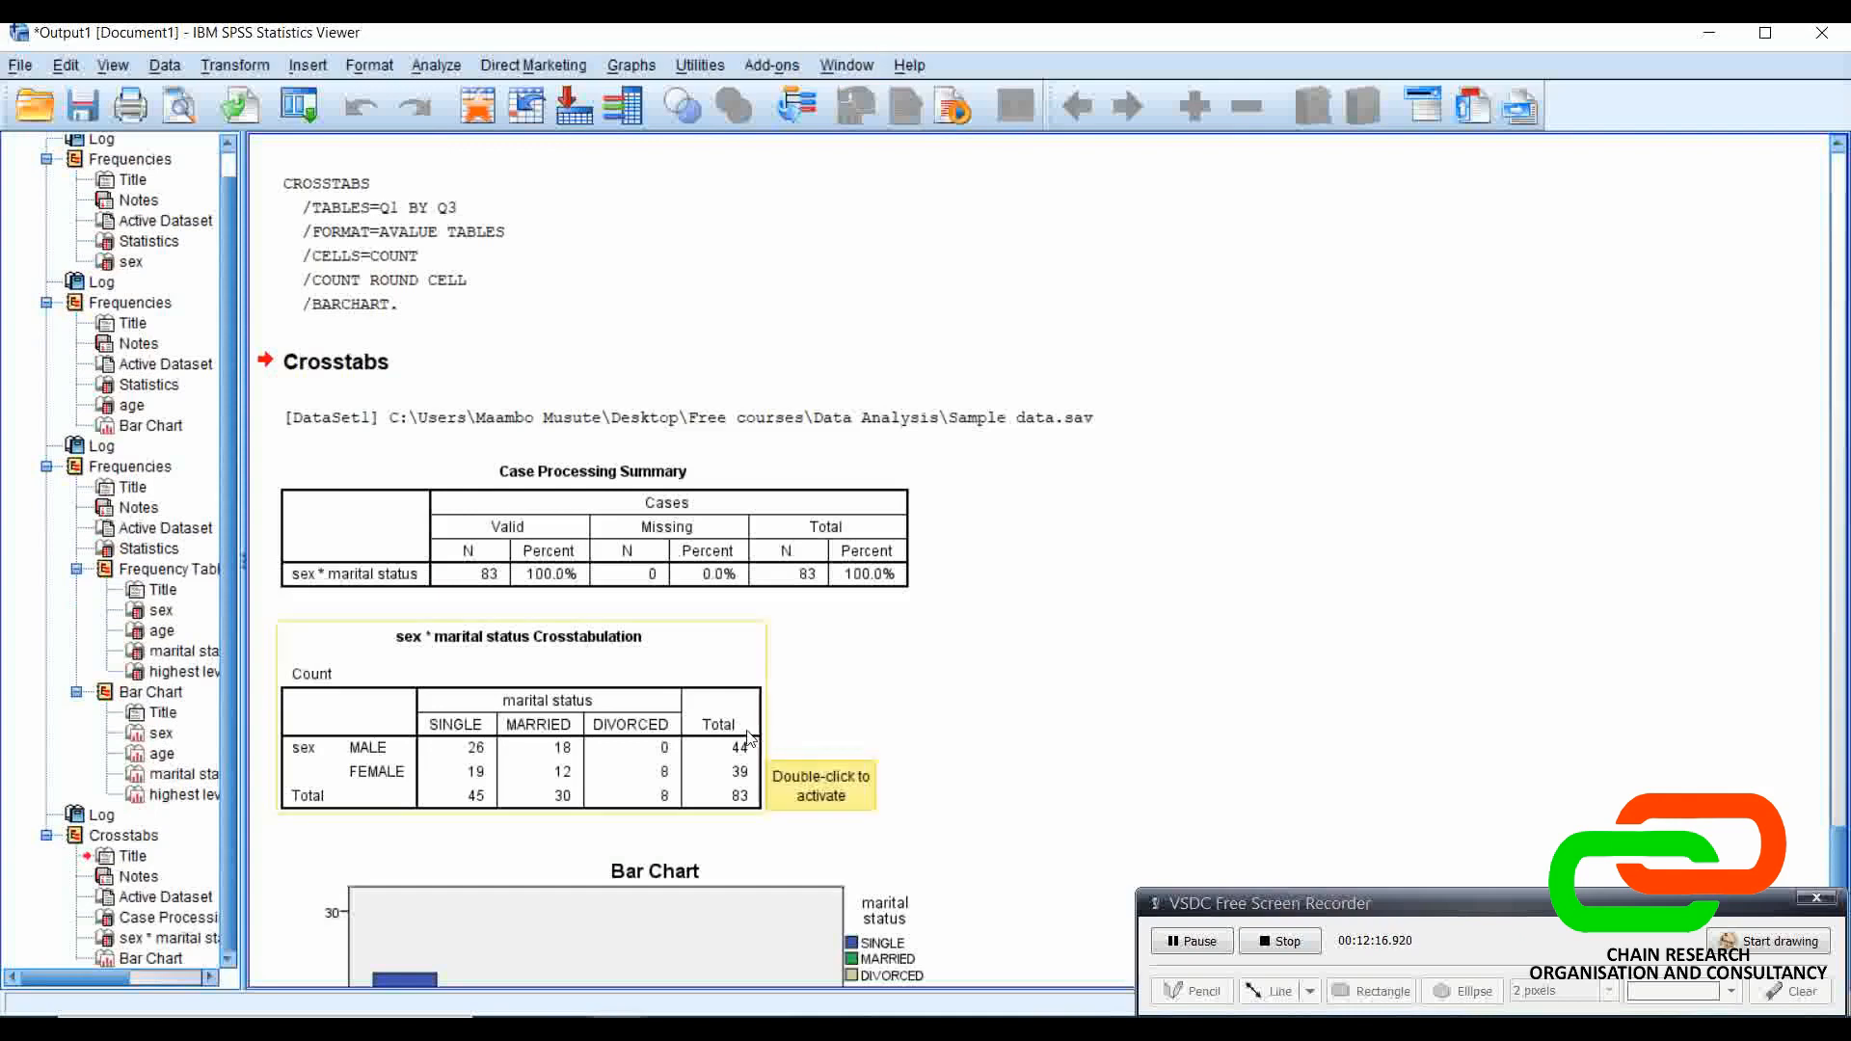
pyautogui.click(386, 713)
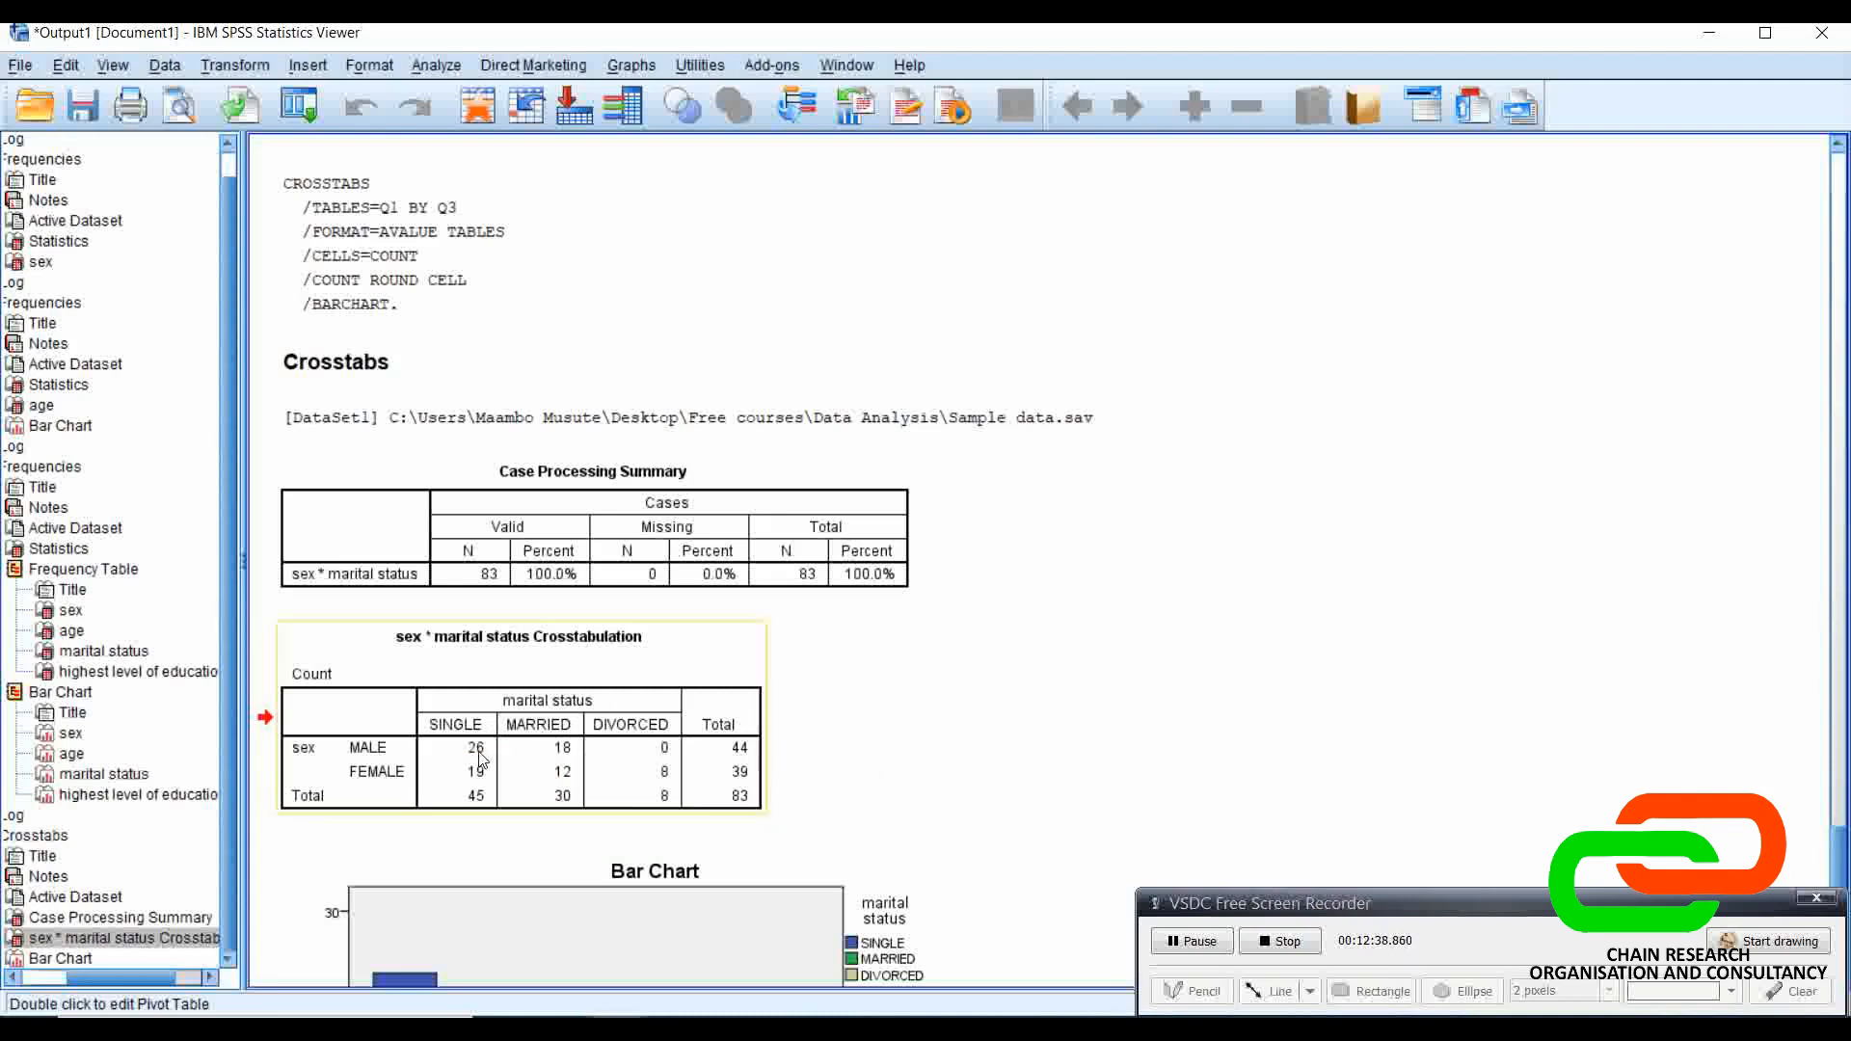
pyautogui.click(559, 752)
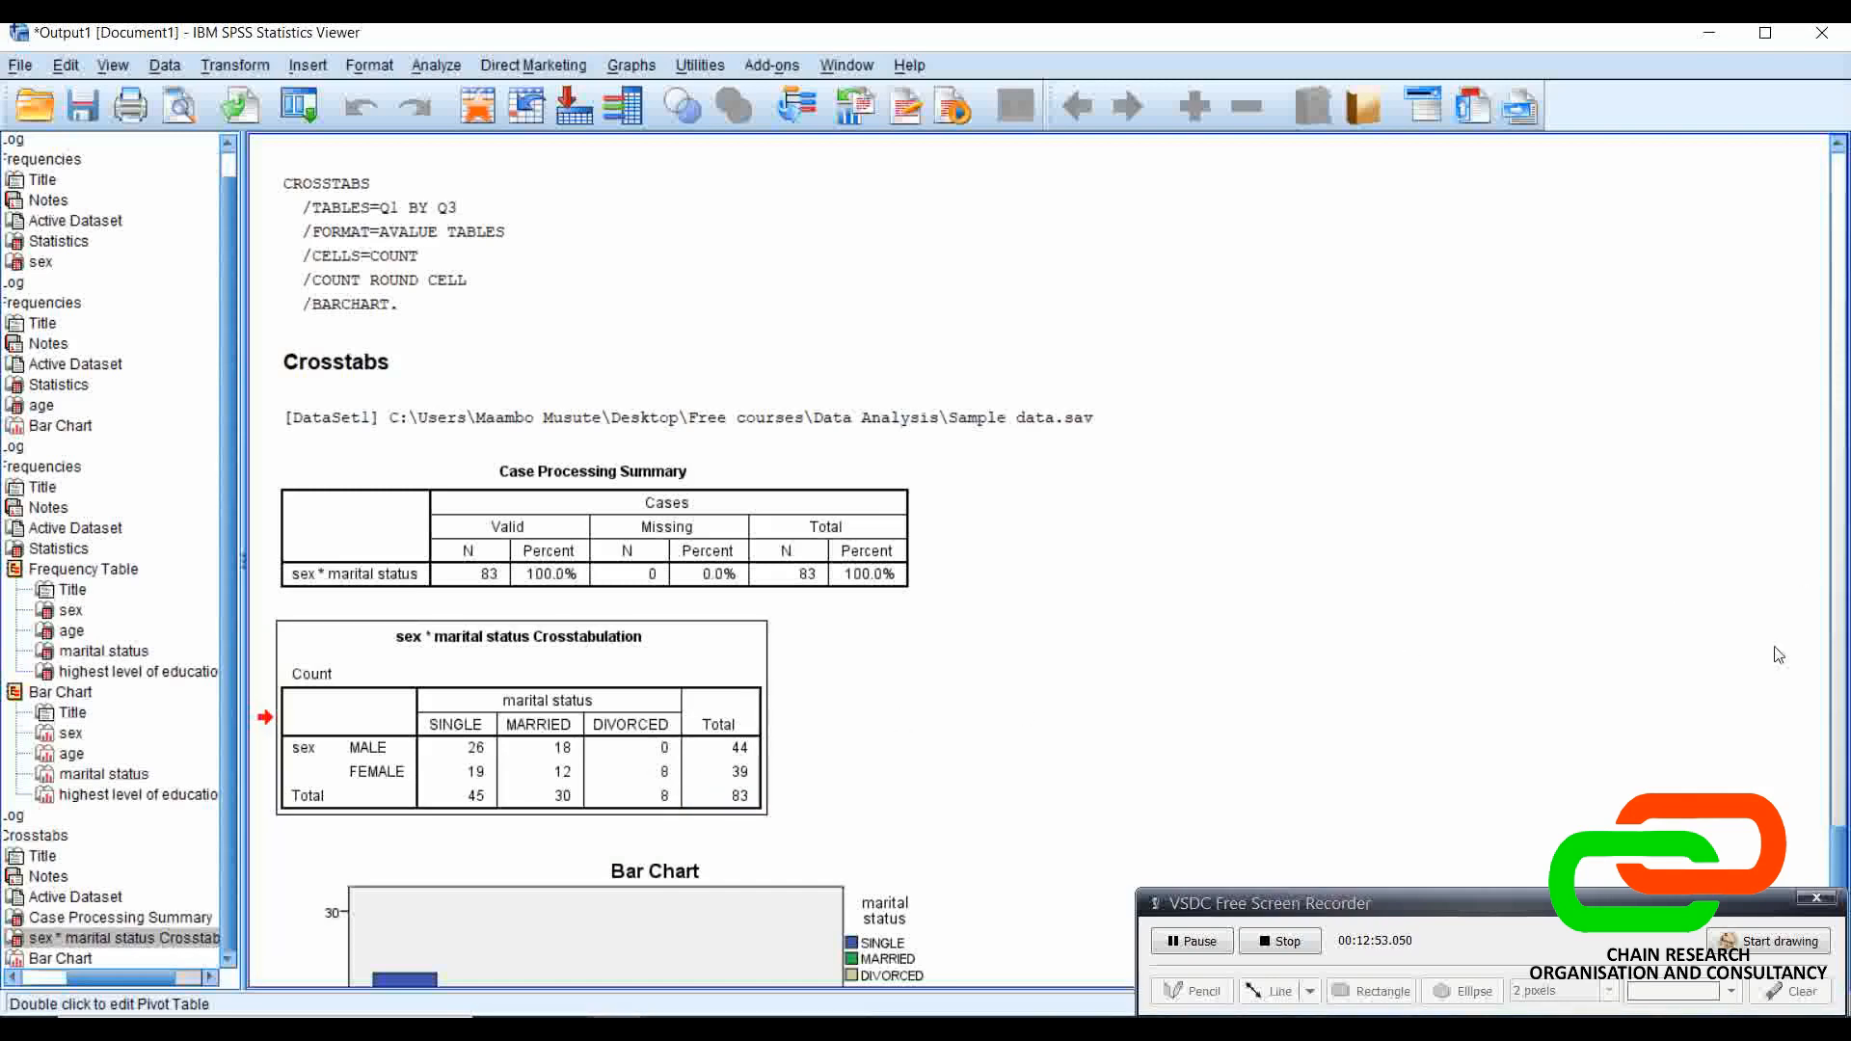
# Step: Examine the sex by marital status clustered bar chart, and inspect the age values in the Q2 column of the Sample data.sav dataset
pyautogui.scroll(3, 1840, 835)
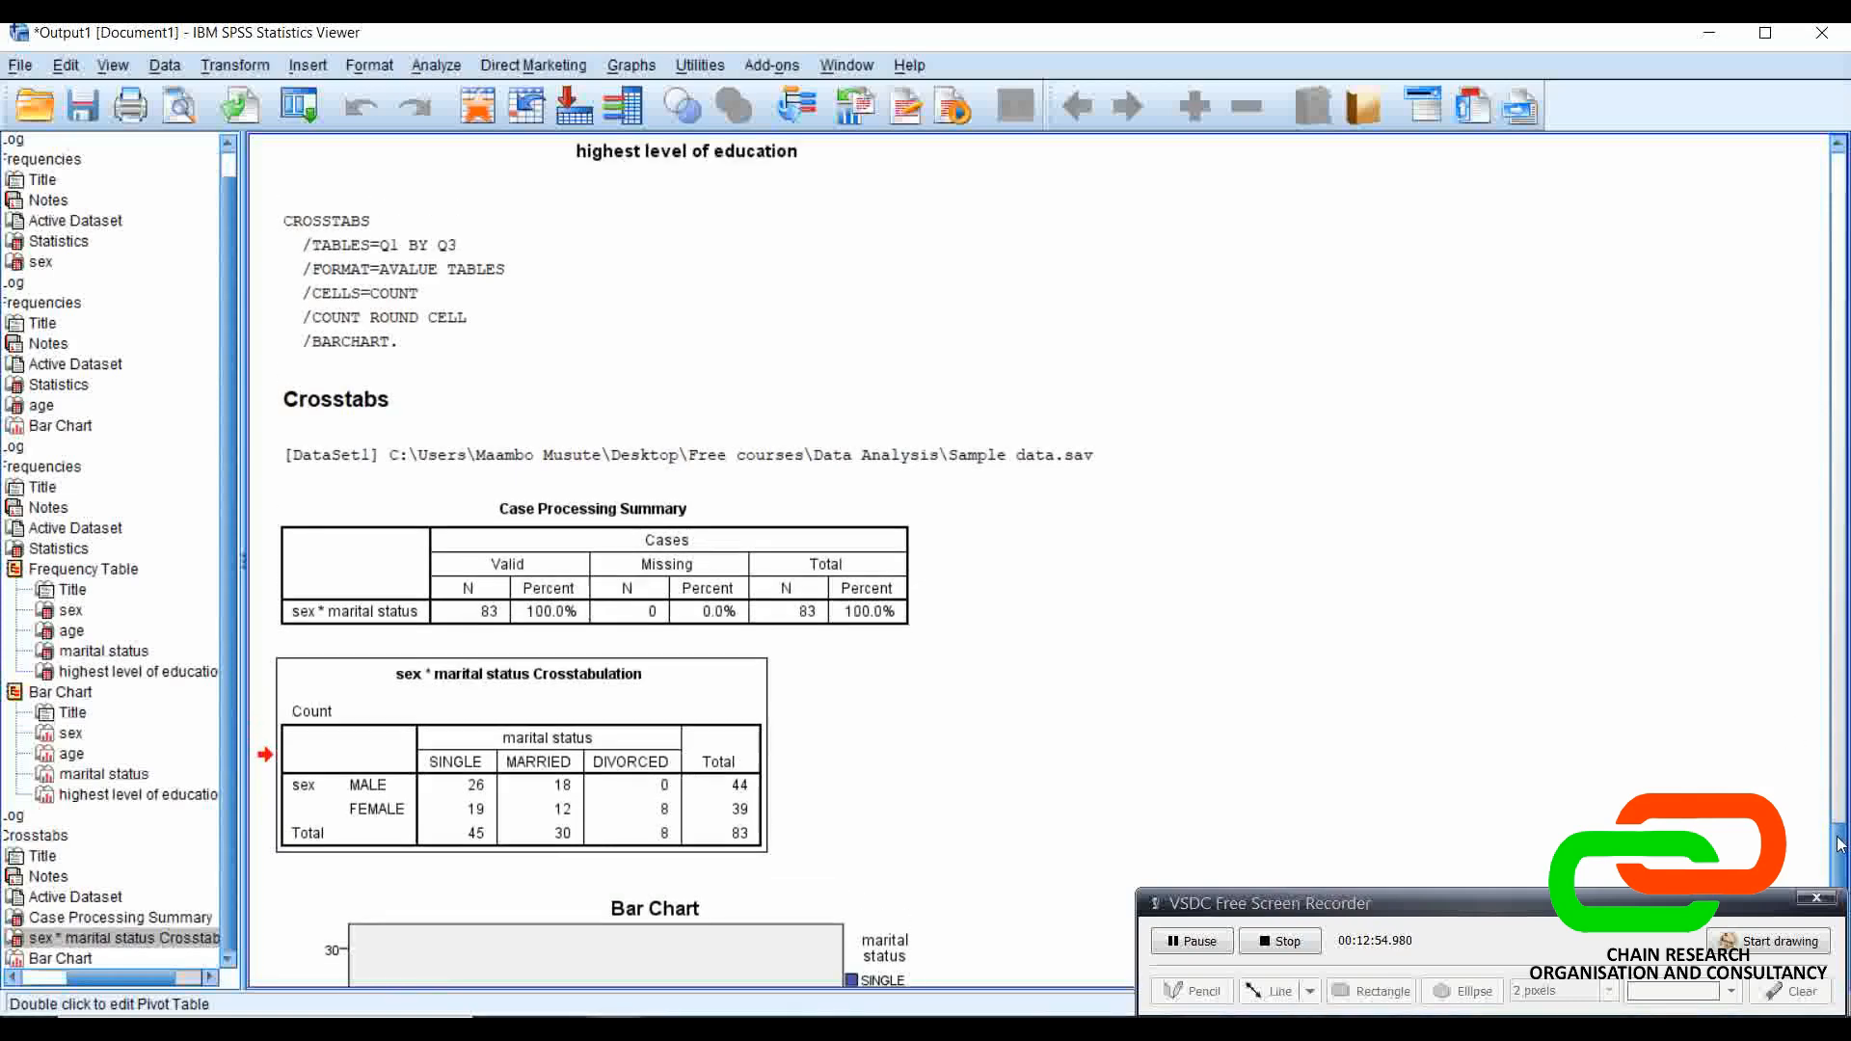
pyautogui.moveTo(1838, 828); pyautogui.dragTo(1842, 901)
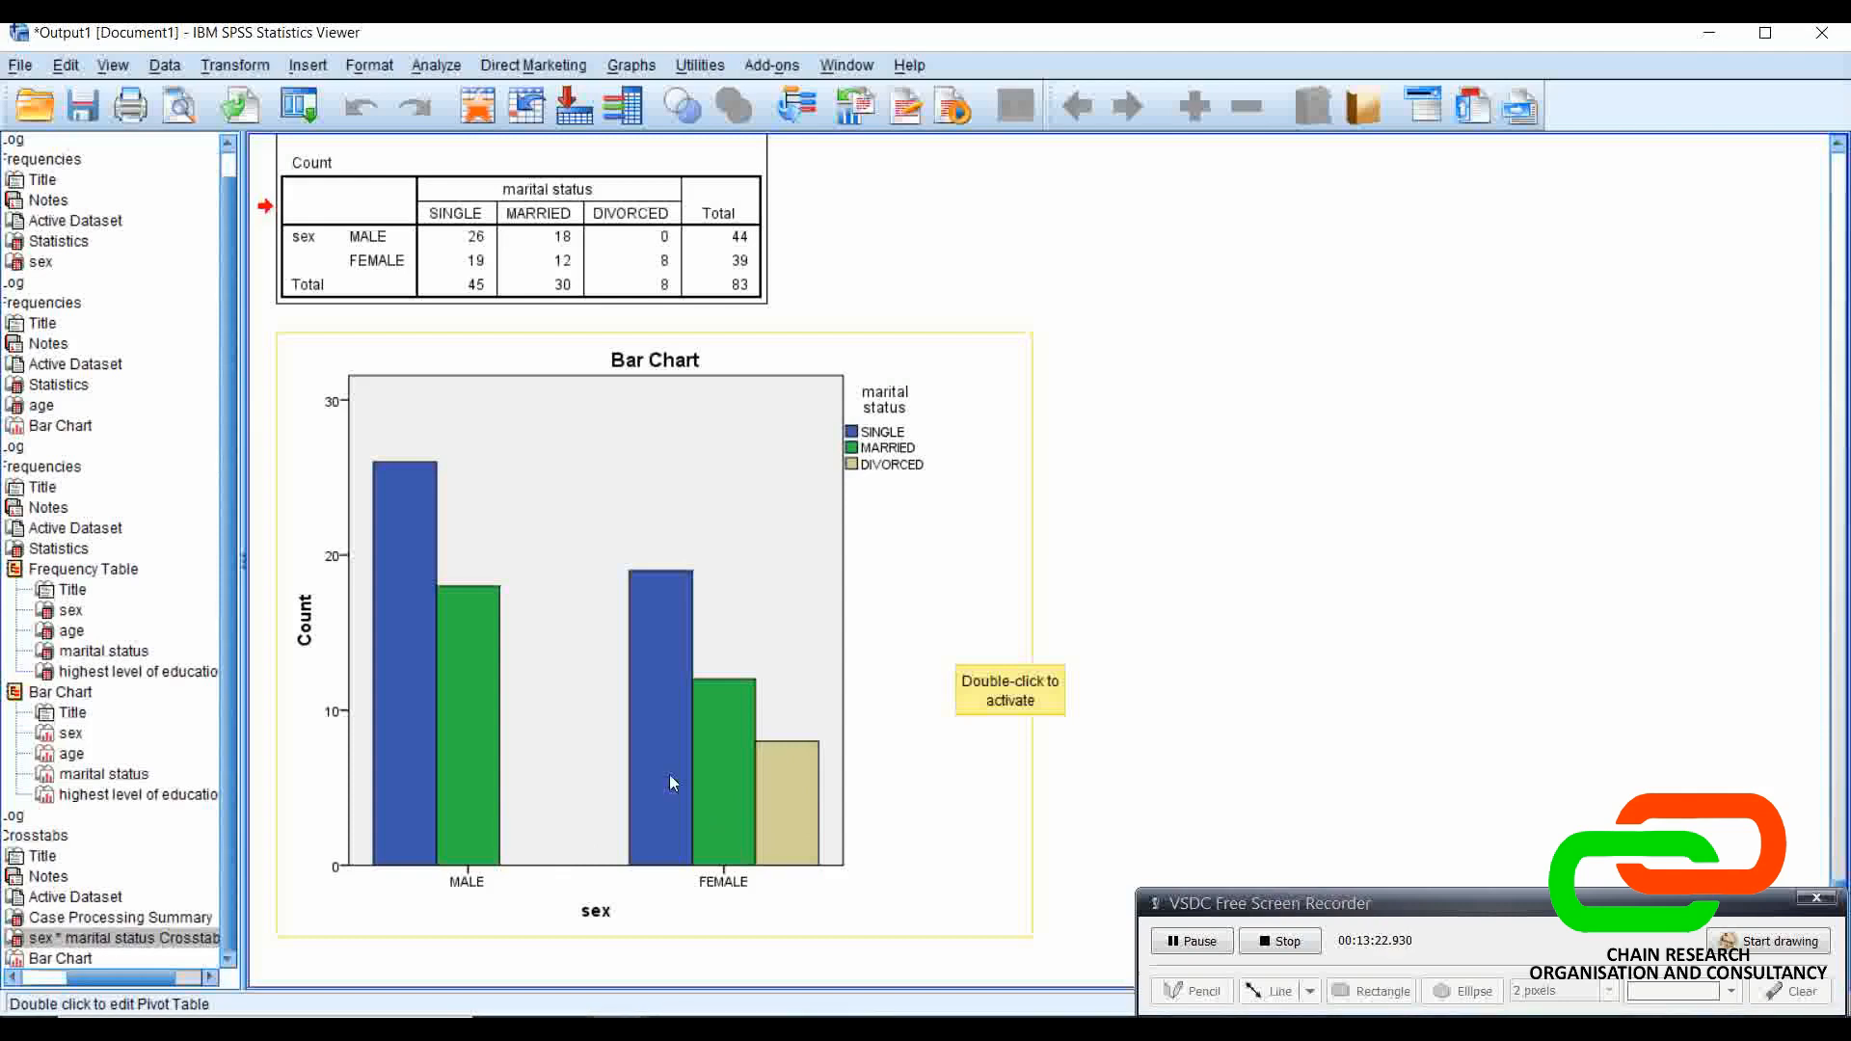
pyautogui.click(674, 1017)
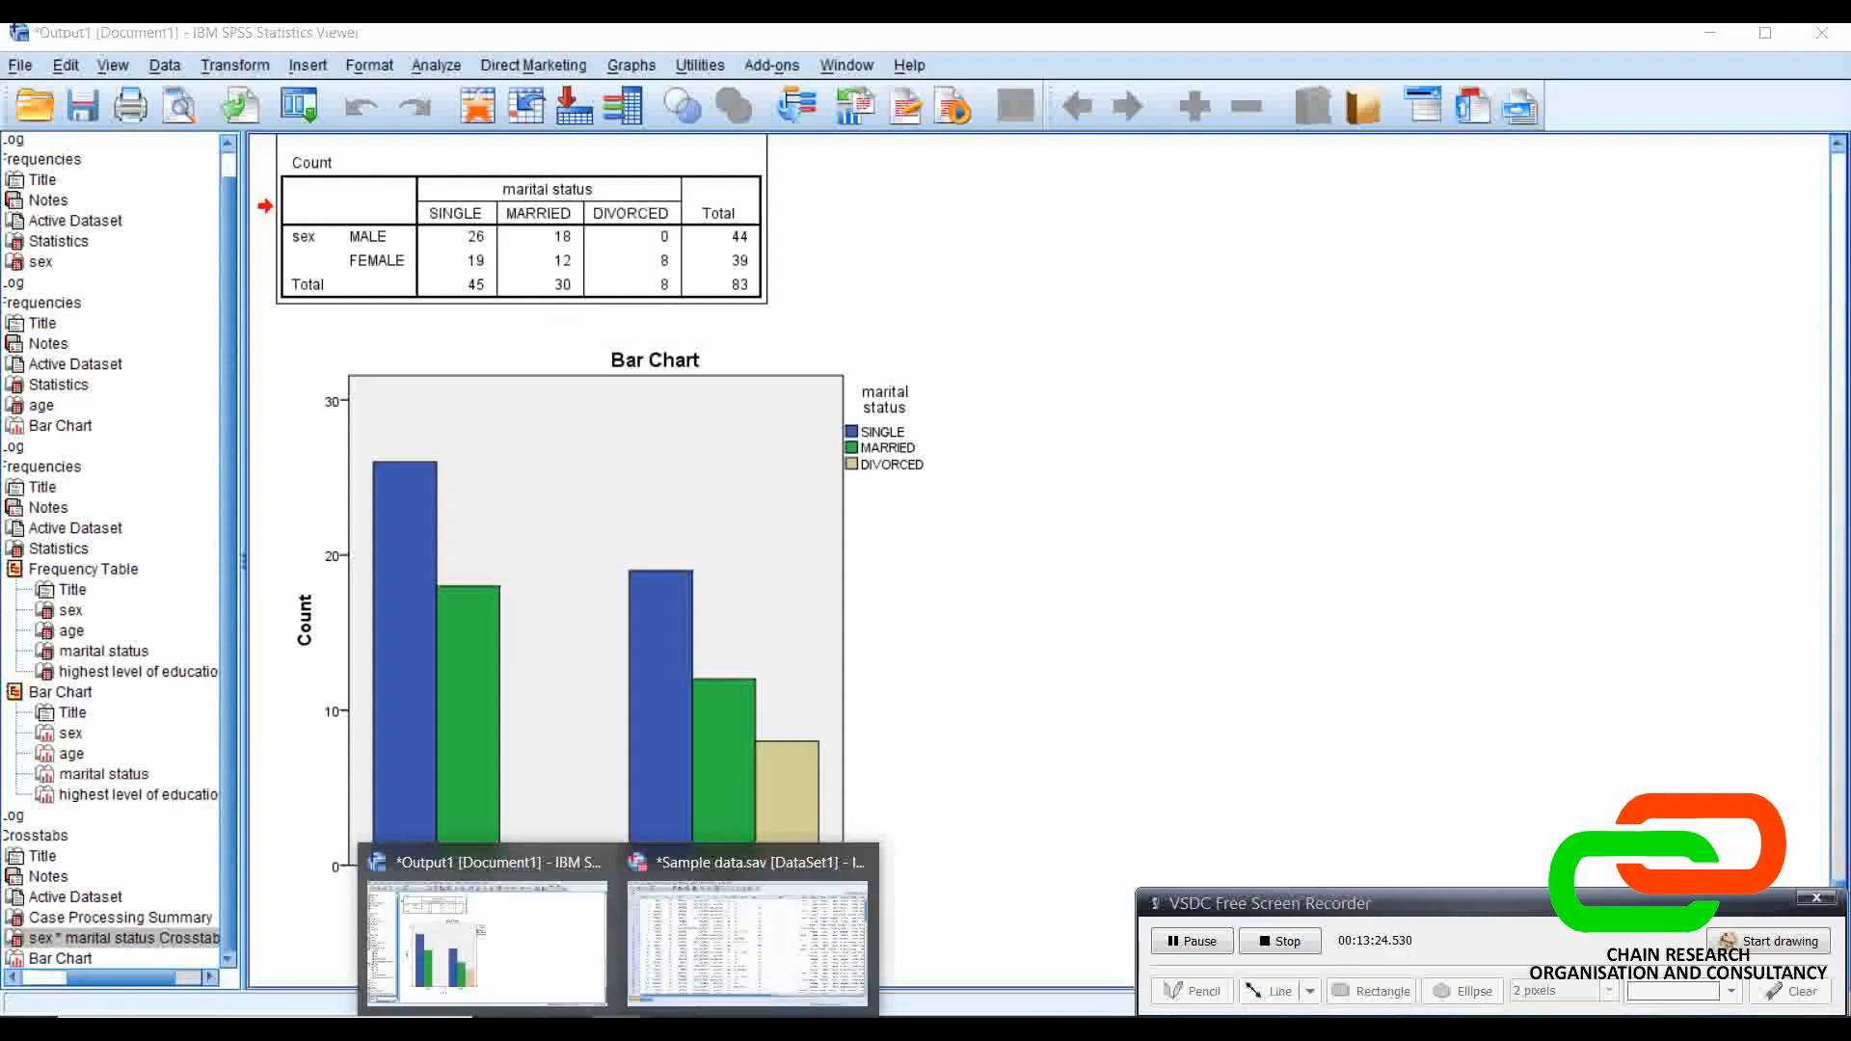
pyautogui.click(738, 970)
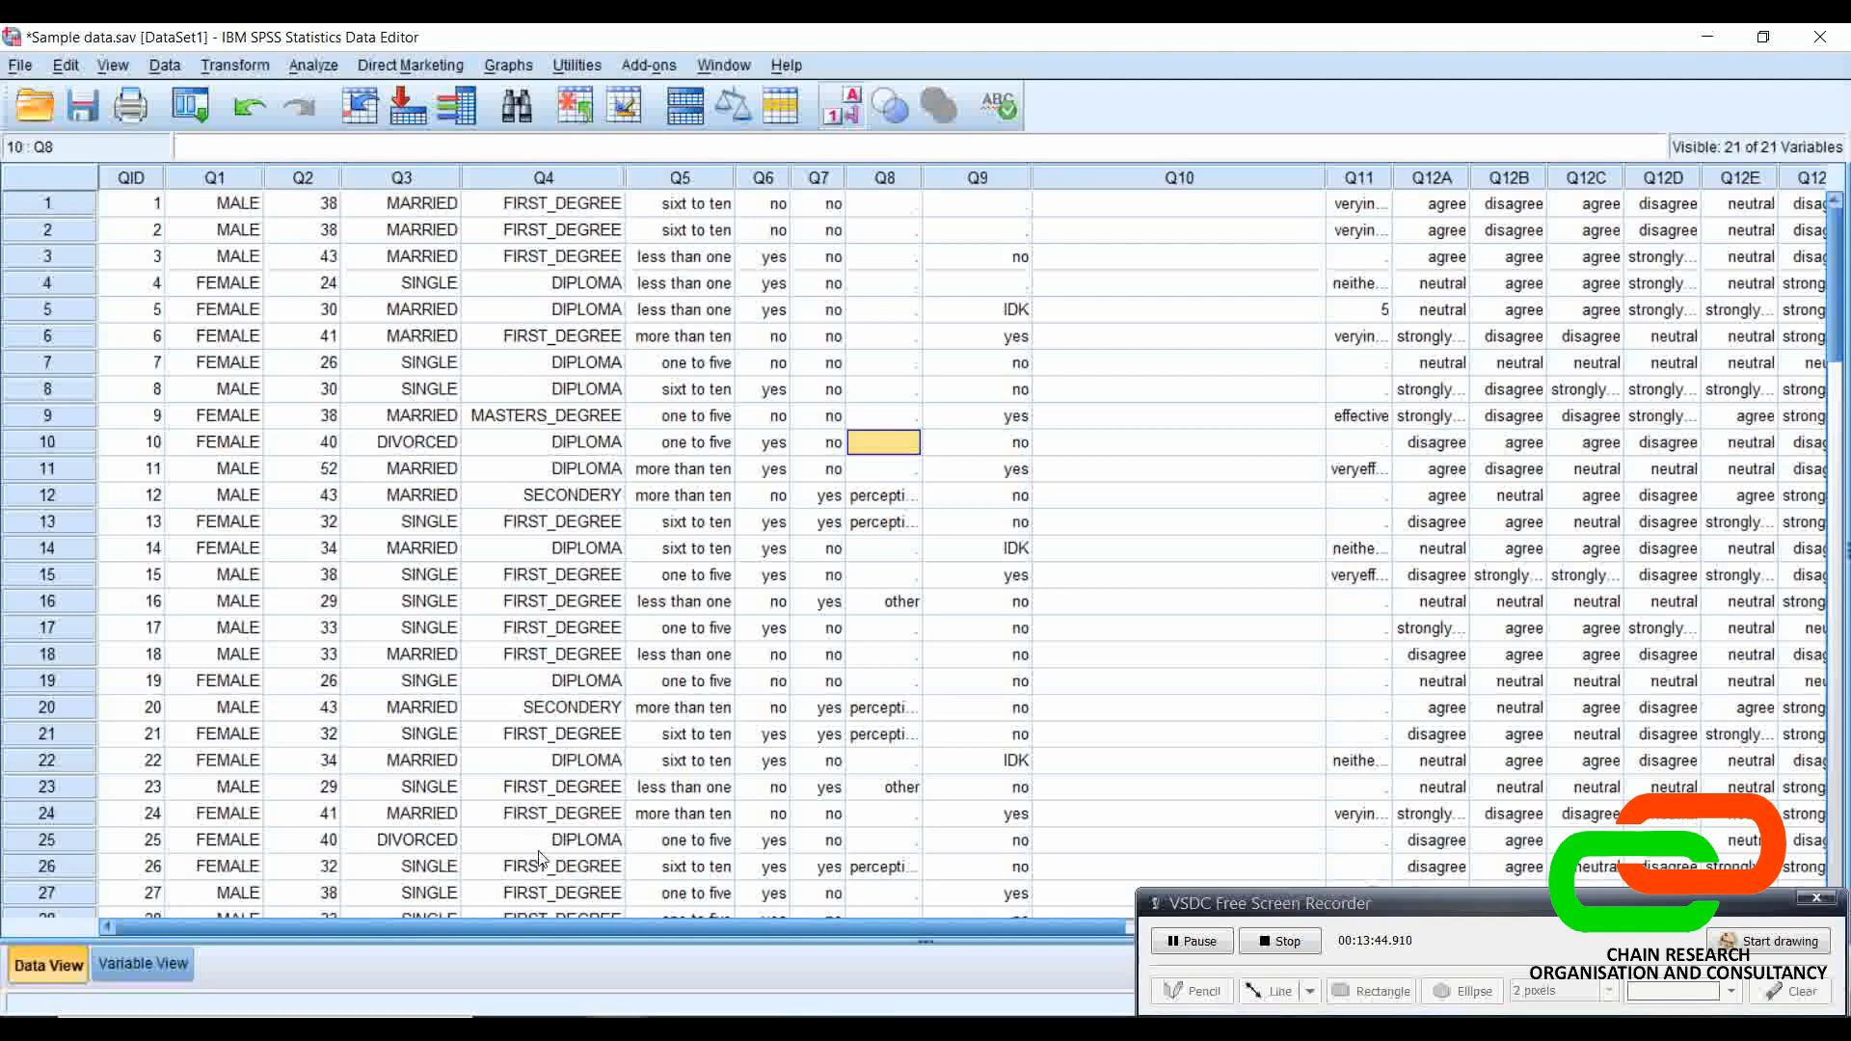
pyautogui.moveTo(615, 1028)
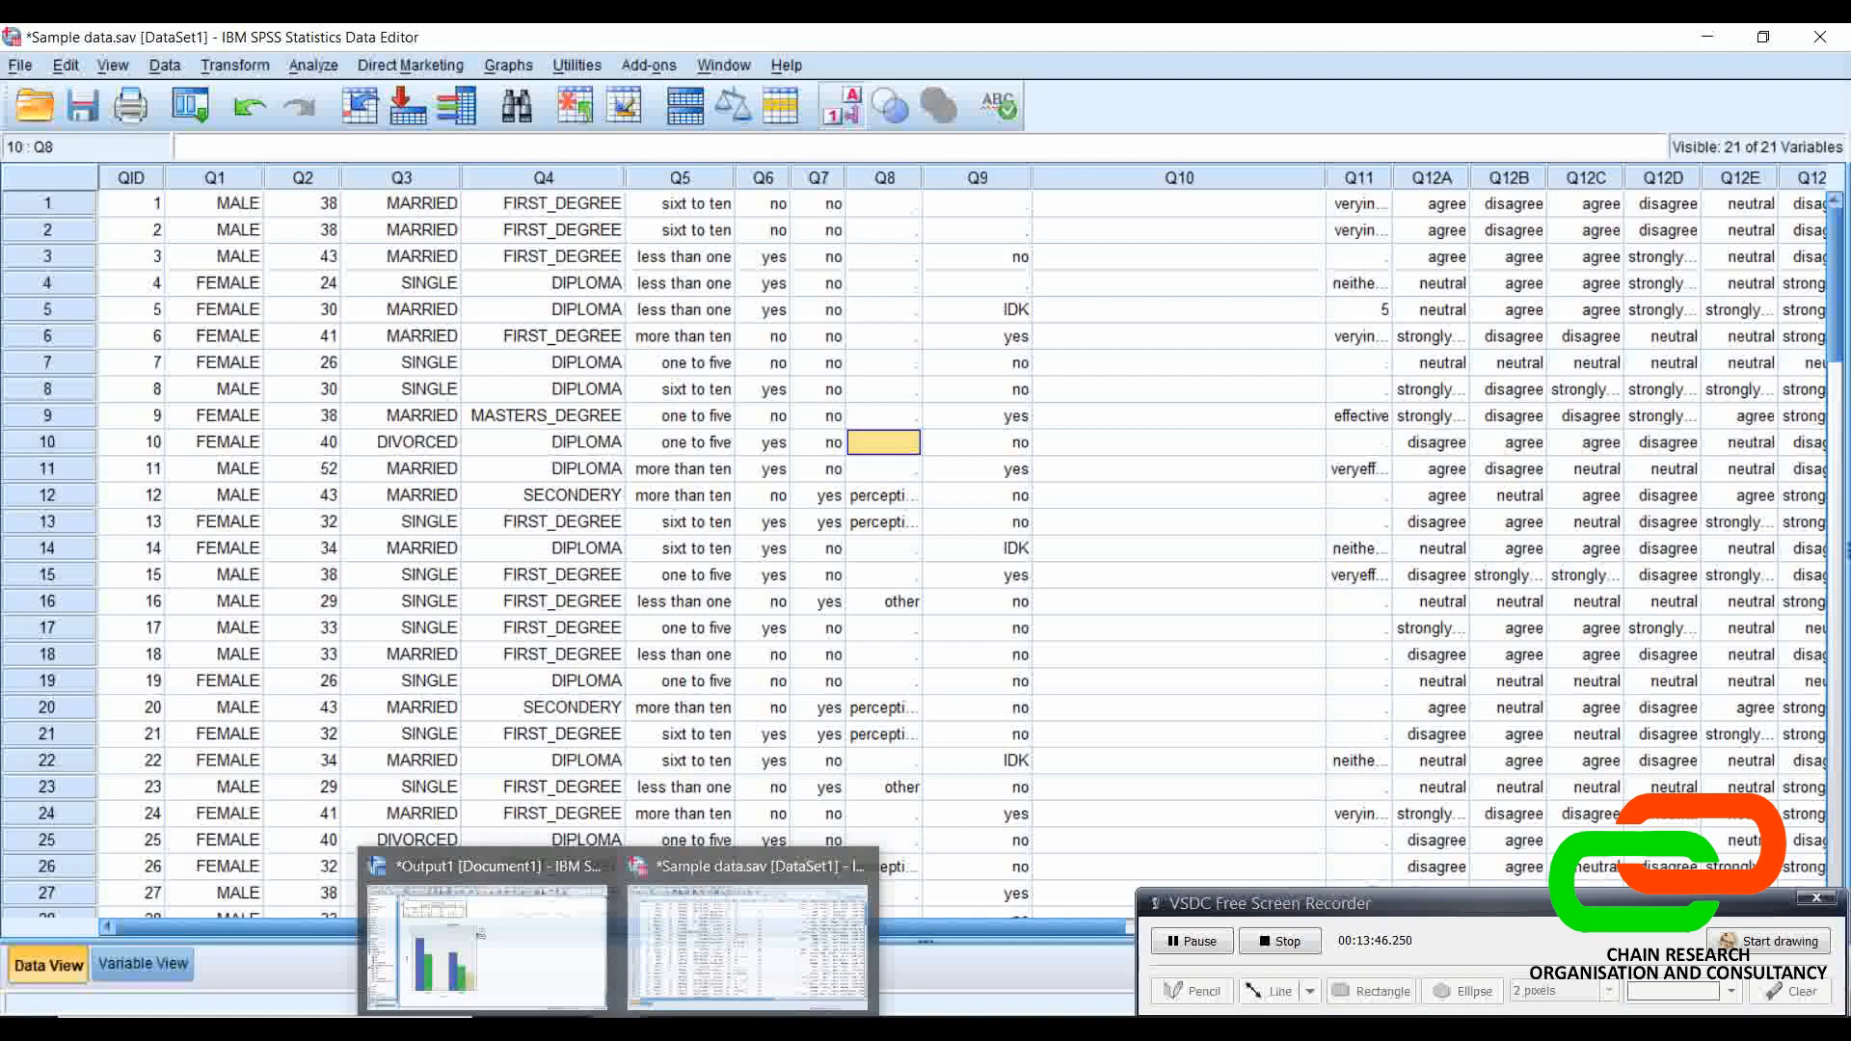
pyautogui.click(382, 533)
pyautogui.click(601, 598)
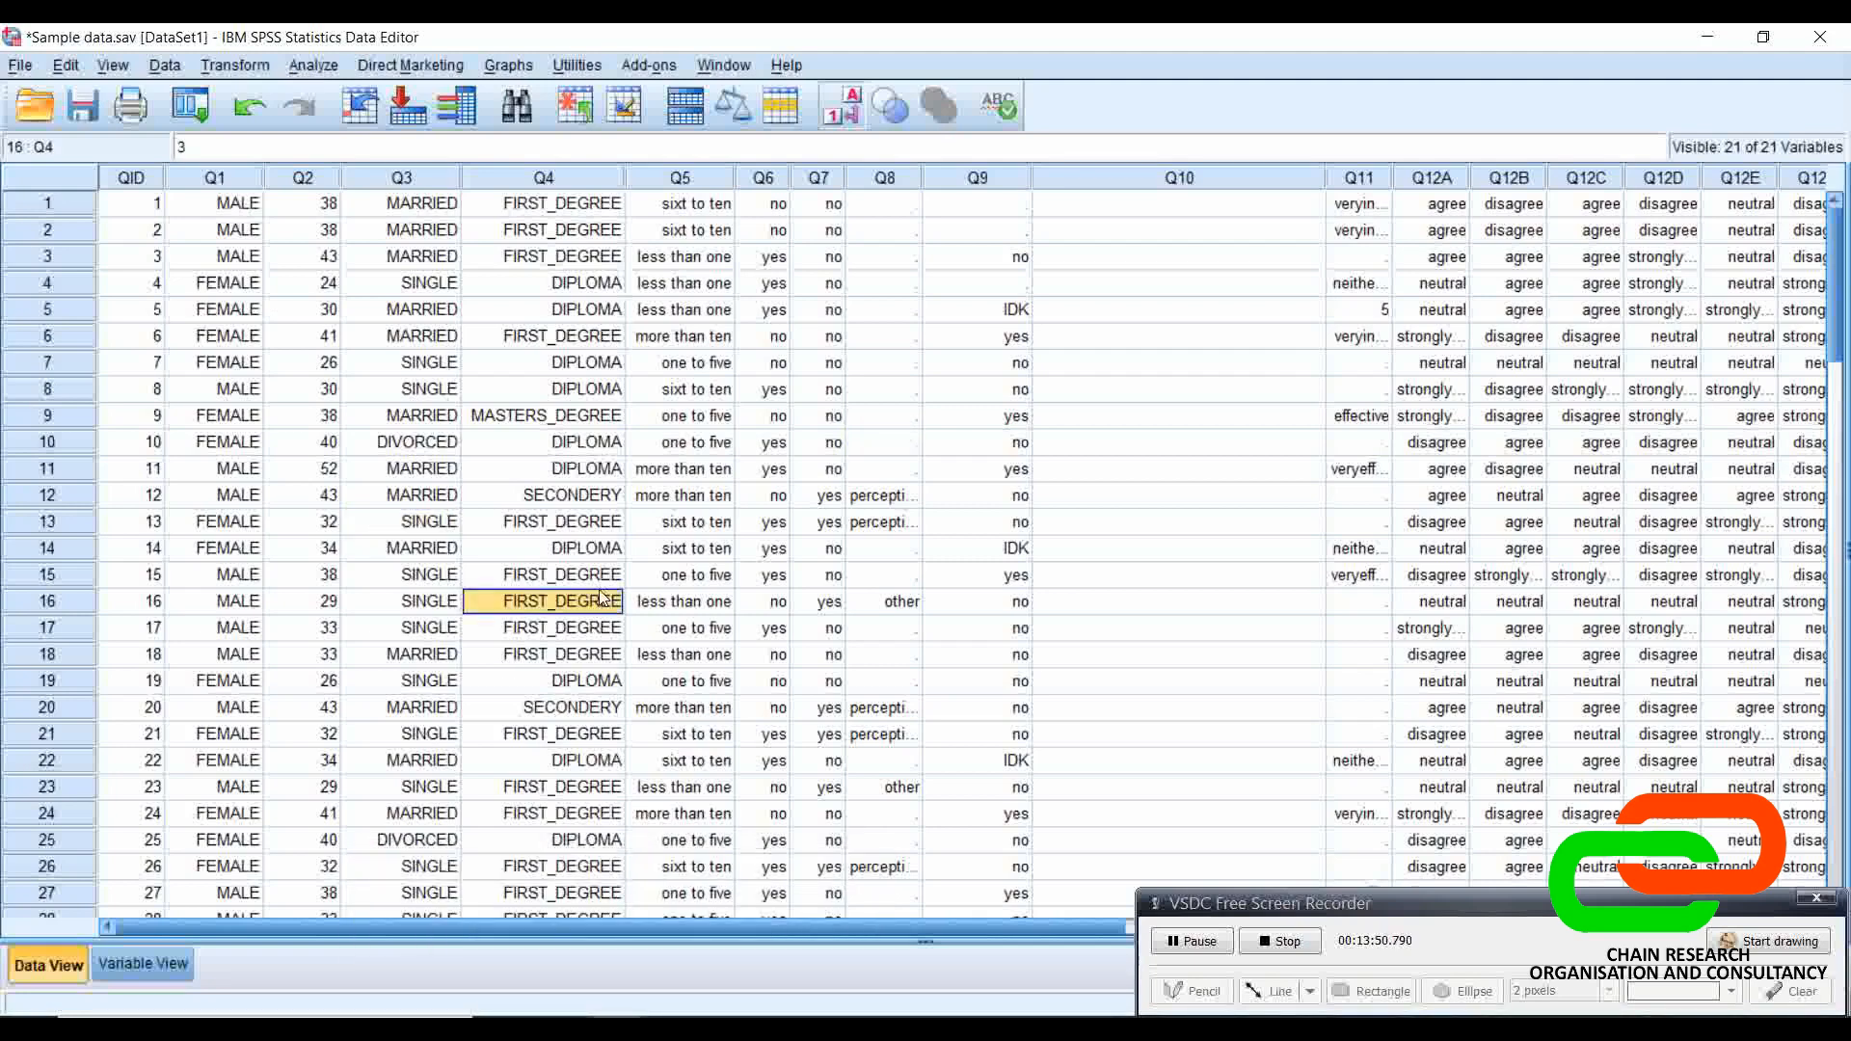
pyautogui.click(305, 212)
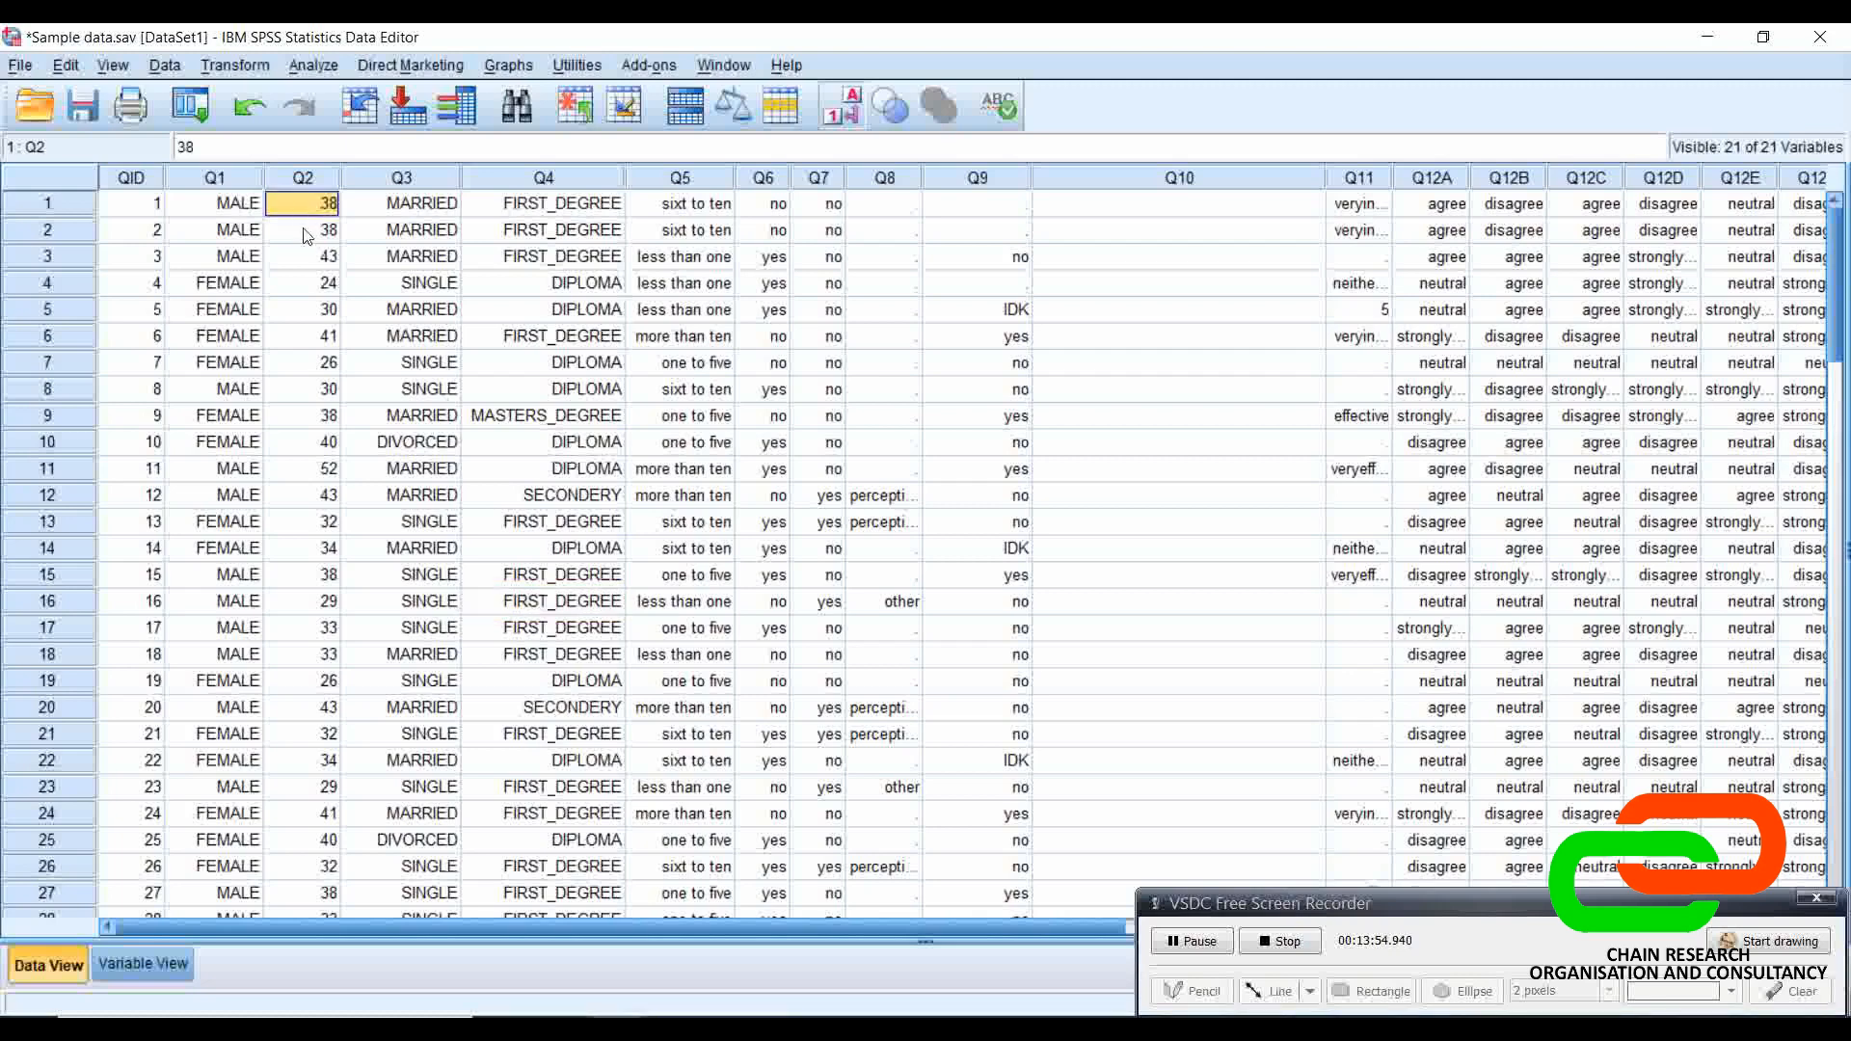
pyautogui.click(305, 236)
# Step: Return to the output and examine the age frequency table
pyautogui.moveTo(617, 1024)
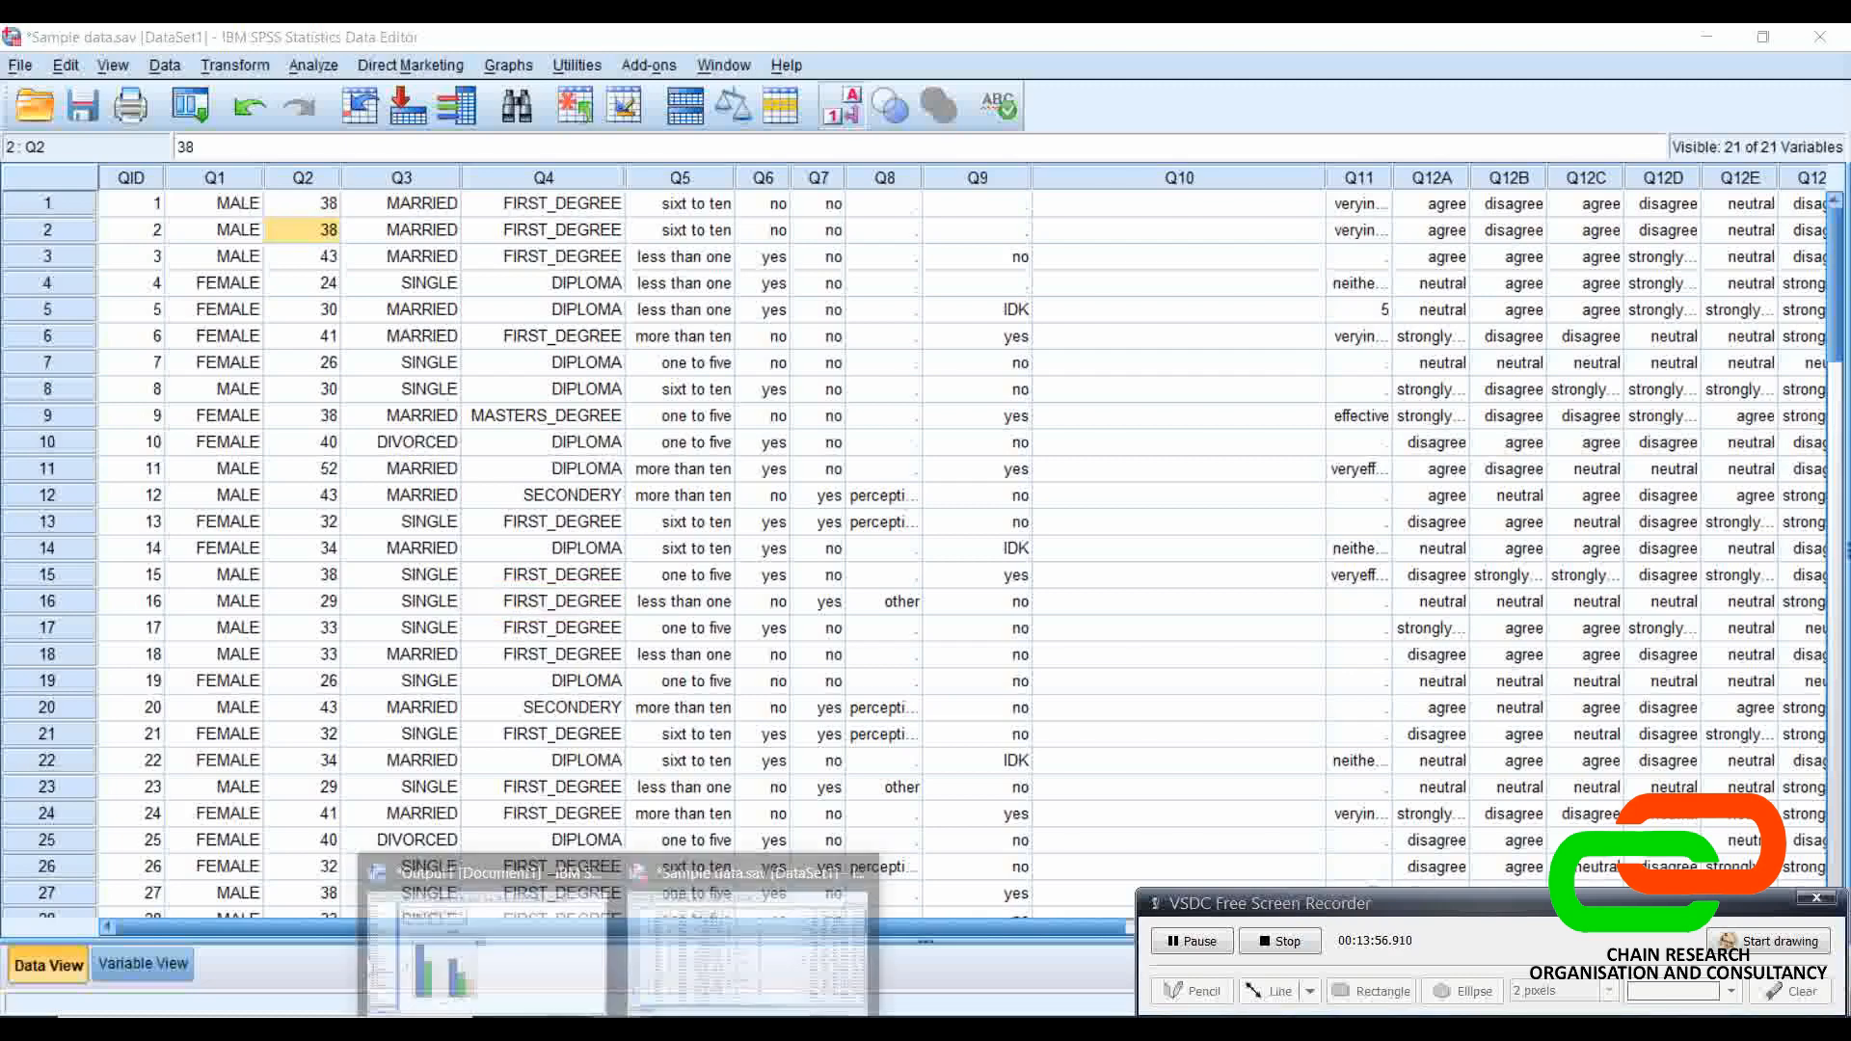
pyautogui.click(583, 938)
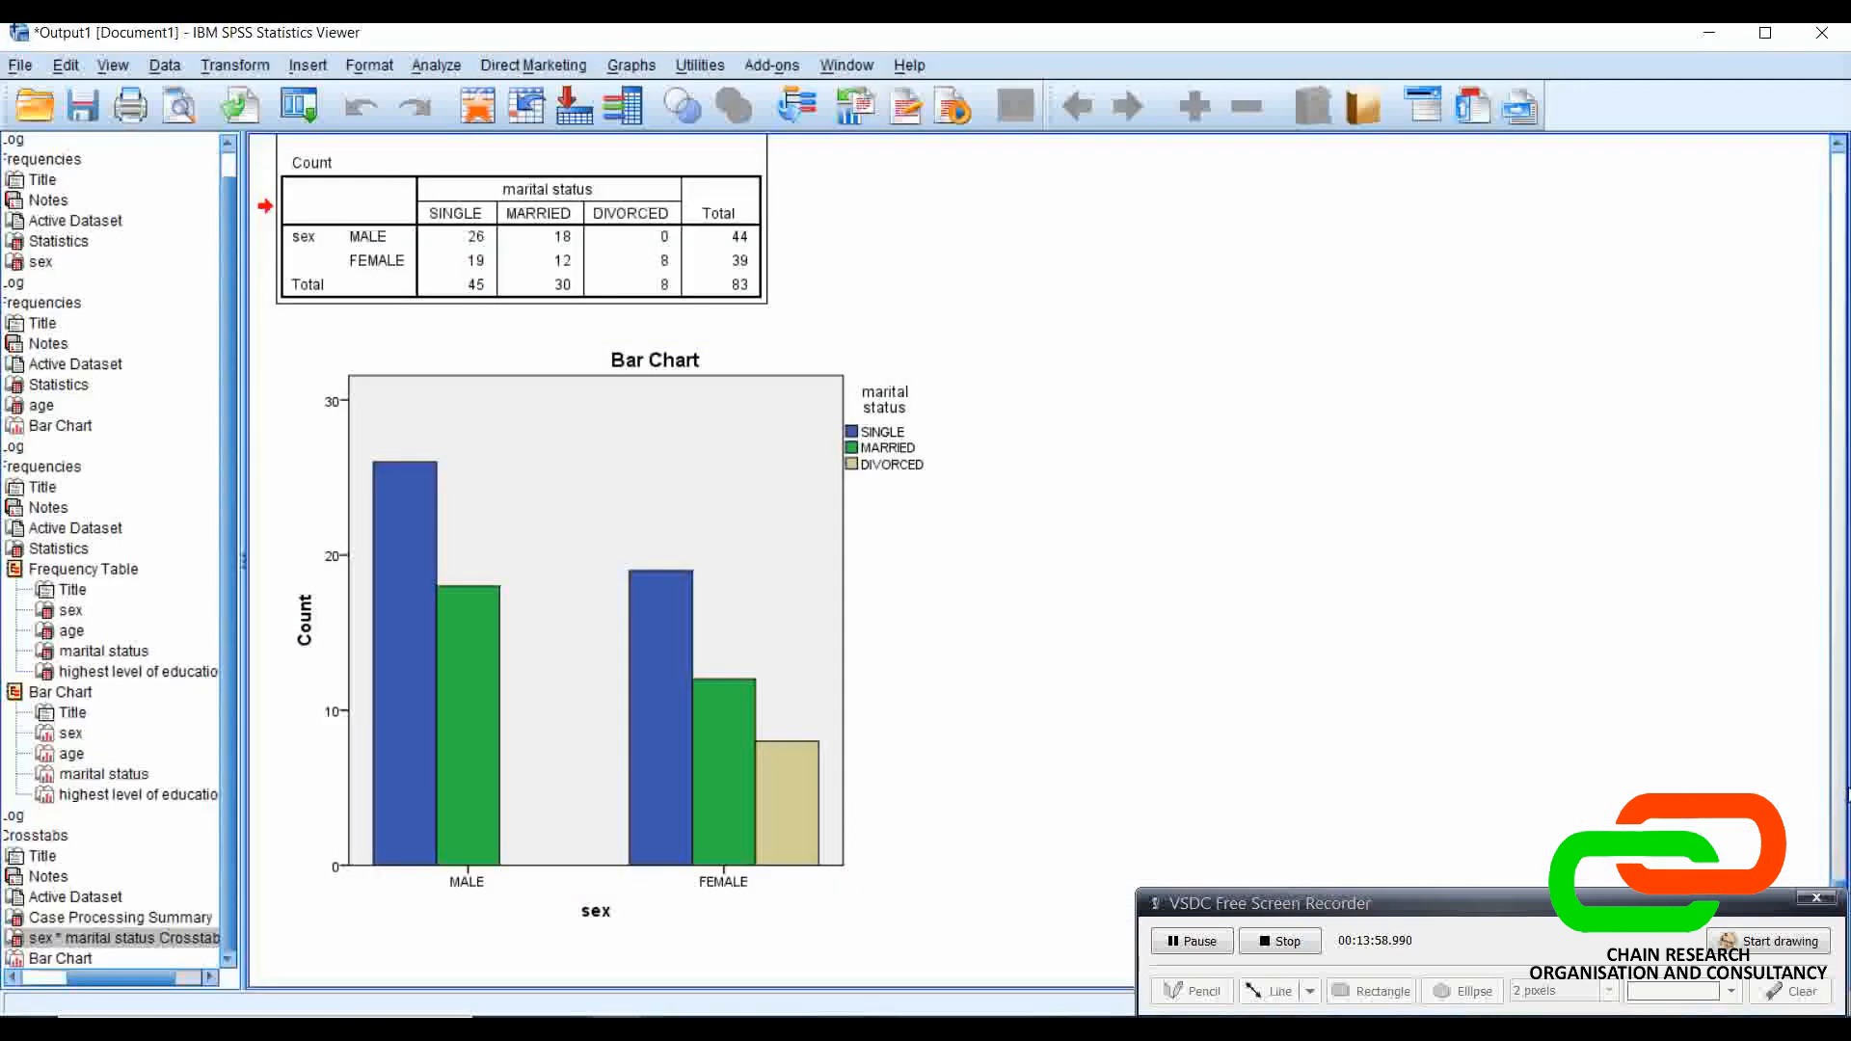
pyautogui.click(1842, 782)
pyautogui.click(1842, 781)
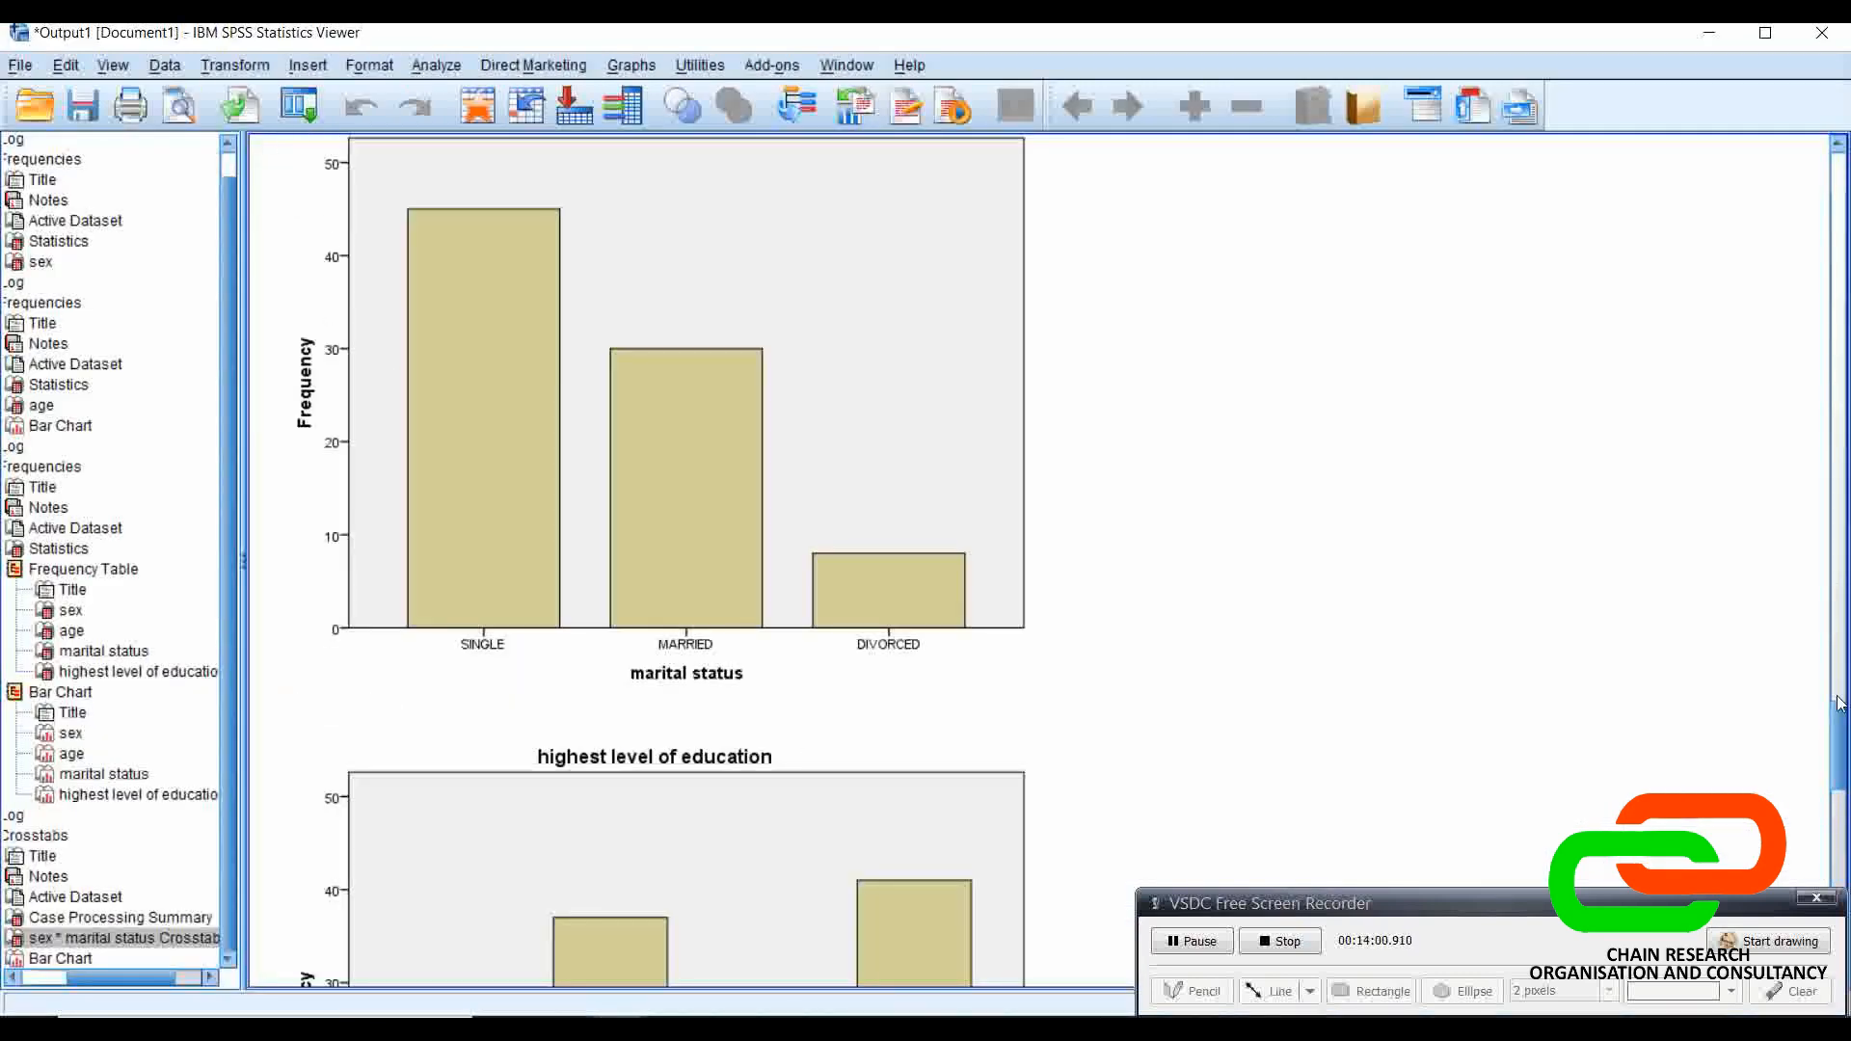
pyautogui.moveTo(1840, 704); pyautogui.dragTo(1838, 458)
pyautogui.click(419, 432)
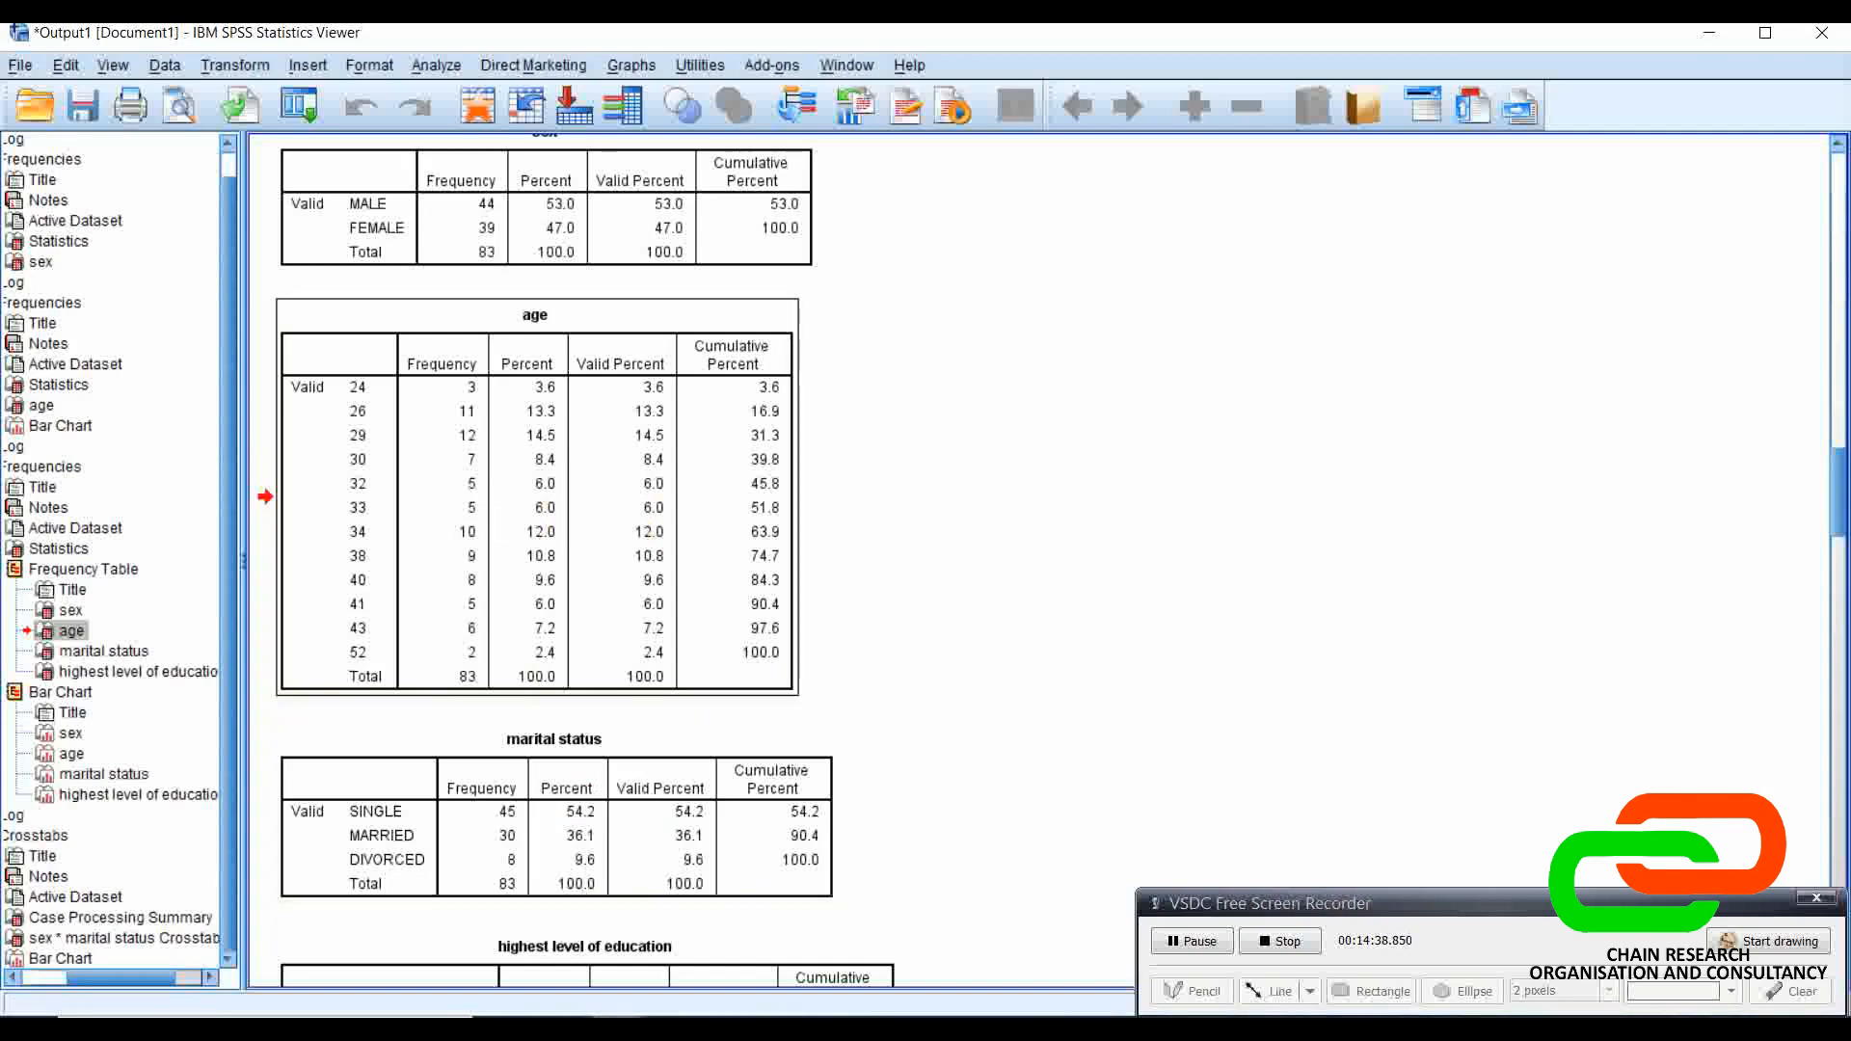
# Step: Switch to the Sample data.sav dataset and set up Recode into Different Variables with age [Q2] as the input variable
pyautogui.click(618, 1027)
pyautogui.click(679, 964)
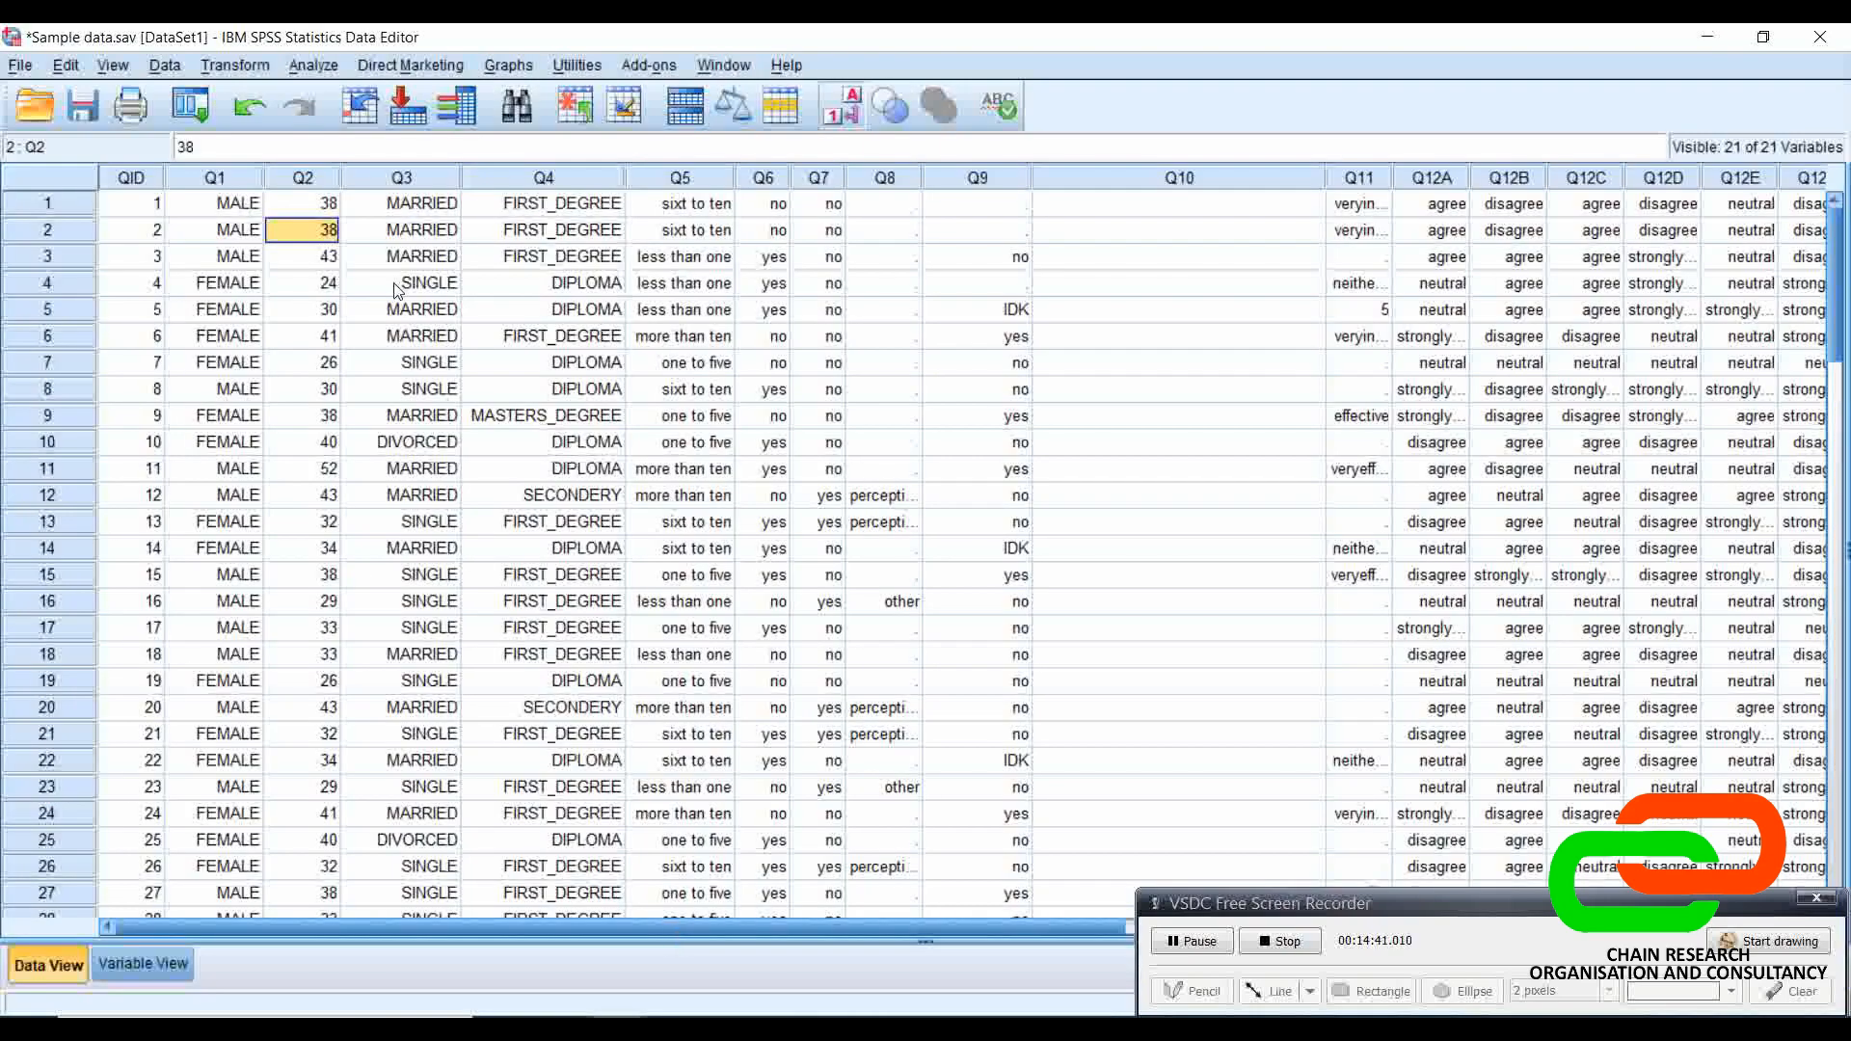
pyautogui.click(321, 218)
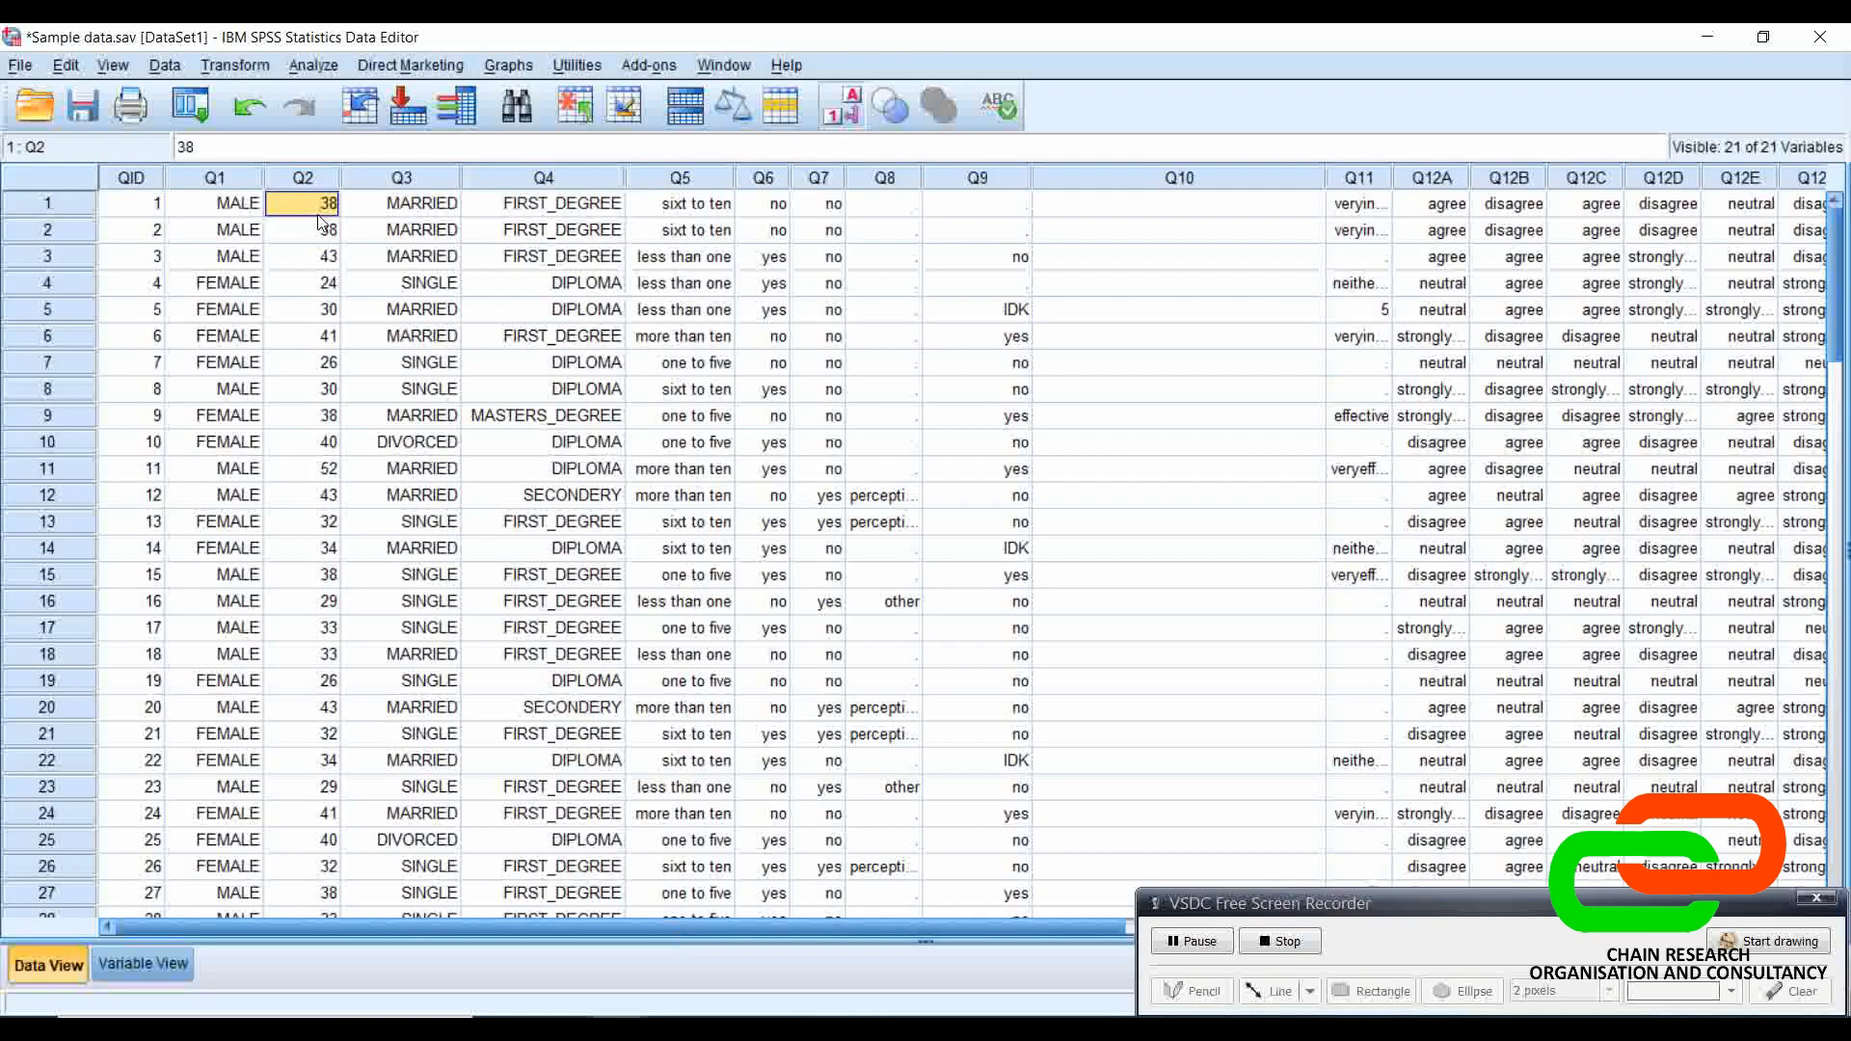
pyautogui.click(247, 75)
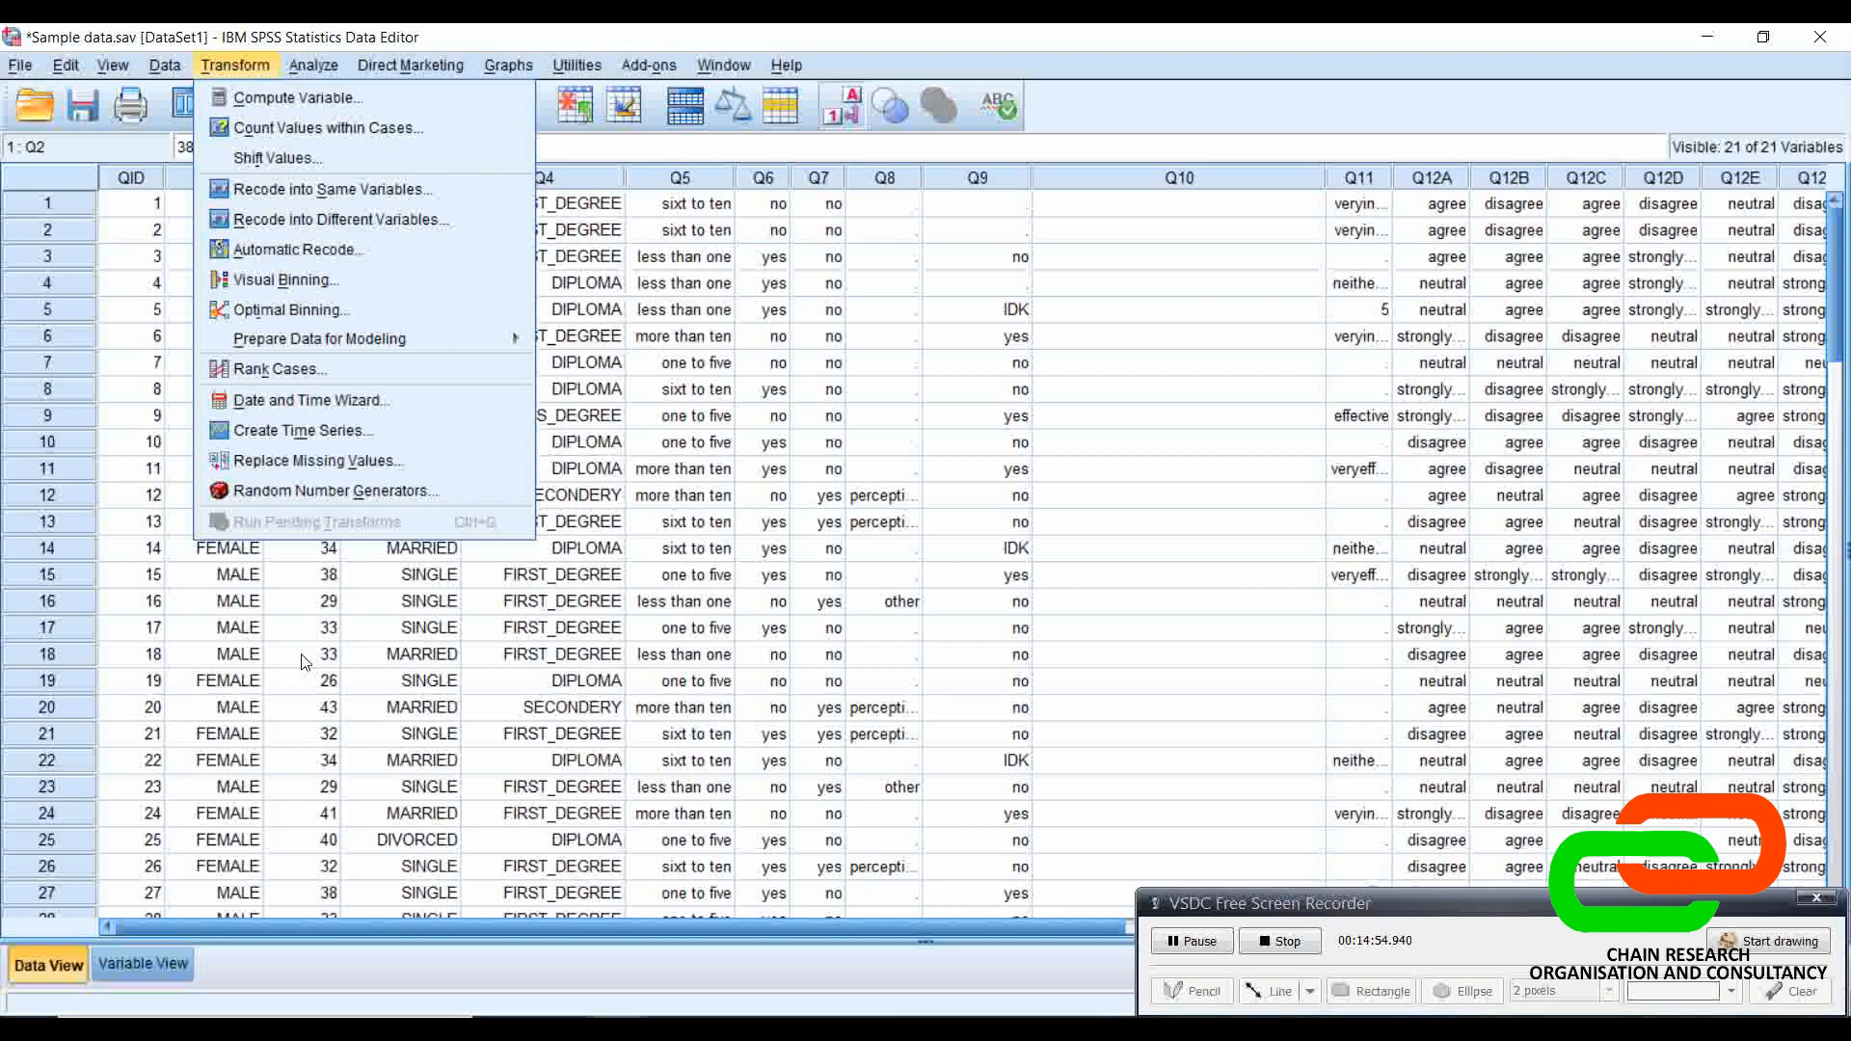
pyautogui.click(302, 220)
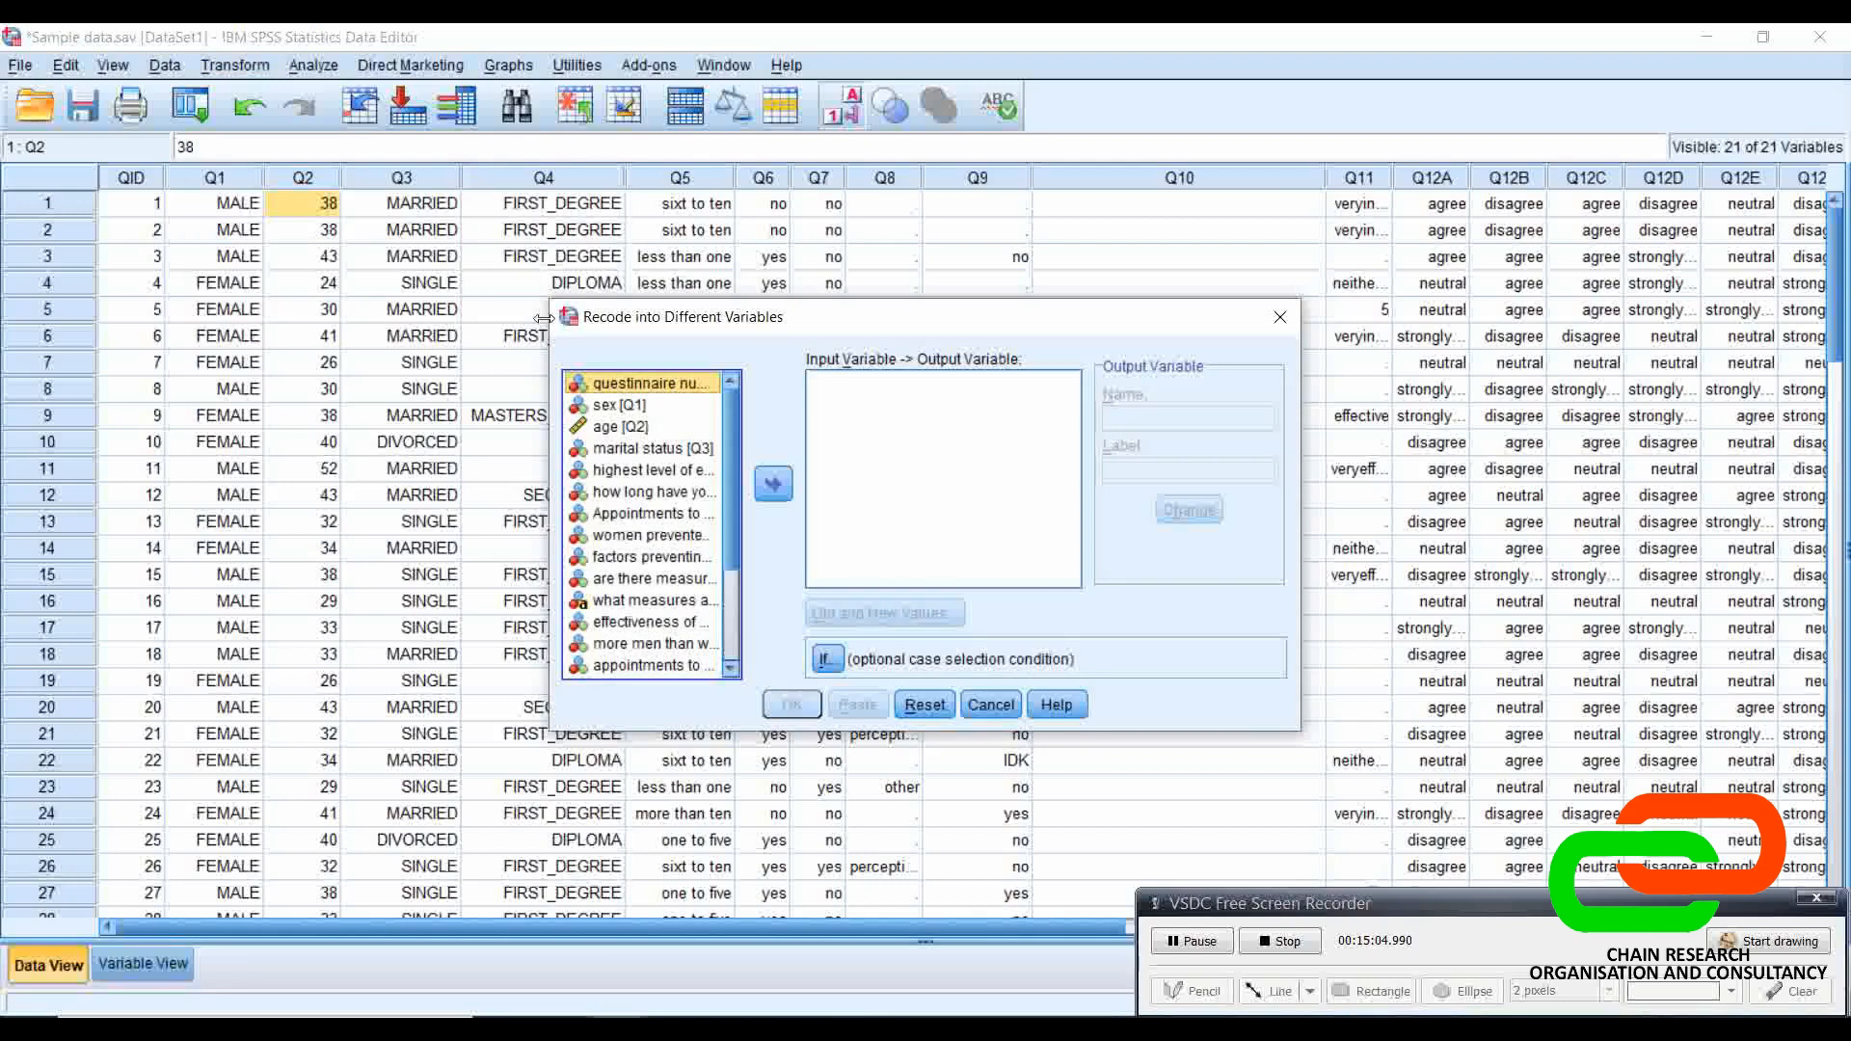
pyautogui.click(622, 427)
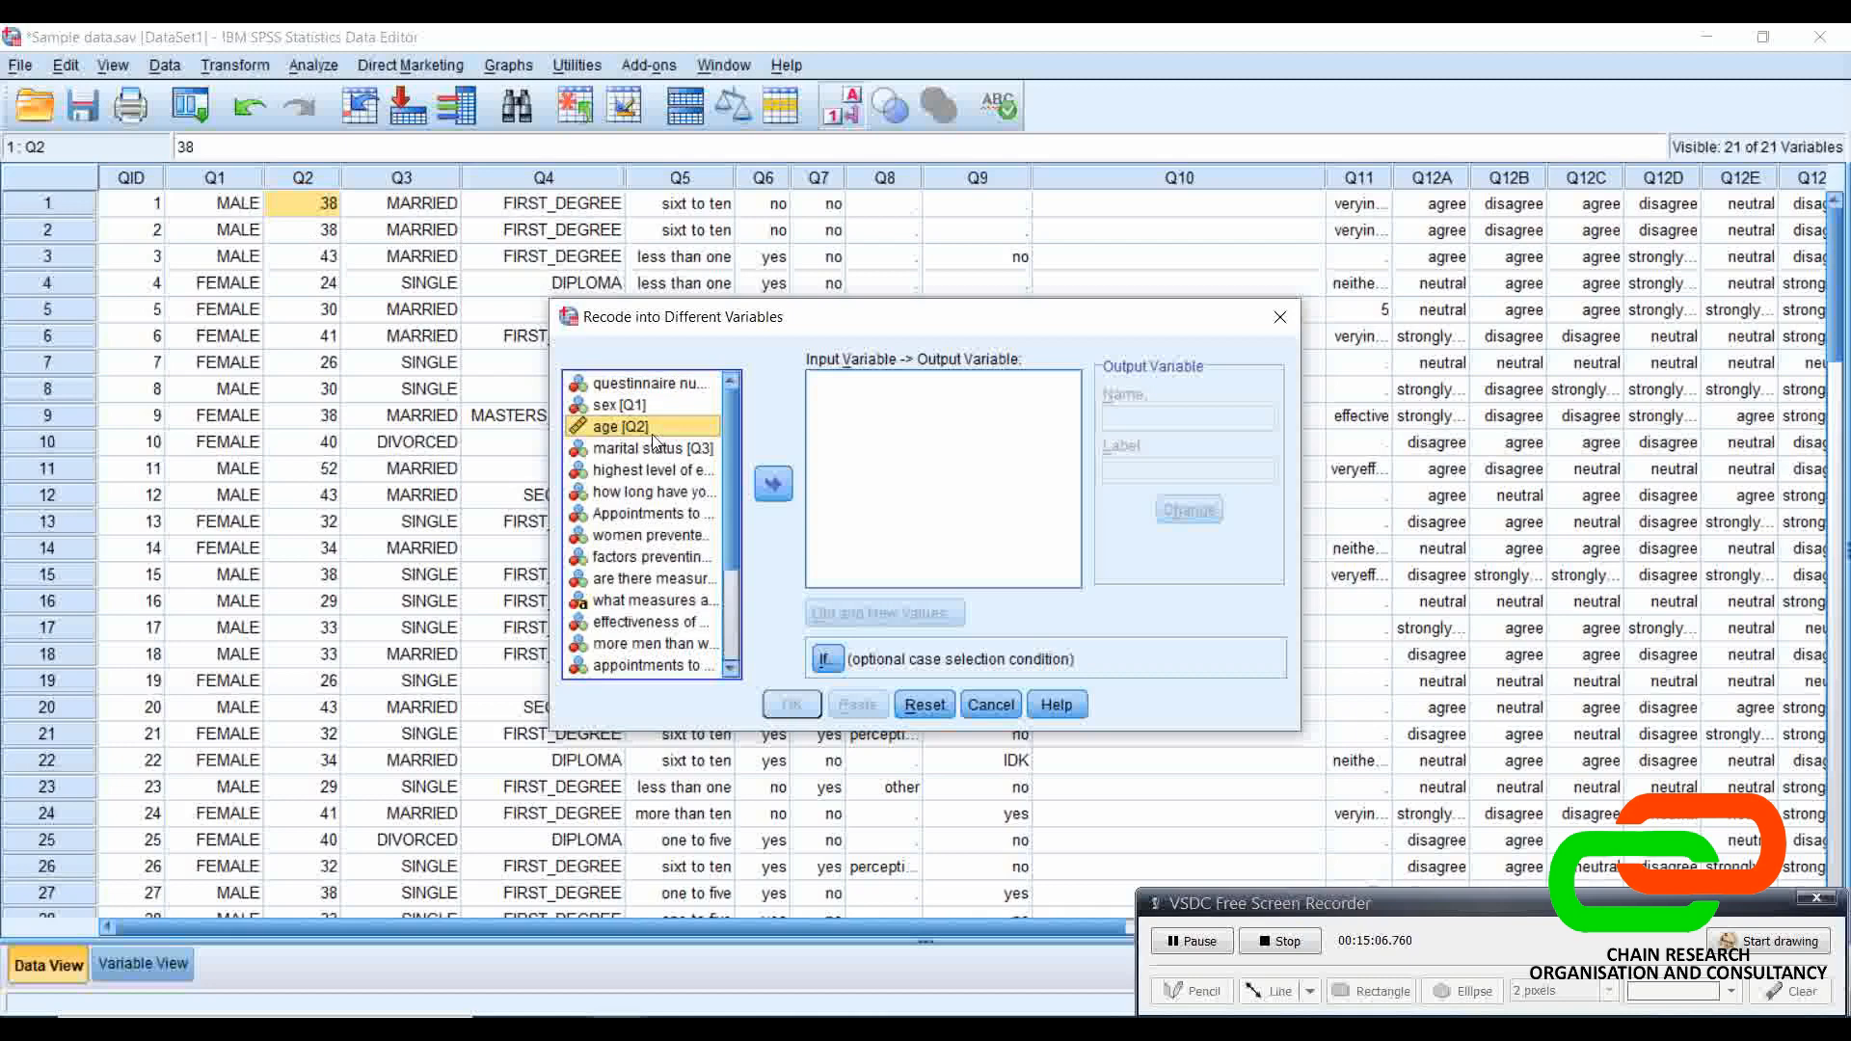
pyautogui.click(775, 487)
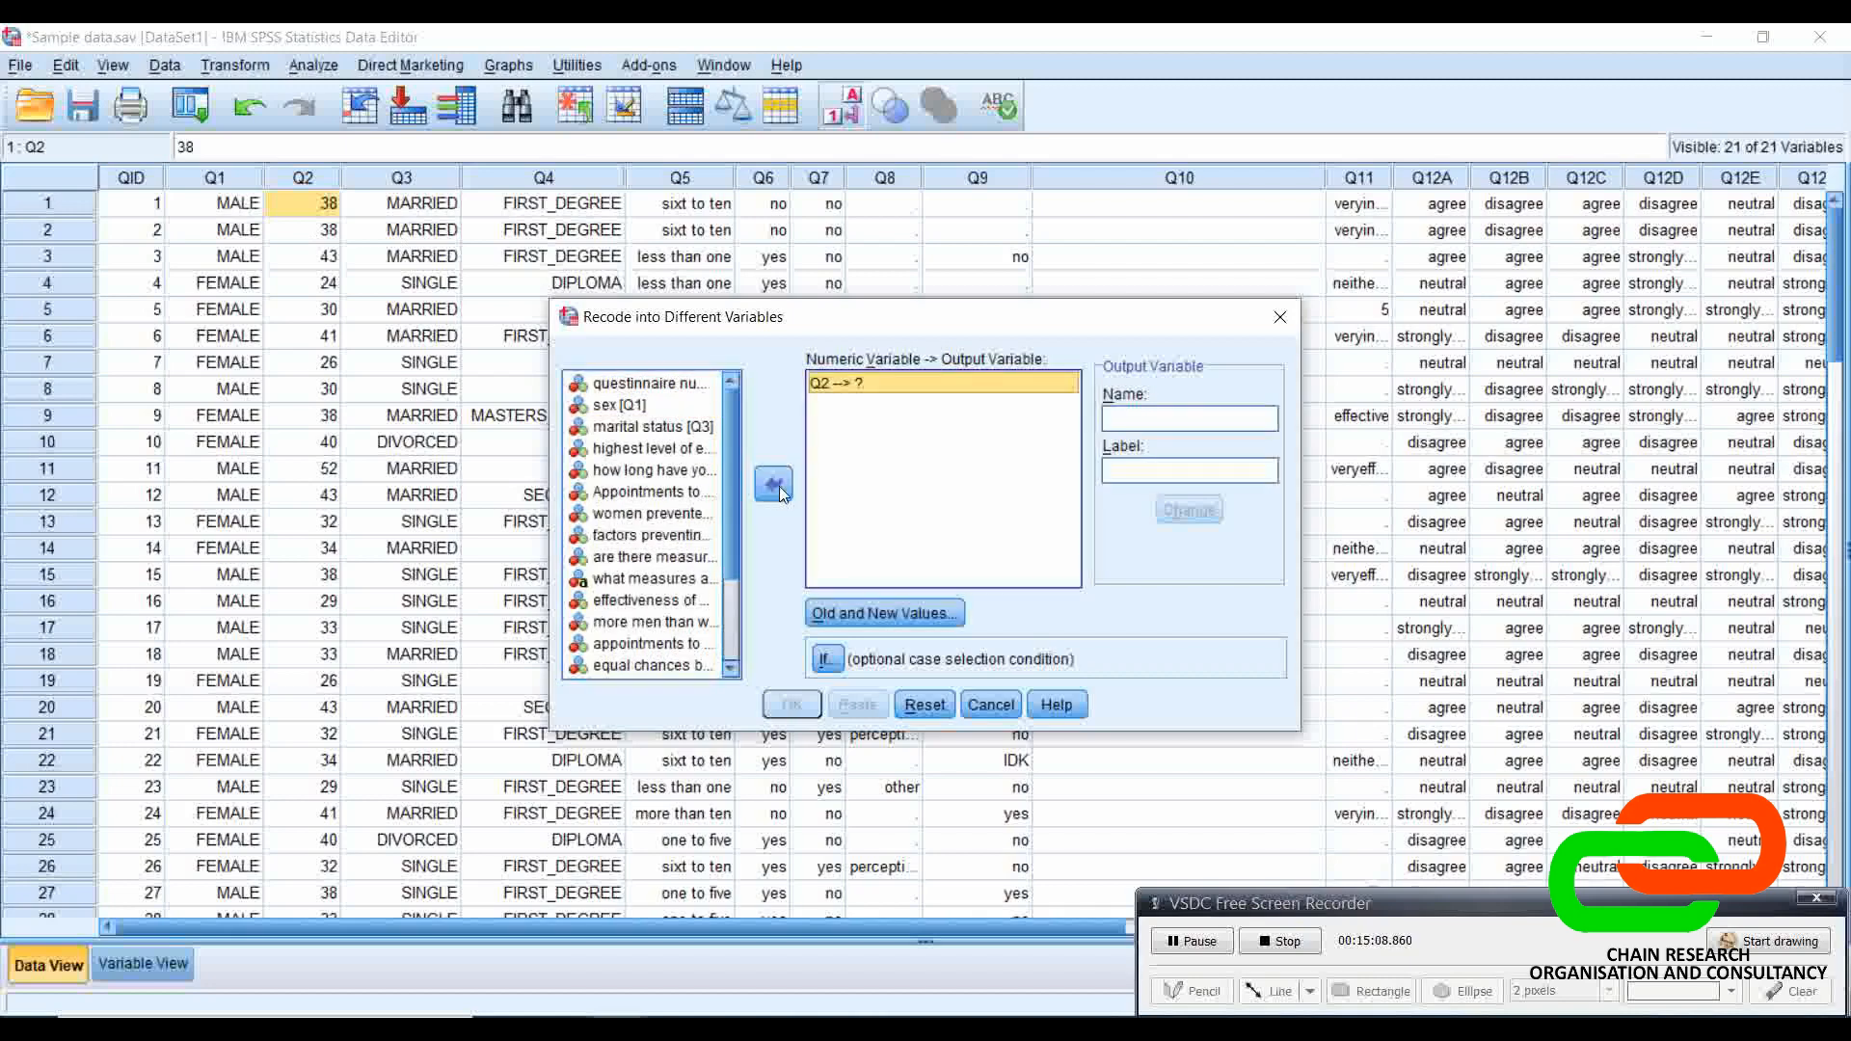
# Step: Name the output variable Age_group with the label "Age group" and assign it to Q2
pyautogui.click(1199, 420)
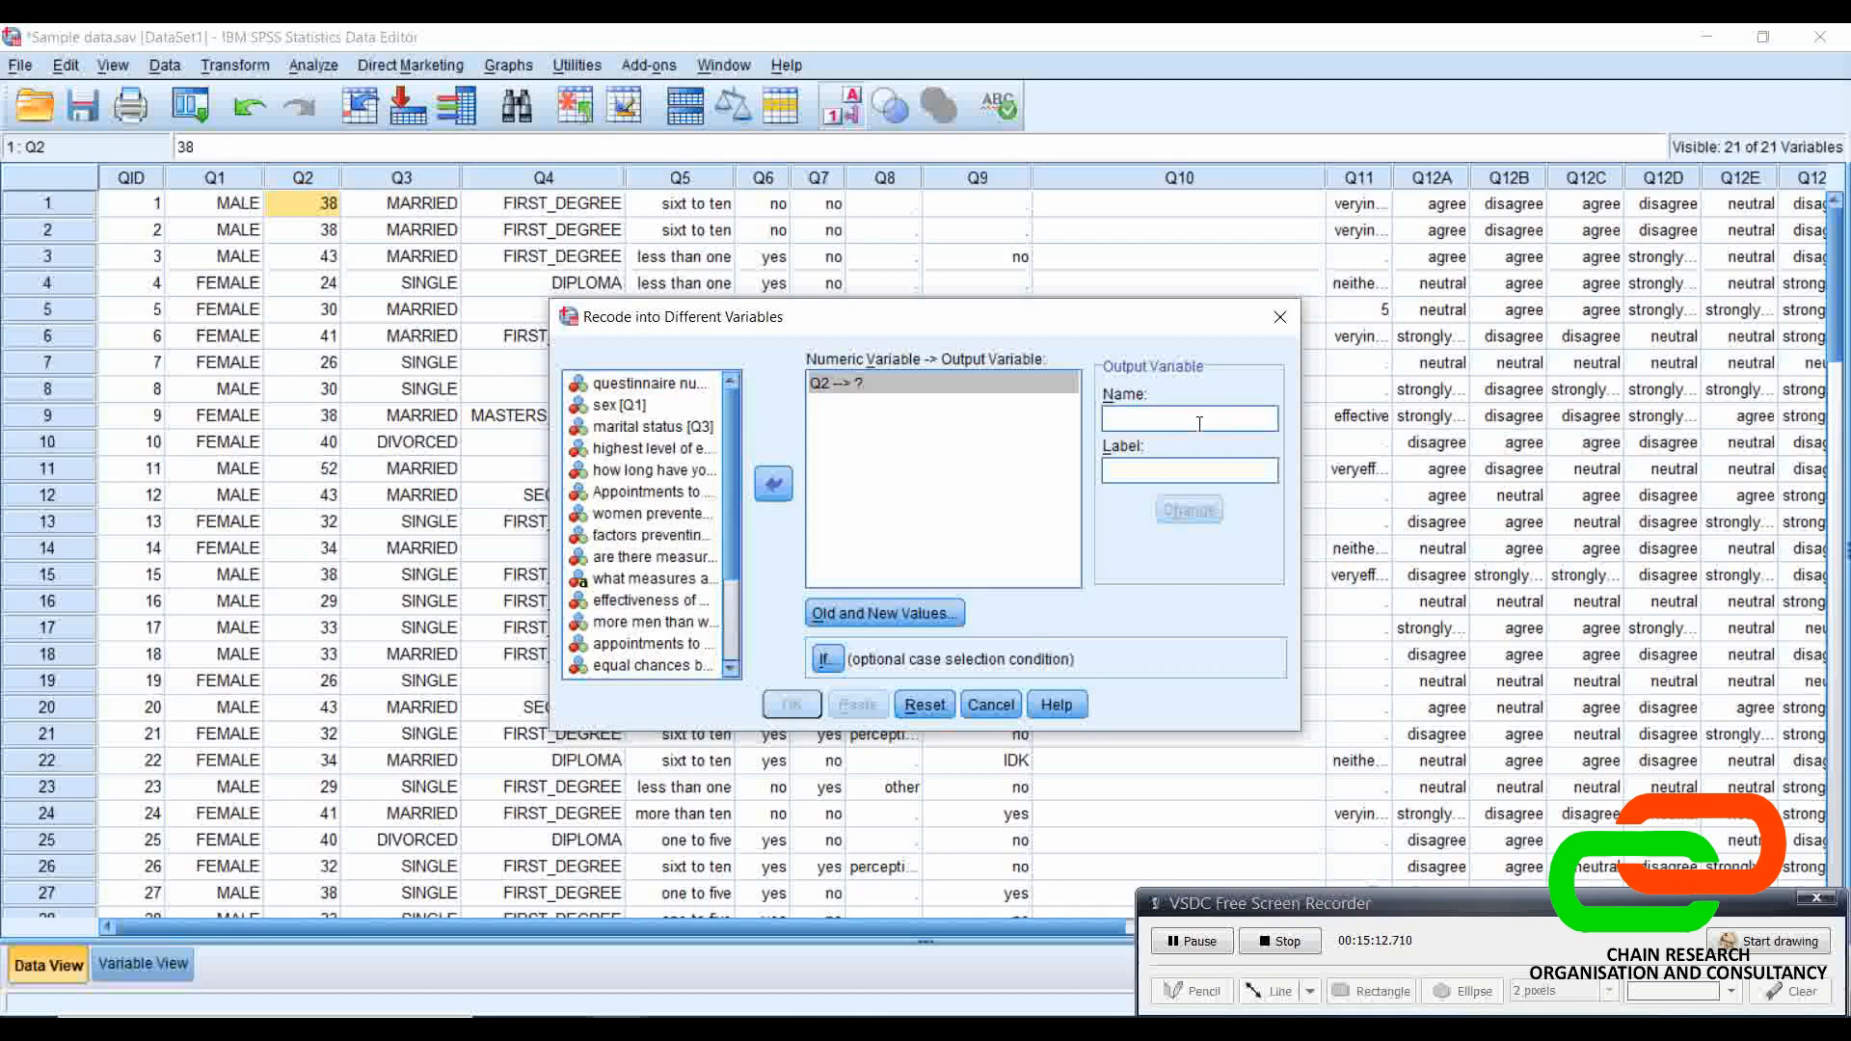
pyautogui.write('AG')
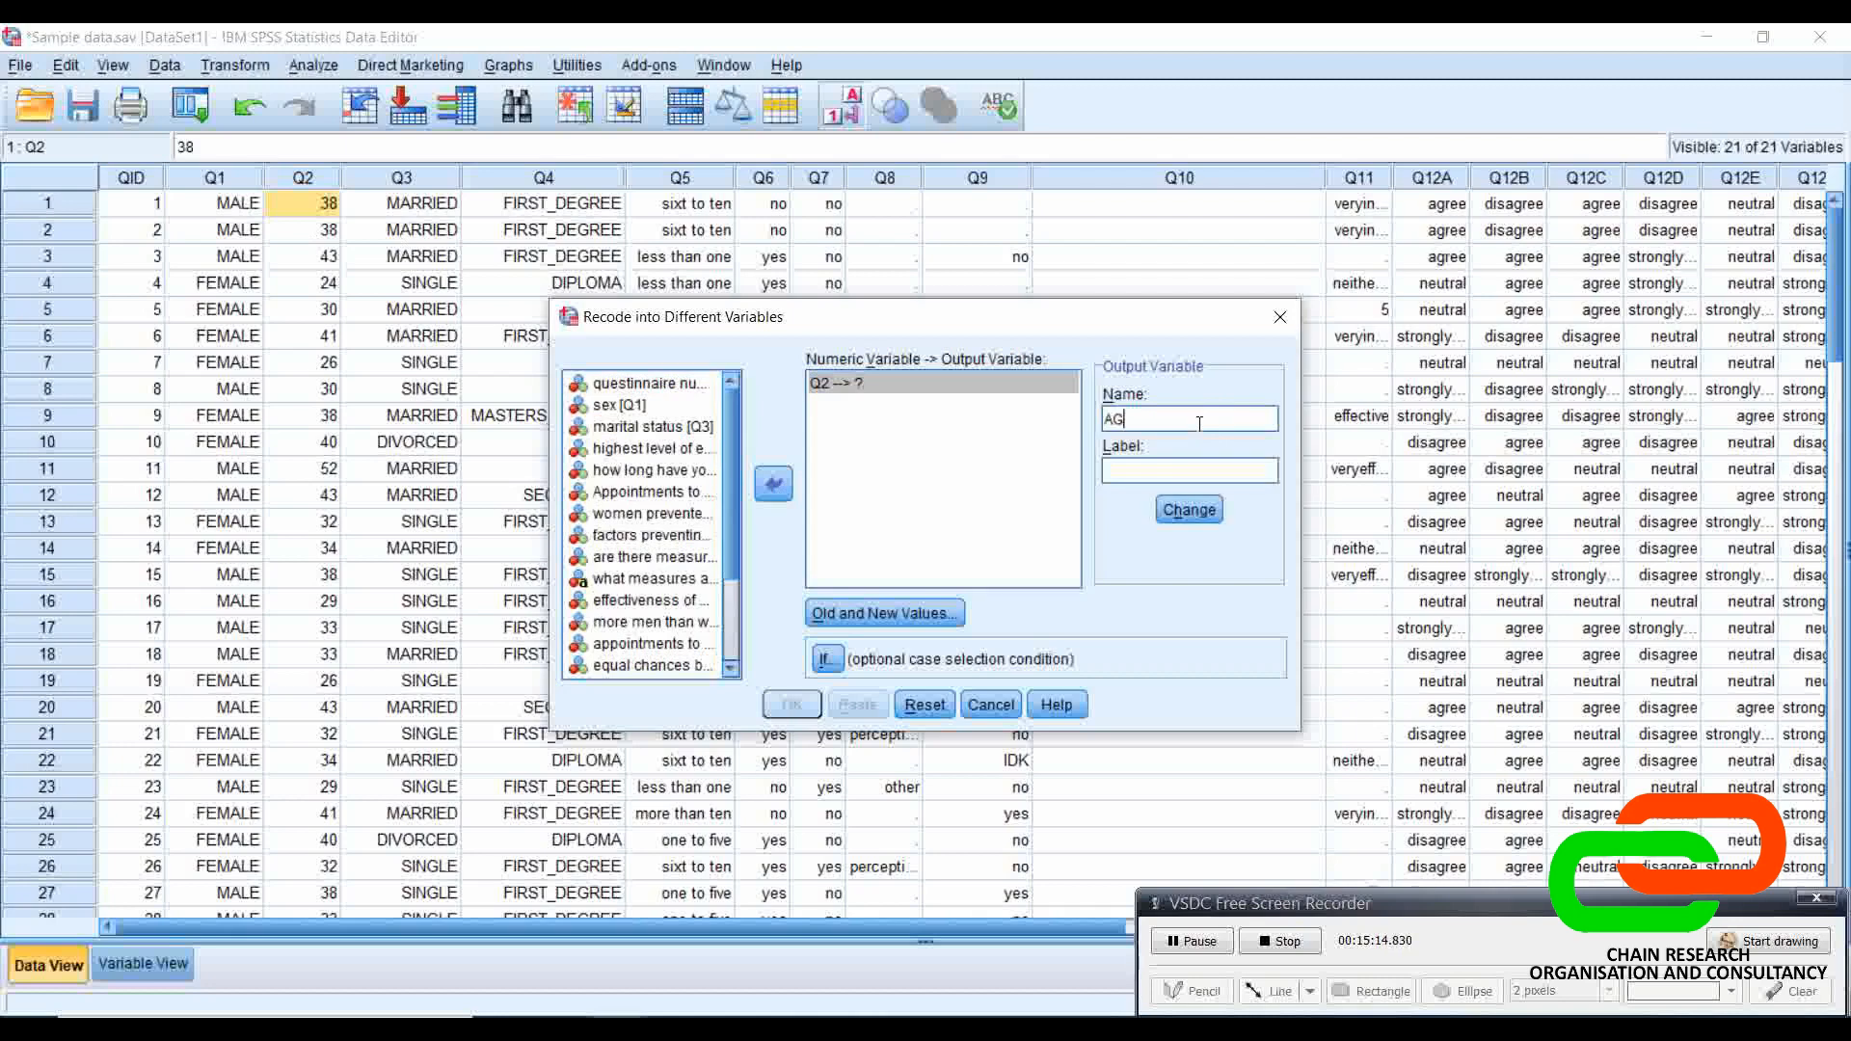
pyautogui.press('BackSpace')
pyautogui.write('ge_group')
pyautogui.click(1207, 470)
pyautogui.write('Age group')
pyautogui.click(1201, 508)
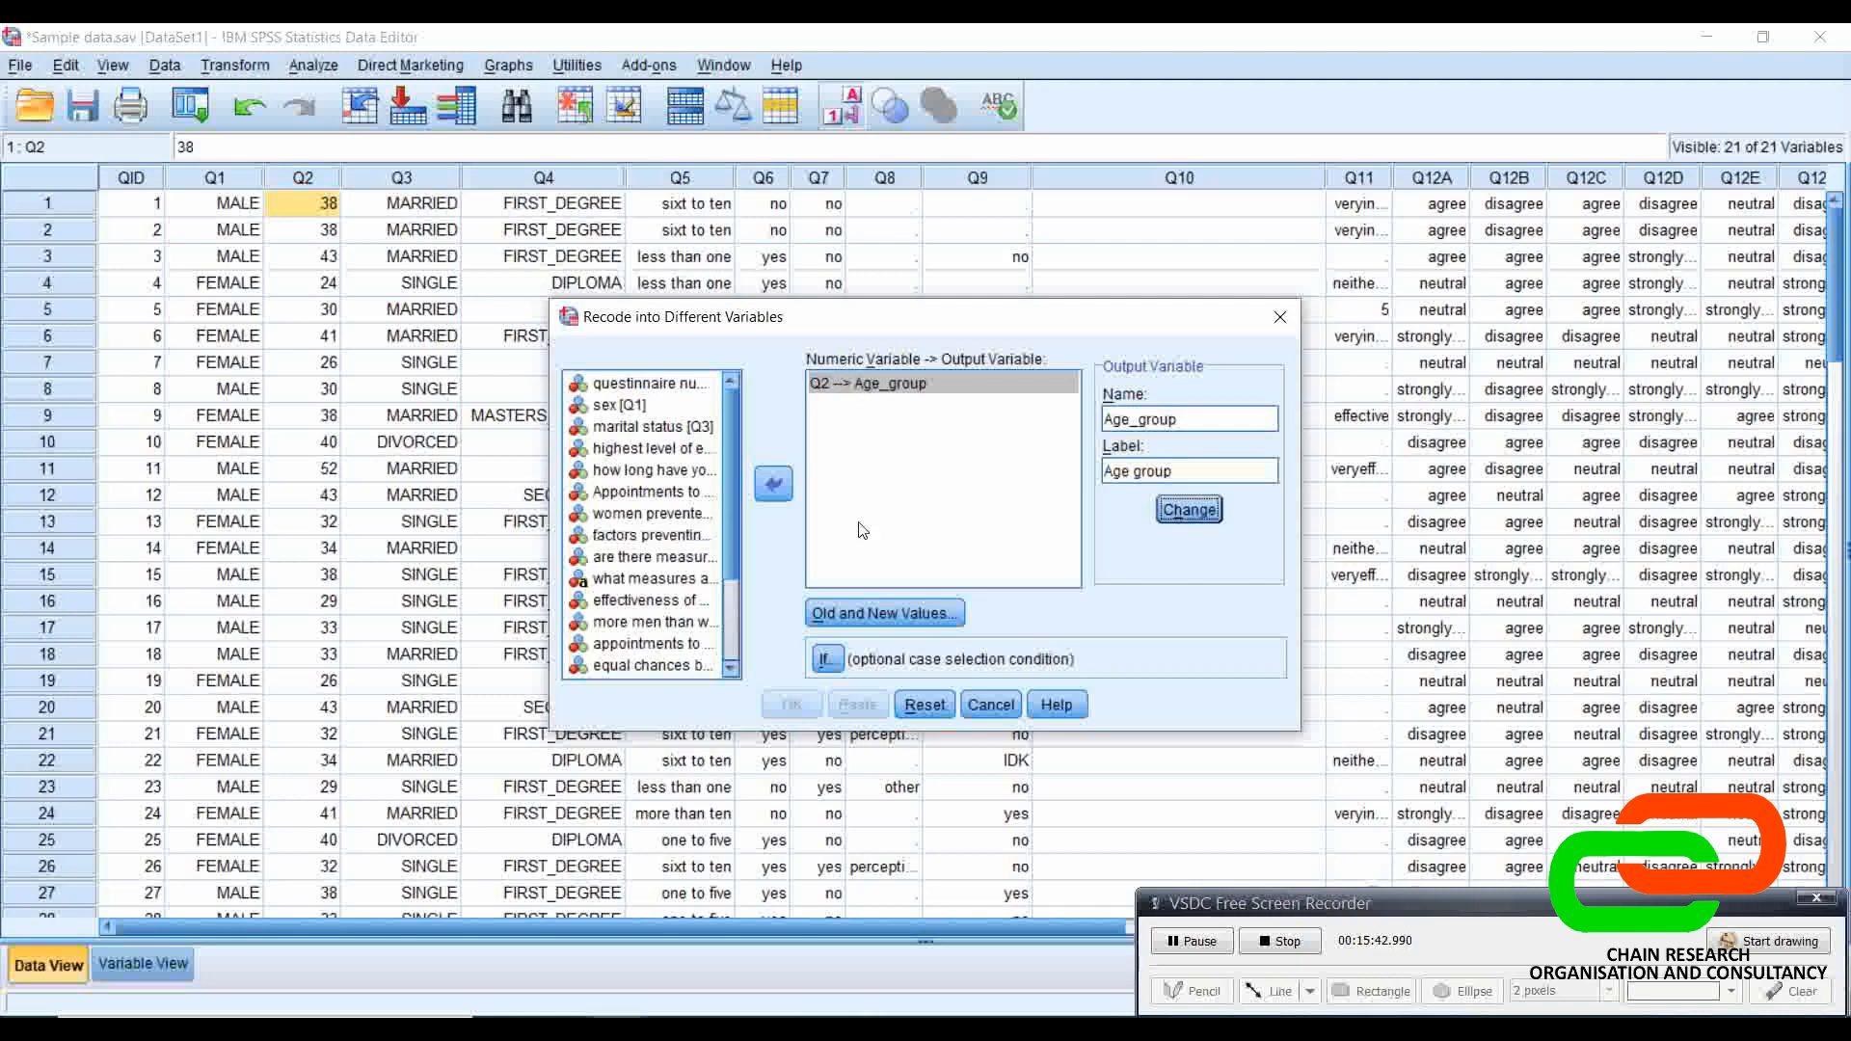
# Step: Open the old and new values definition and add a rule recoding the range 20 through 30 to 1
pyautogui.click(861, 615)
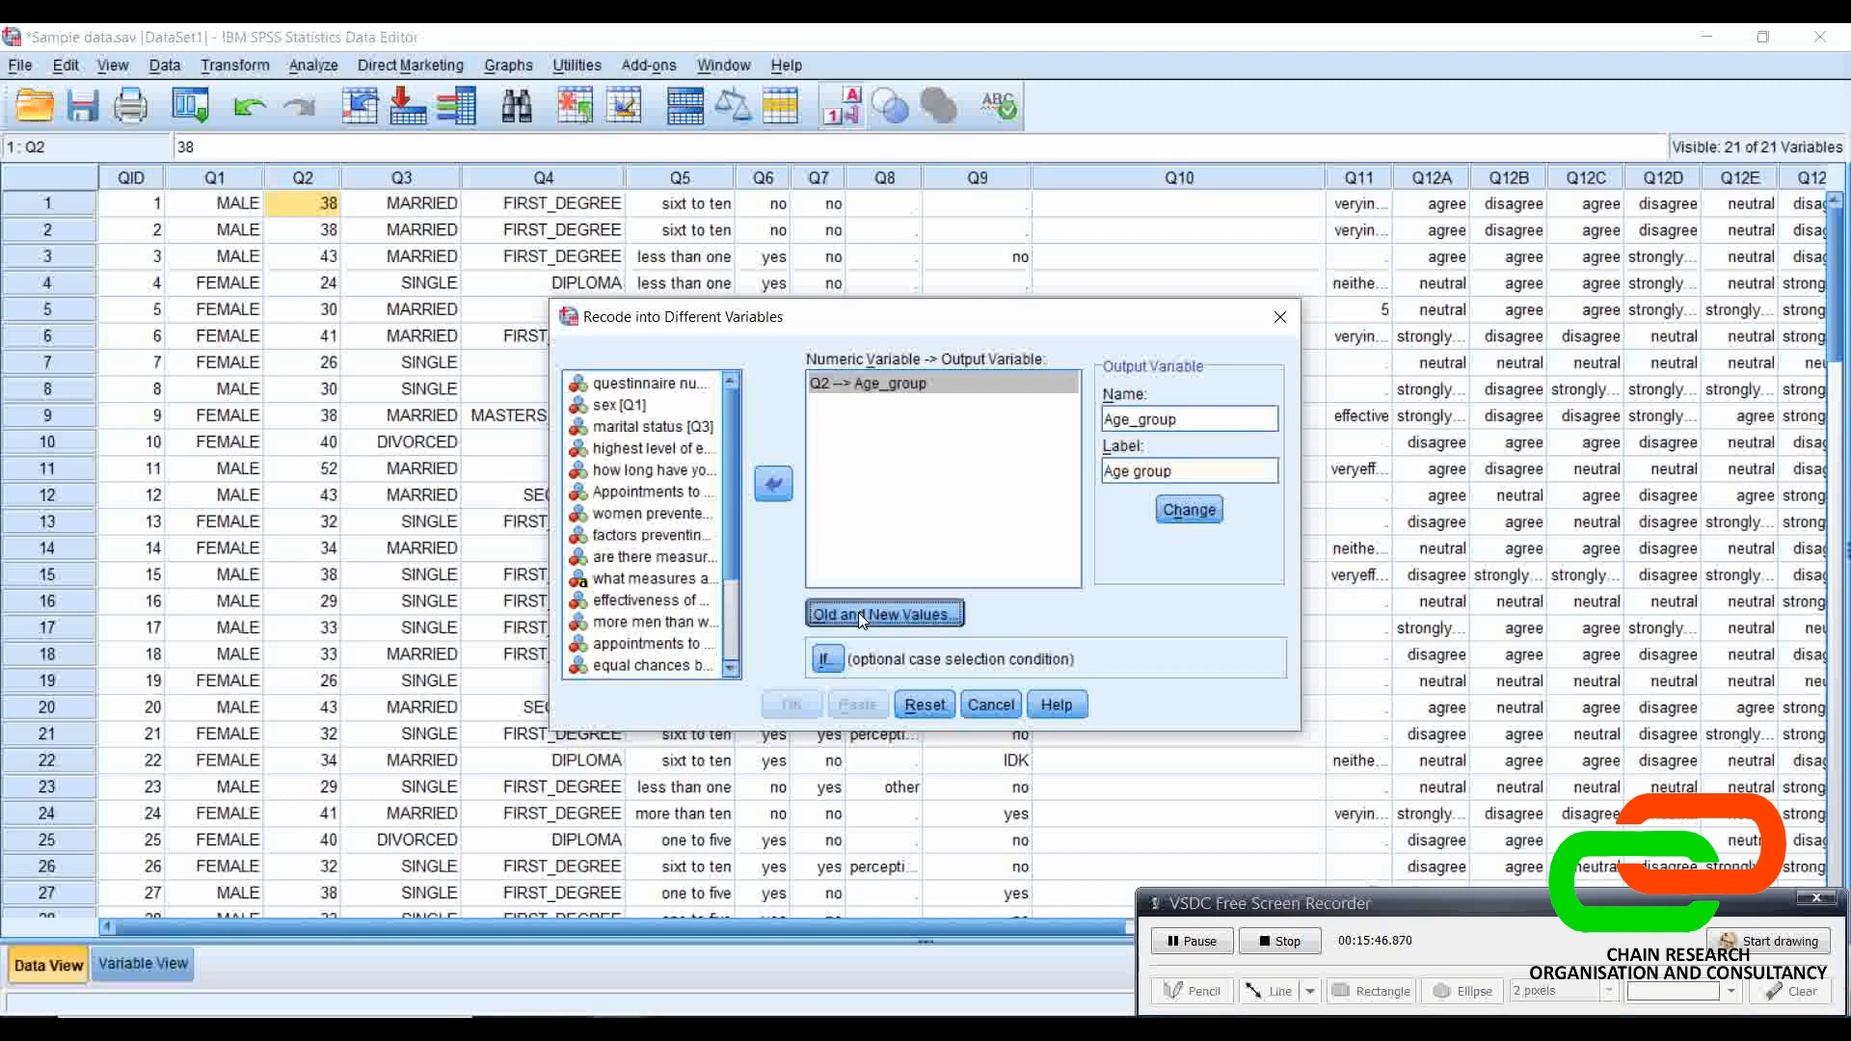
pyautogui.click(925, 727)
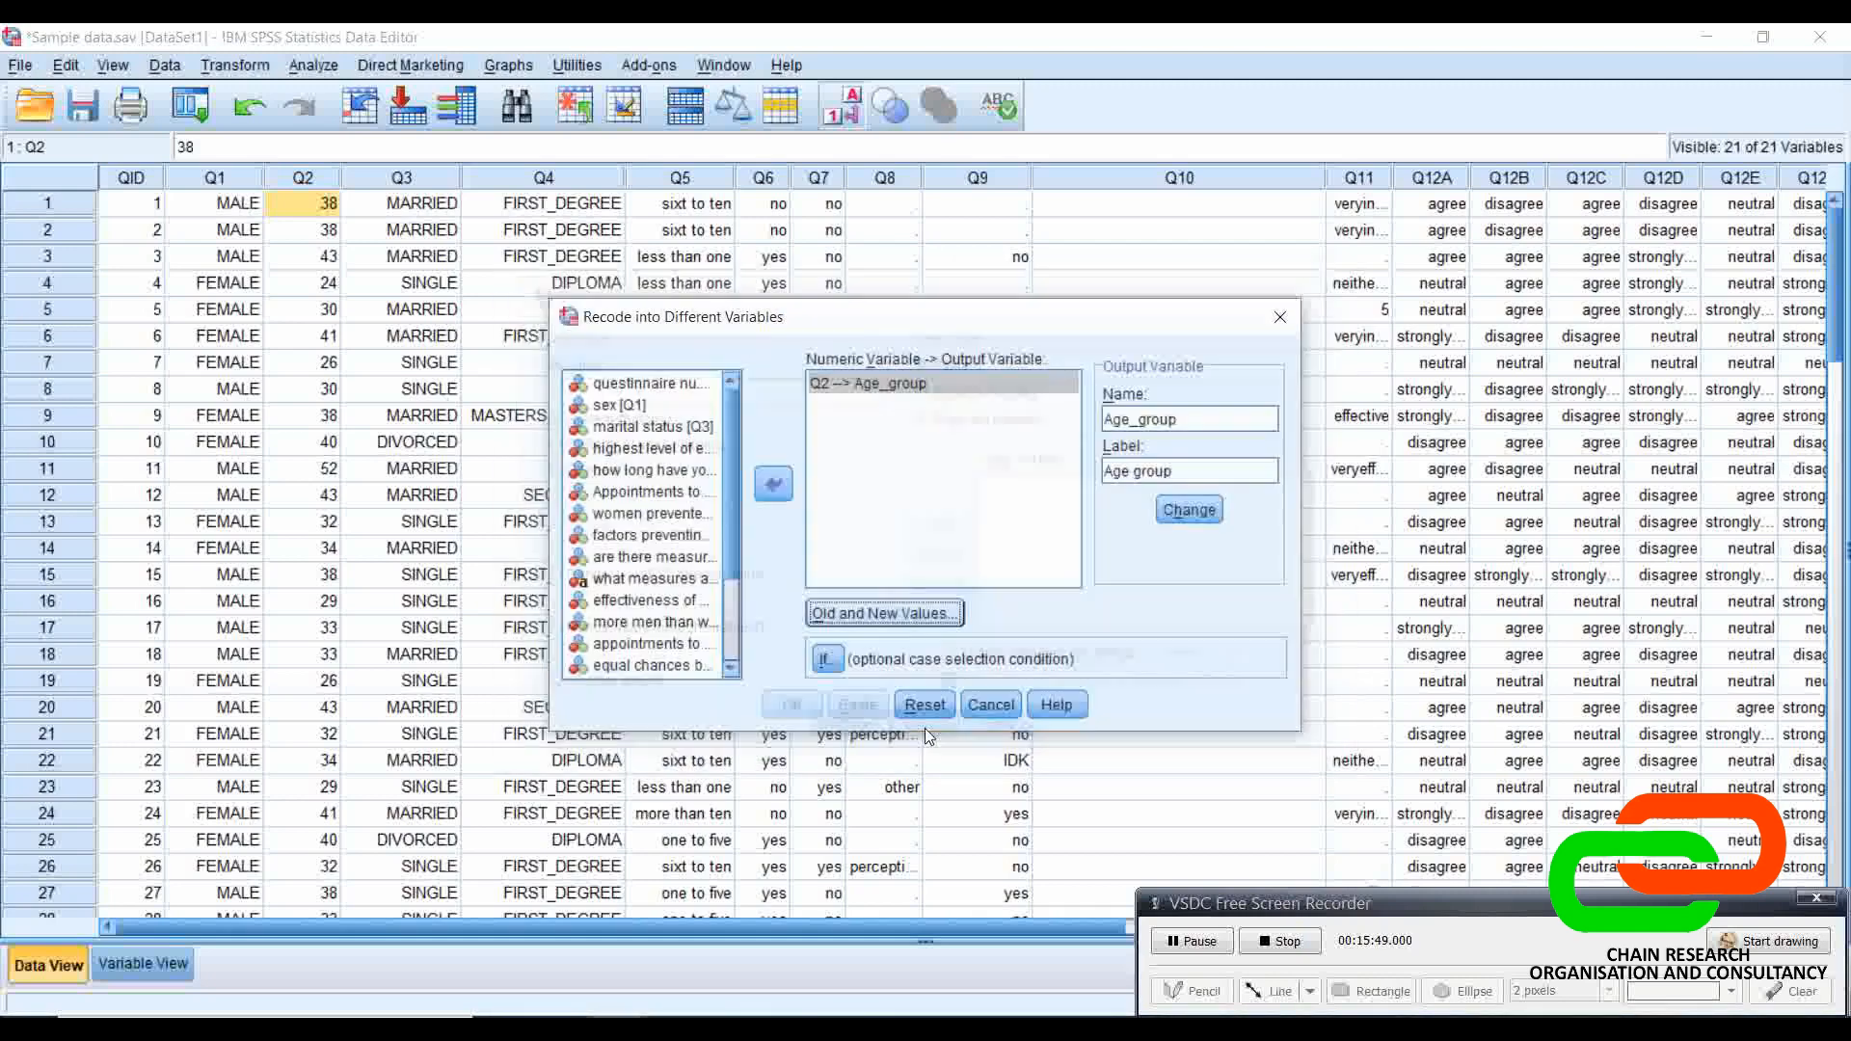
pyautogui.click(879, 611)
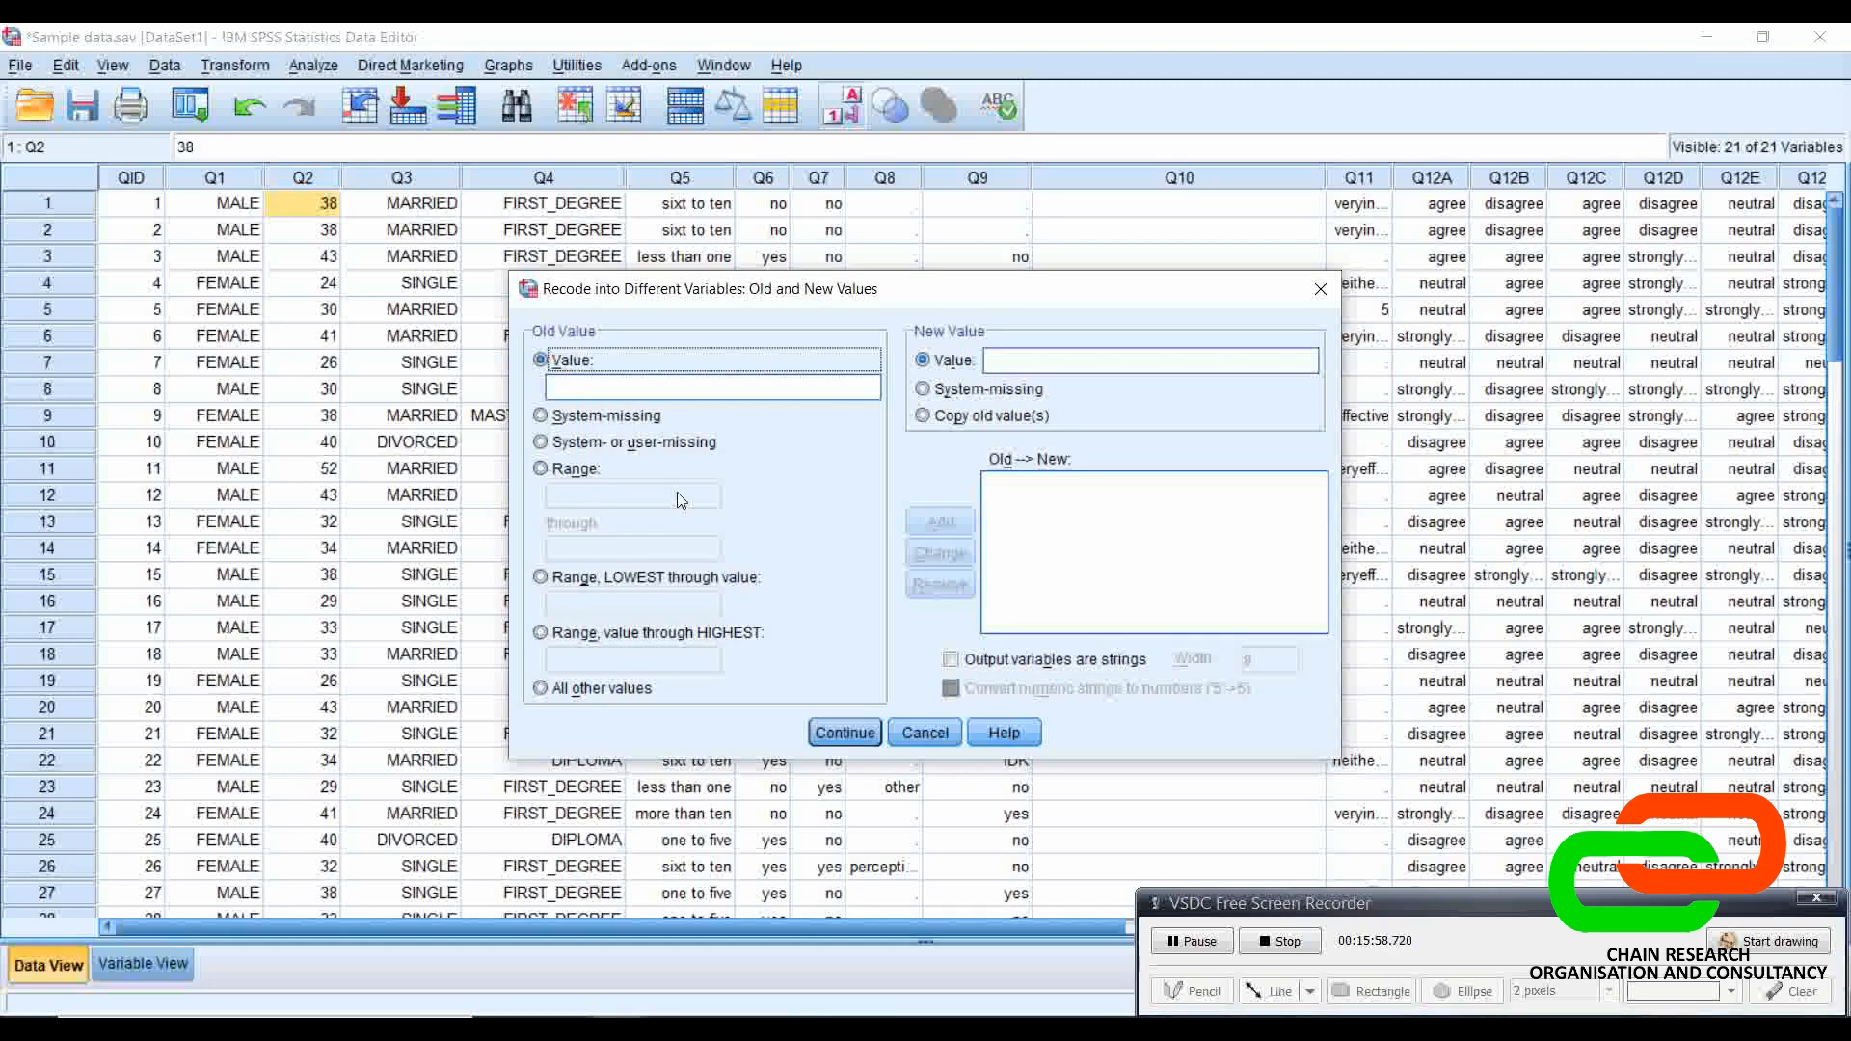
pyautogui.click(541, 468)
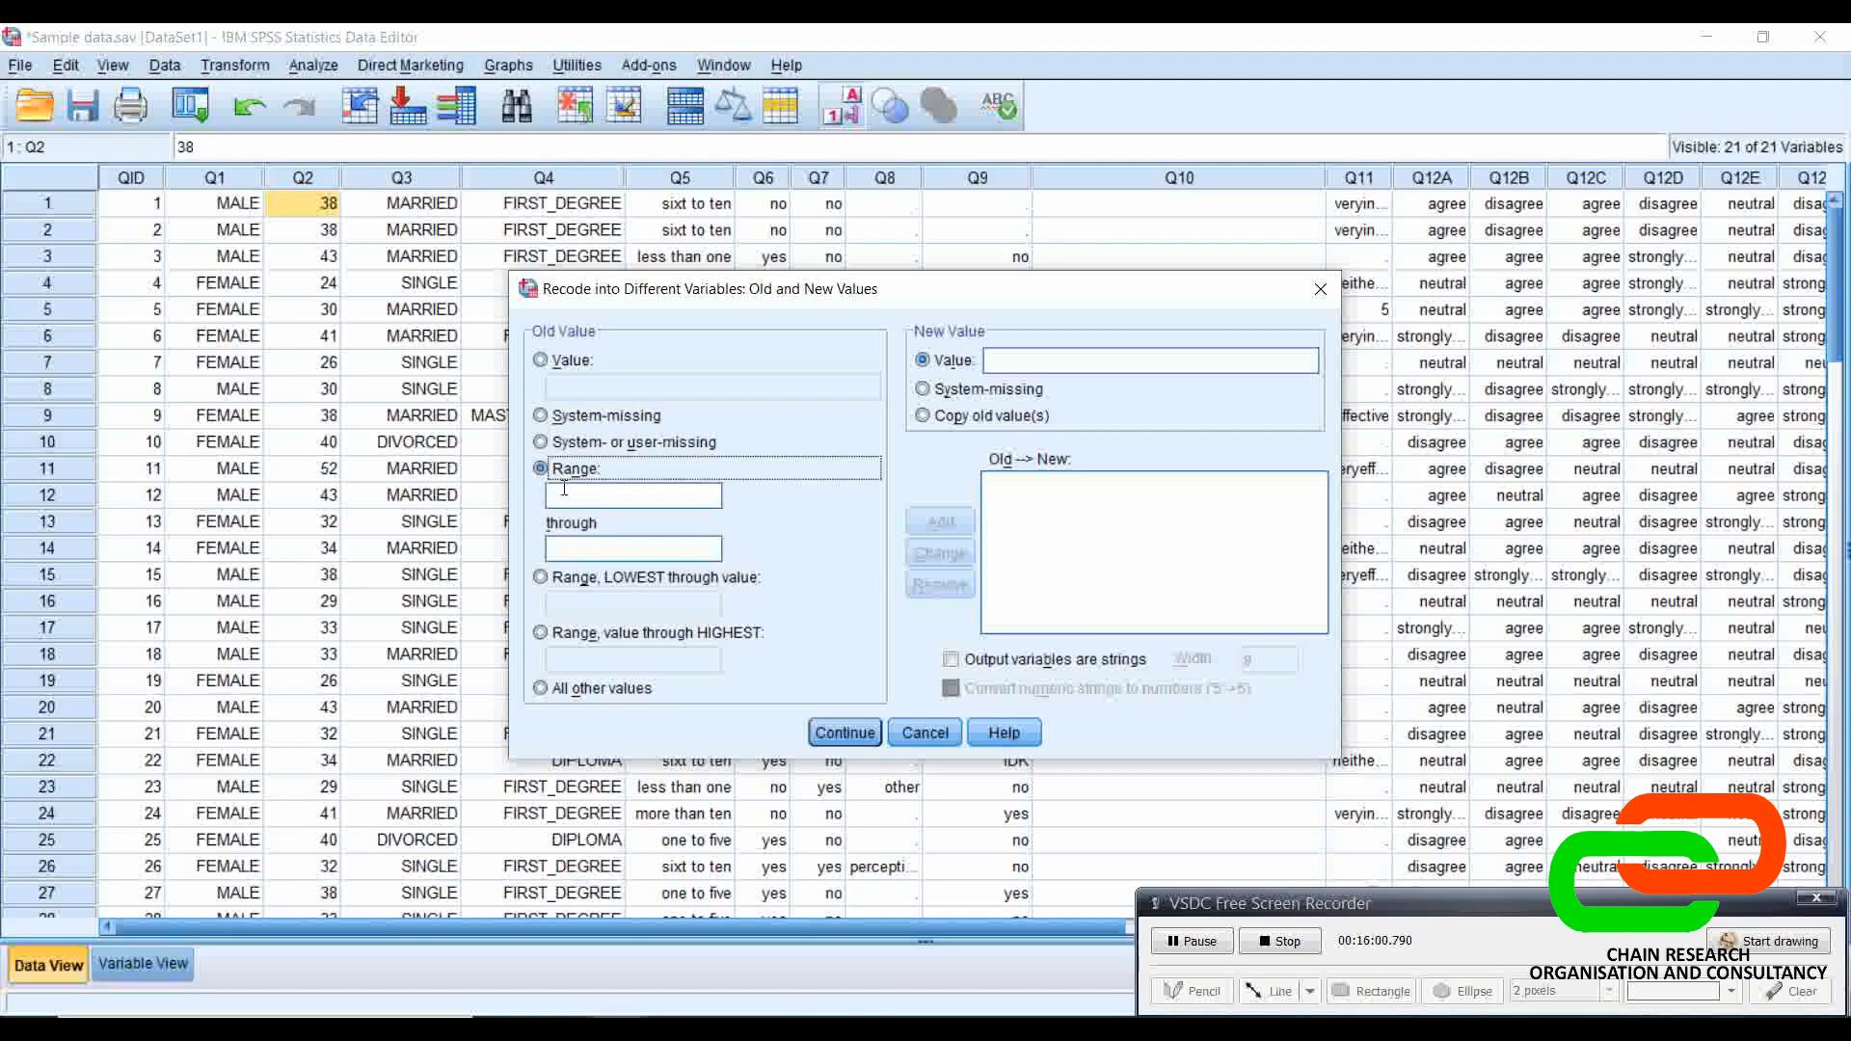
pyautogui.click(570, 496)
pyautogui.write('20')
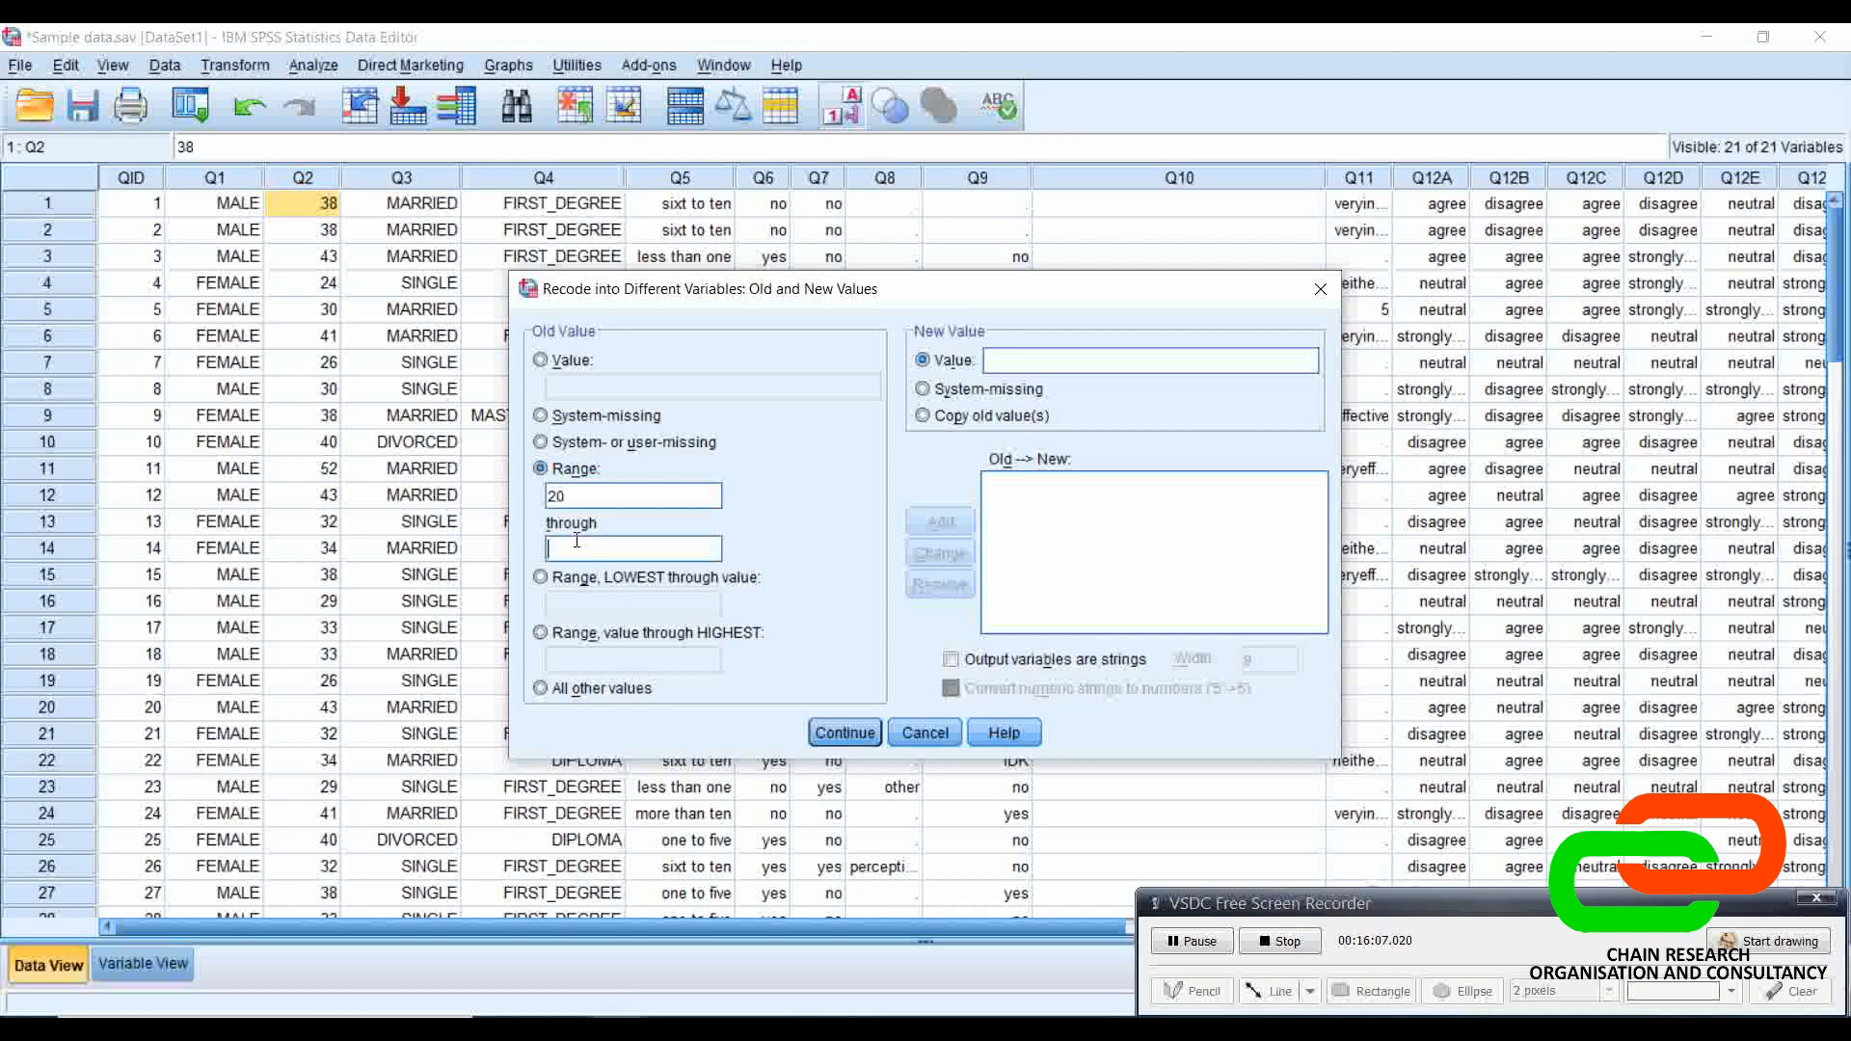
pyautogui.write('30')
pyautogui.click(1013, 365)
pyautogui.write('1')
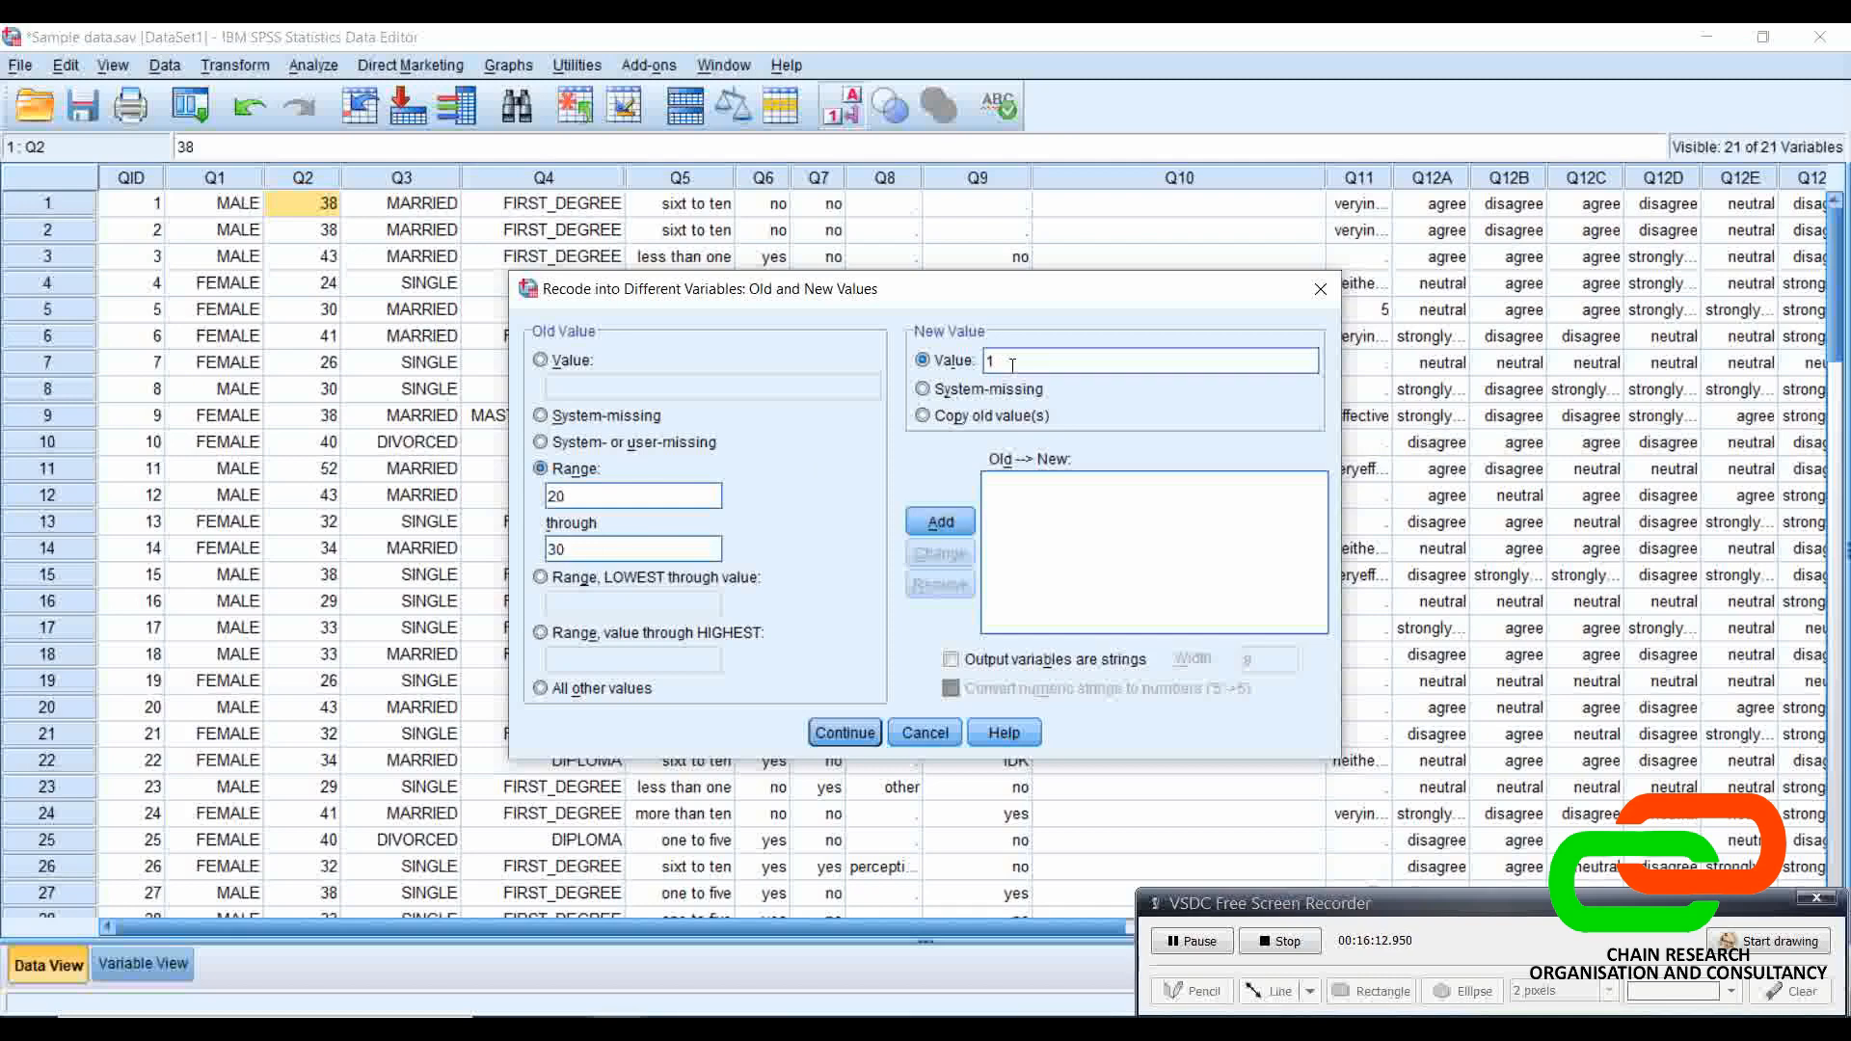
pyautogui.click(940, 522)
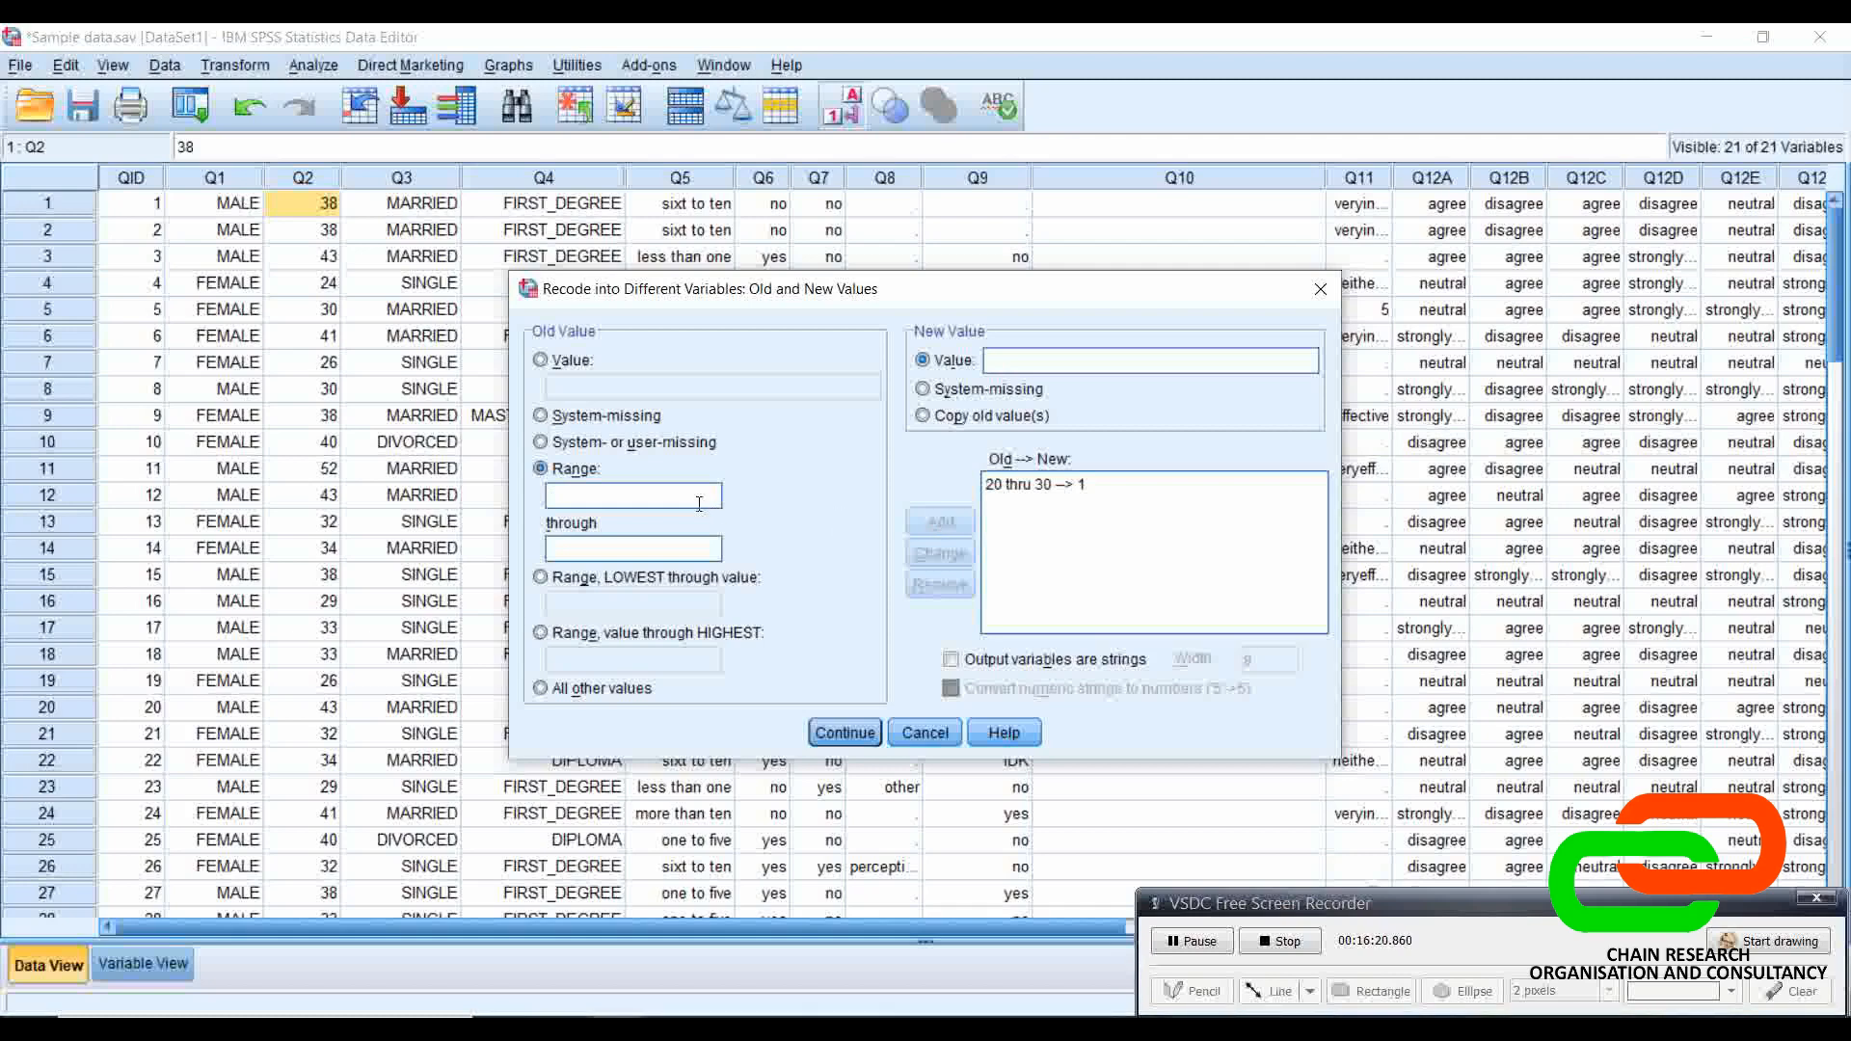
# Step: Add a rule recoding the range 31 through 40 to 2
pyautogui.write('31')
pyautogui.write('40')
pyautogui.click(1035, 357)
pyautogui.write('2')
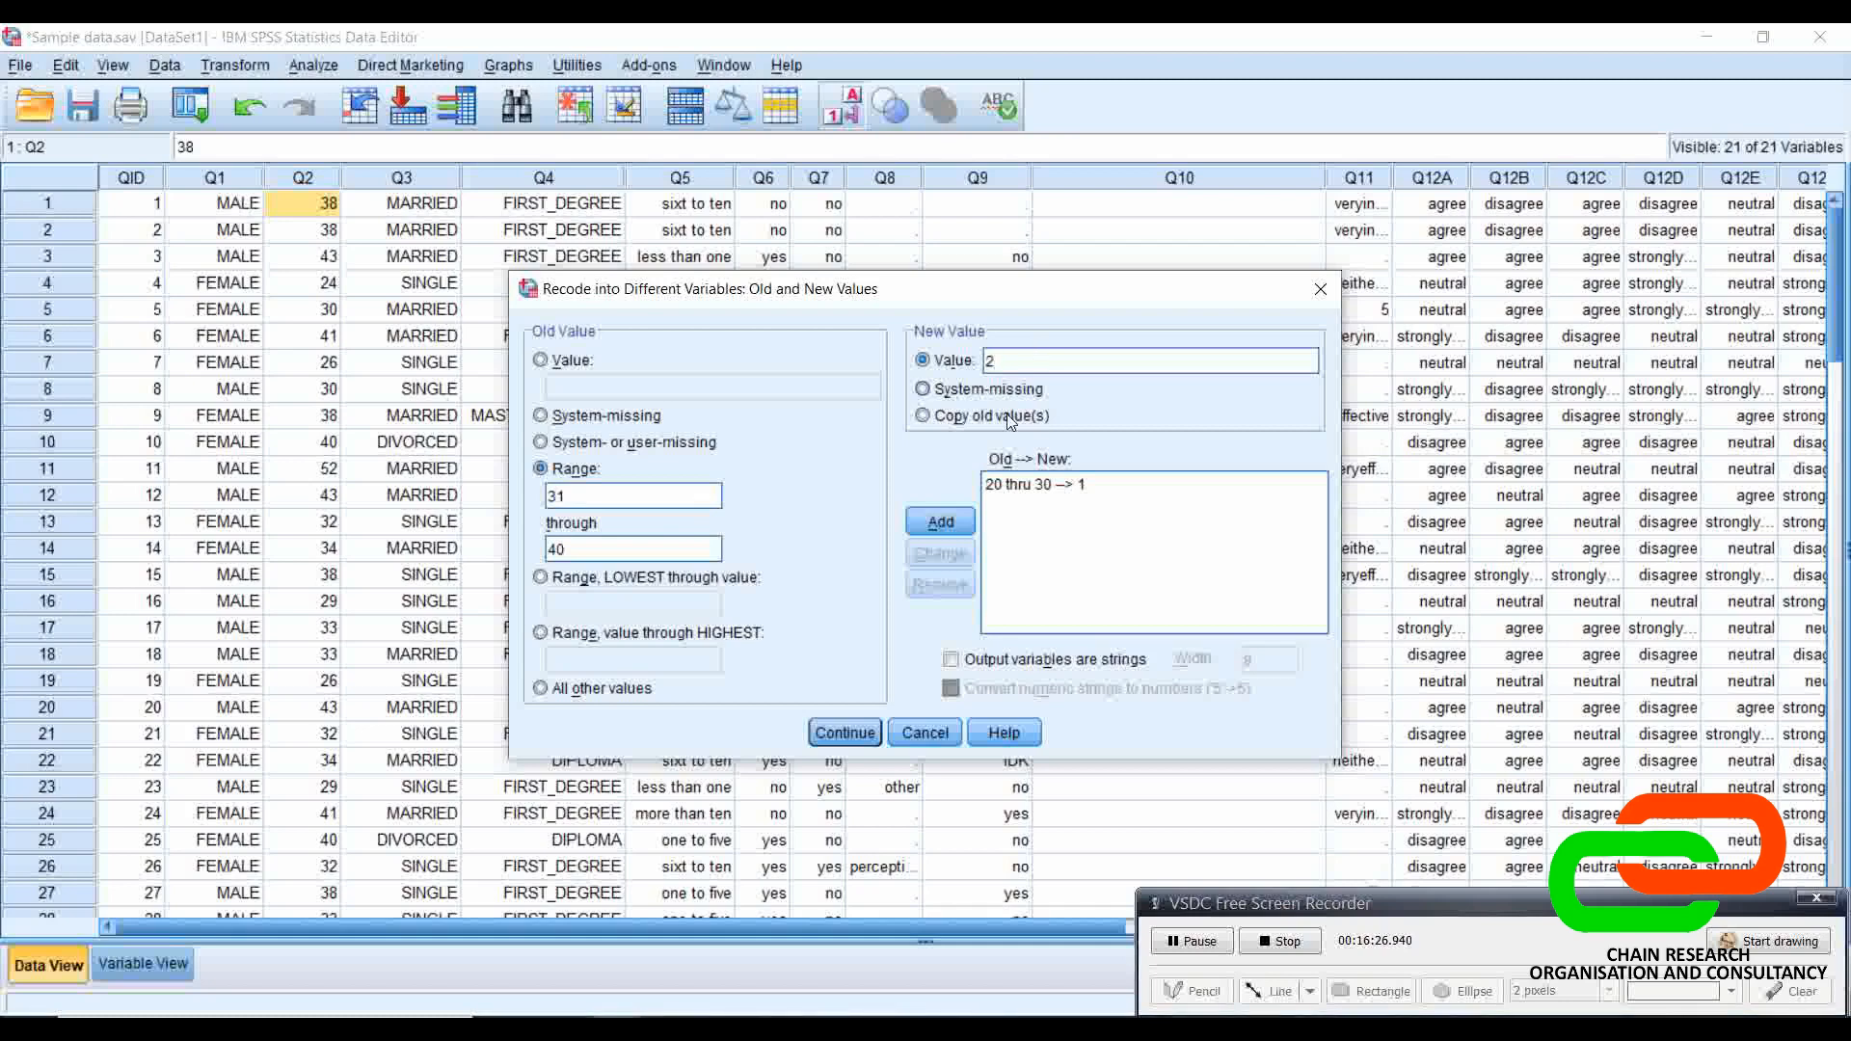
pyautogui.click(940, 521)
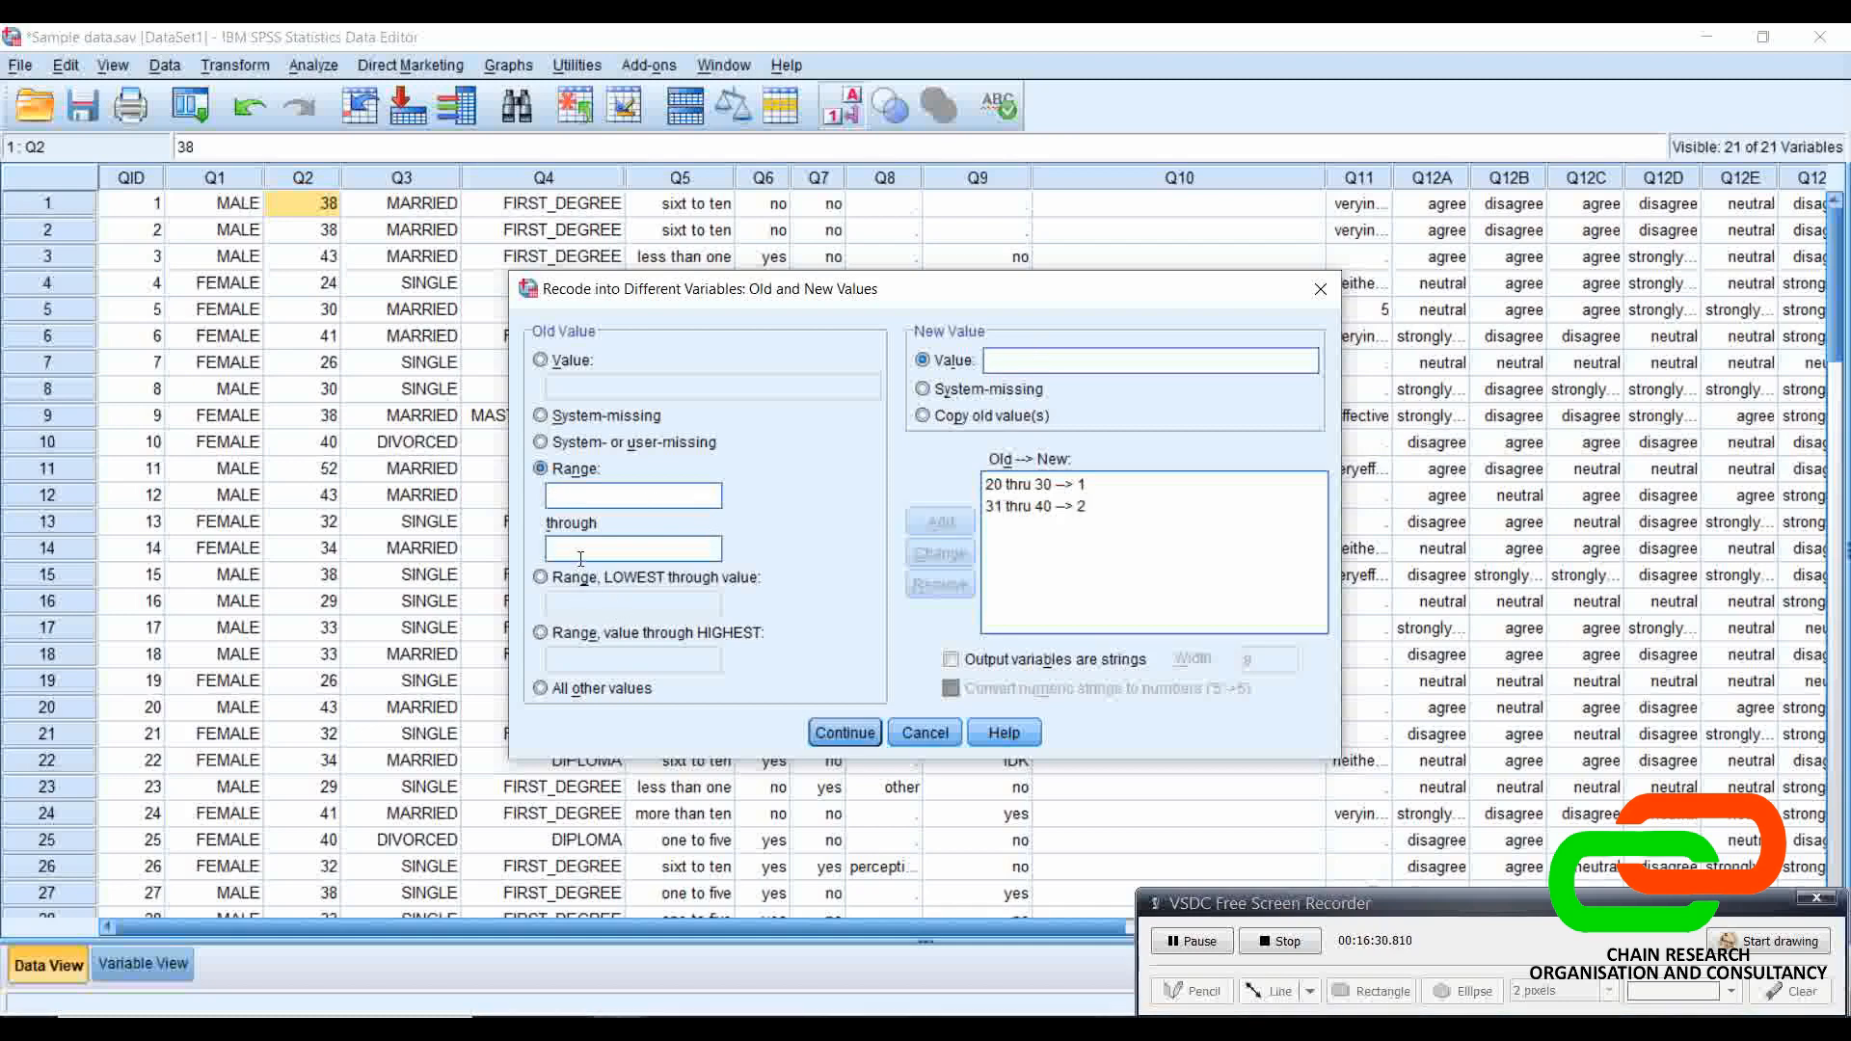
# Step: Add a rule recoding the range from 41 through the highest value to 3
pyautogui.click(541, 633)
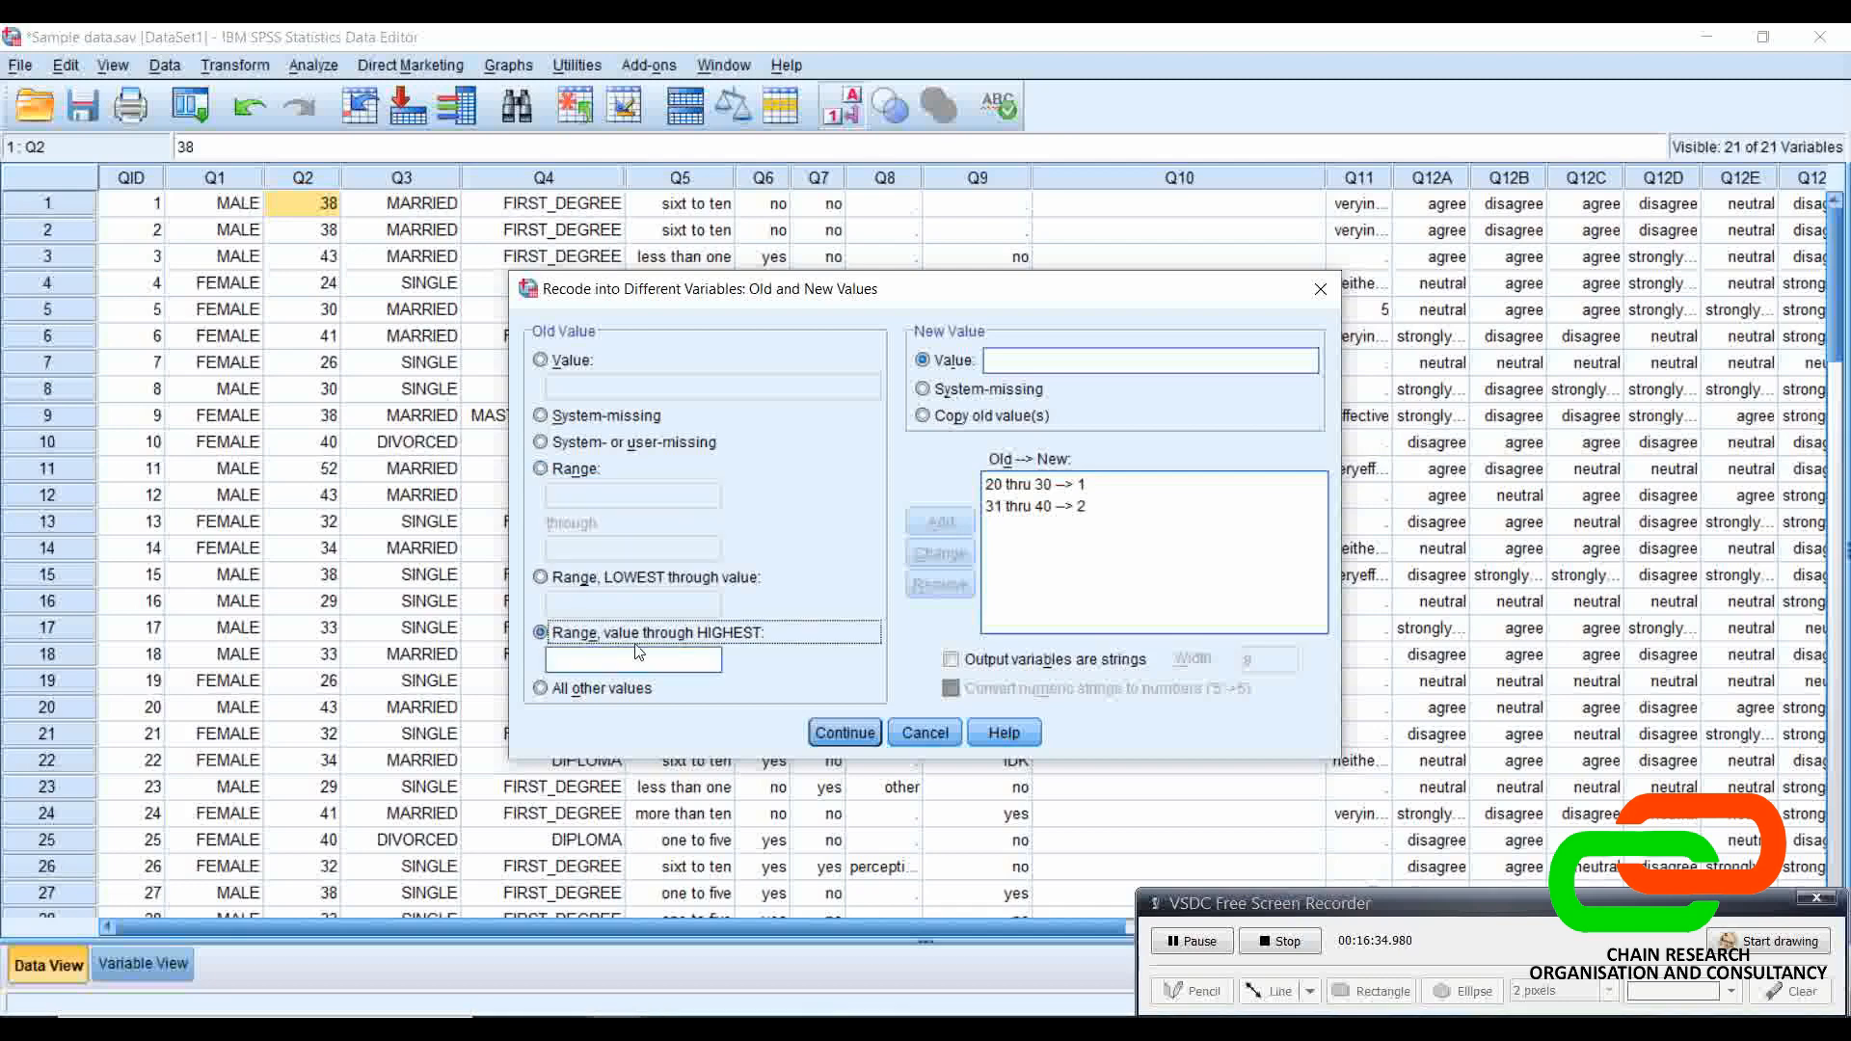
pyautogui.click(677, 663)
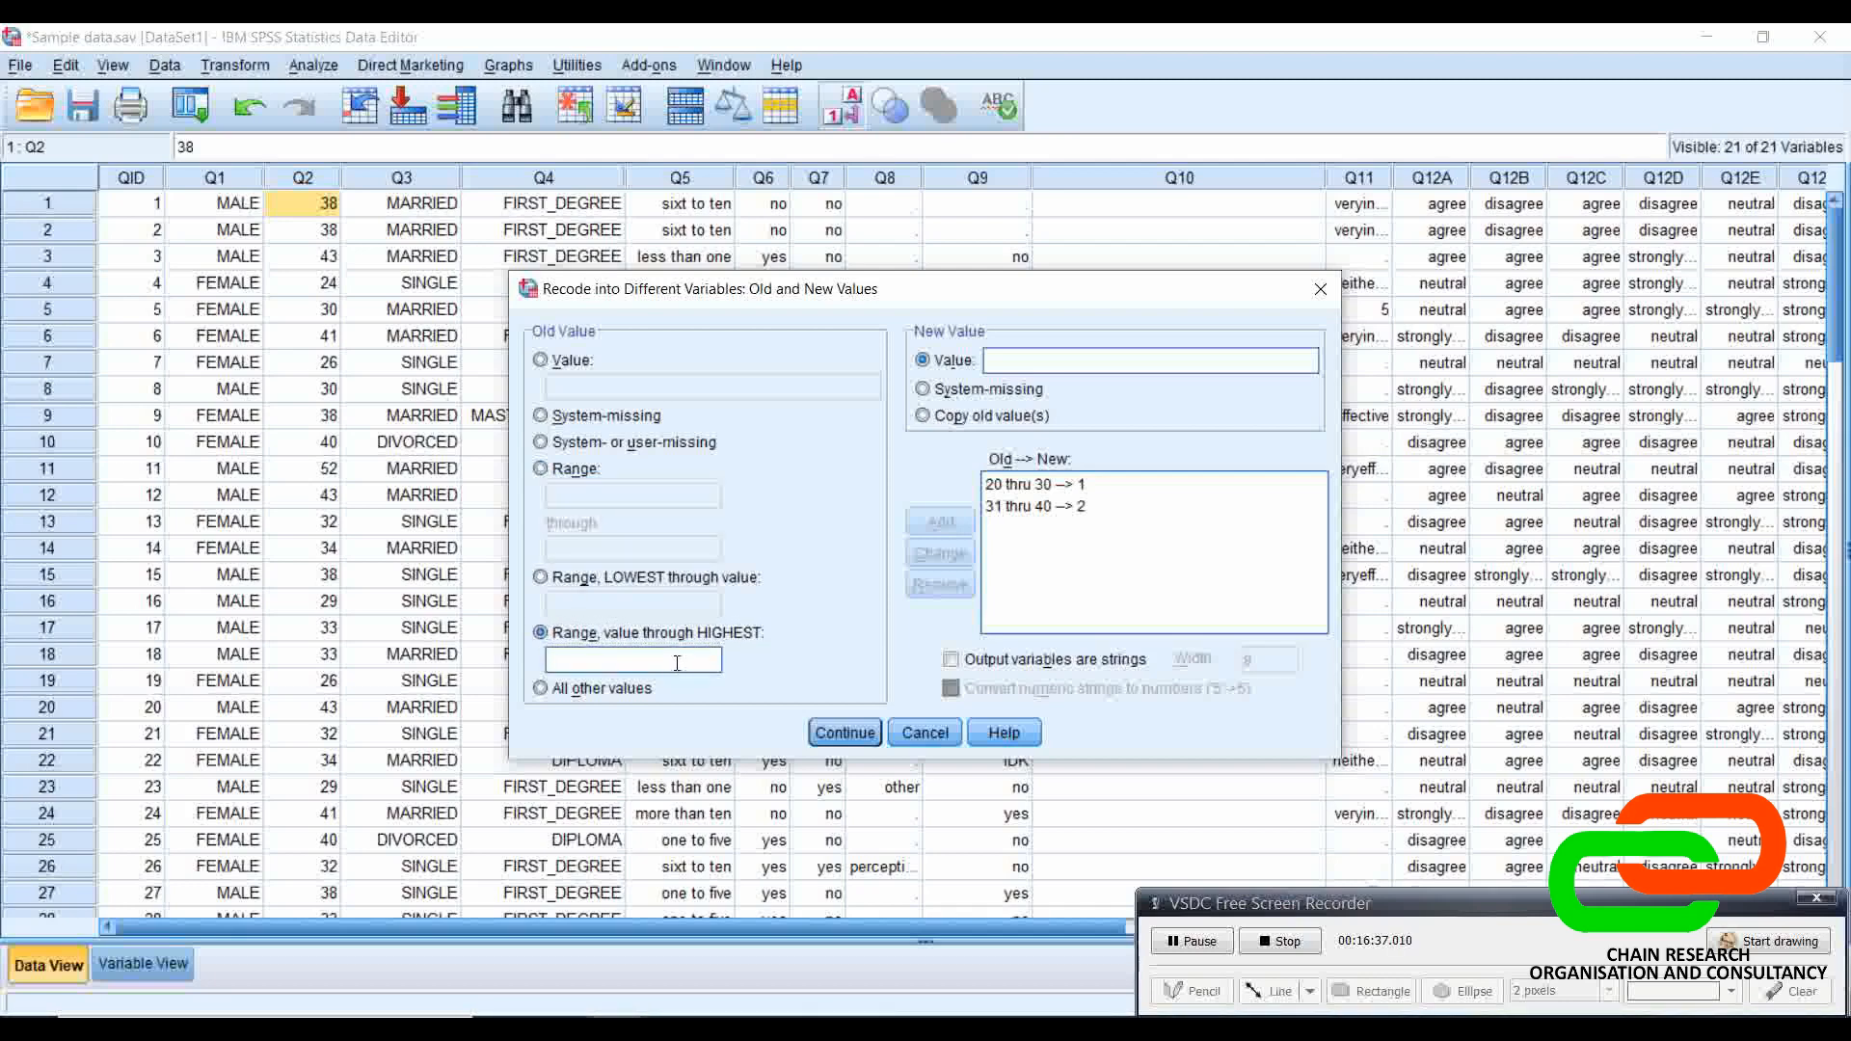
pyautogui.write('1')
pyautogui.press('BackSpace')
pyautogui.write('41')
pyautogui.click(1106, 362)
pyautogui.write('3')
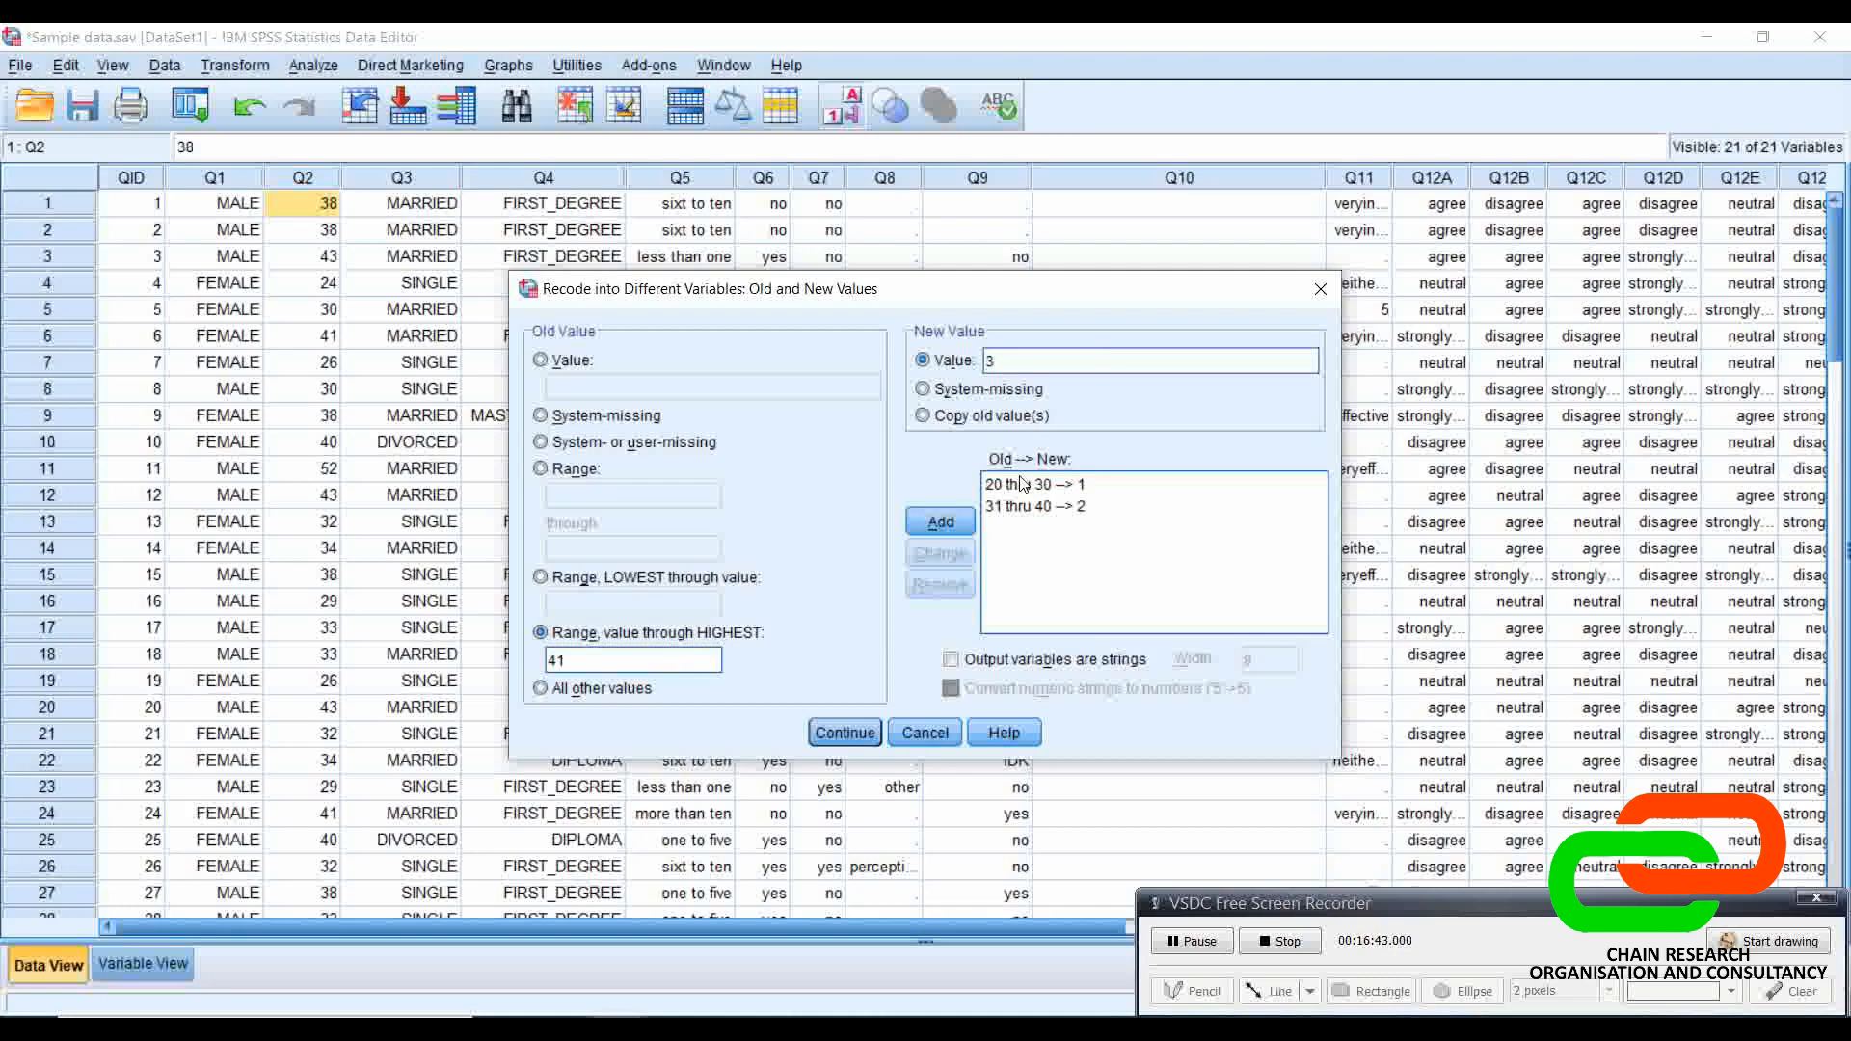
pyautogui.click(960, 522)
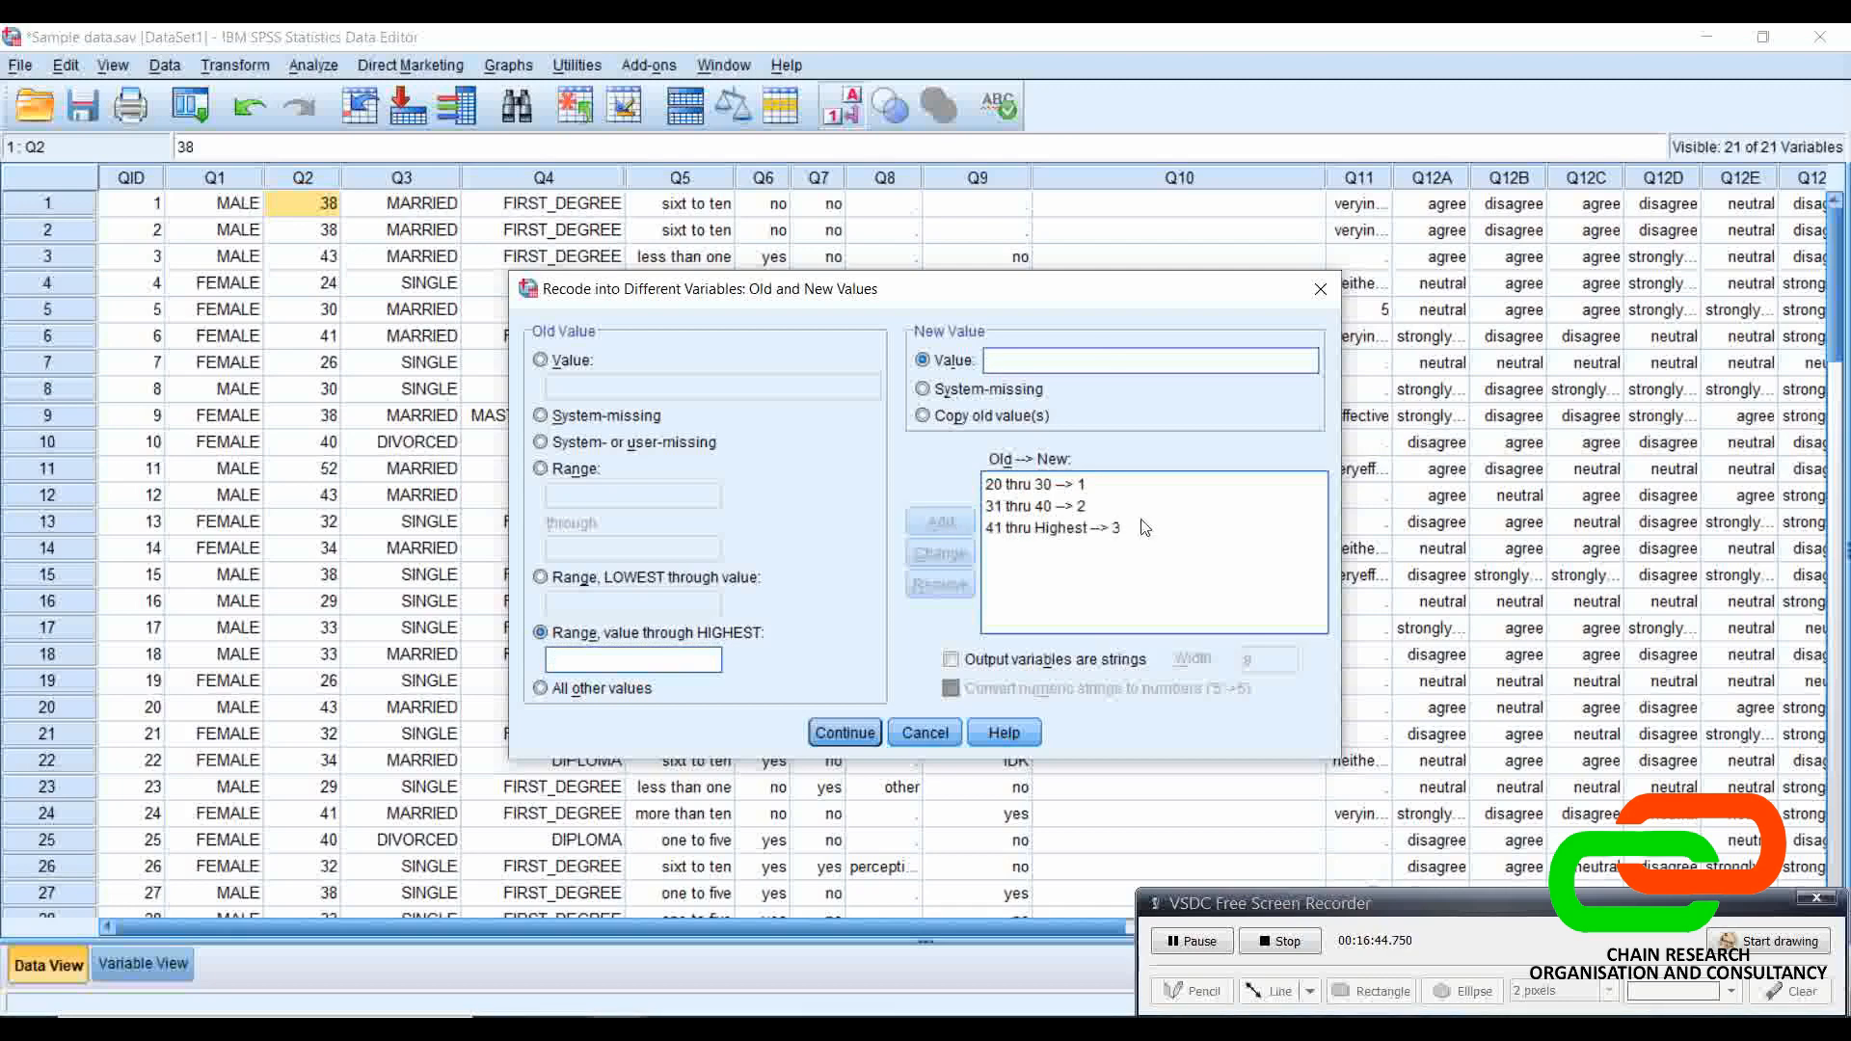
pyautogui.click(1212, 503)
pyautogui.click(1167, 506)
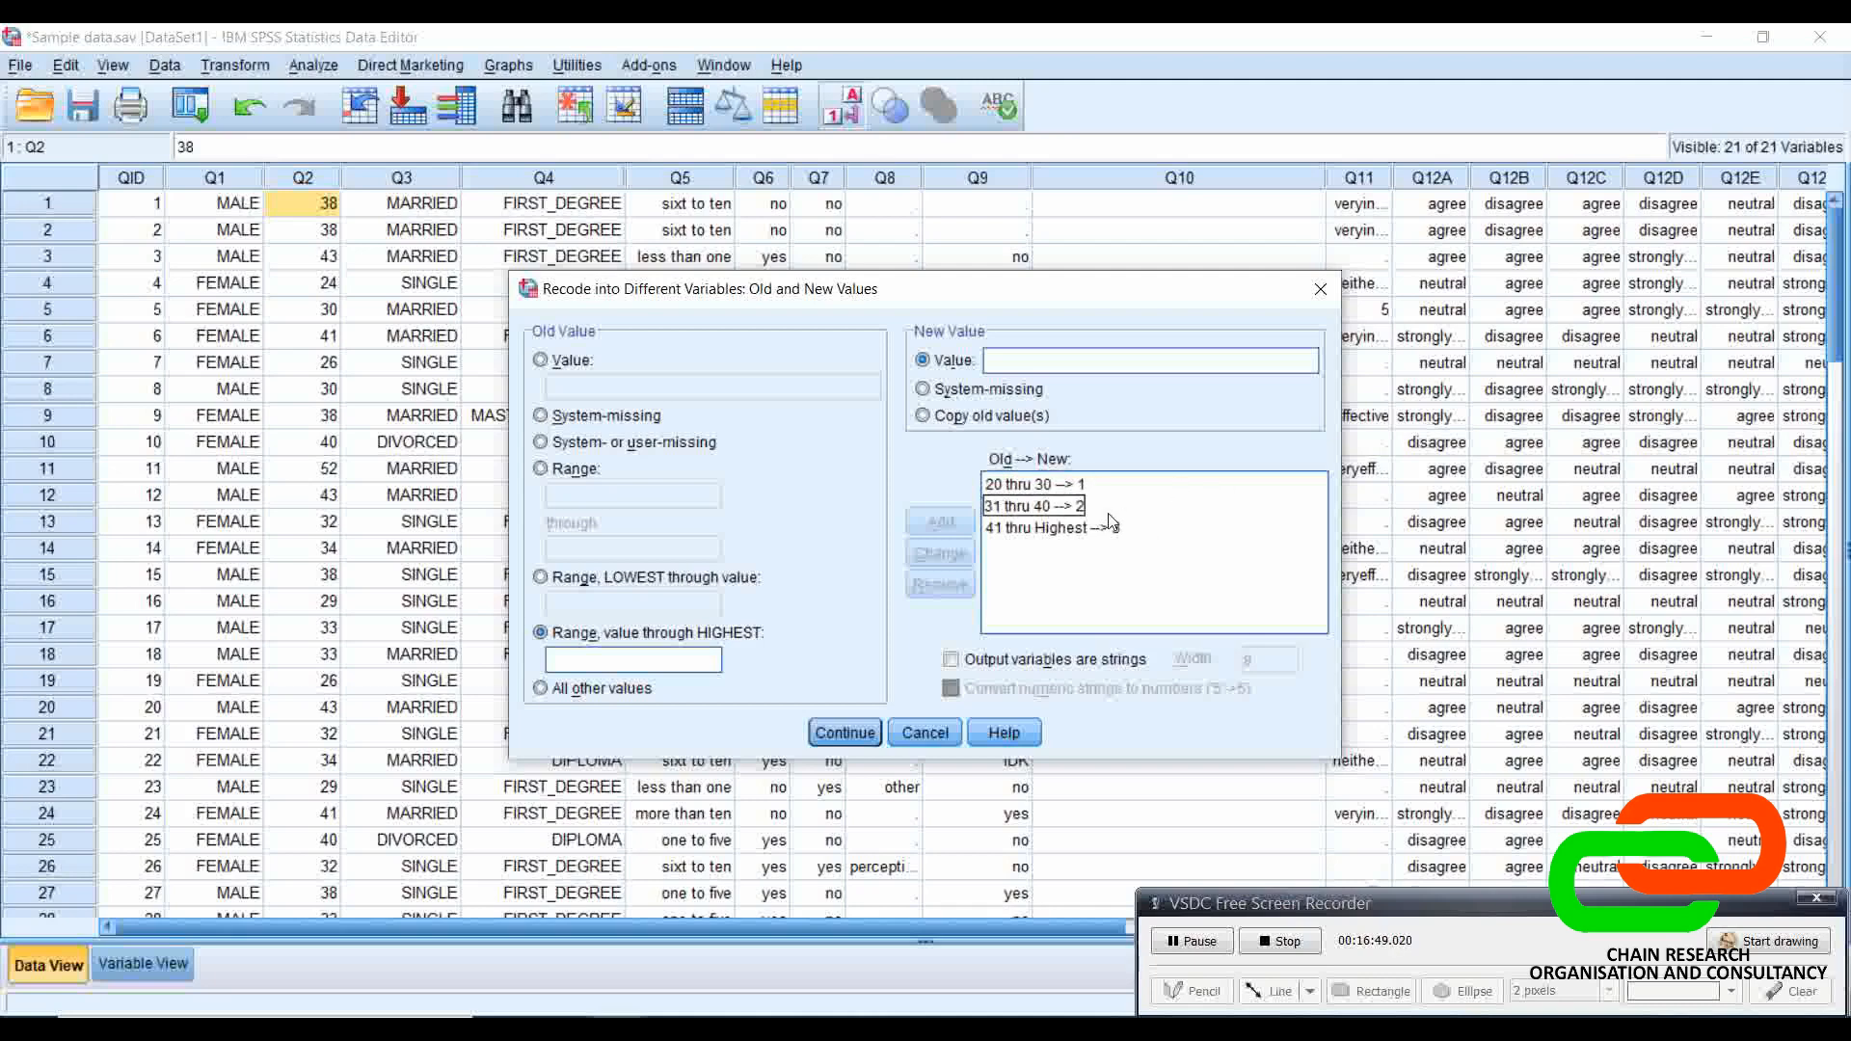
pyautogui.click(1053, 526)
pyautogui.click(1010, 509)
pyautogui.click(1049, 528)
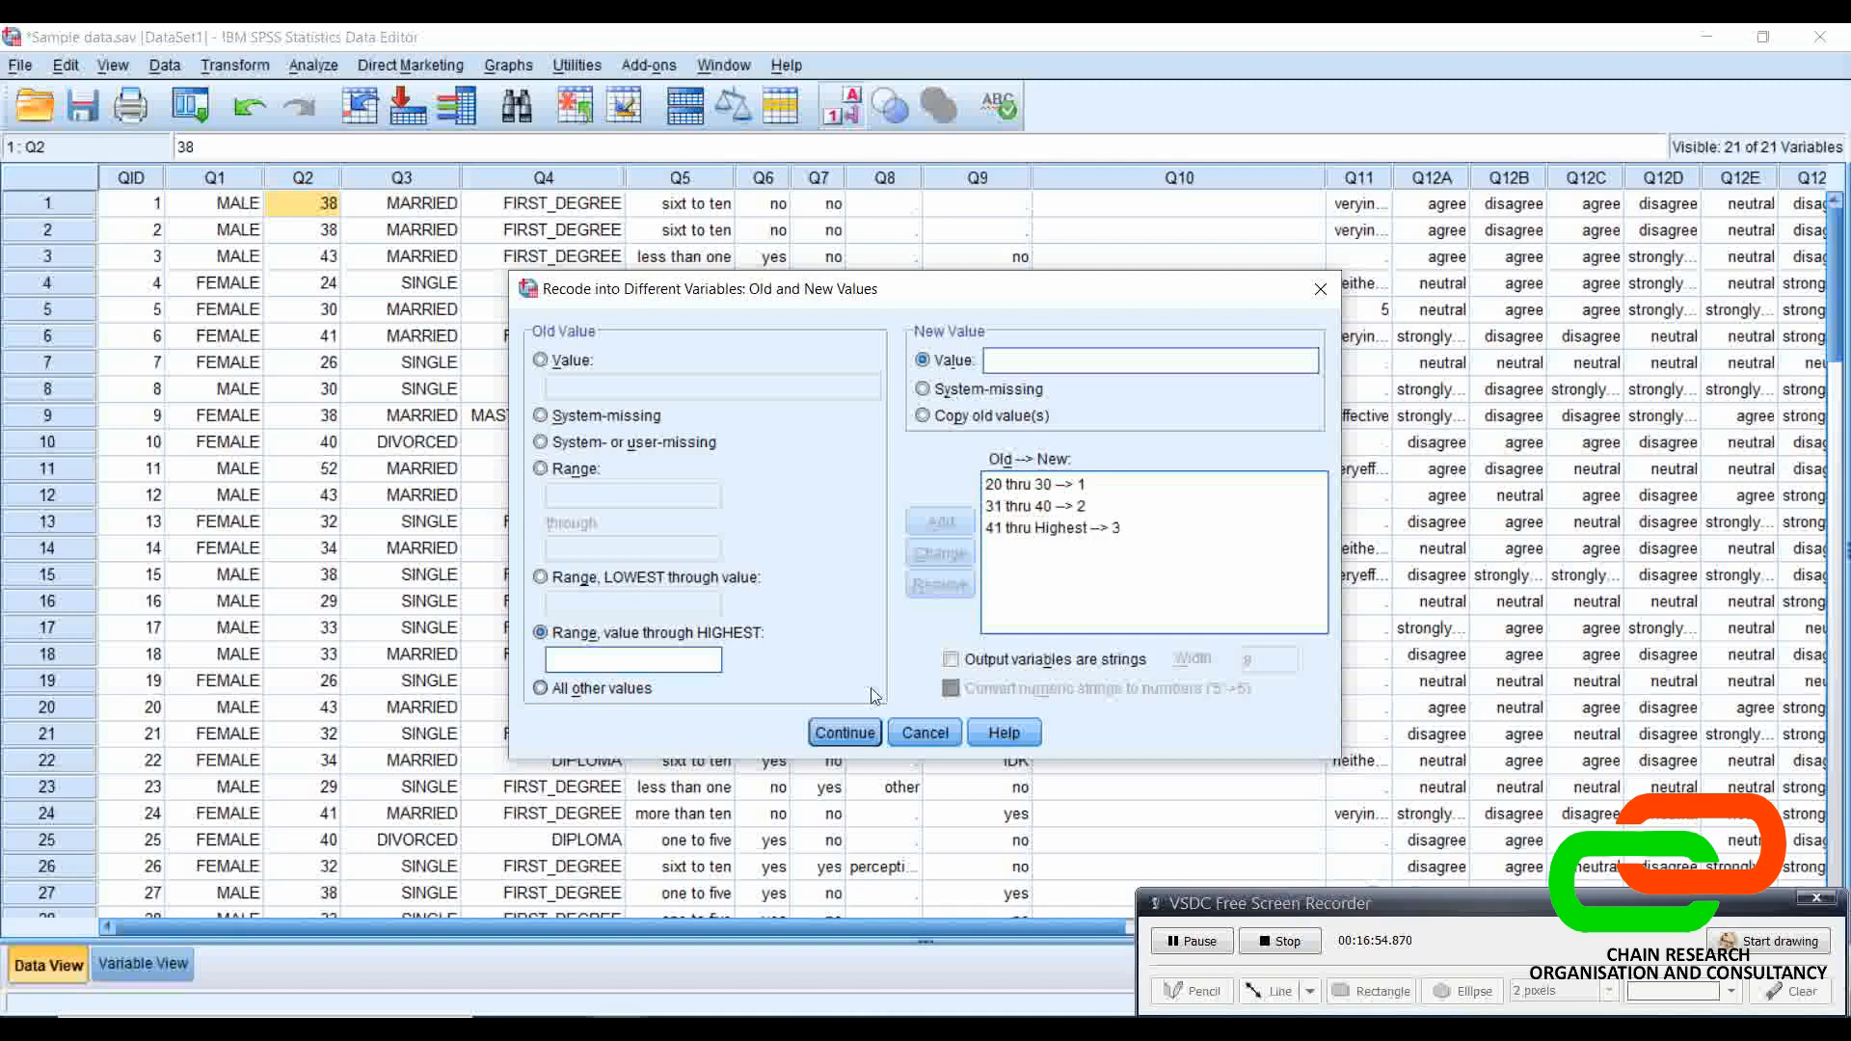
# Step: Accept the old and new value rules, run the recode into Age_group, and return to the Sample data window
pyautogui.click(847, 731)
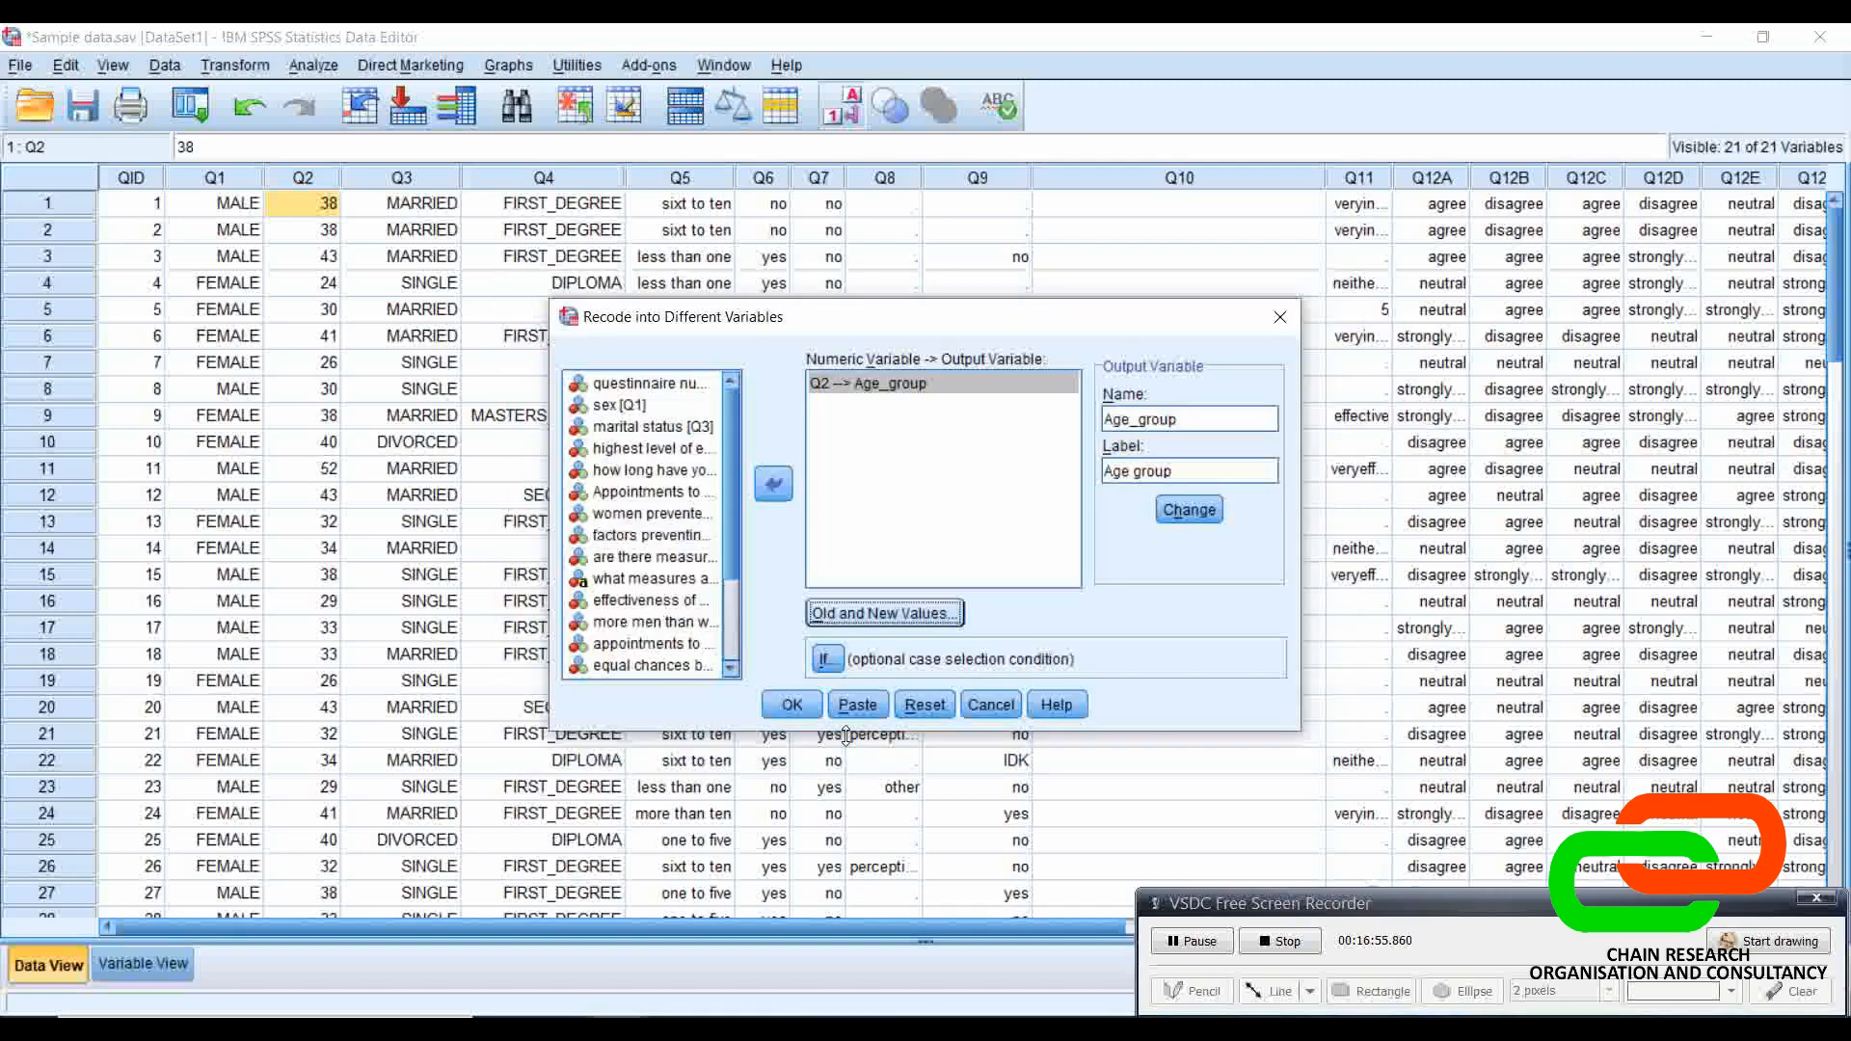
pyautogui.click(798, 707)
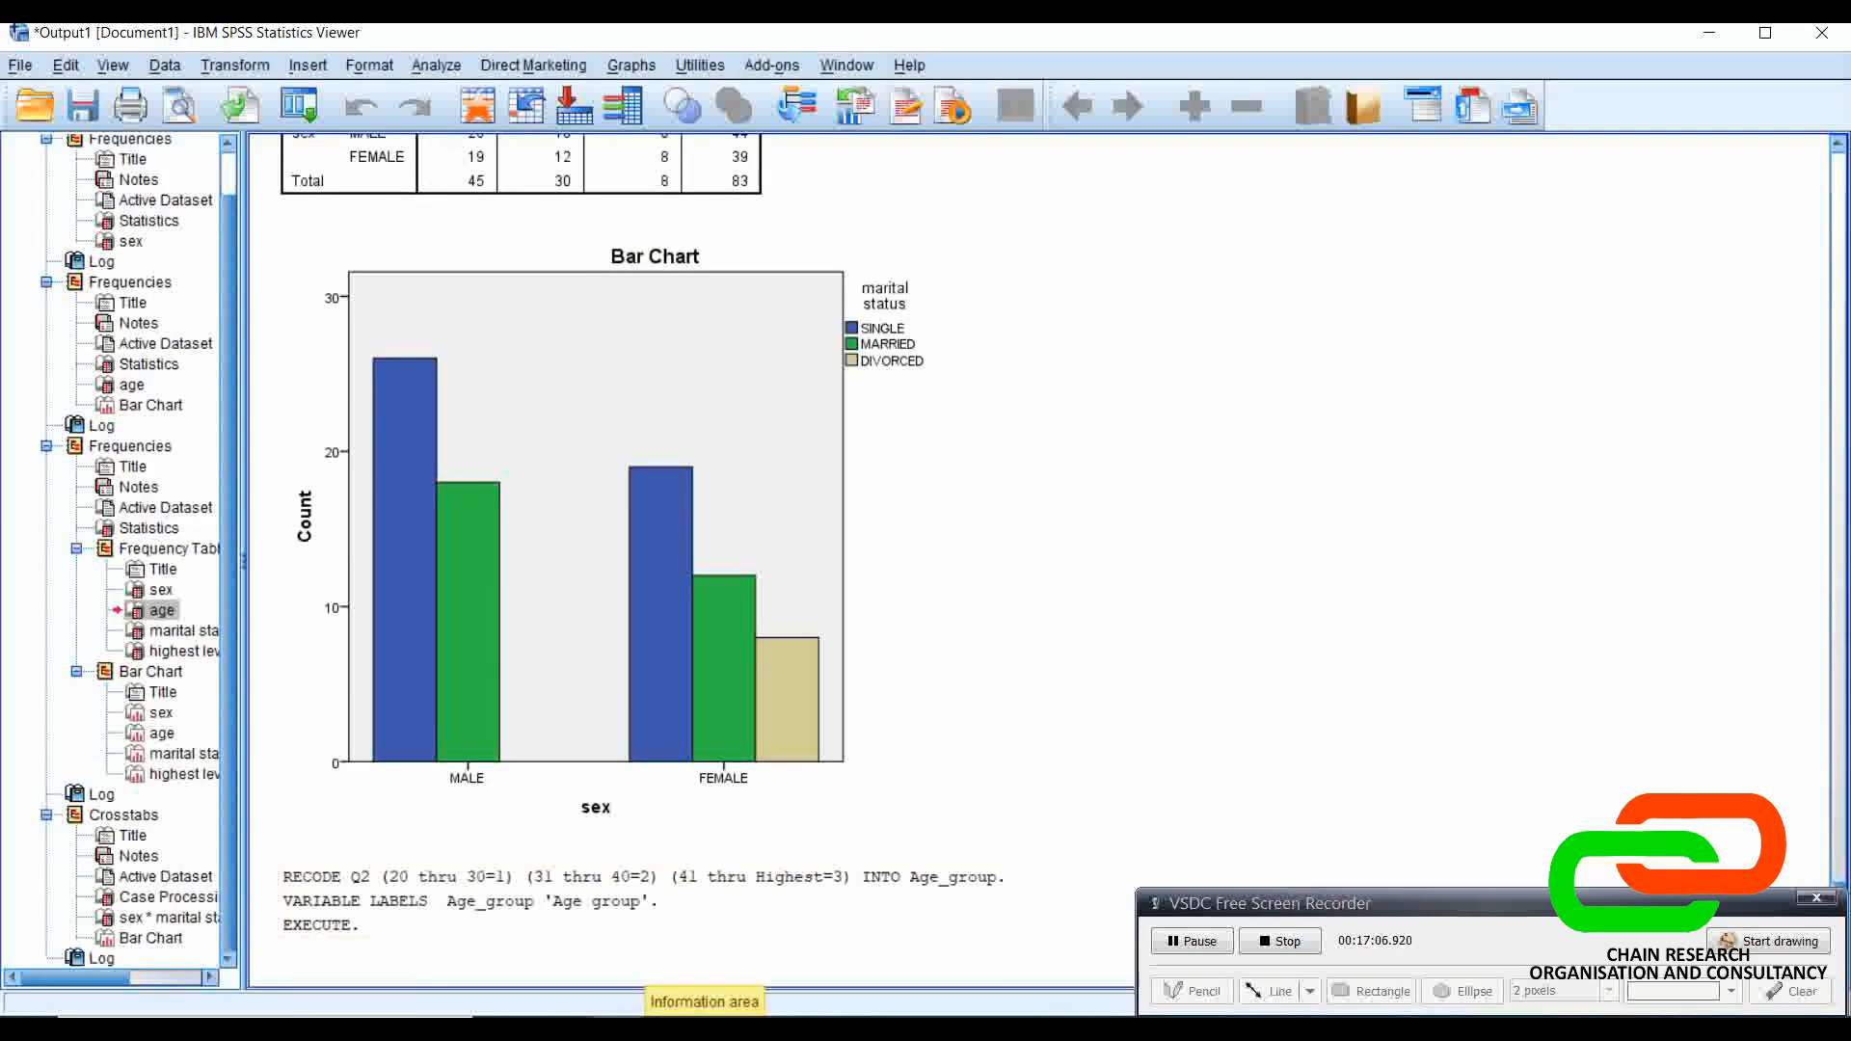
pyautogui.click(622, 1029)
pyautogui.click(650, 962)
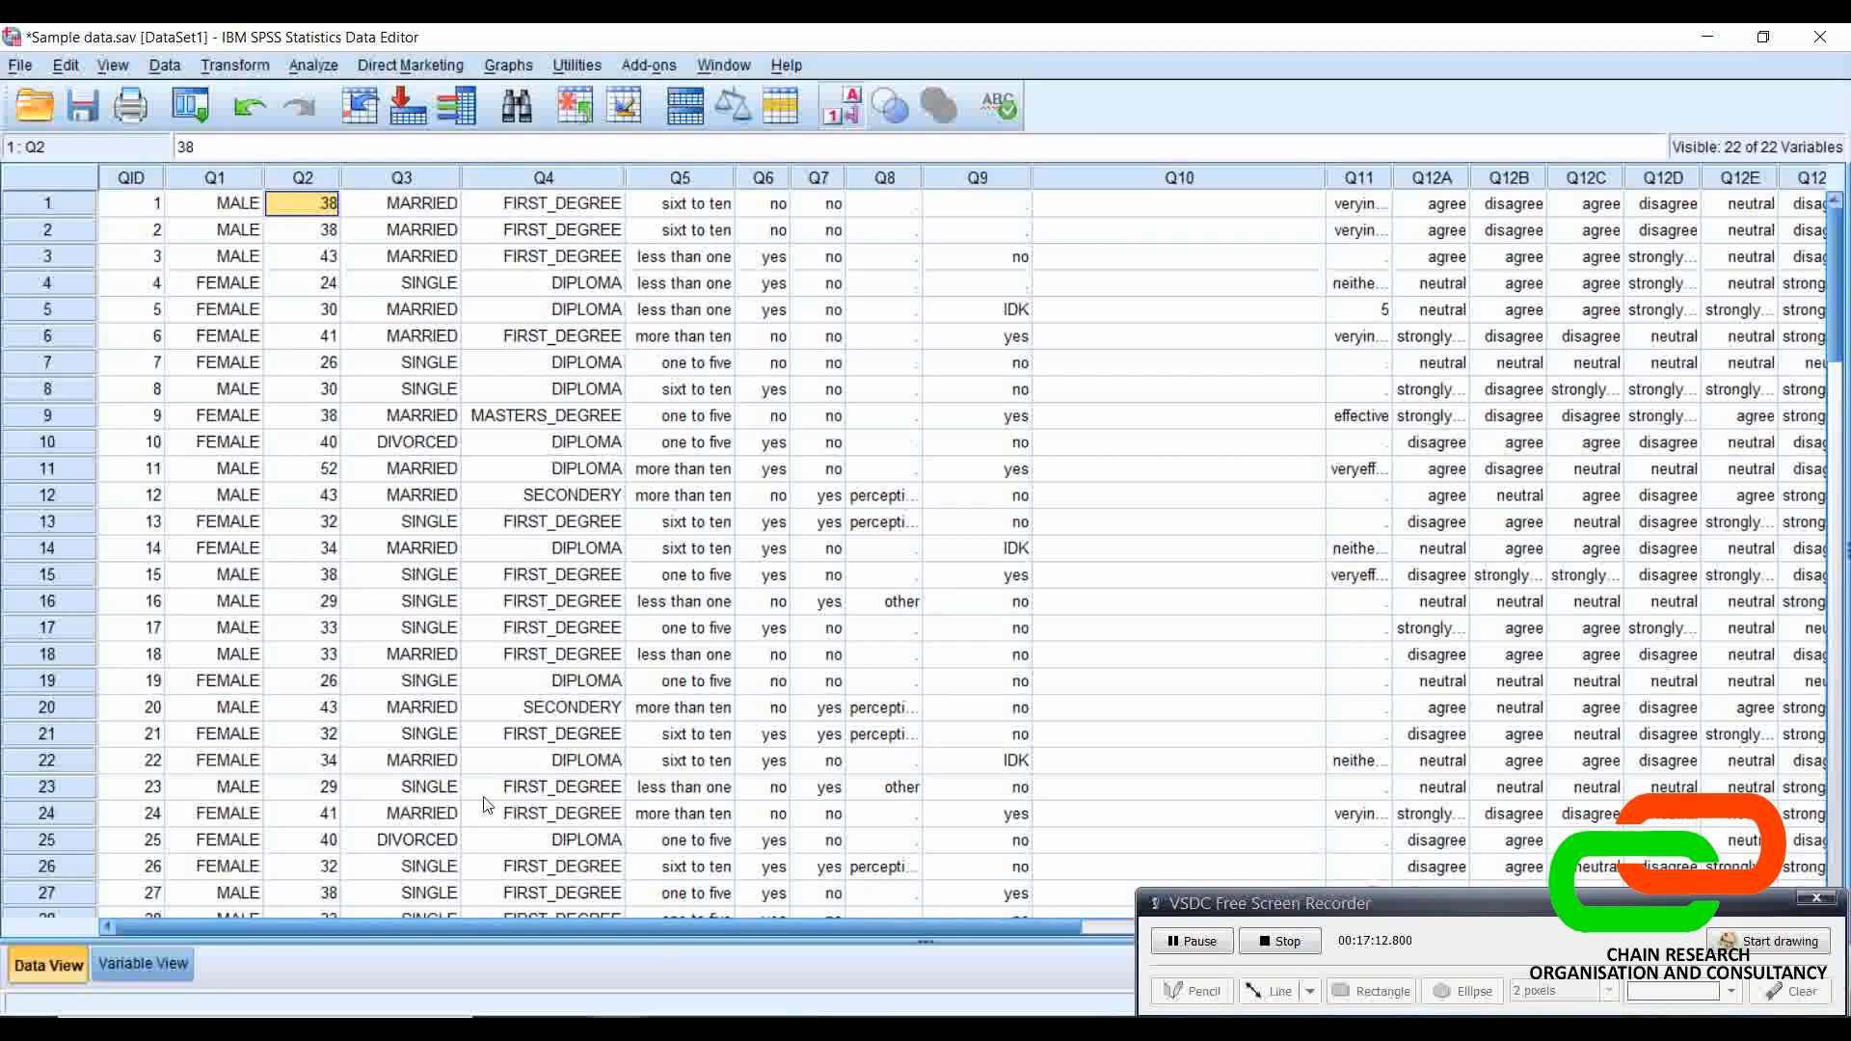
# Step: Examine the values of the recoded Age_group variable at the end of the dataset
pyautogui.click(715, 445)
pyautogui.press('Right')
pyautogui.press('Right')
pyautogui.press('Right')
pyautogui.press('Right')
pyautogui.press('Right')
pyautogui.press('Right')
pyautogui.press('Right')
pyautogui.press('Right')
pyautogui.press('Right')
pyautogui.press('Right')
pyautogui.press('Right')
pyautogui.press('Right')
pyautogui.press('Right')
pyautogui.press('Right')
pyautogui.press('Right')
pyautogui.press('Right')
pyautogui.press('Right')
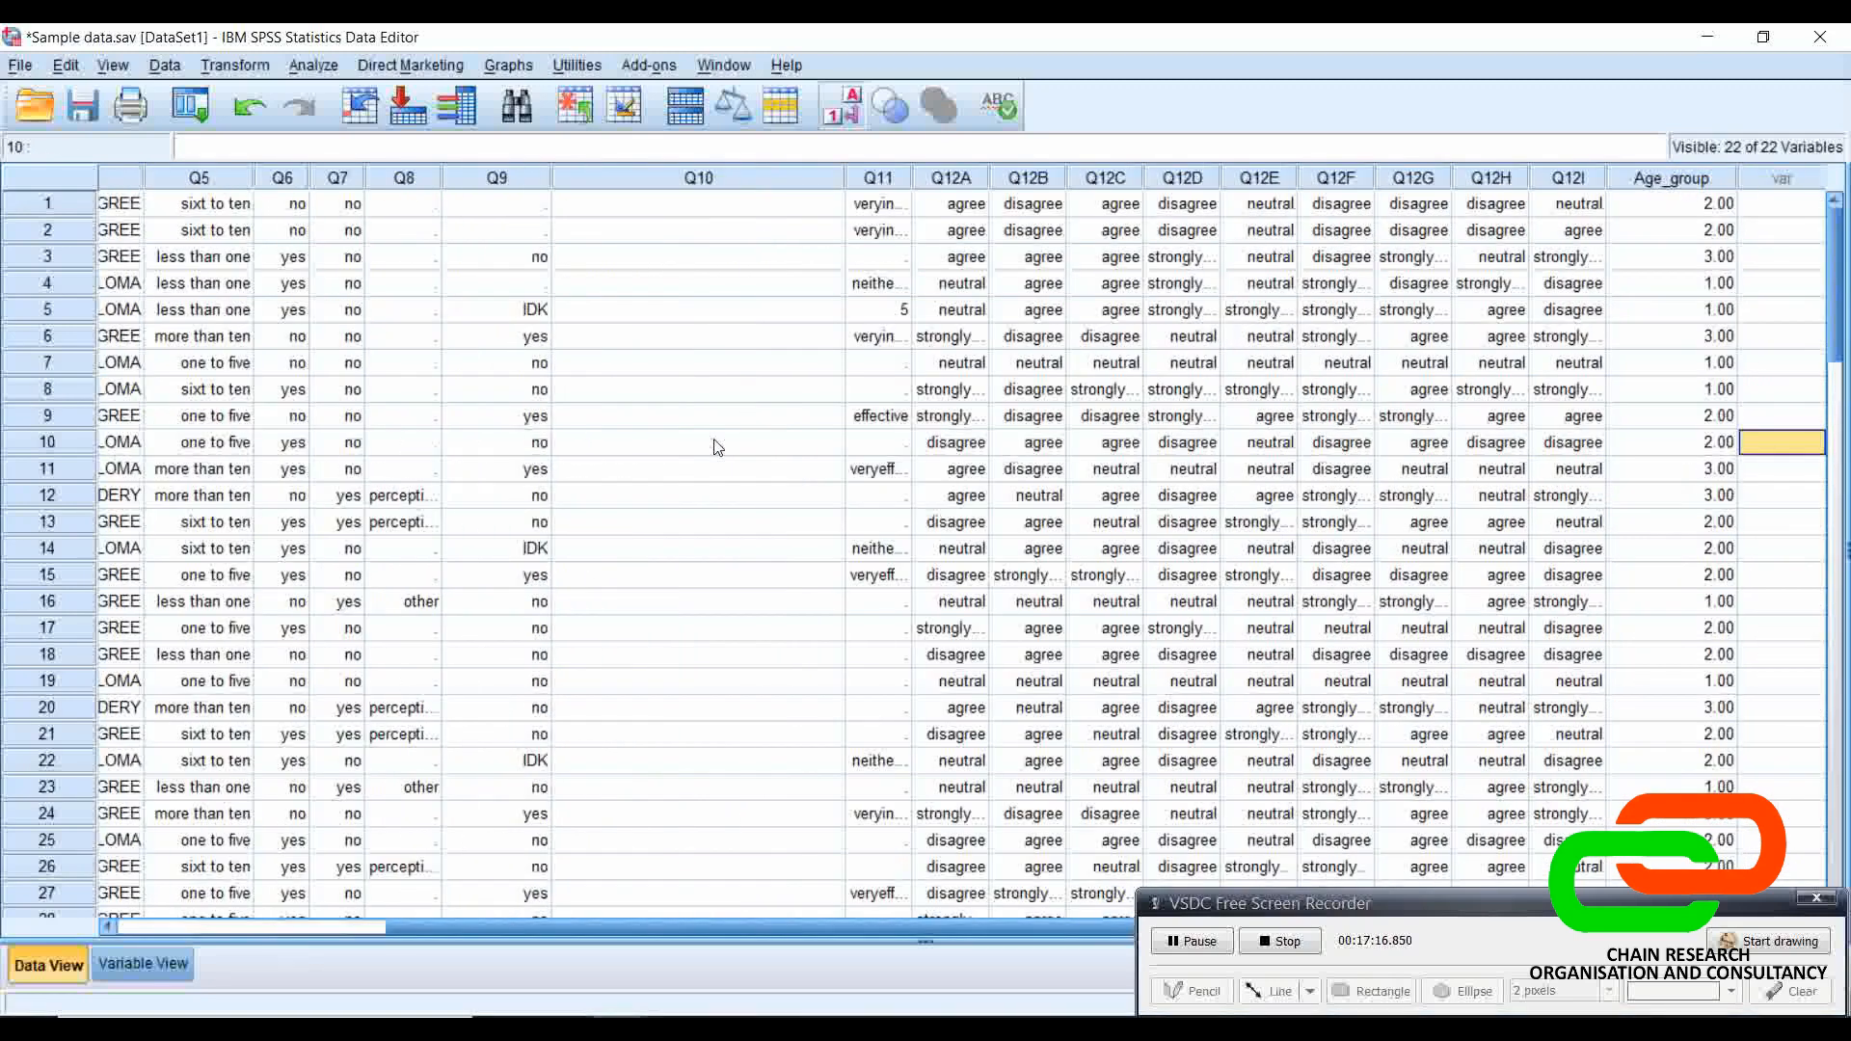
pyautogui.click(1660, 207)
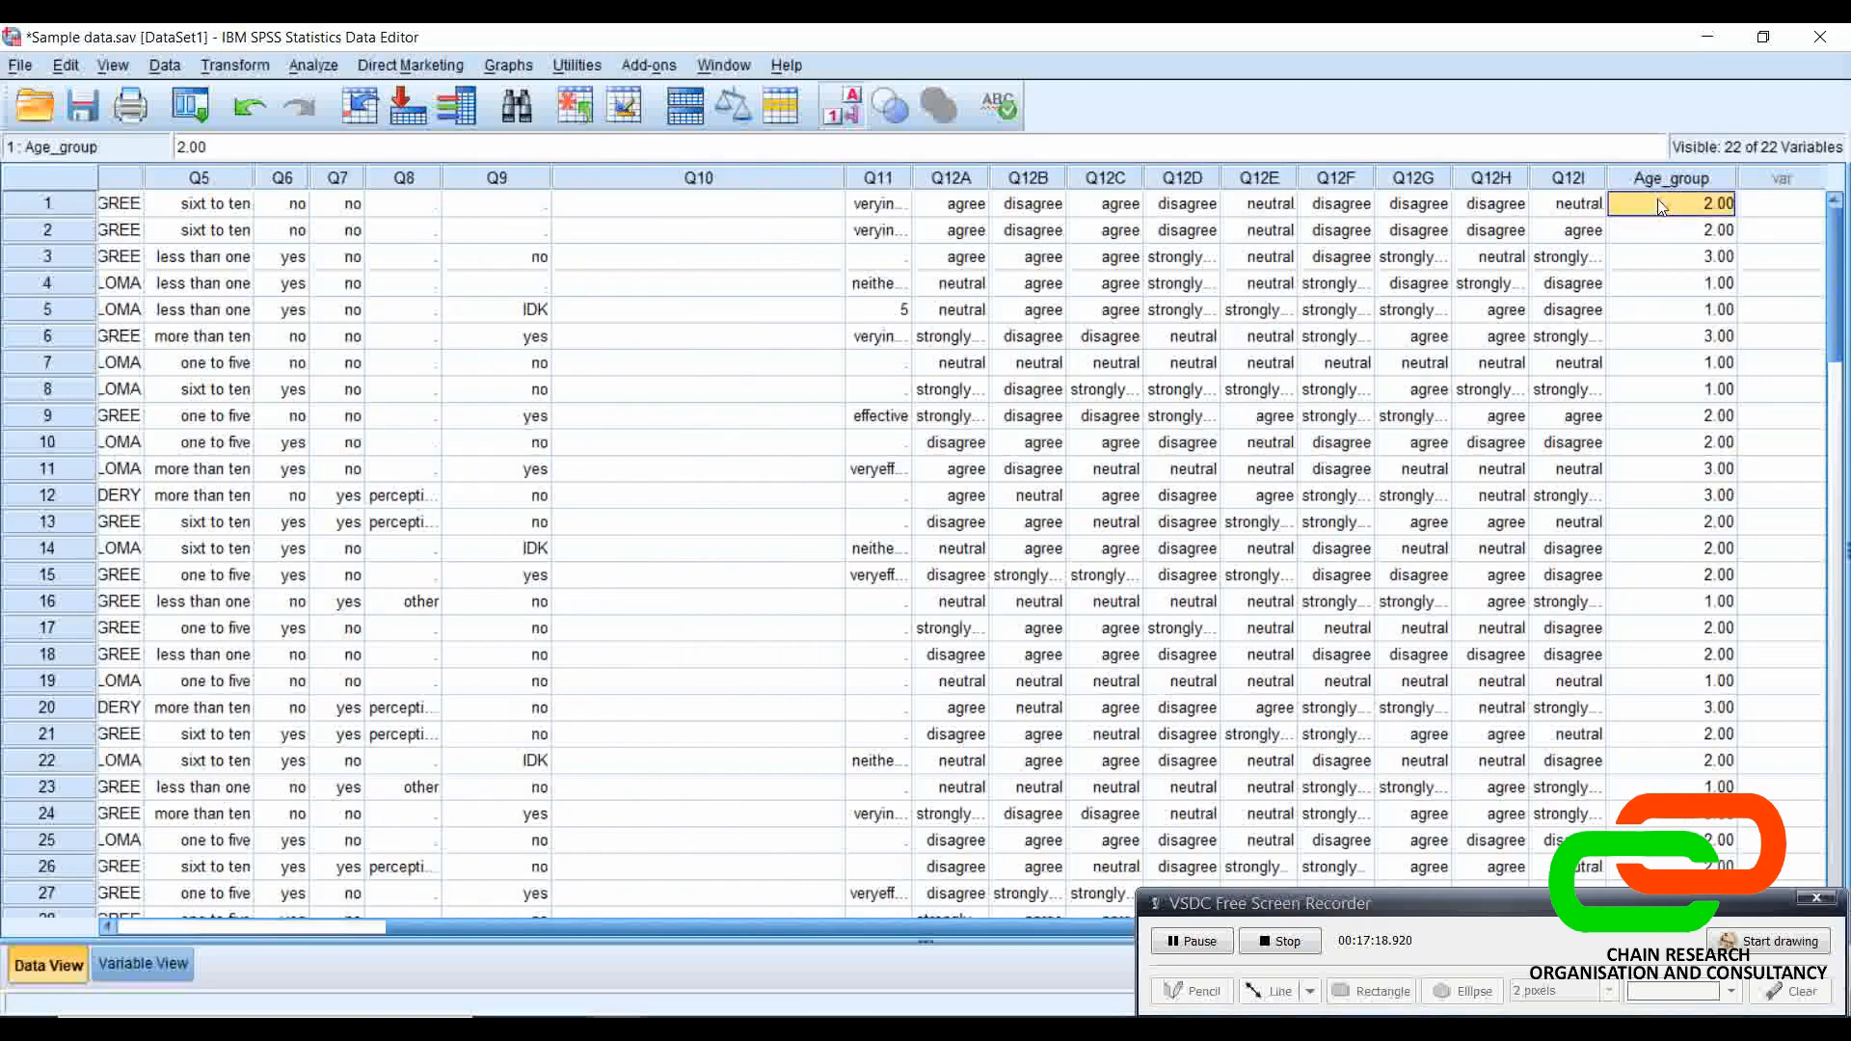
pyautogui.click(1661, 188)
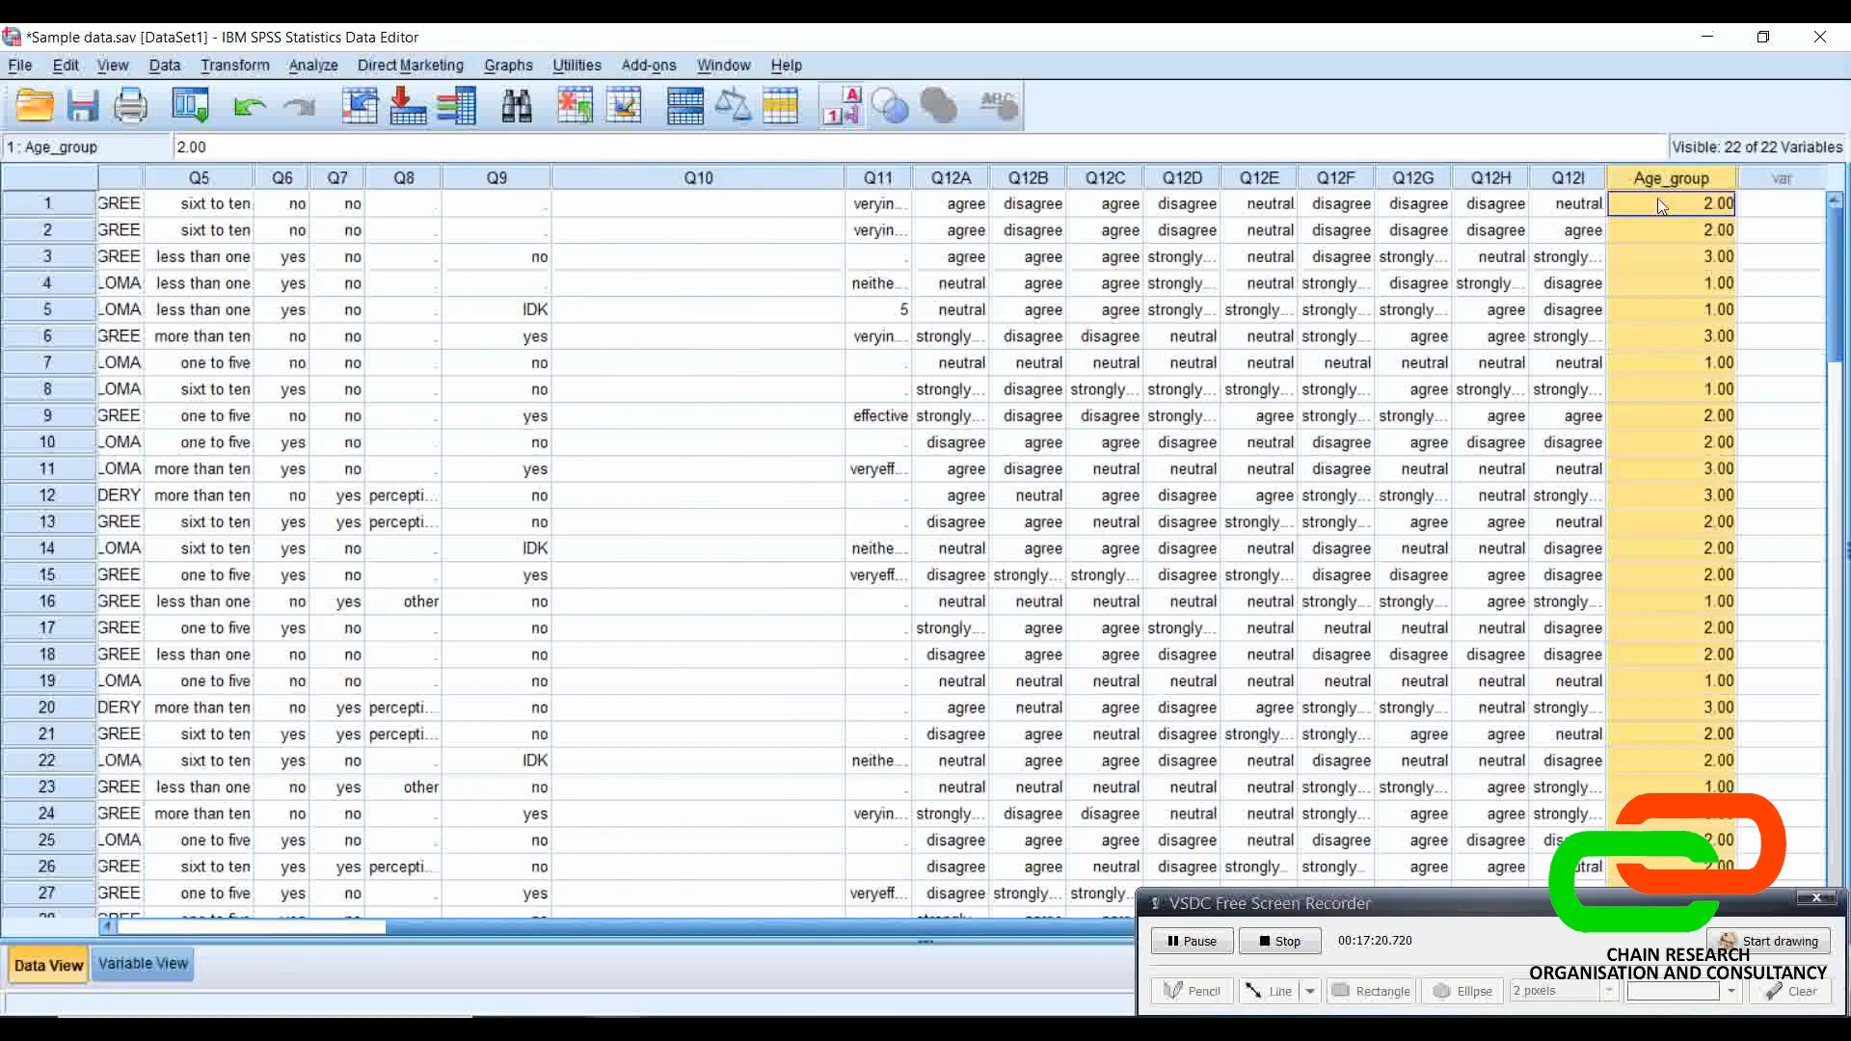
pyautogui.click(1662, 212)
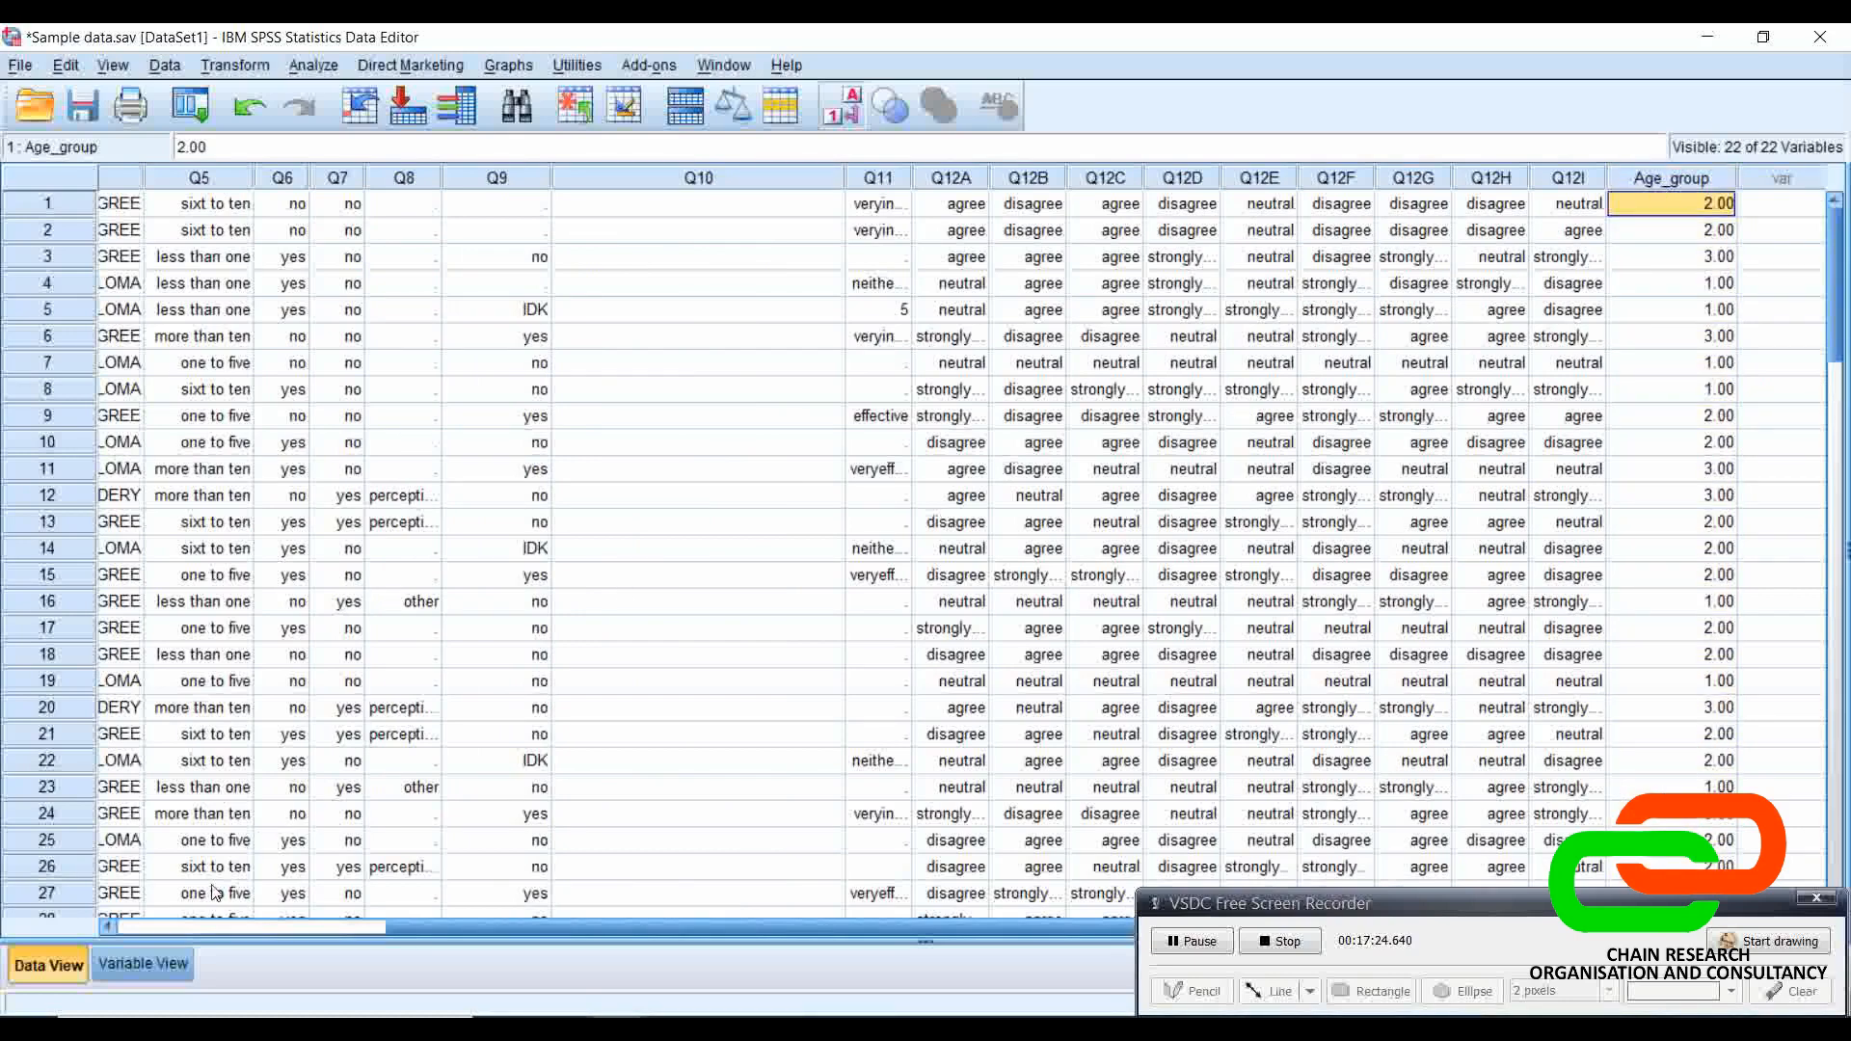
# Step: Set the Age_group variable's decimals to 0 in the variable definitions
pyautogui.click(144, 965)
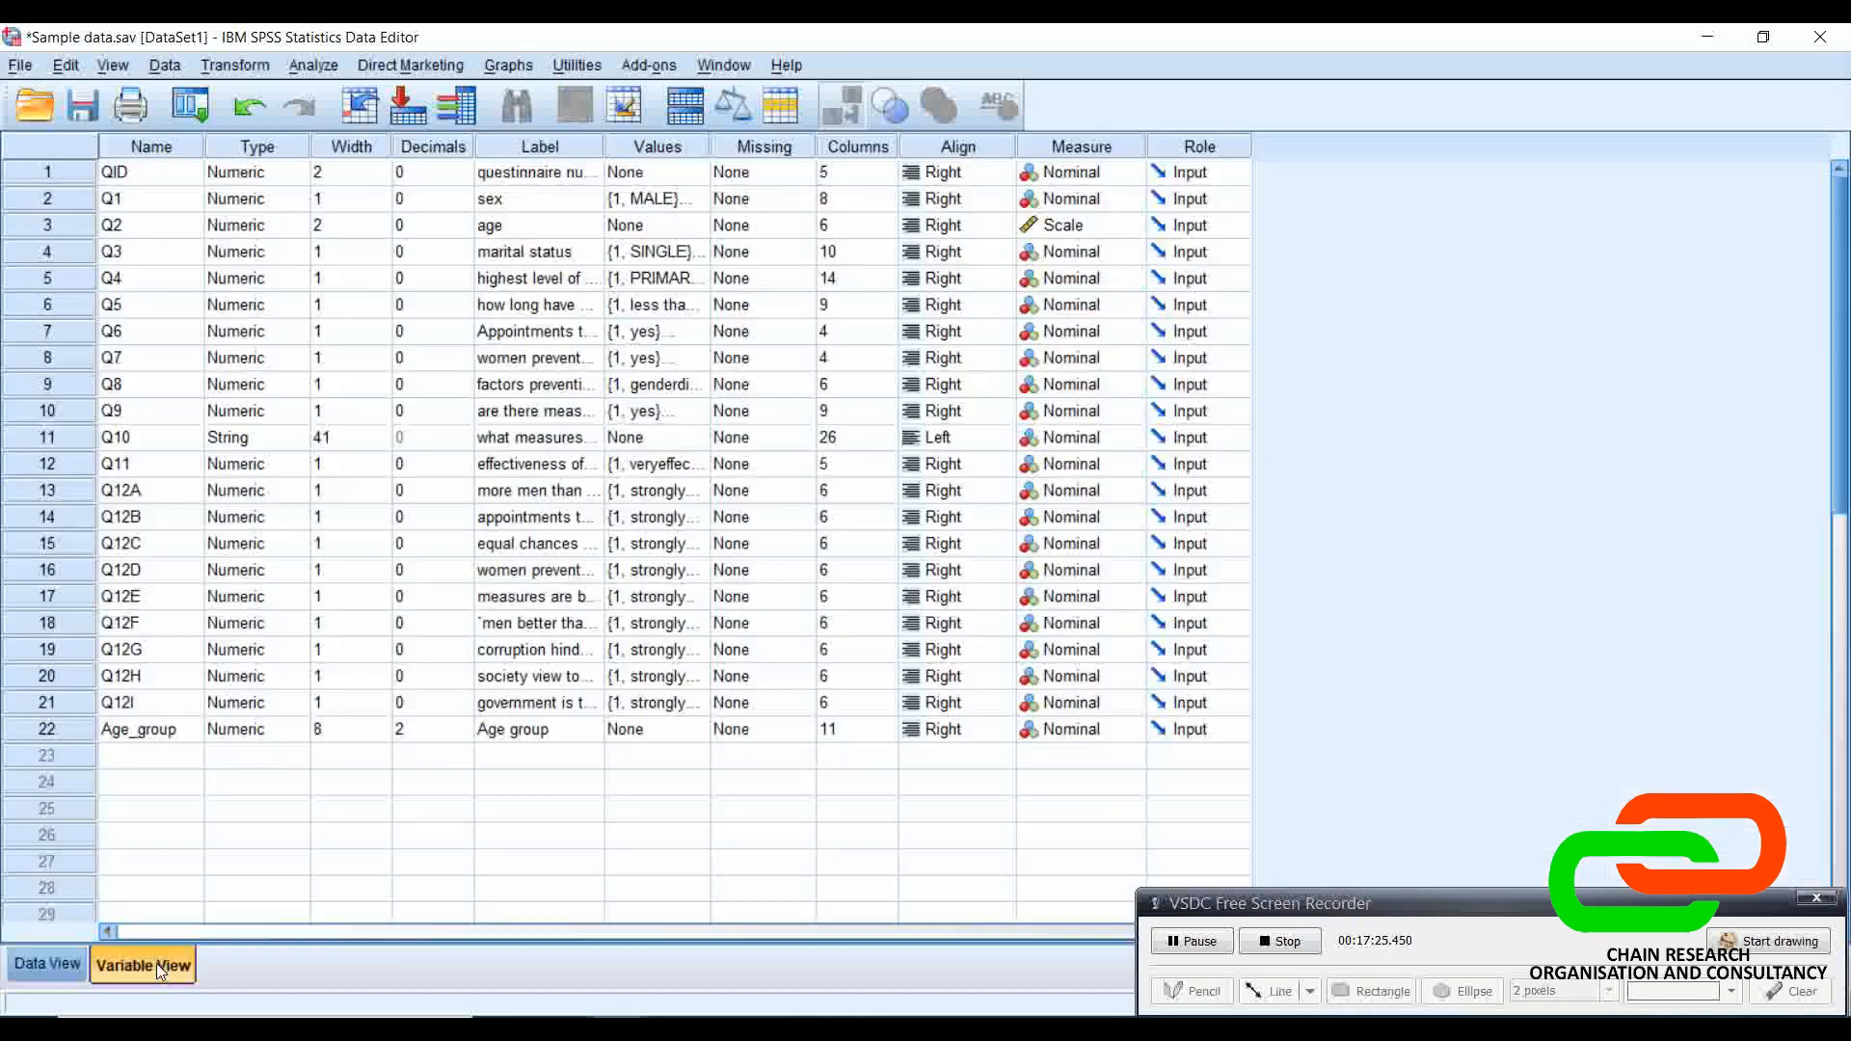
pyautogui.click(138, 729)
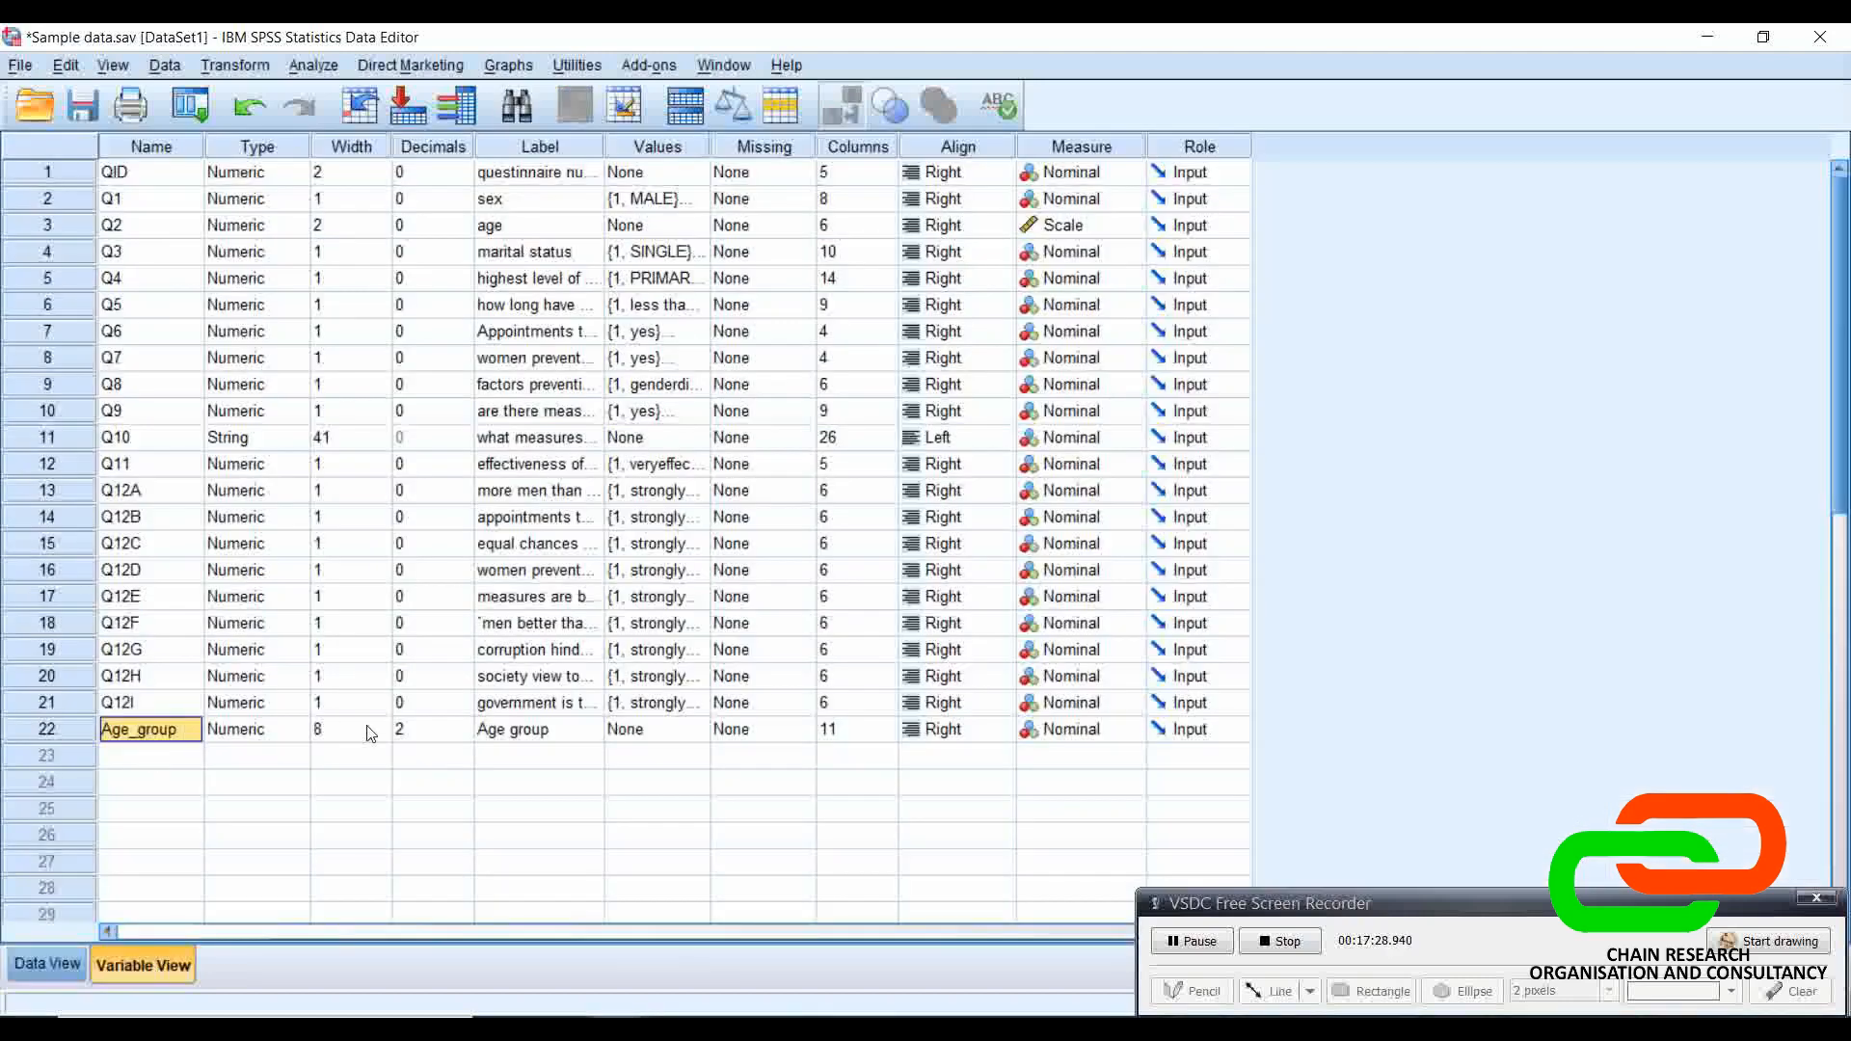
pyautogui.click(415, 729)
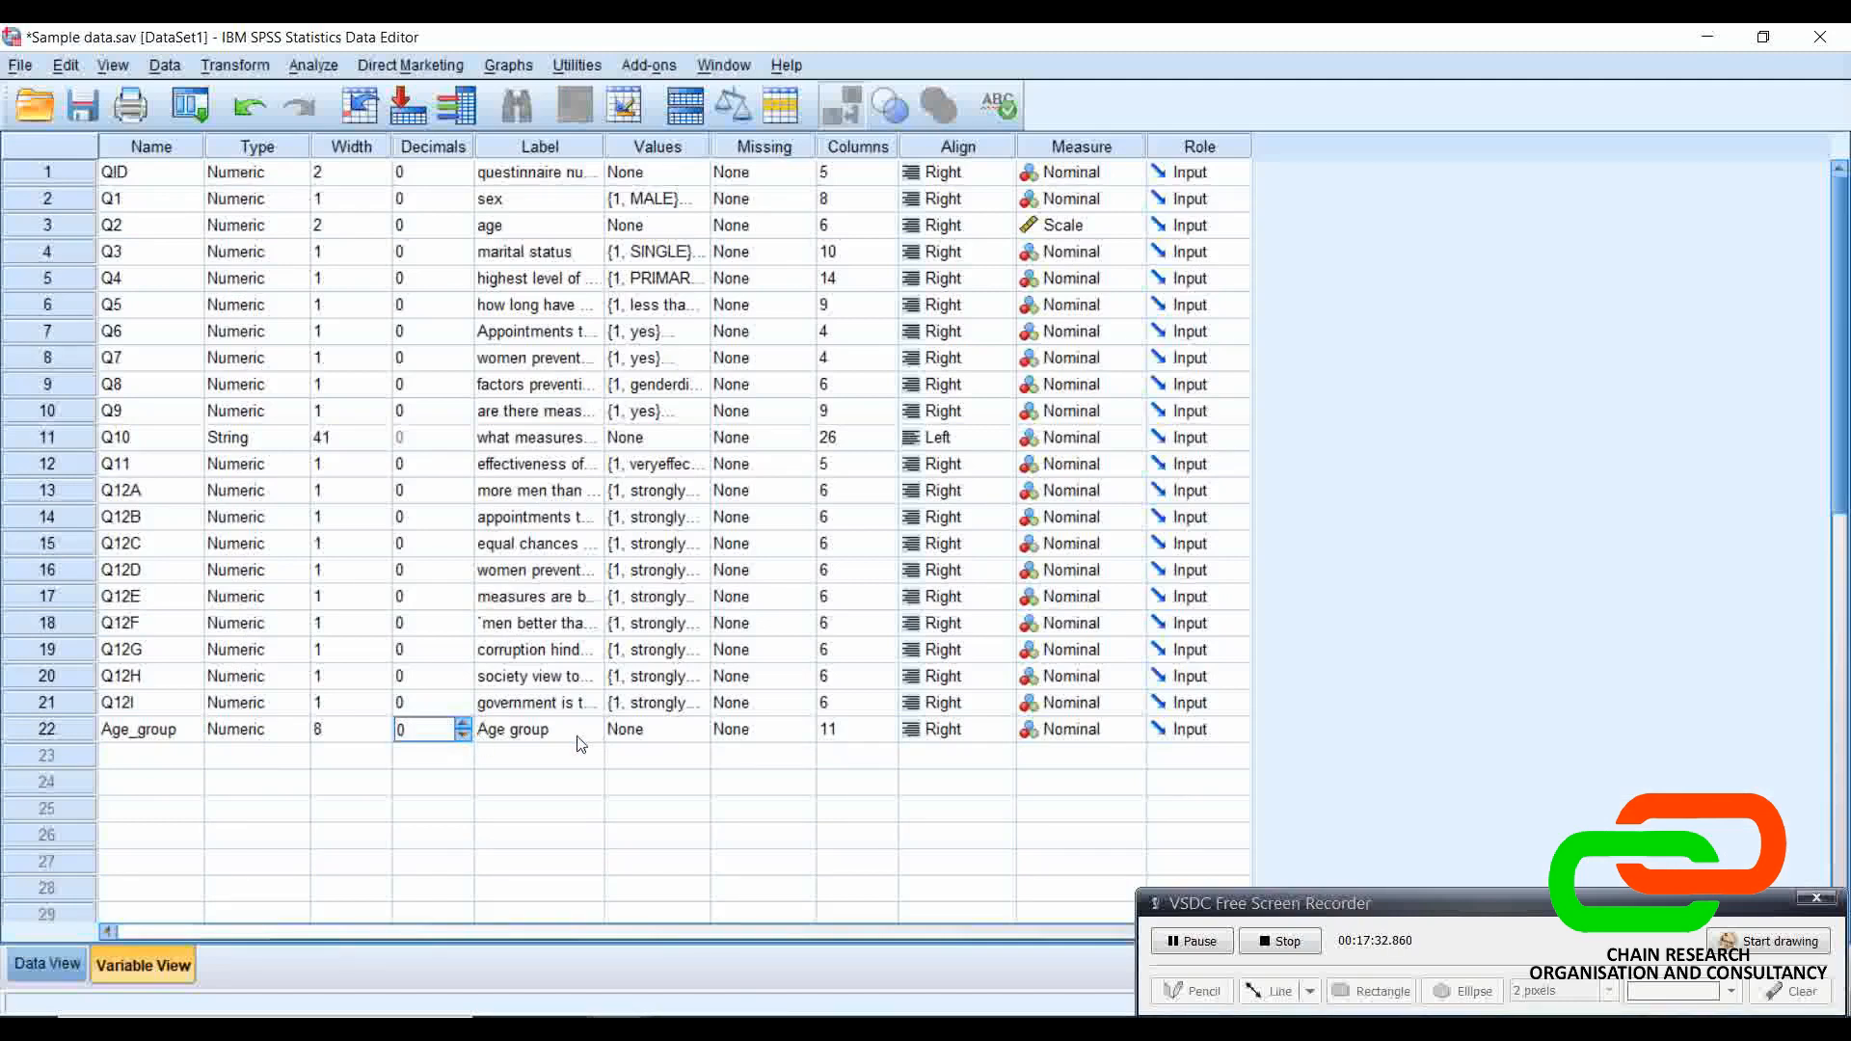
# Step: Open the value labels of Age_group and add the label "20years to 30years" for value 1
pyautogui.click(643, 739)
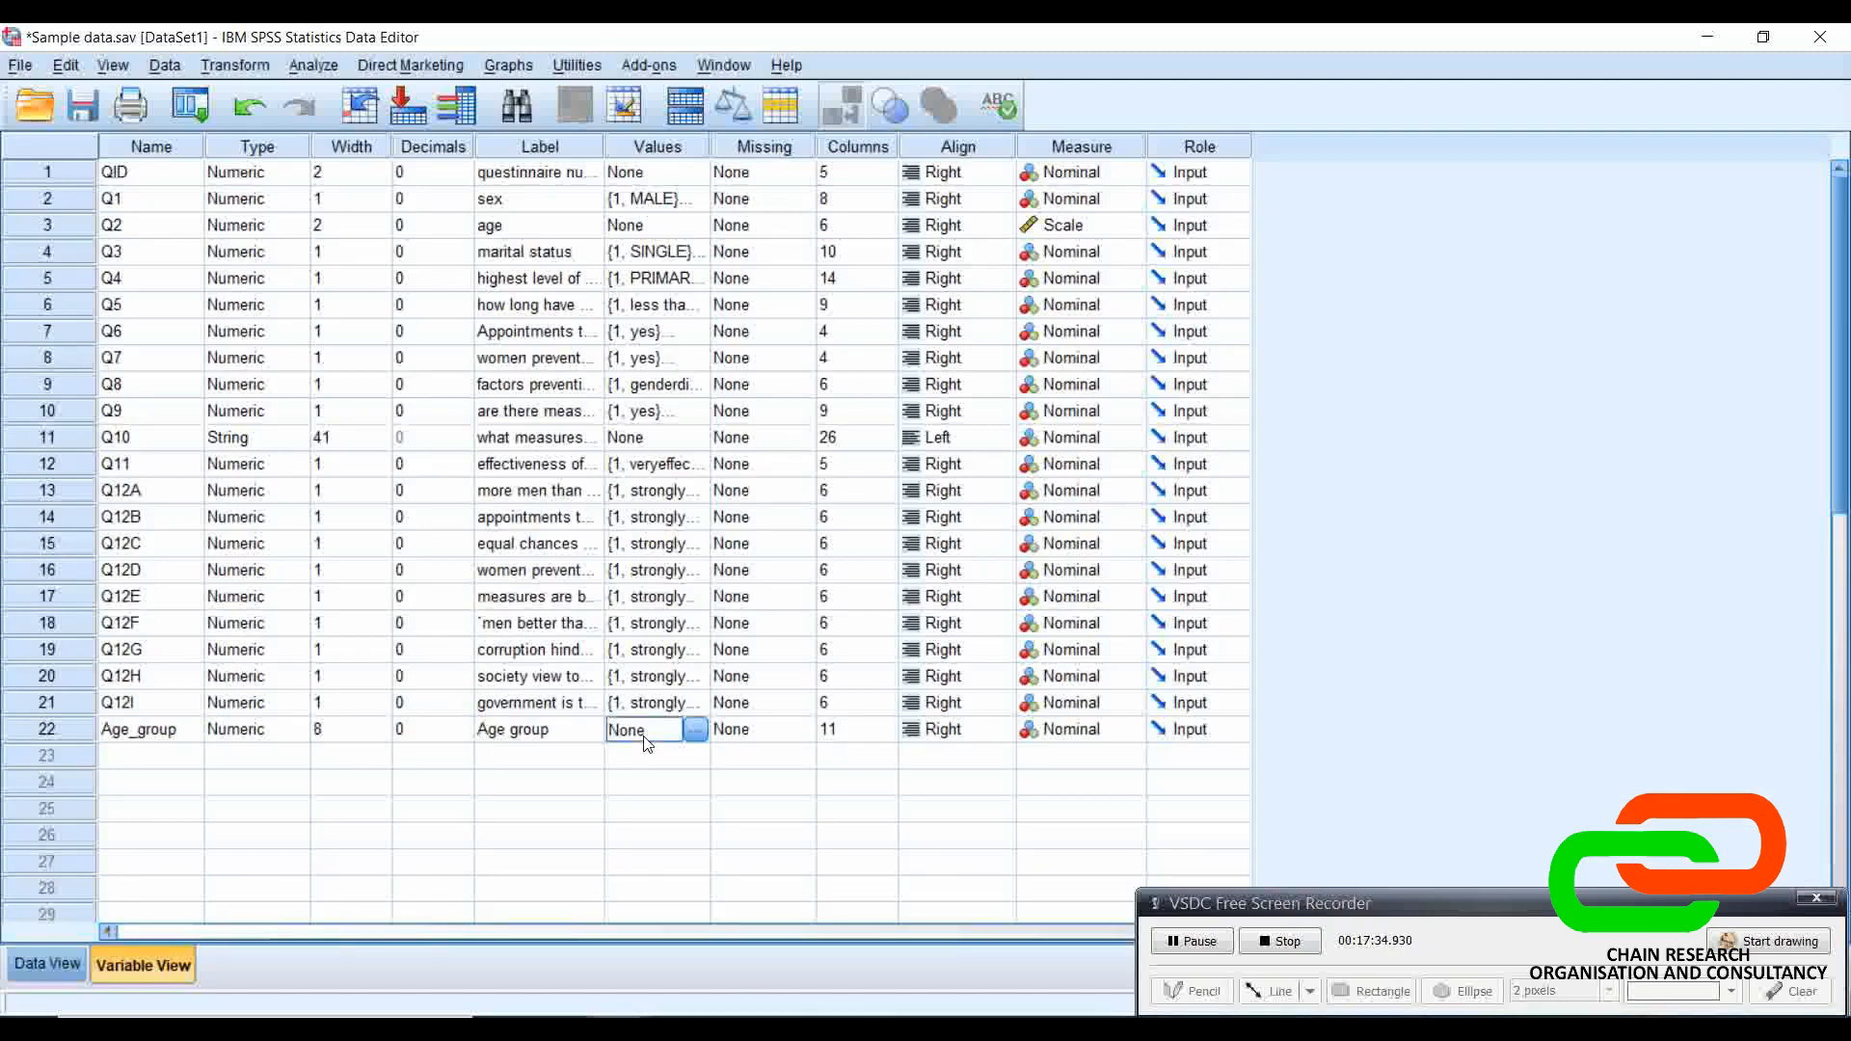
pyautogui.click(694, 730)
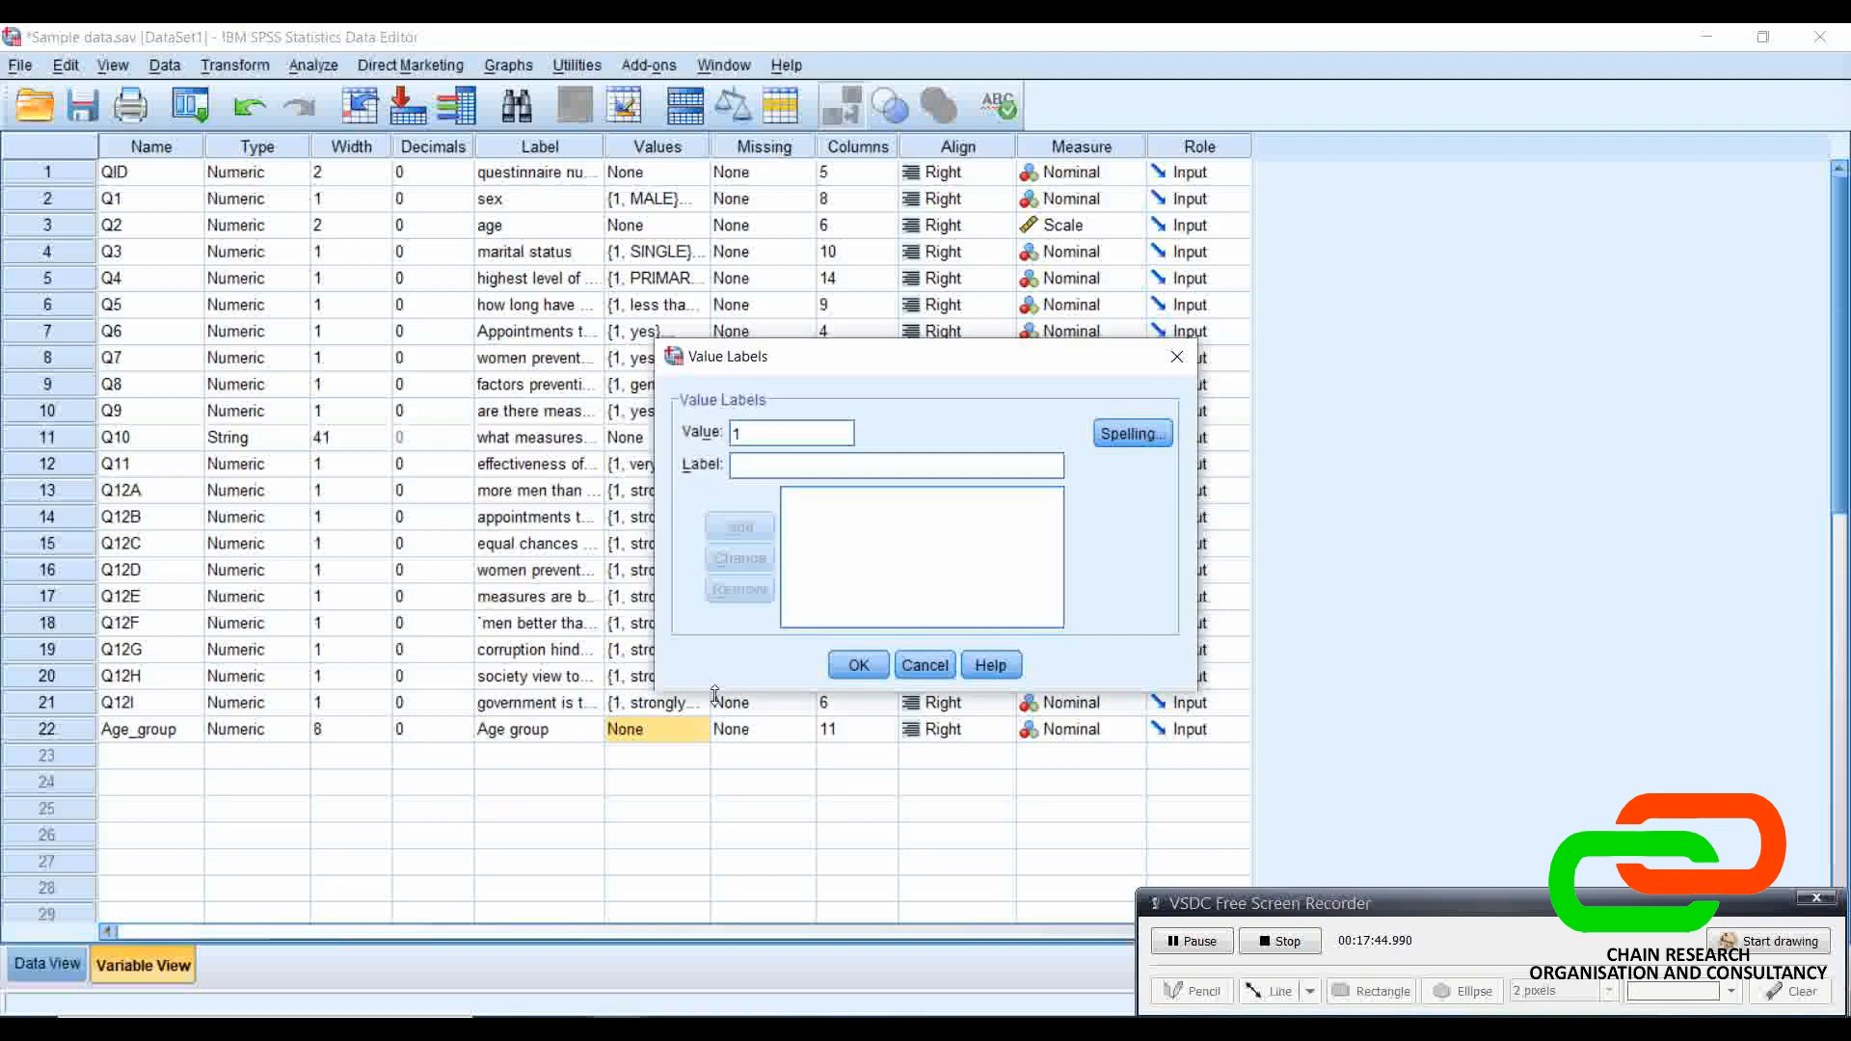
pyautogui.write('2')
pyautogui.press('BackSpace')
pyautogui.write('20year')
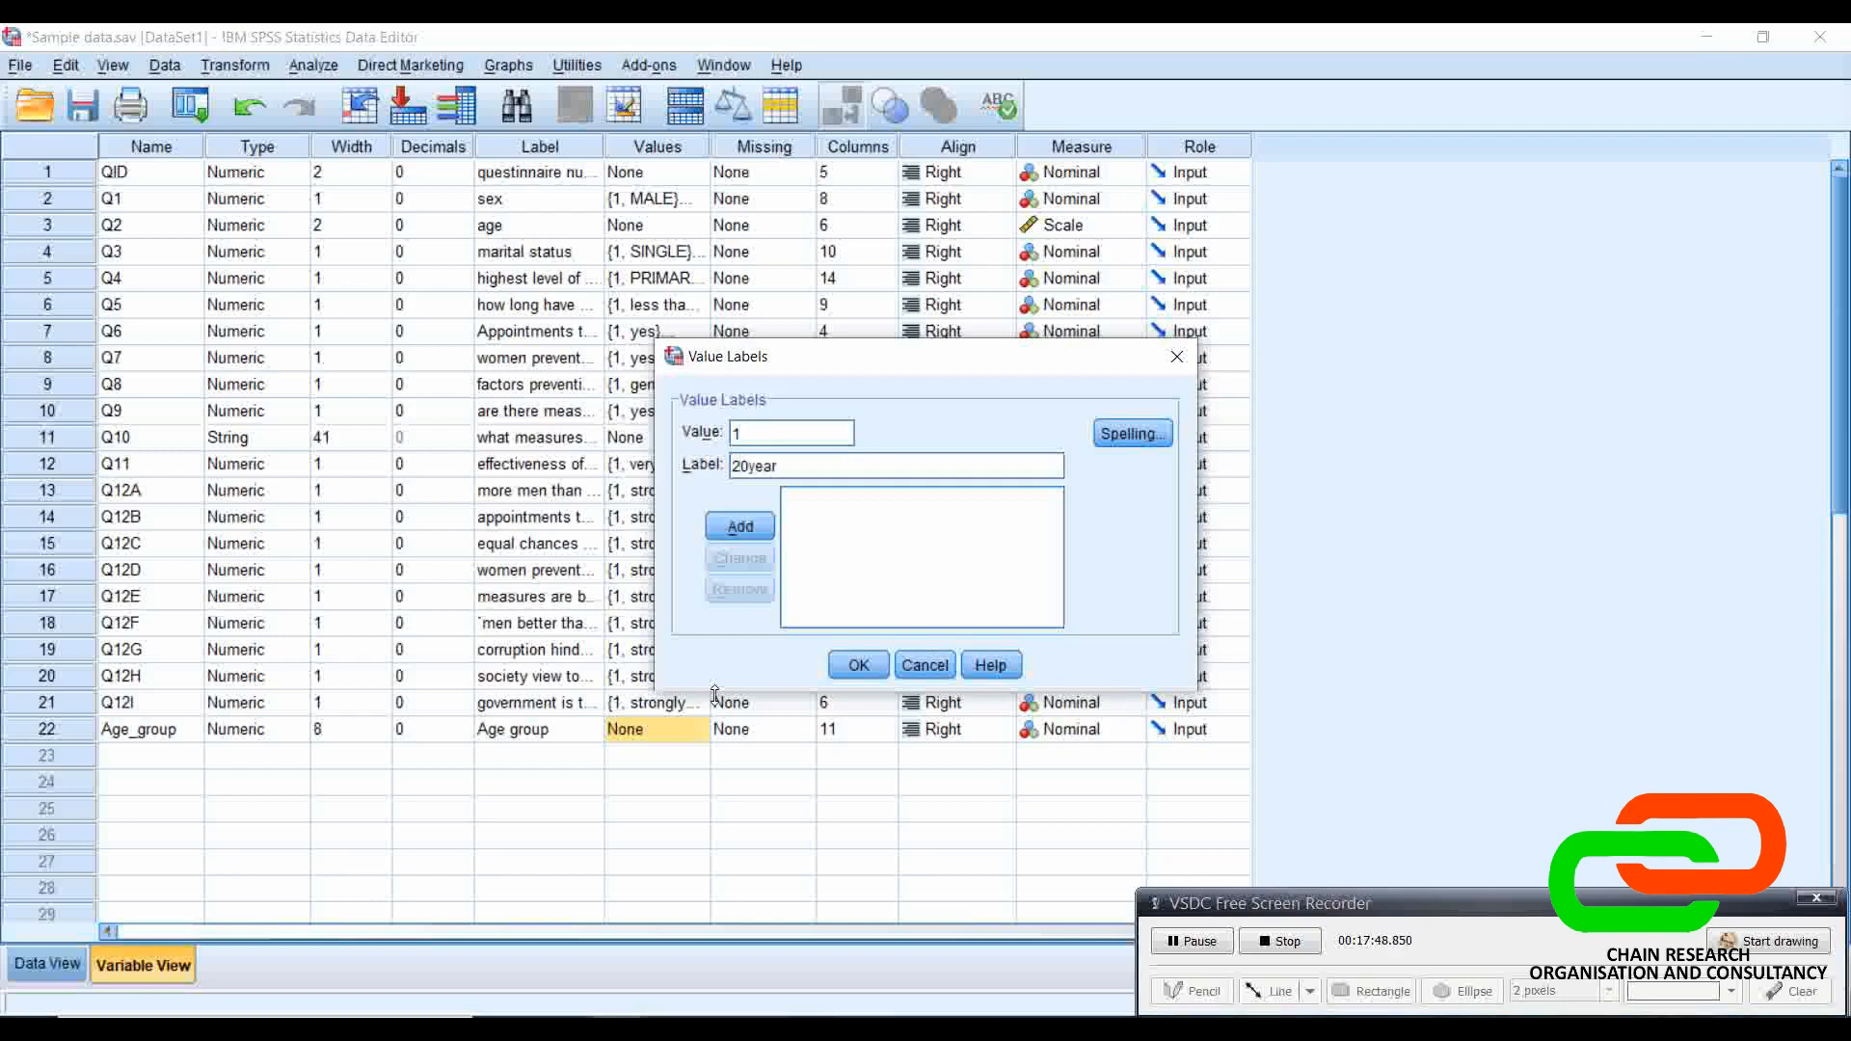
pyautogui.write('s to 30years')
pyautogui.click(745, 526)
# Step: Add the label "31years to 40 years" for value 2 of Age_group
pyautogui.write('2')
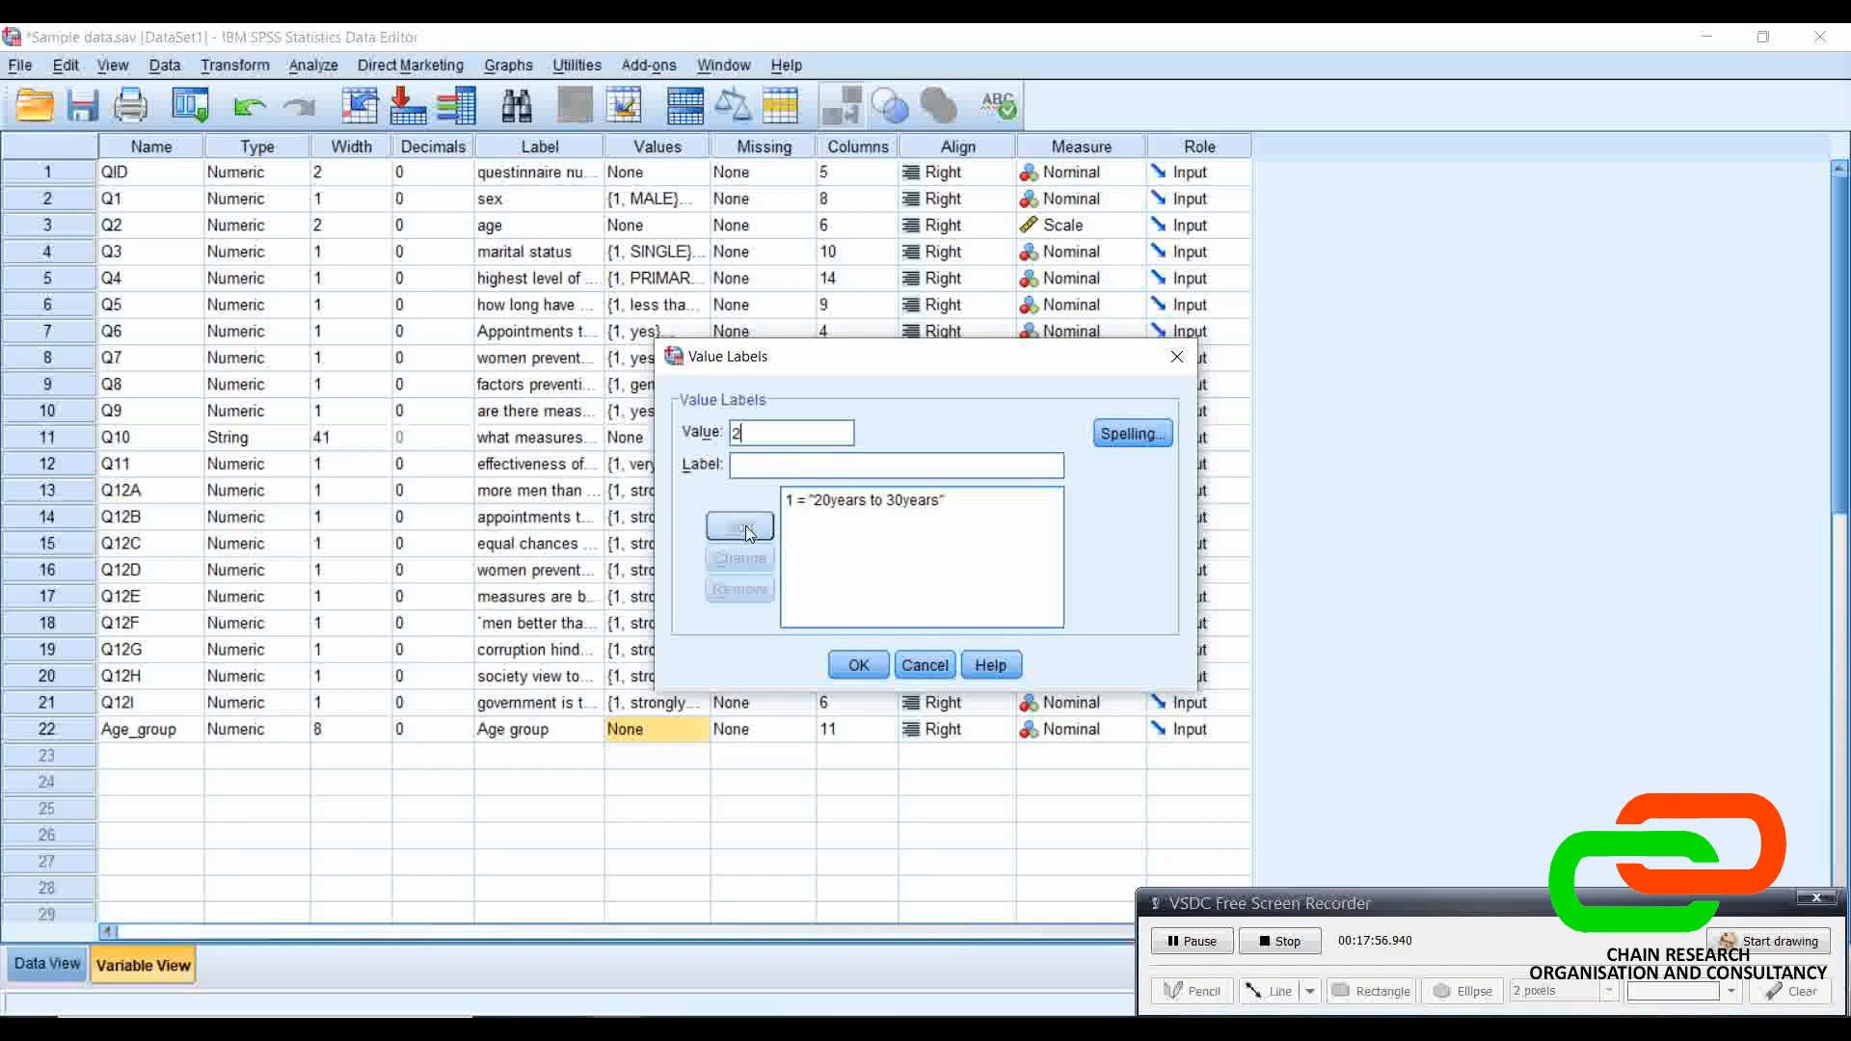
pyautogui.press('Tab')
pyautogui.write('31year')
pyautogui.press('BackSpace')
pyautogui.write('ars to 40 years')
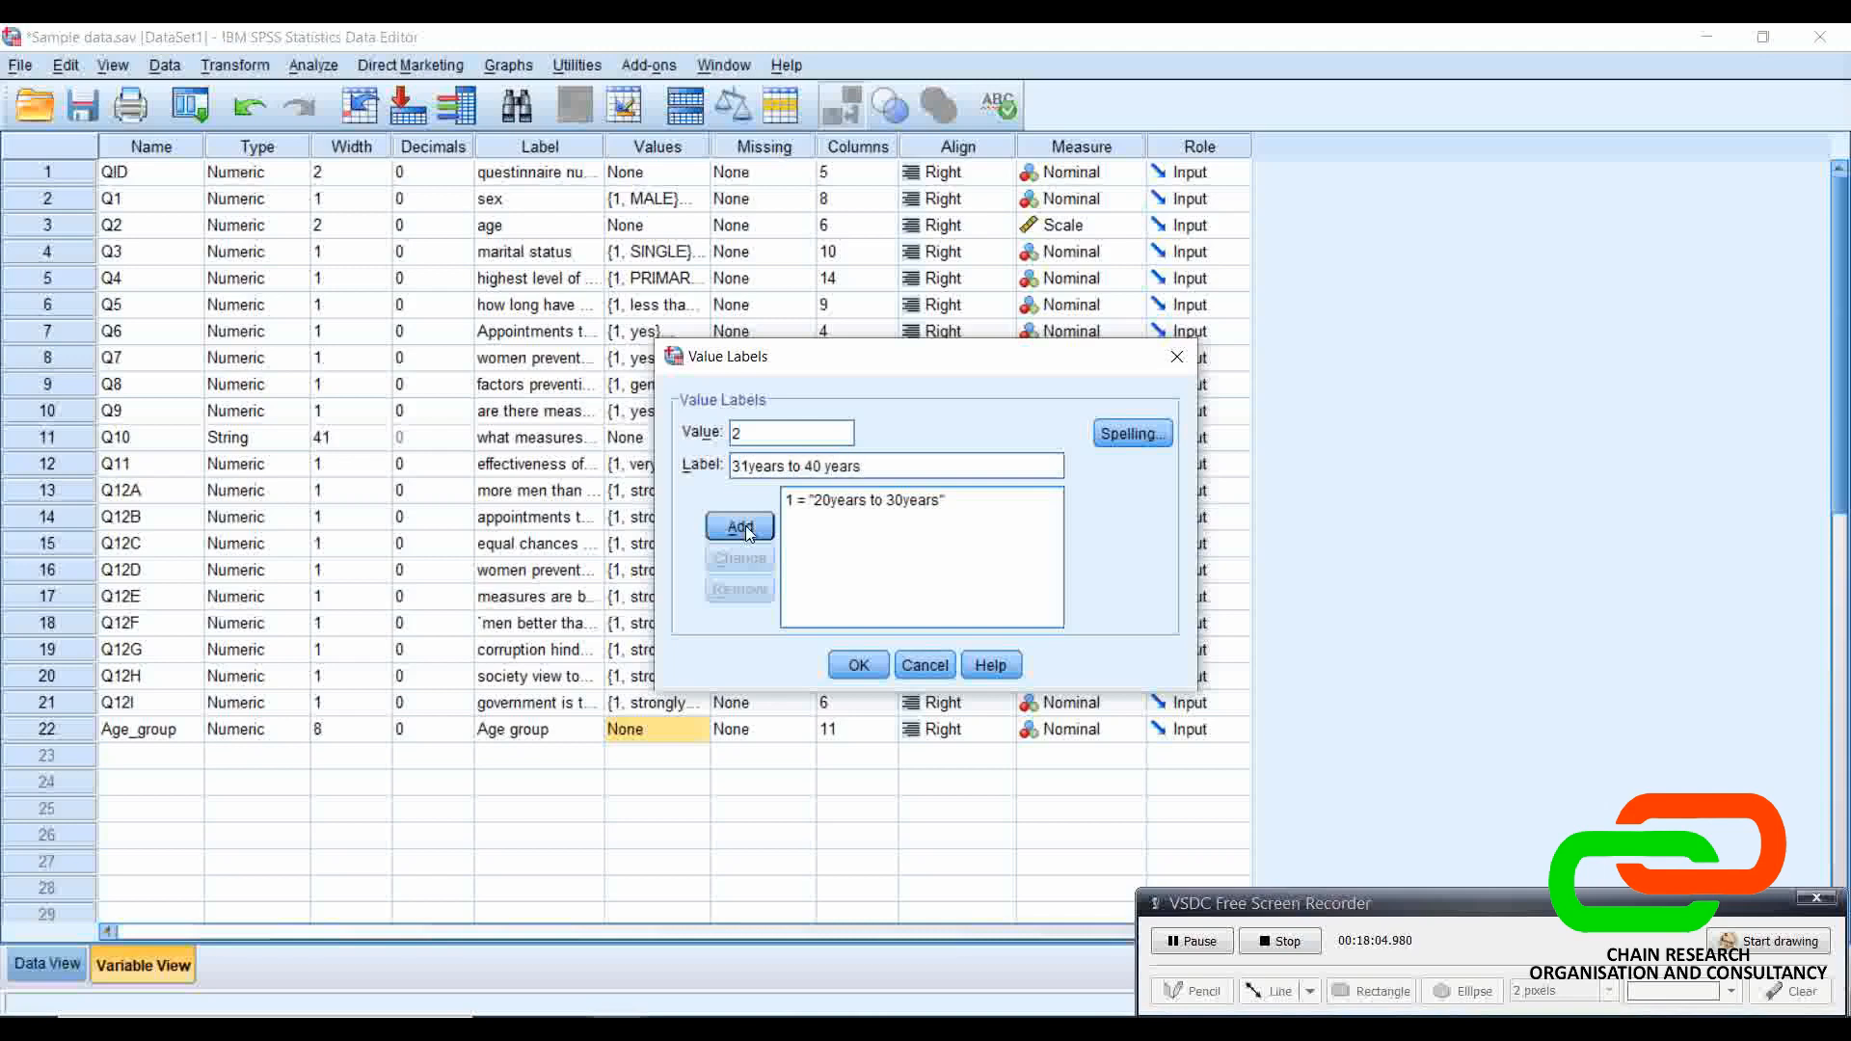
pyautogui.click(748, 530)
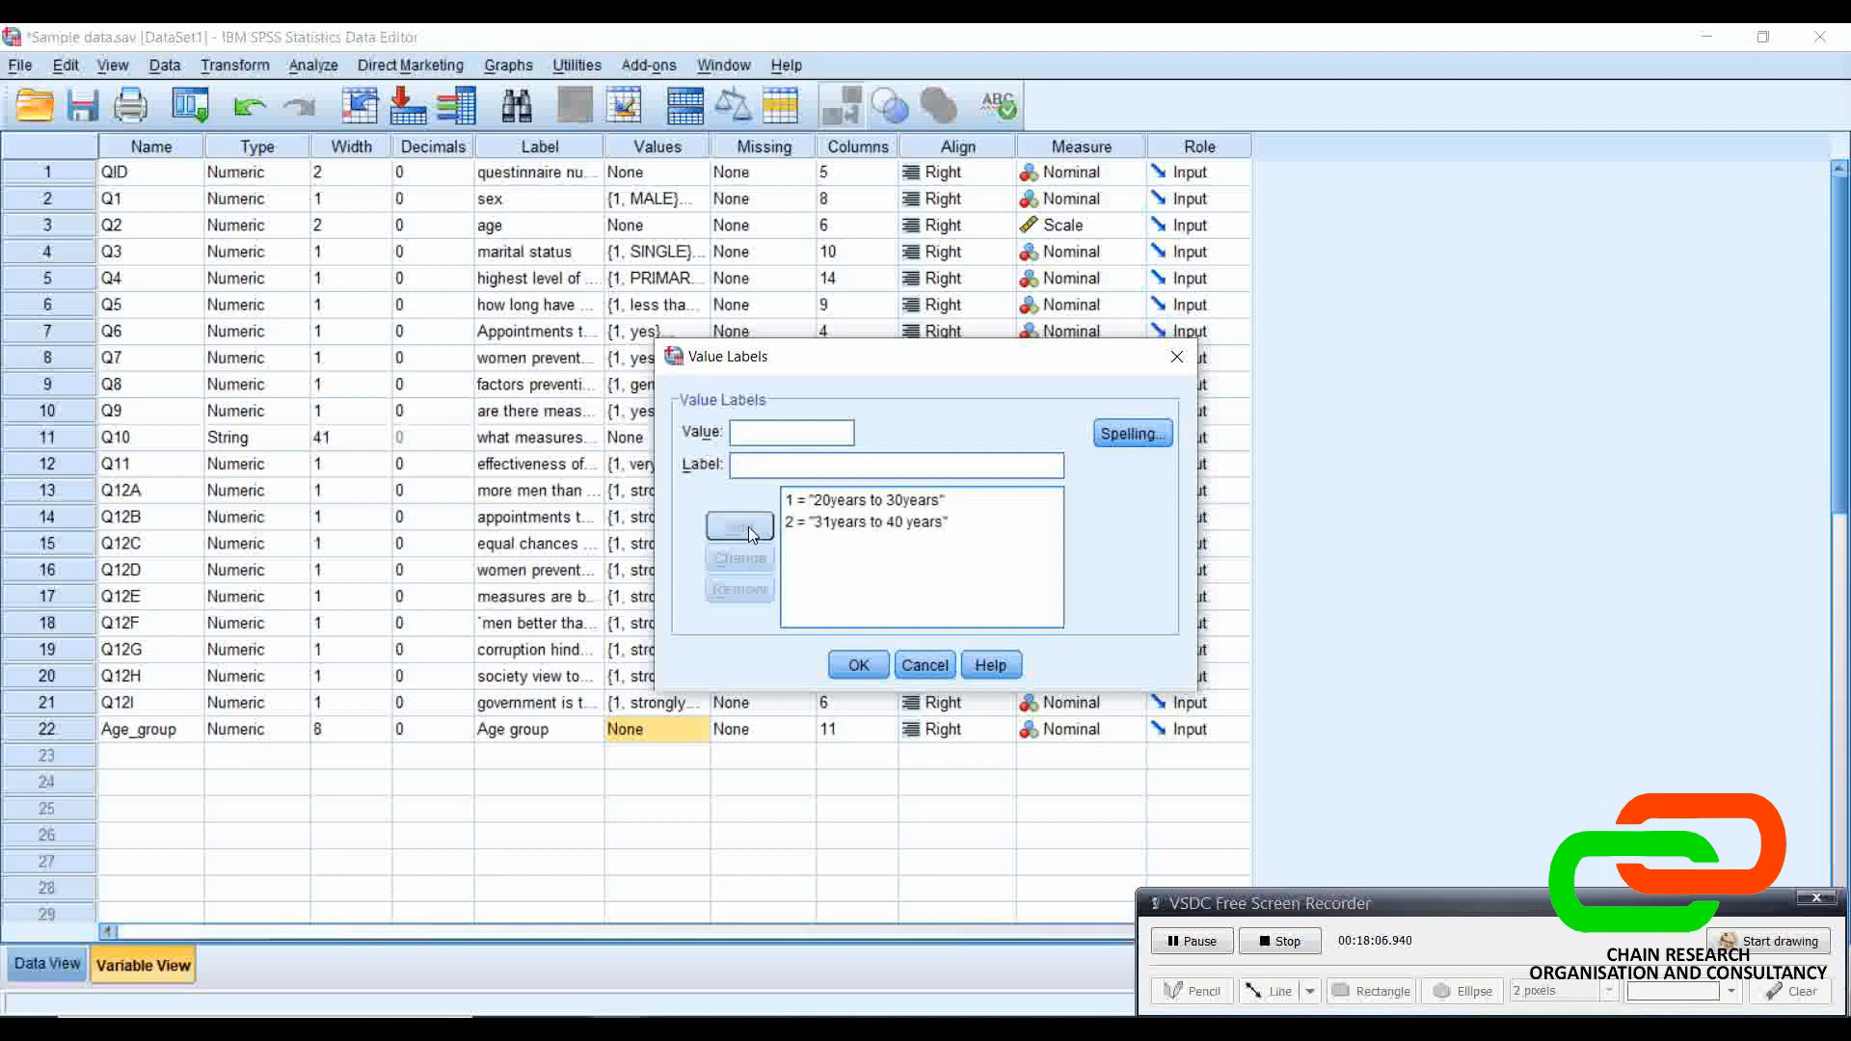
# Step: Add the label "41years and above" for value 3 and apply the Age_group value labels
pyautogui.write('3')
pyautogui.press('Tab')
pyautogui.write('41years and above')
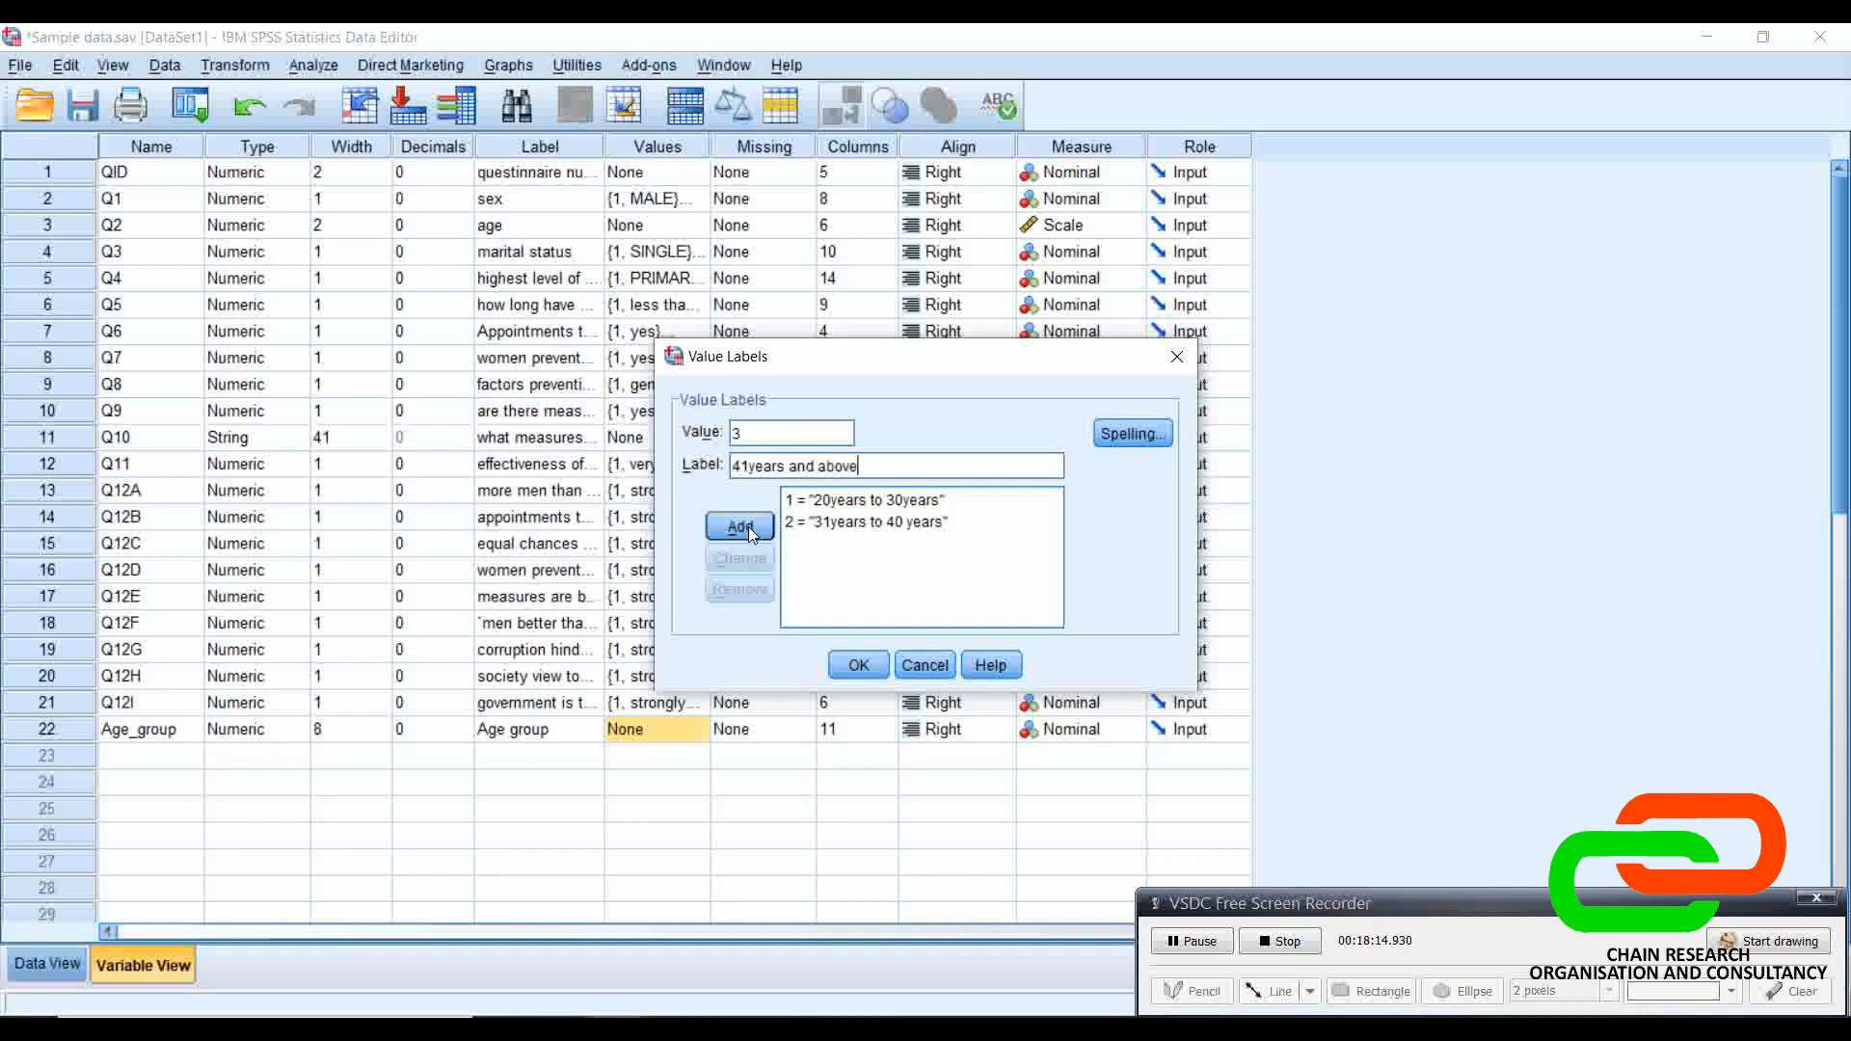
pyautogui.click(858, 662)
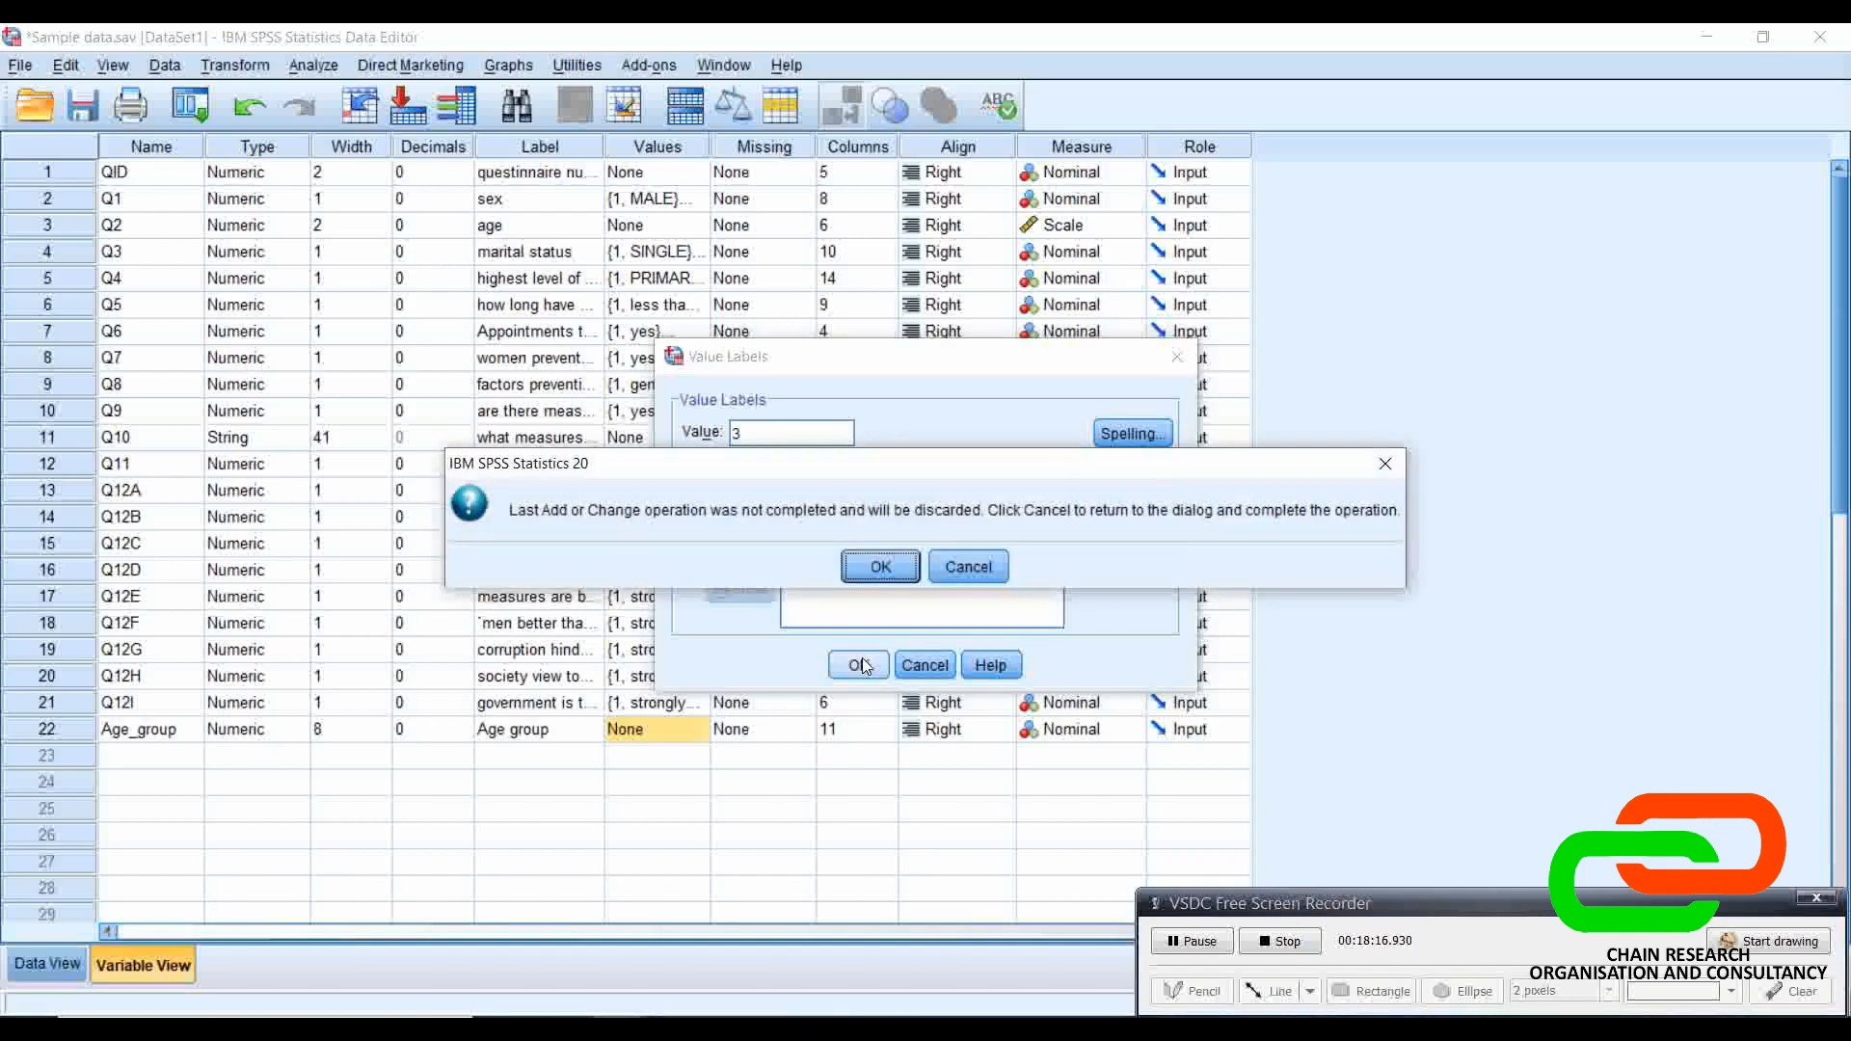
pyautogui.click(967, 567)
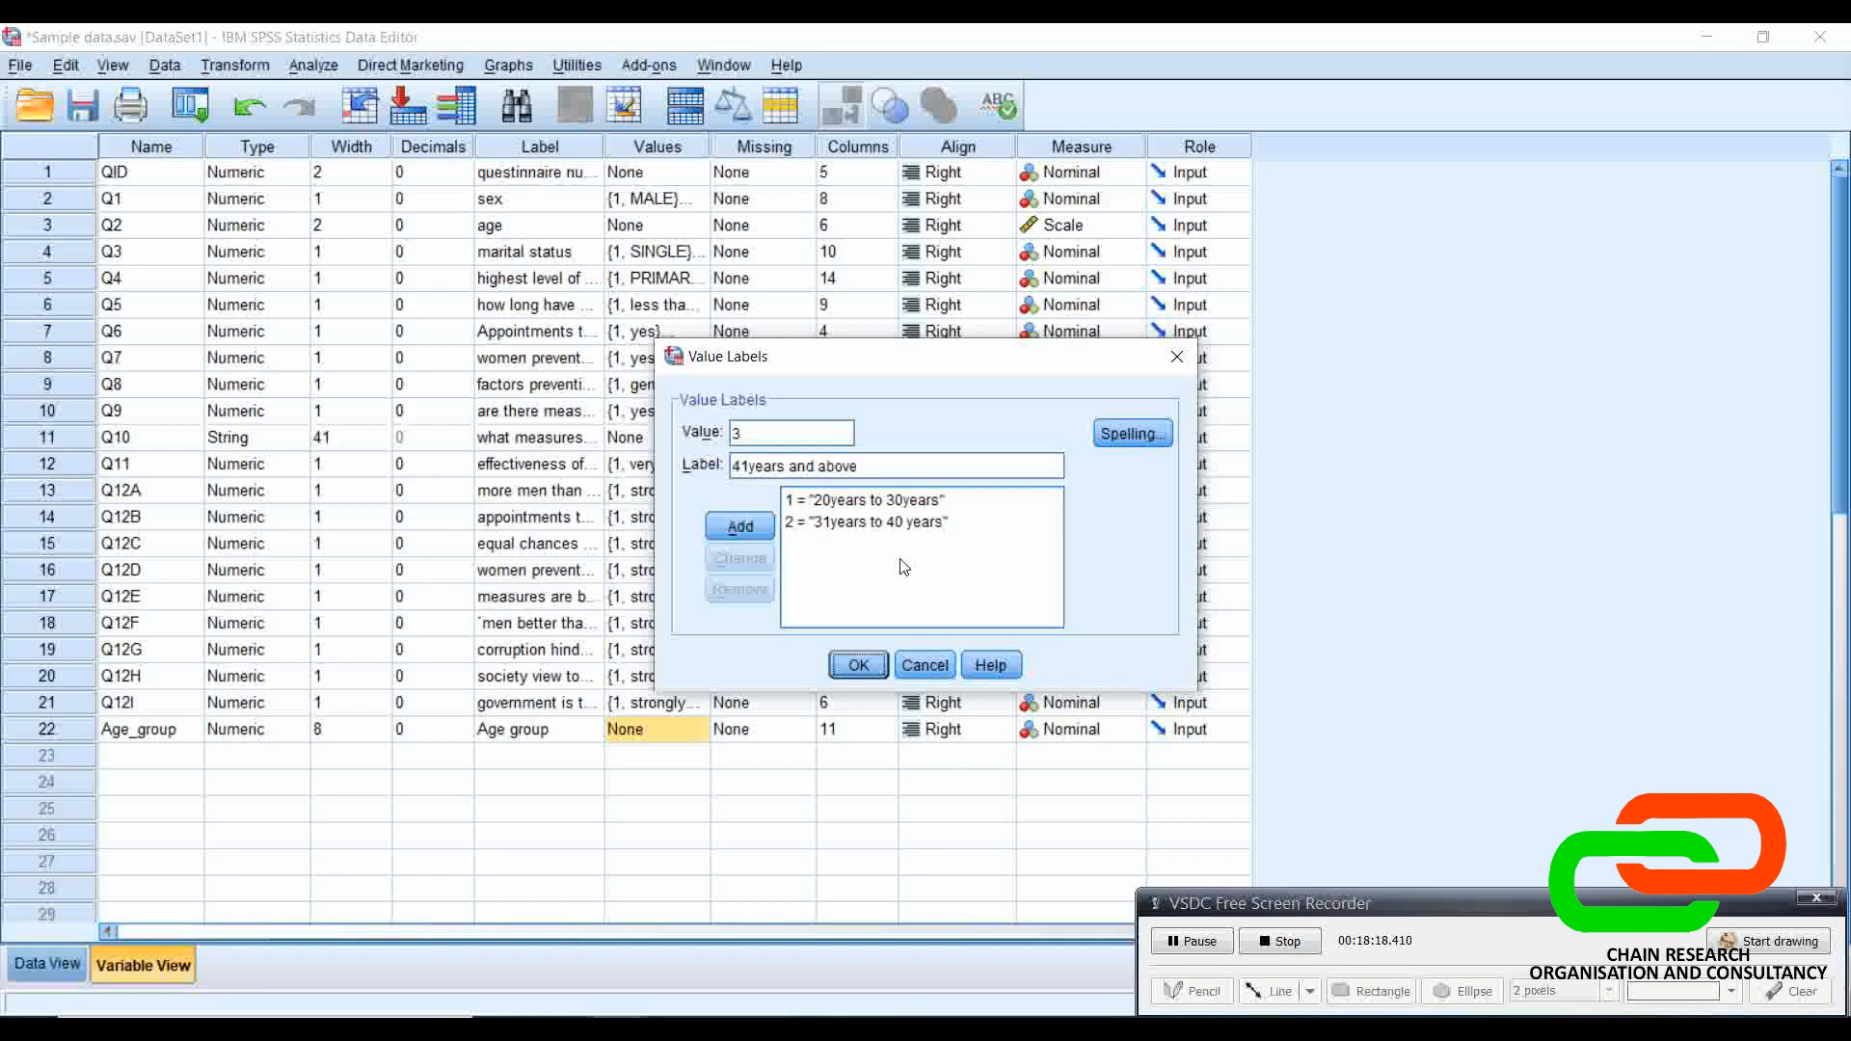
pyautogui.click(762, 528)
pyautogui.click(858, 666)
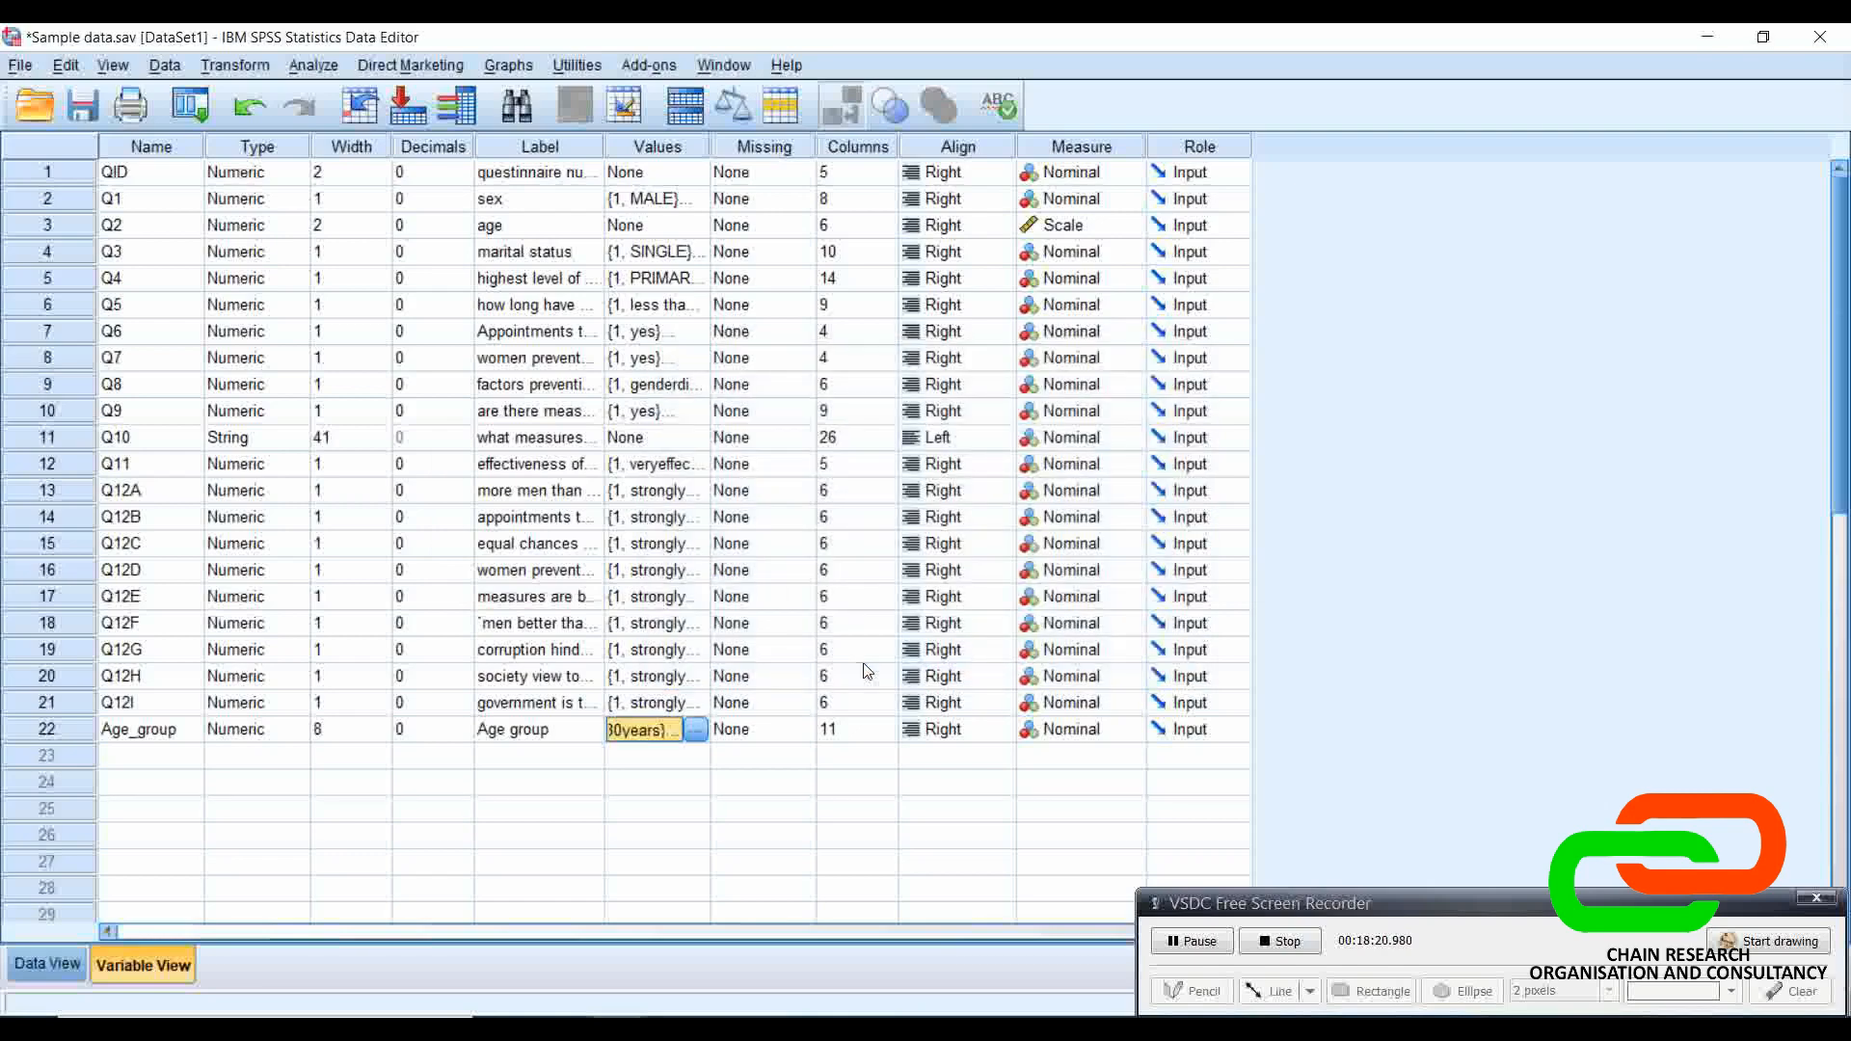
# Step: Return to the data and check how the value labels show in the Age_group column
pyautogui.click(55, 964)
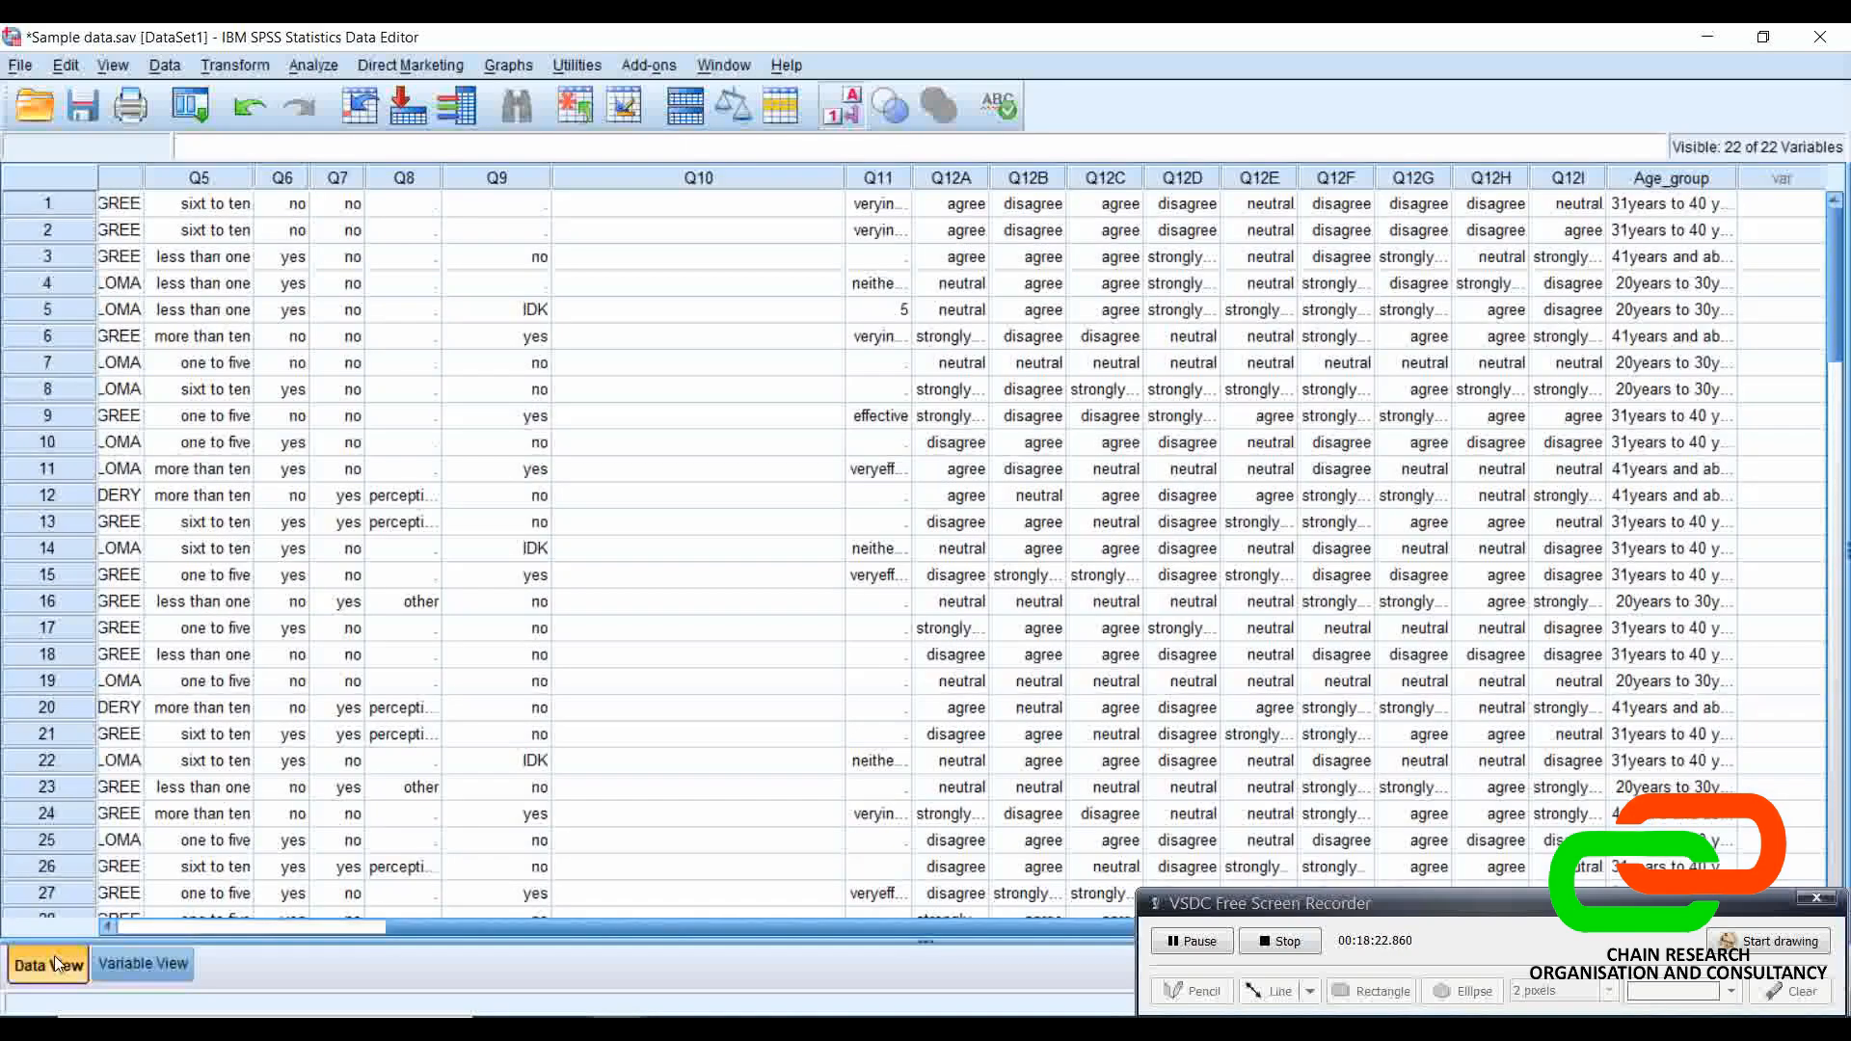
pyautogui.click(1030, 926)
pyautogui.click(1130, 229)
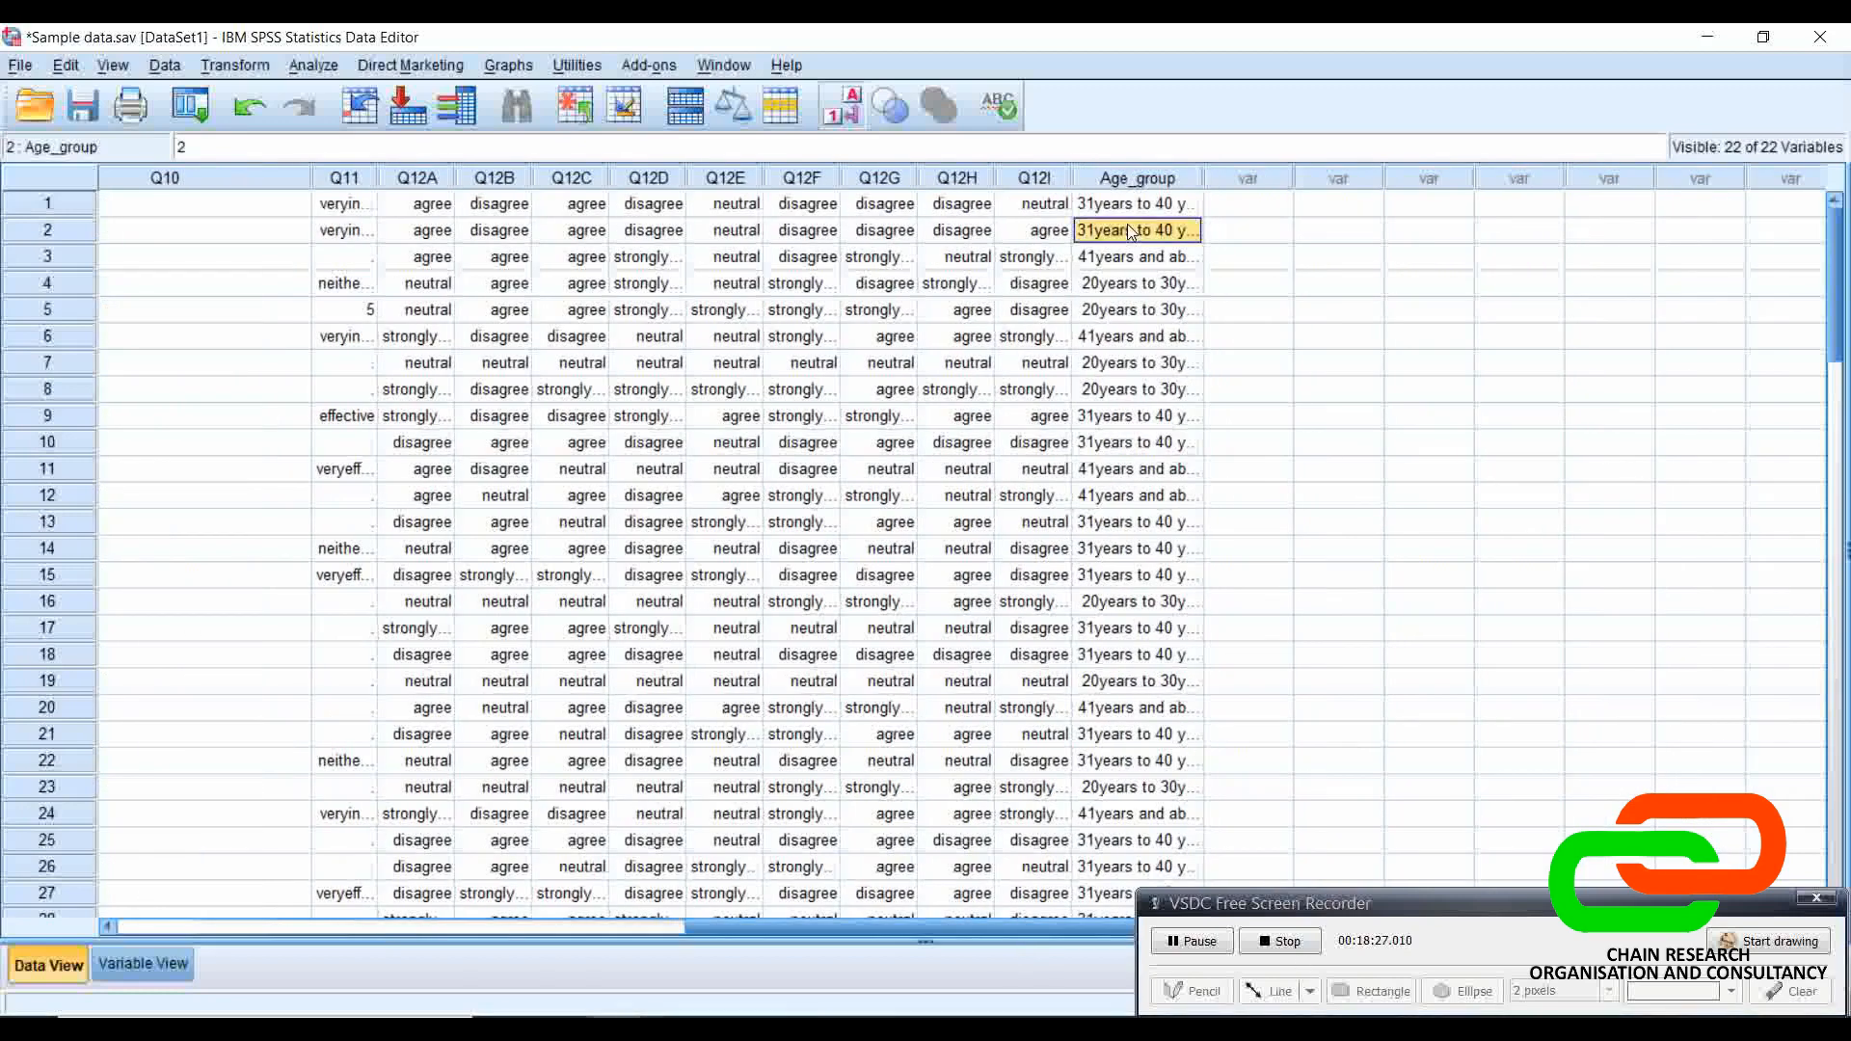
pyautogui.press('Up')
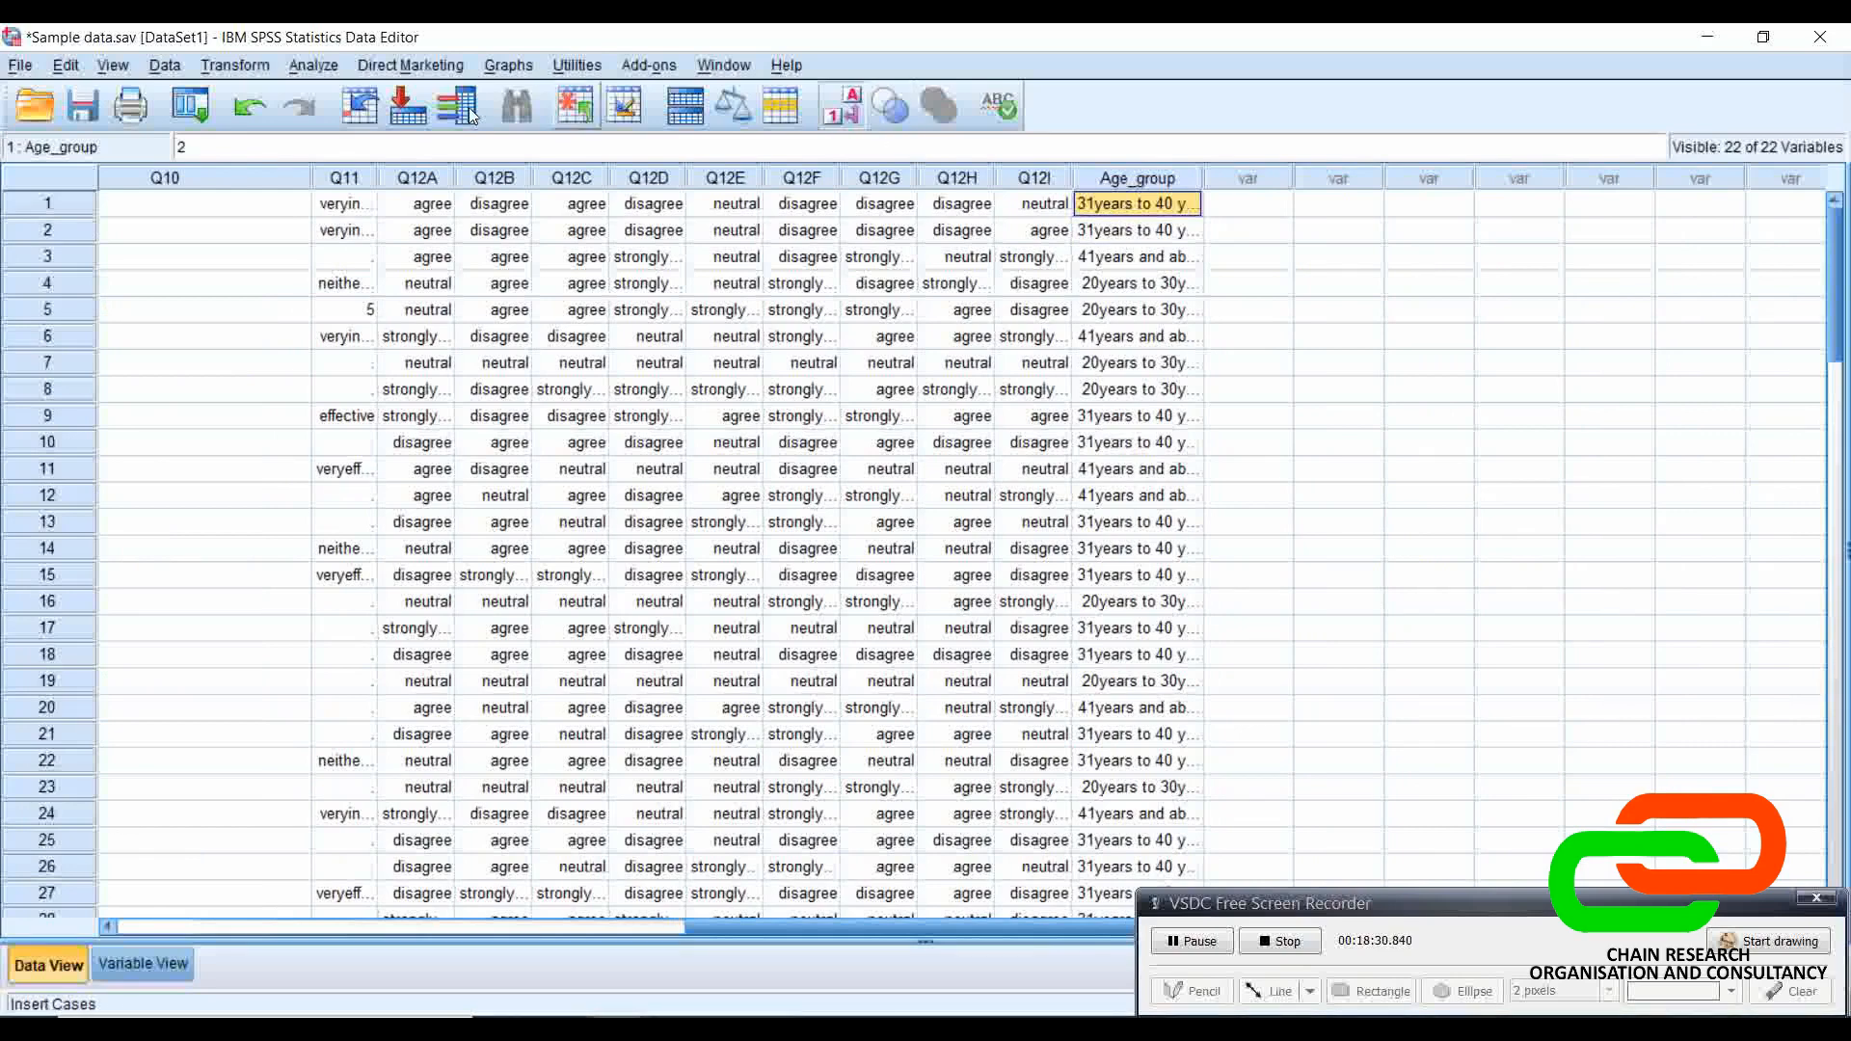
# Step: Start a Frequencies analysis and remove sex, age, marital status and highest level of education from its variables
pyautogui.click(314, 65)
pyautogui.moveTo(368, 115)
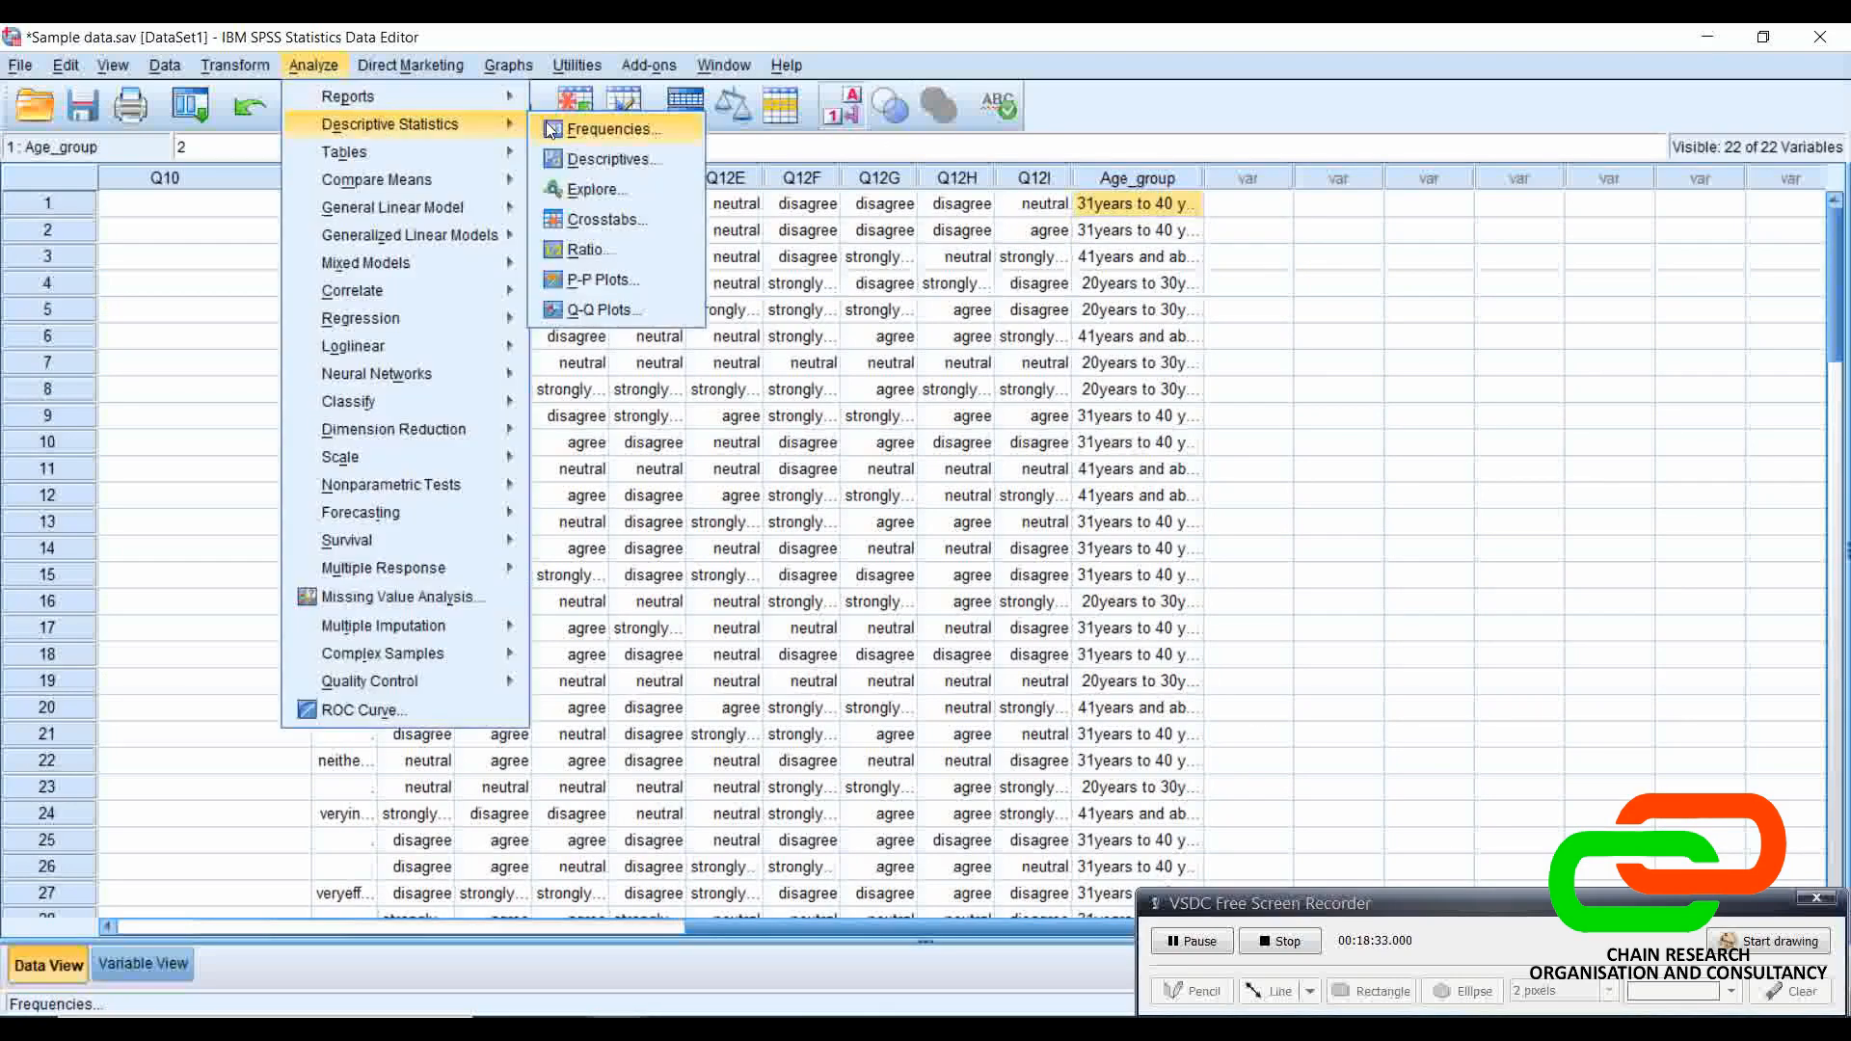
pyautogui.click(575, 120)
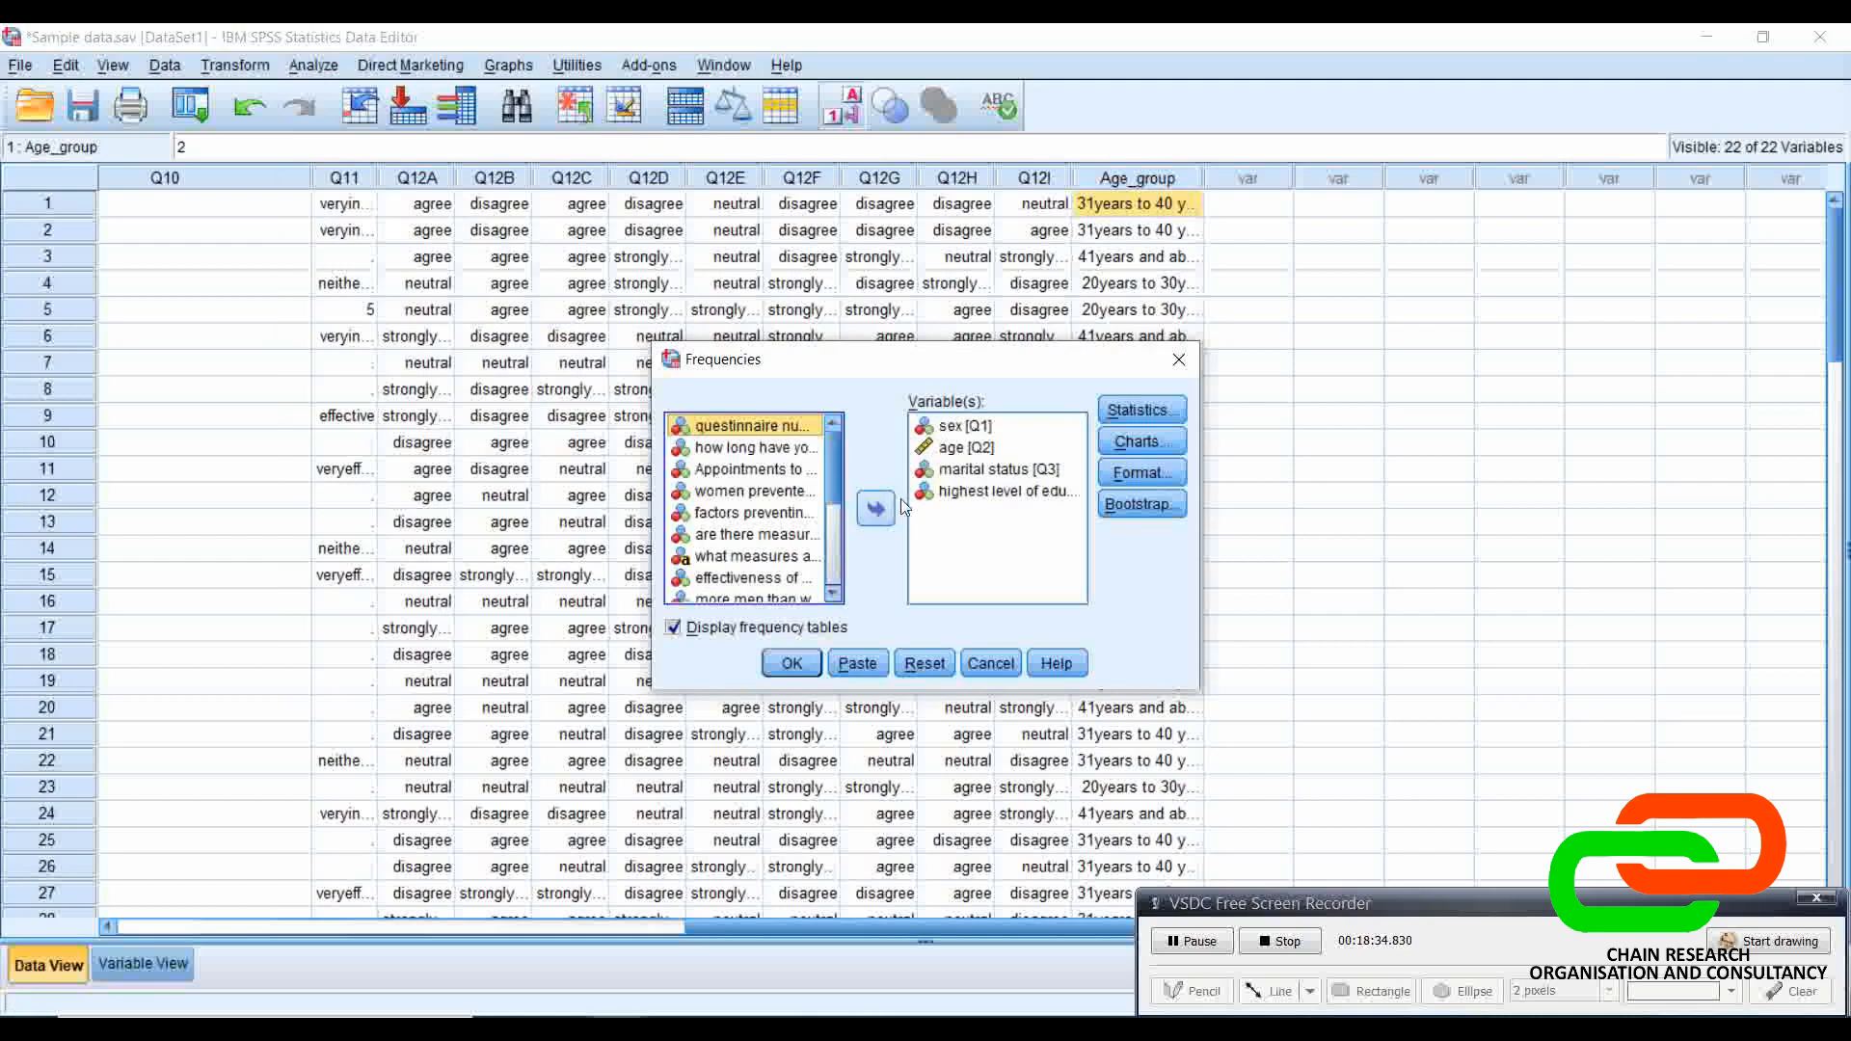
pyautogui.click(969, 493)
pyautogui.hotkey('ctrl', 'a')
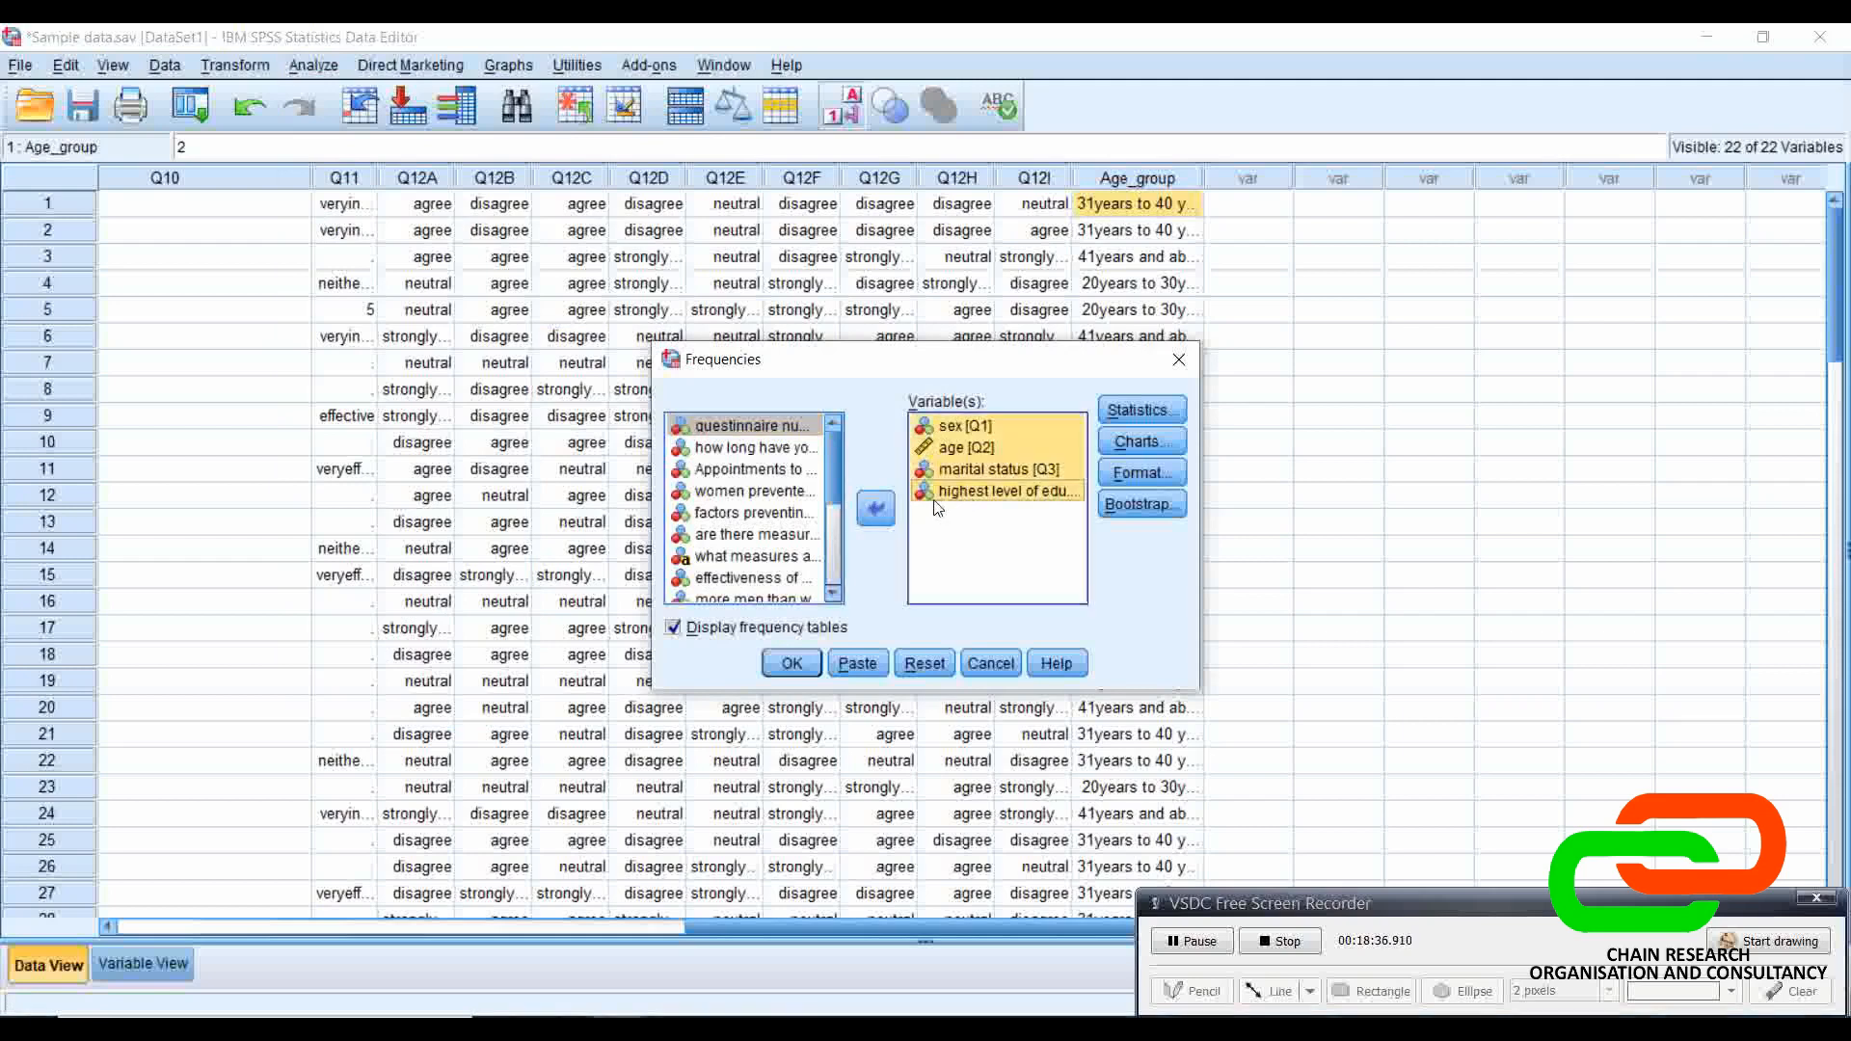
pyautogui.click(885, 503)
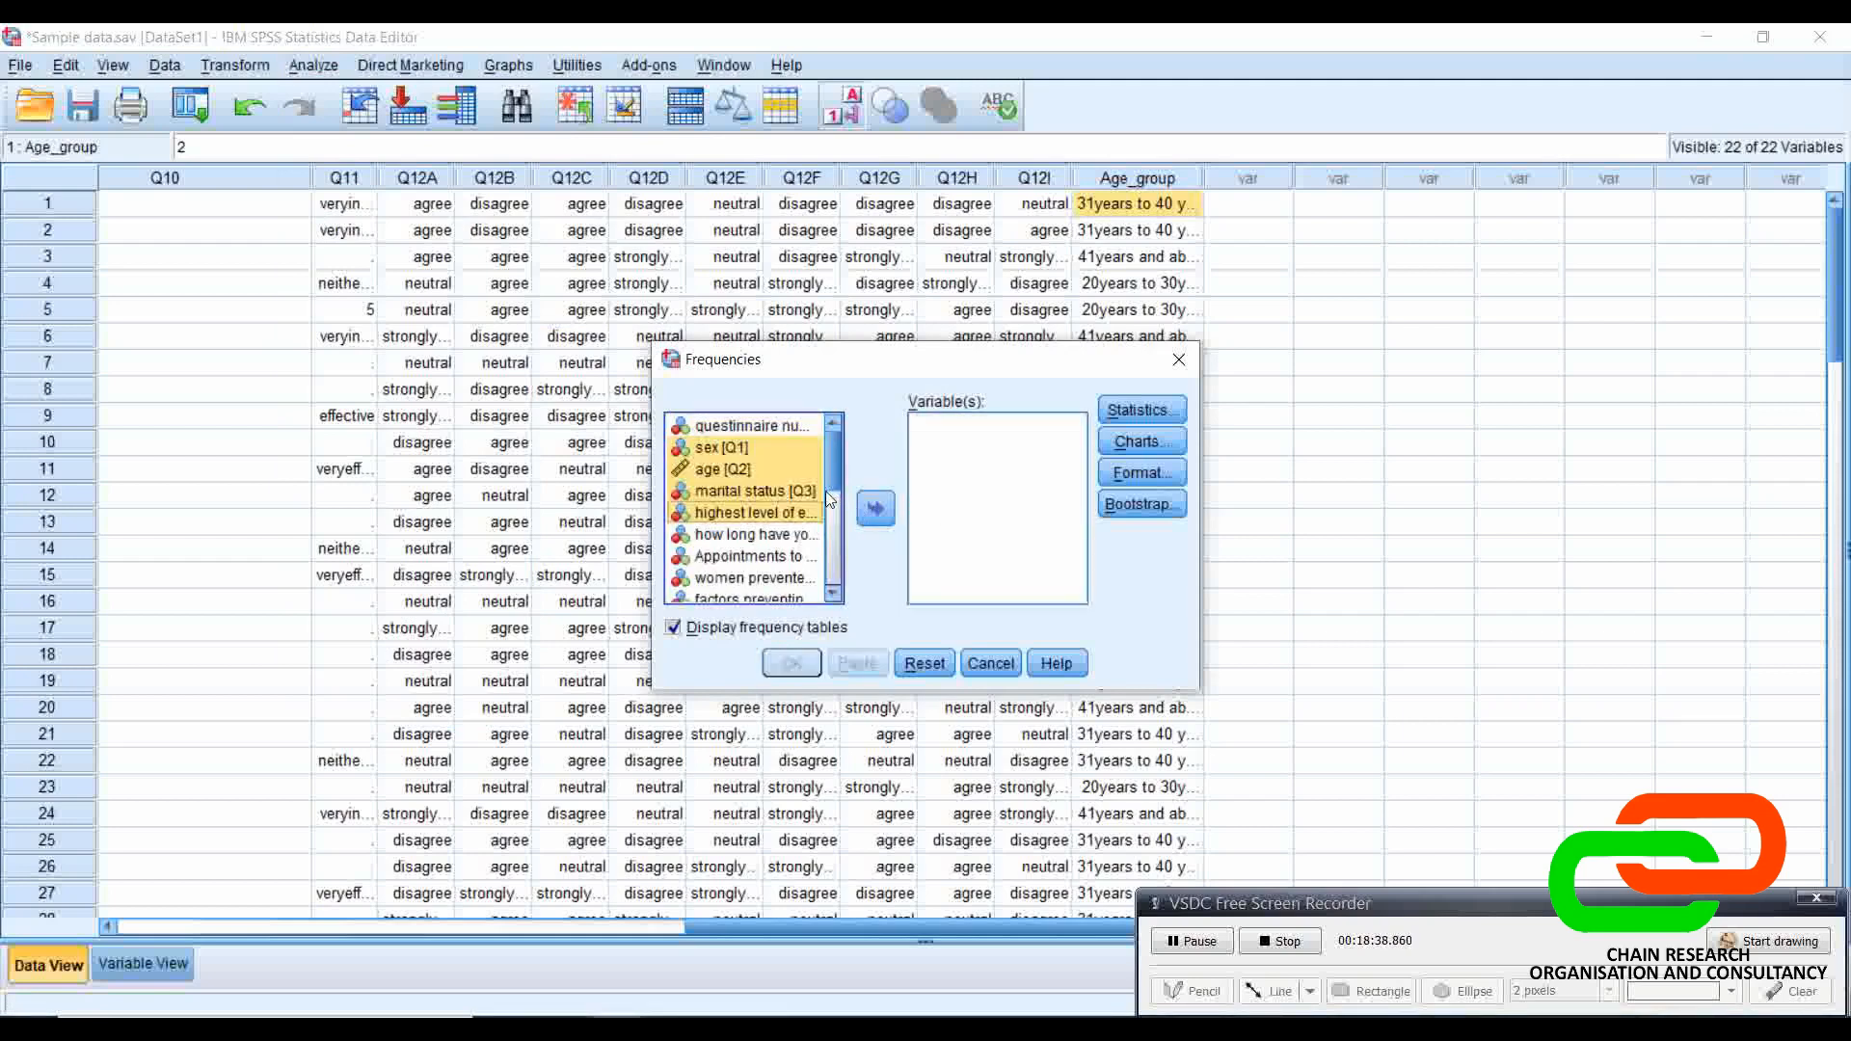
# Step: Add Age group as the only analysis variable and run the Frequencies analysis
pyautogui.moveTo(830, 477); pyautogui.dragTo(834, 592)
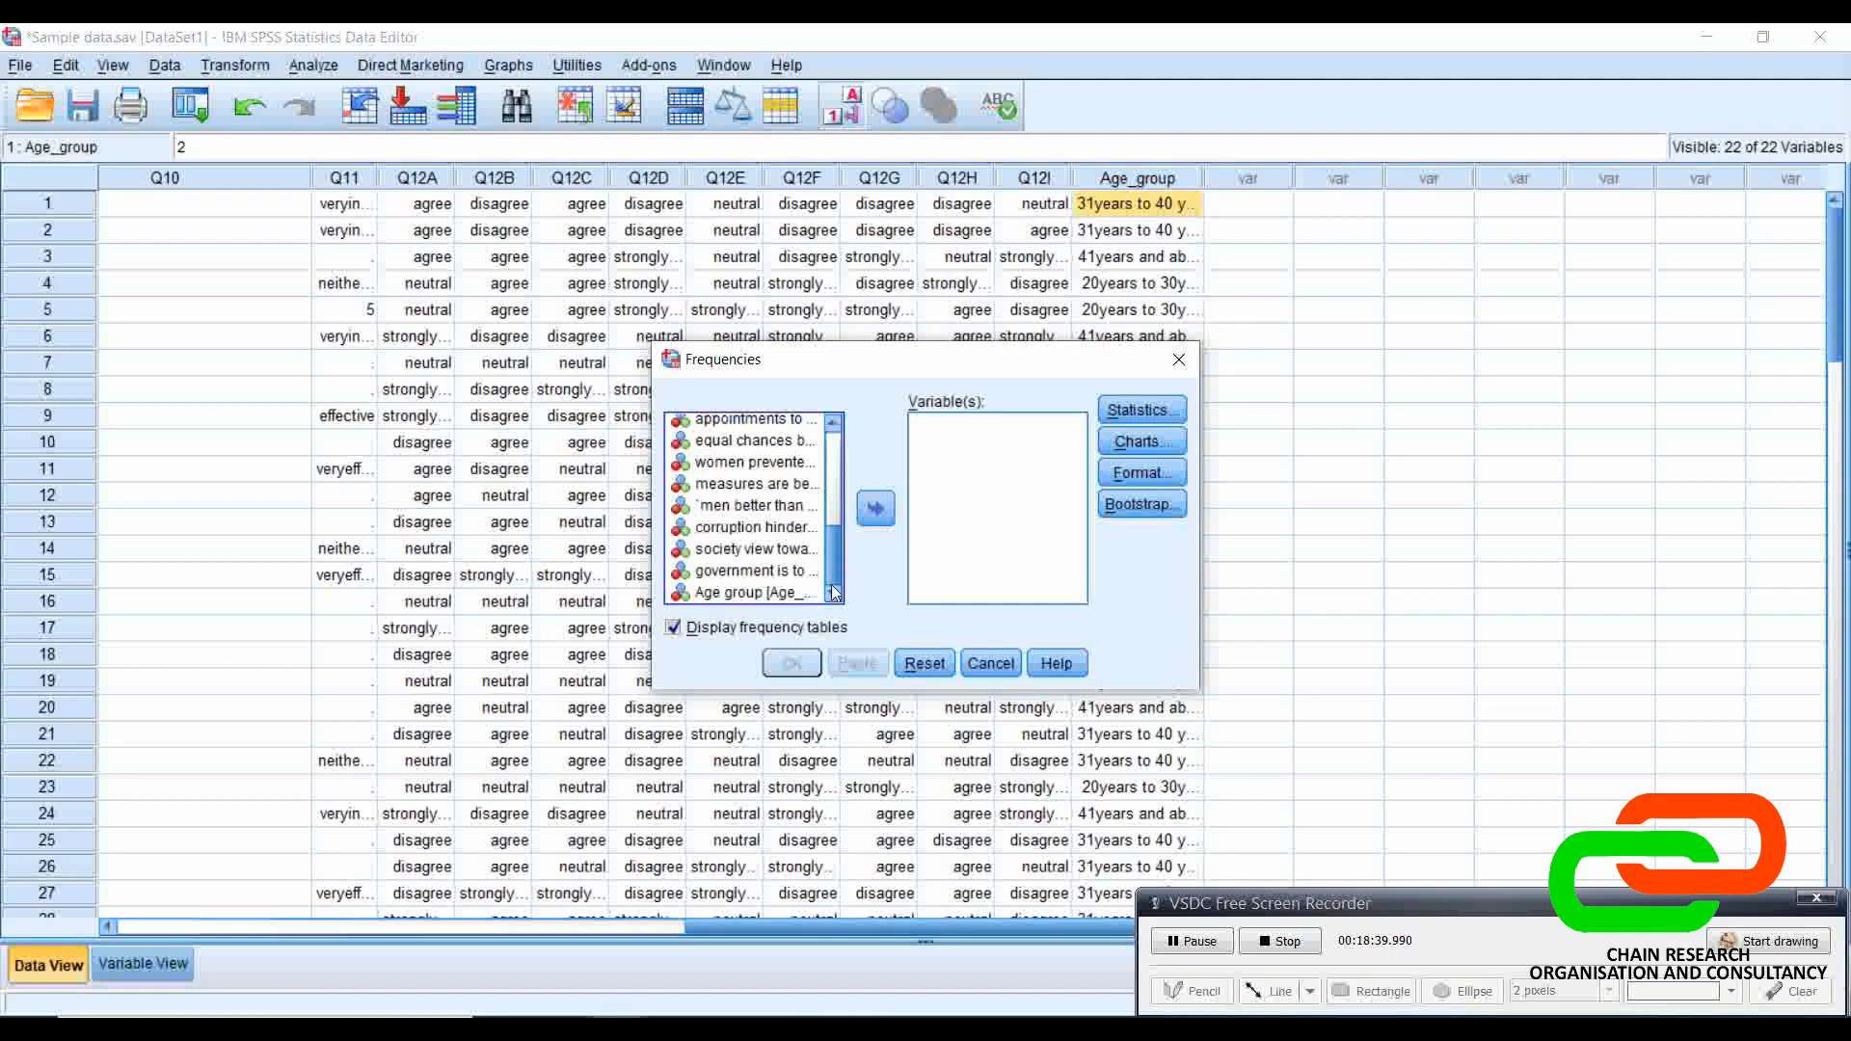
pyautogui.click(782, 594)
pyautogui.click(875, 508)
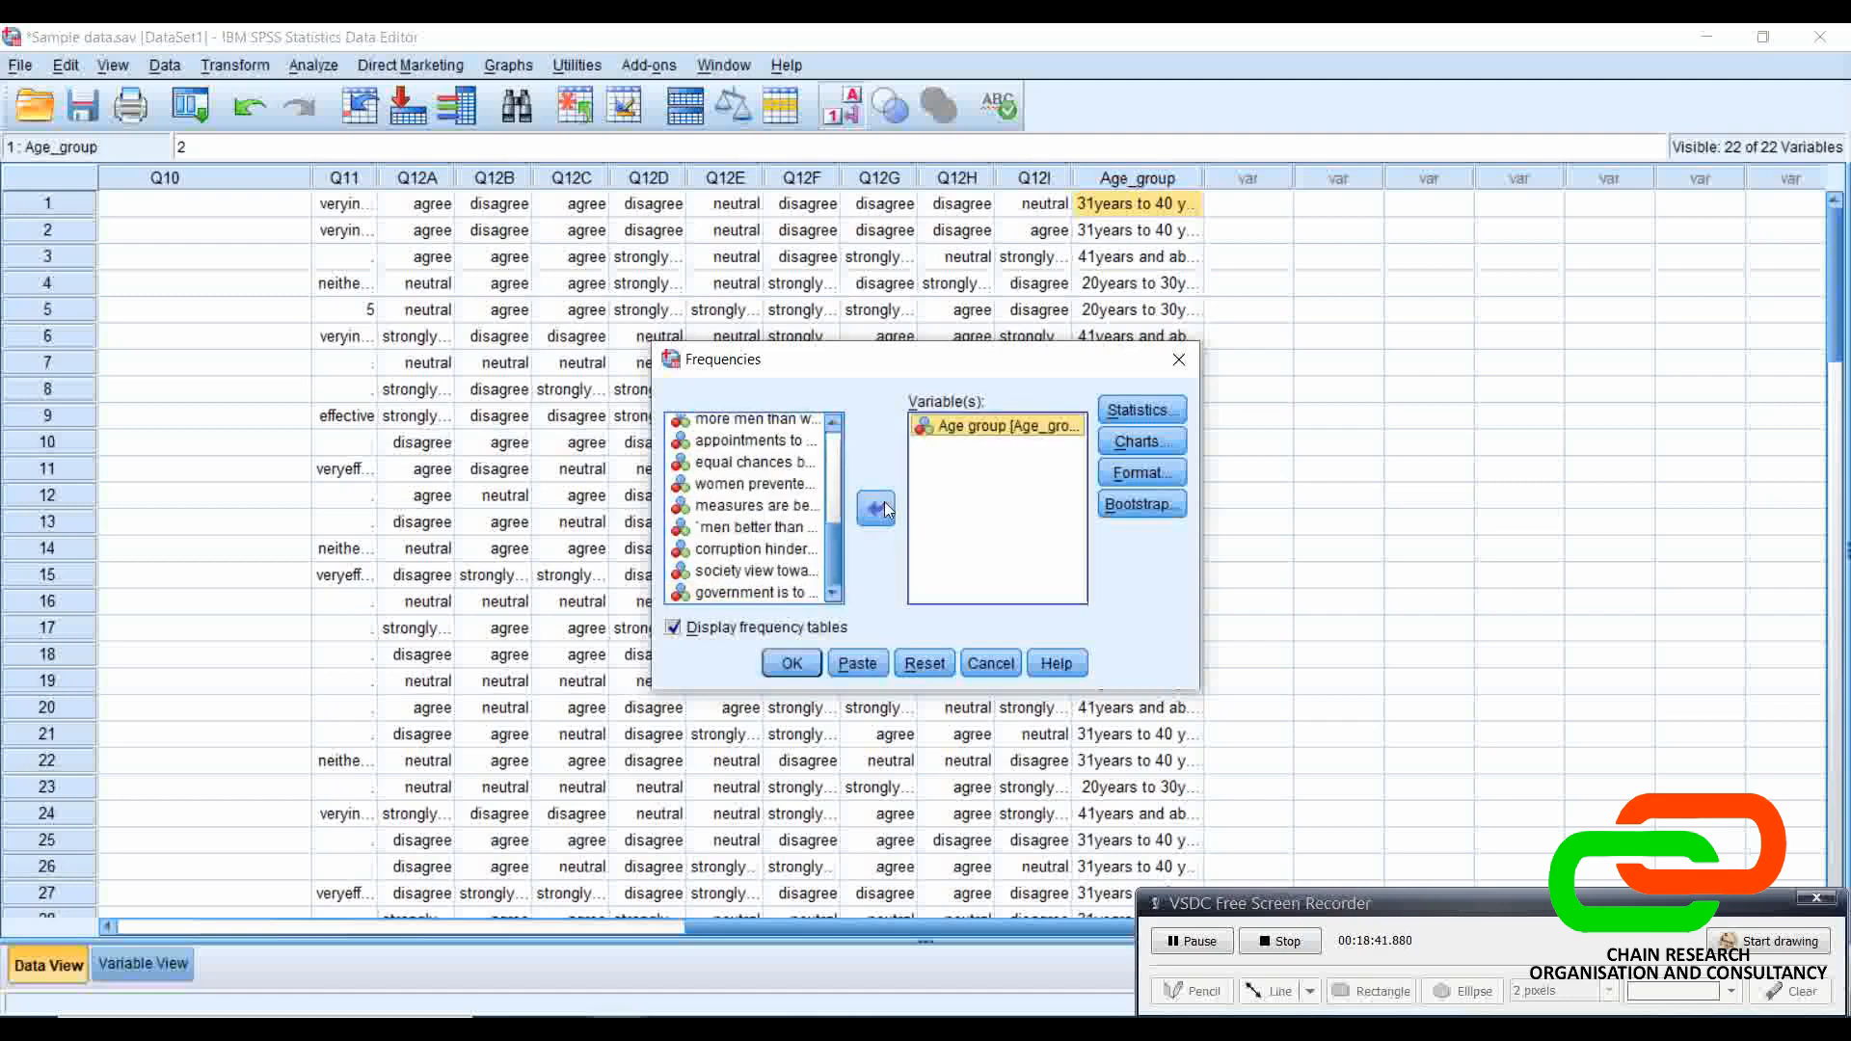
pyautogui.click(793, 663)
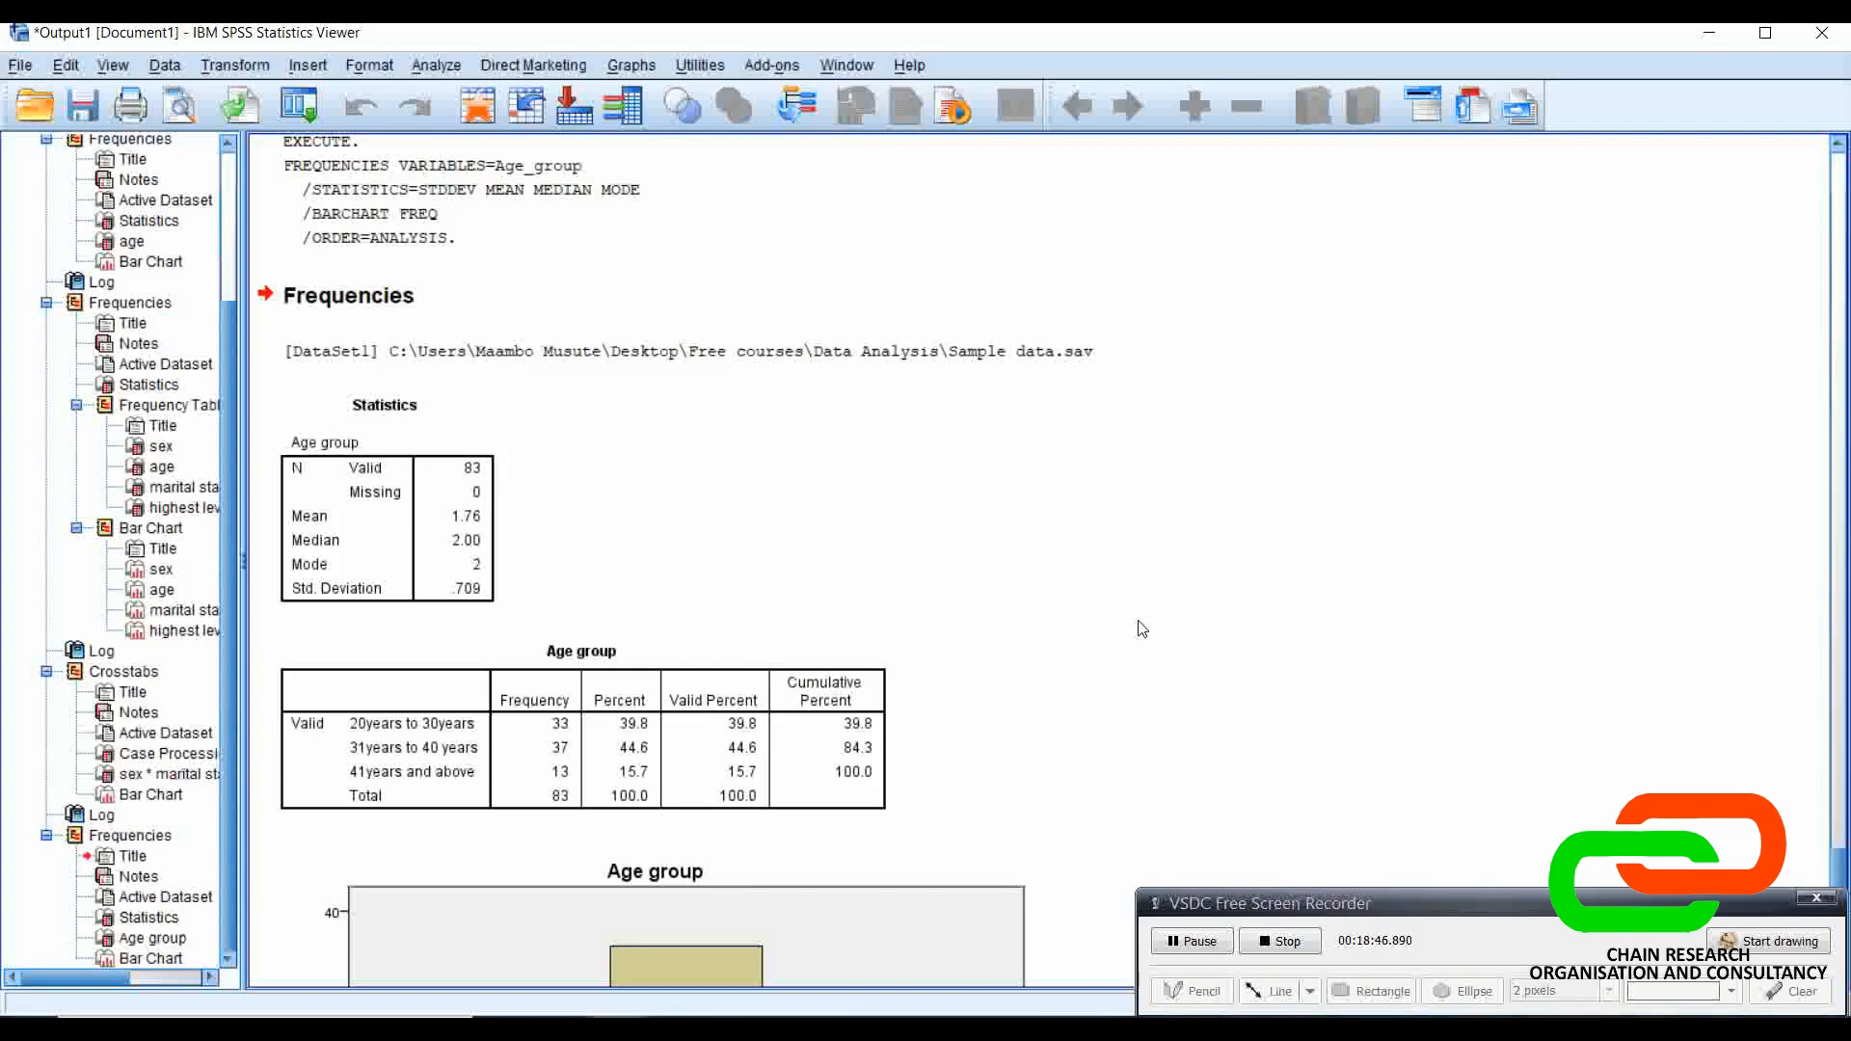
# Step: Review the Age group frequency table and the earlier marital status and education tables in the output
pyautogui.click(593, 738)
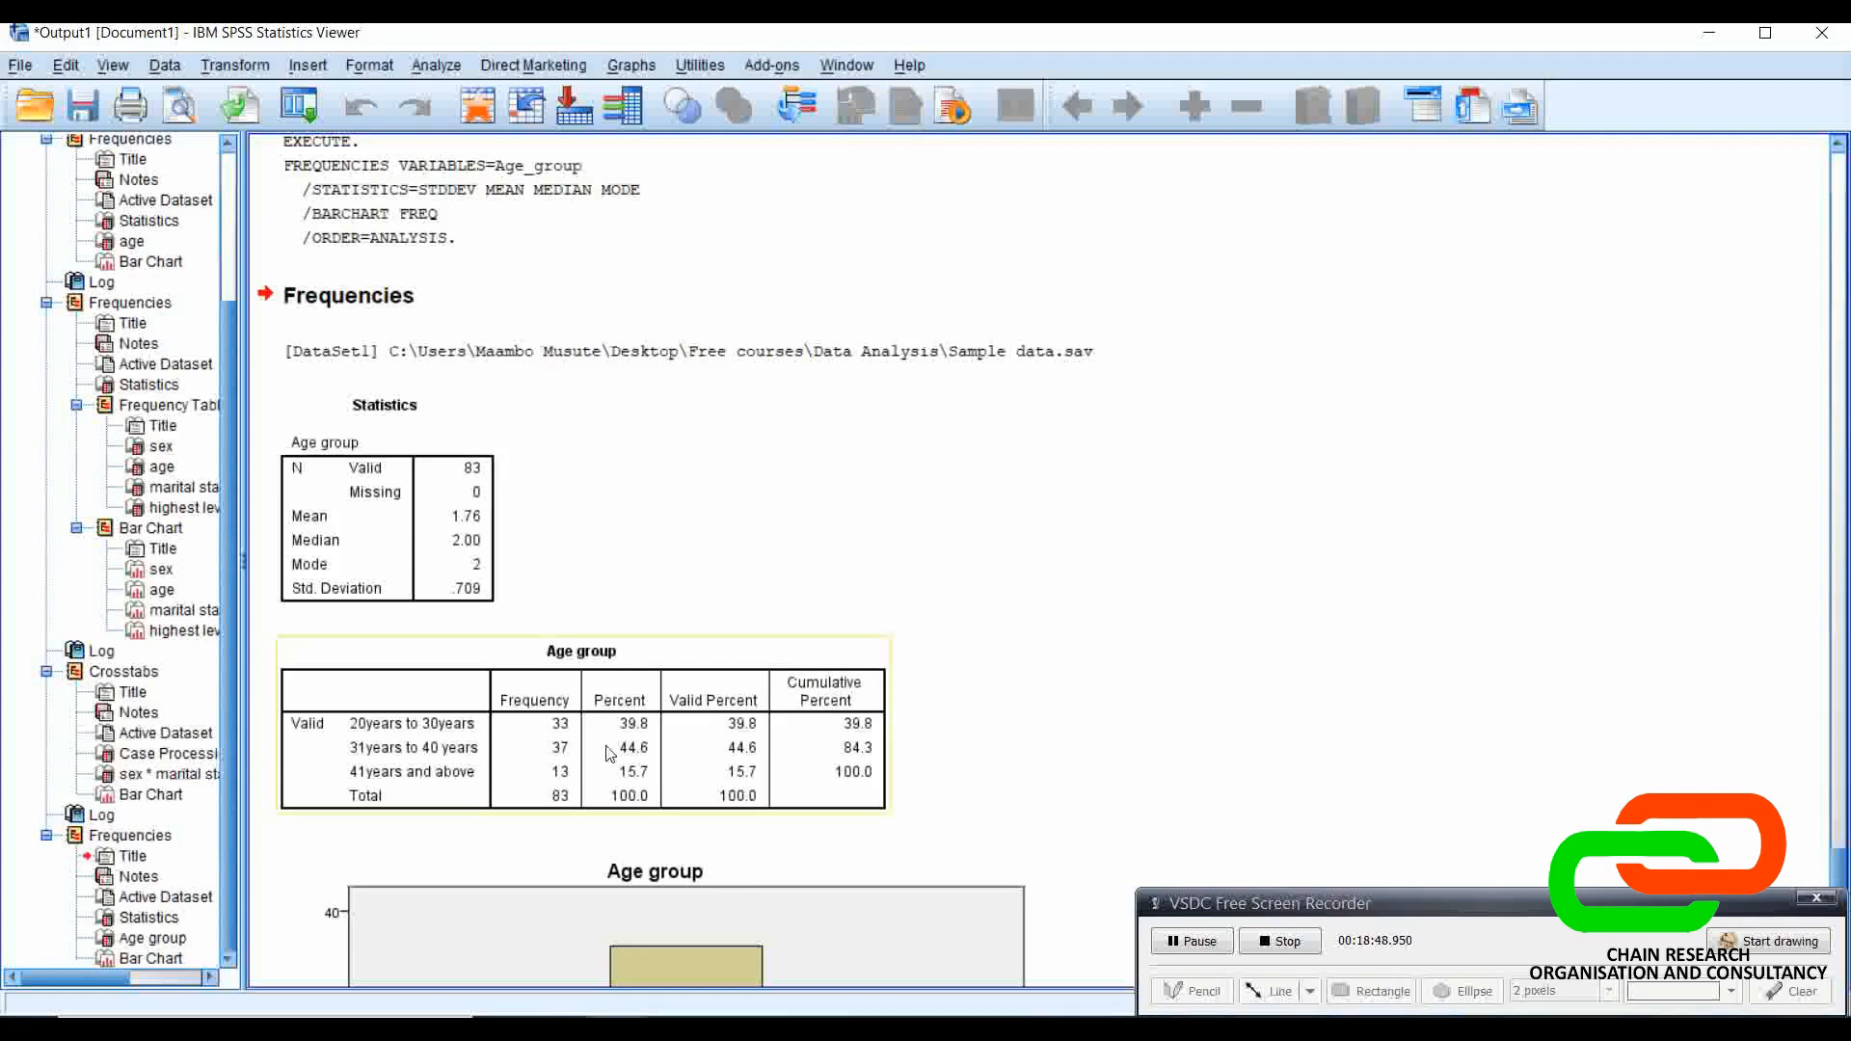
pyautogui.click(564, 730)
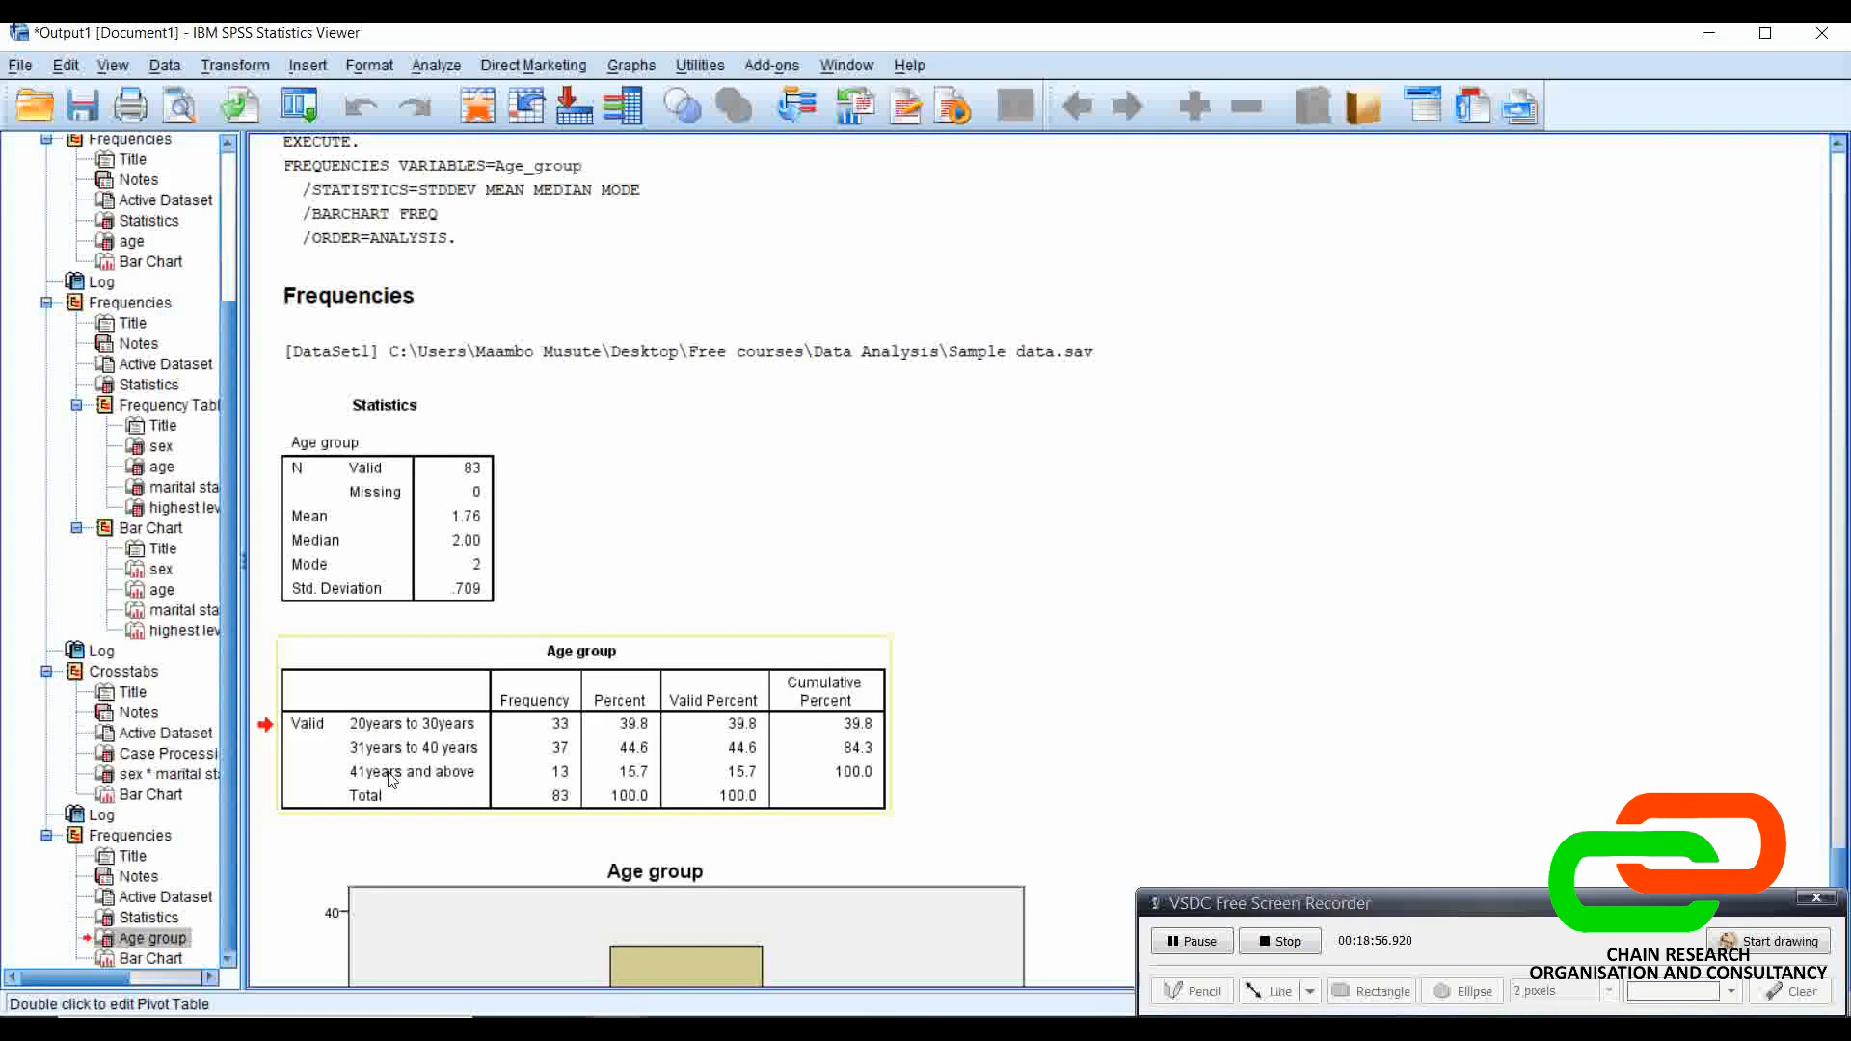
pyautogui.doubleClick(550, 768)
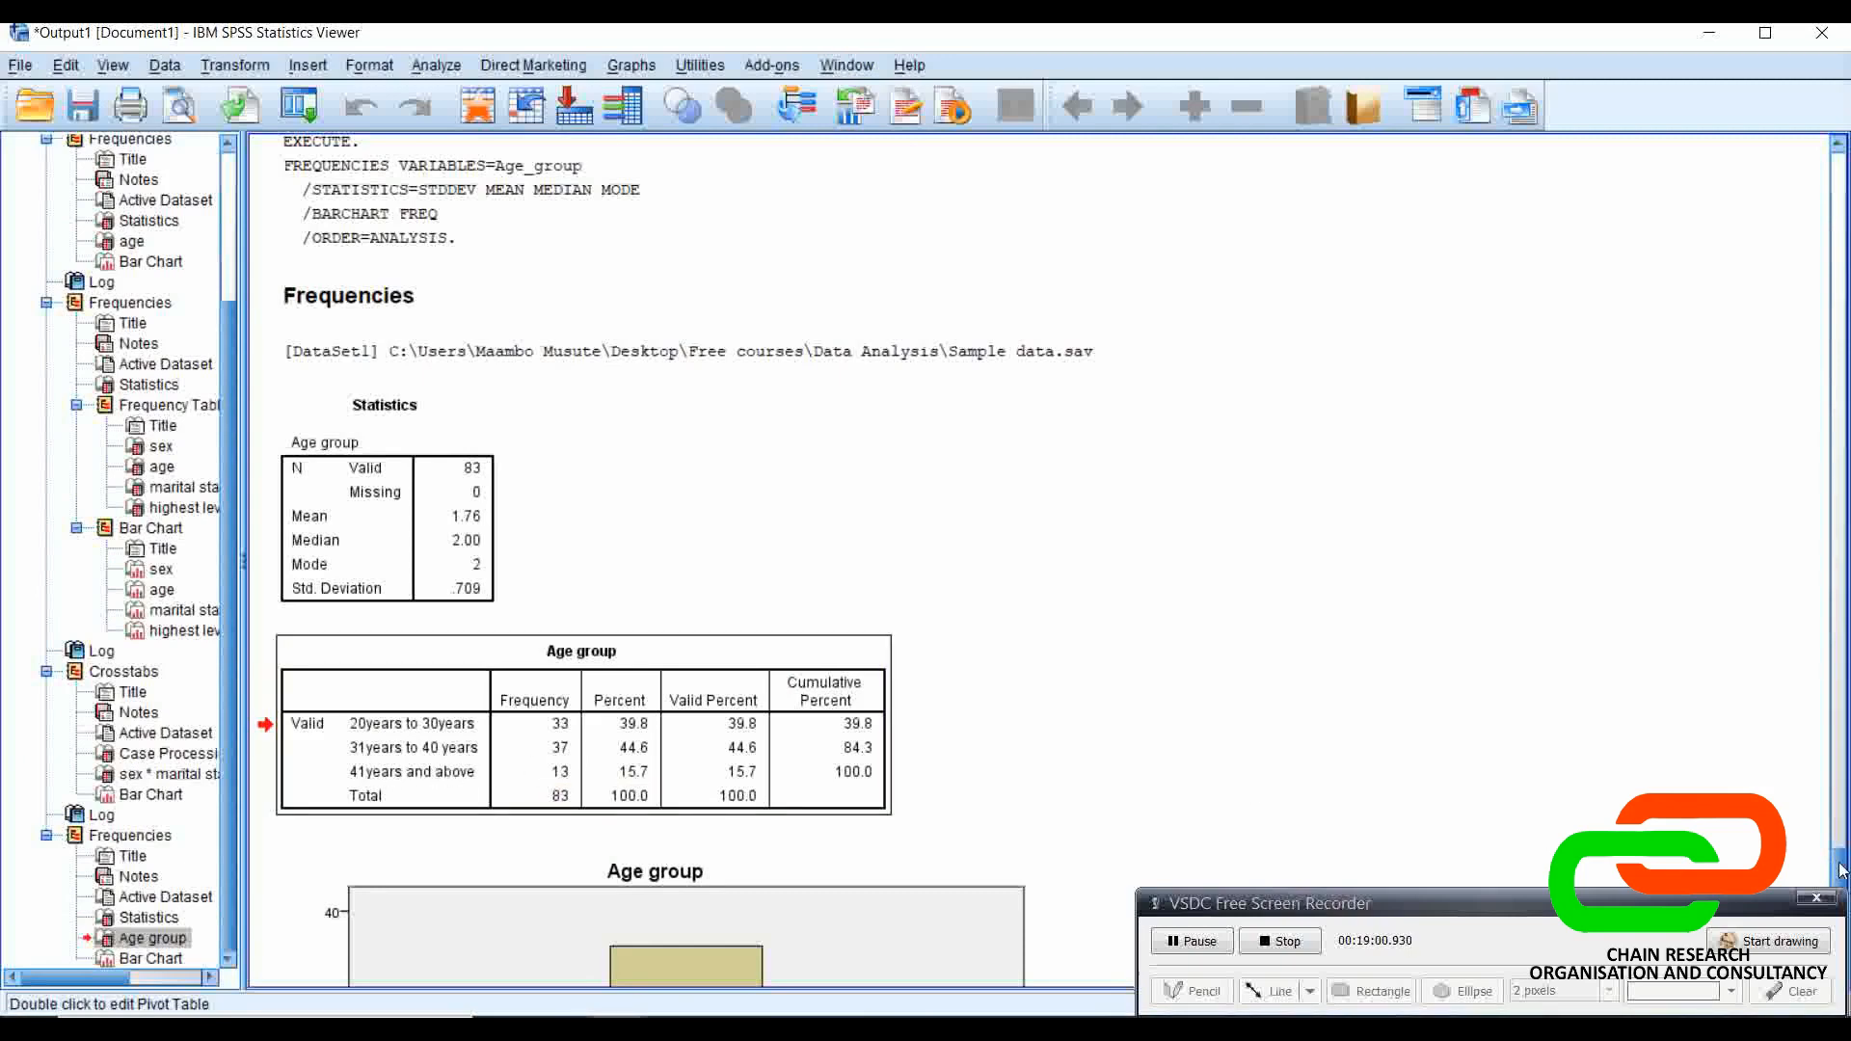
pyautogui.moveTo(1835, 856); pyautogui.dragTo(1817, 451)
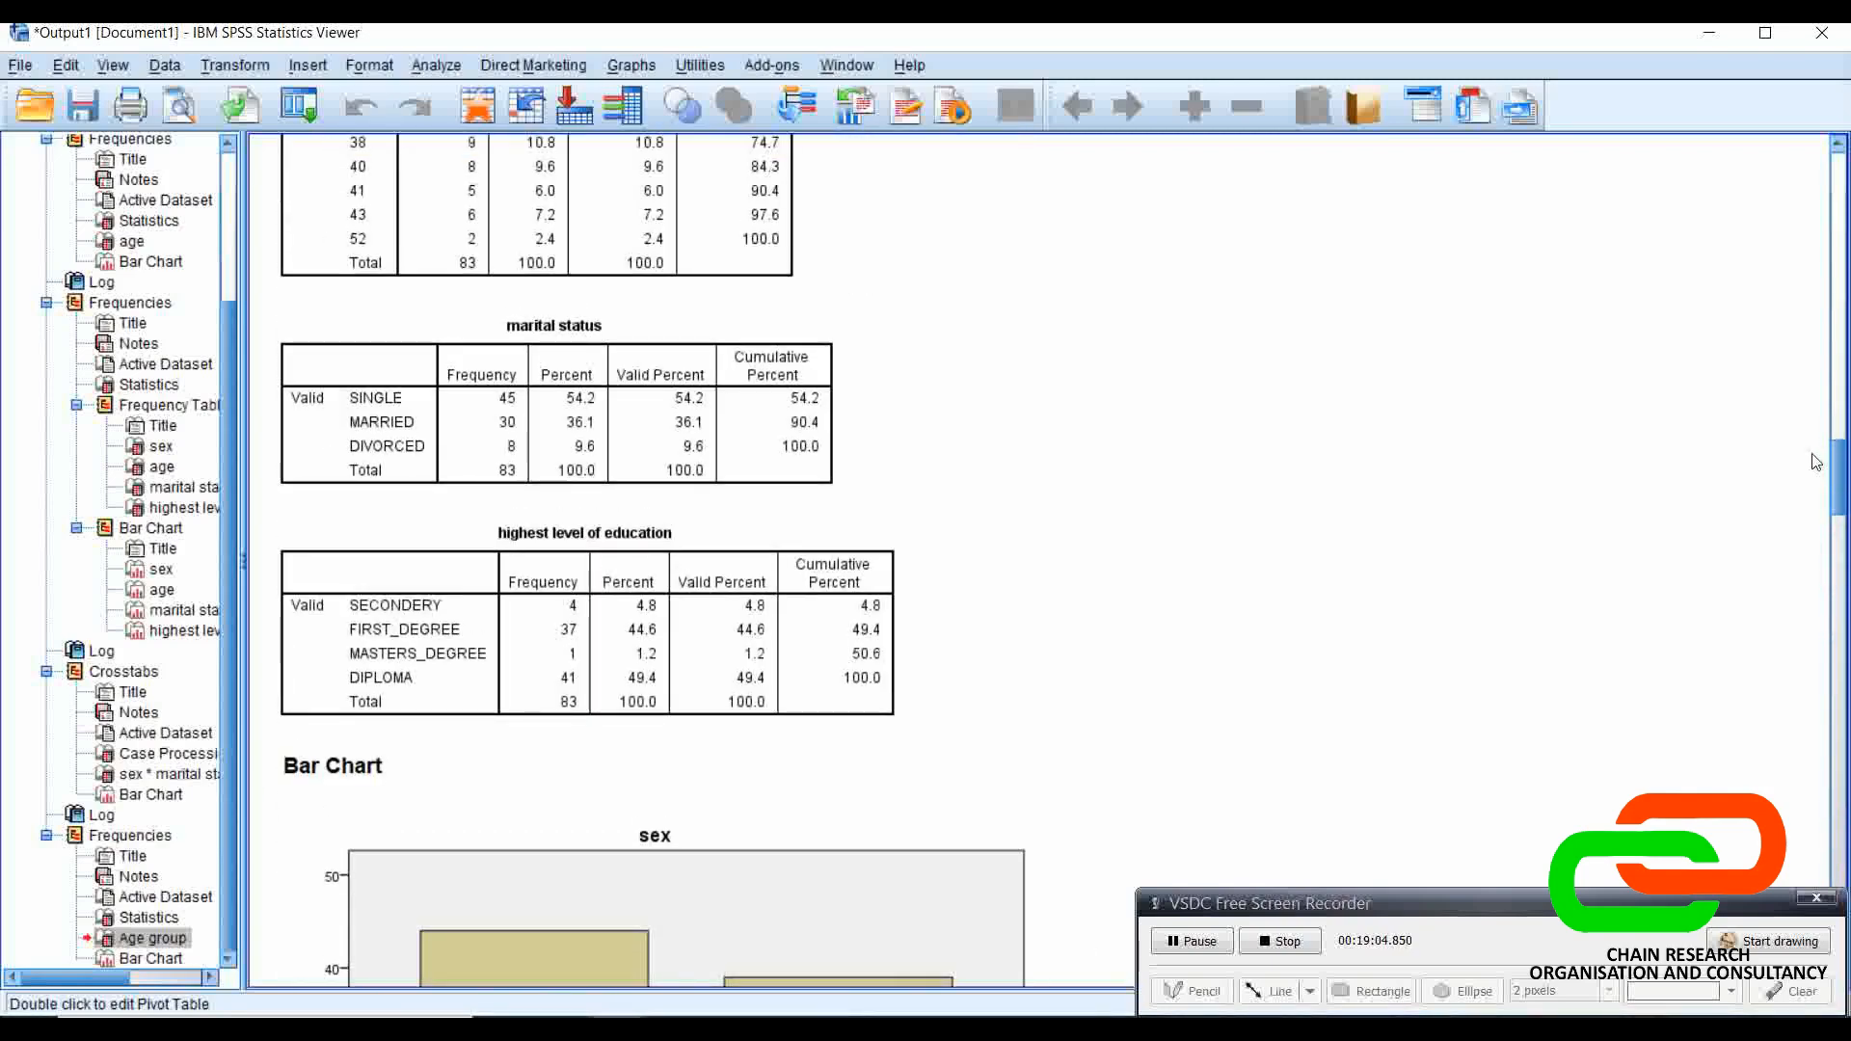
# Step: Return to the sample data and look over the columns from Q4 to the Q12 items
pyautogui.click(764, 954)
pyautogui.moveTo(709, 994)
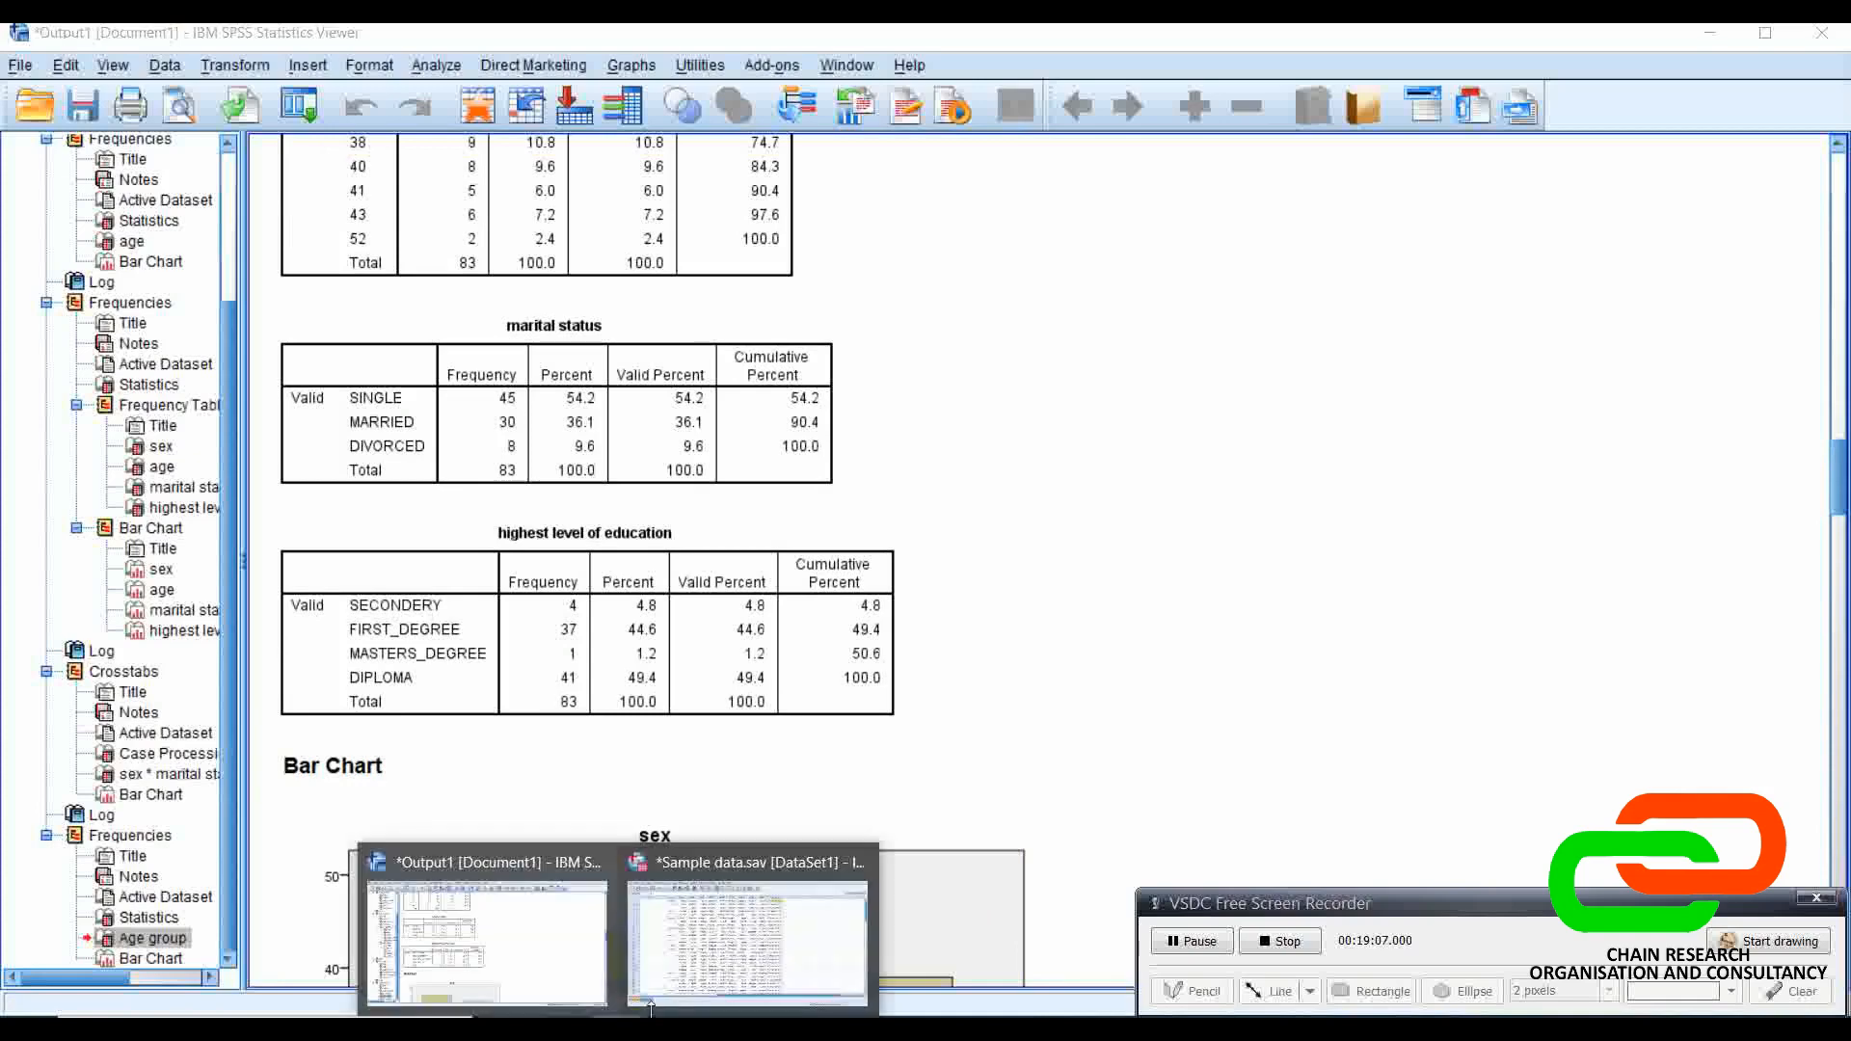
pyautogui.click(727, 935)
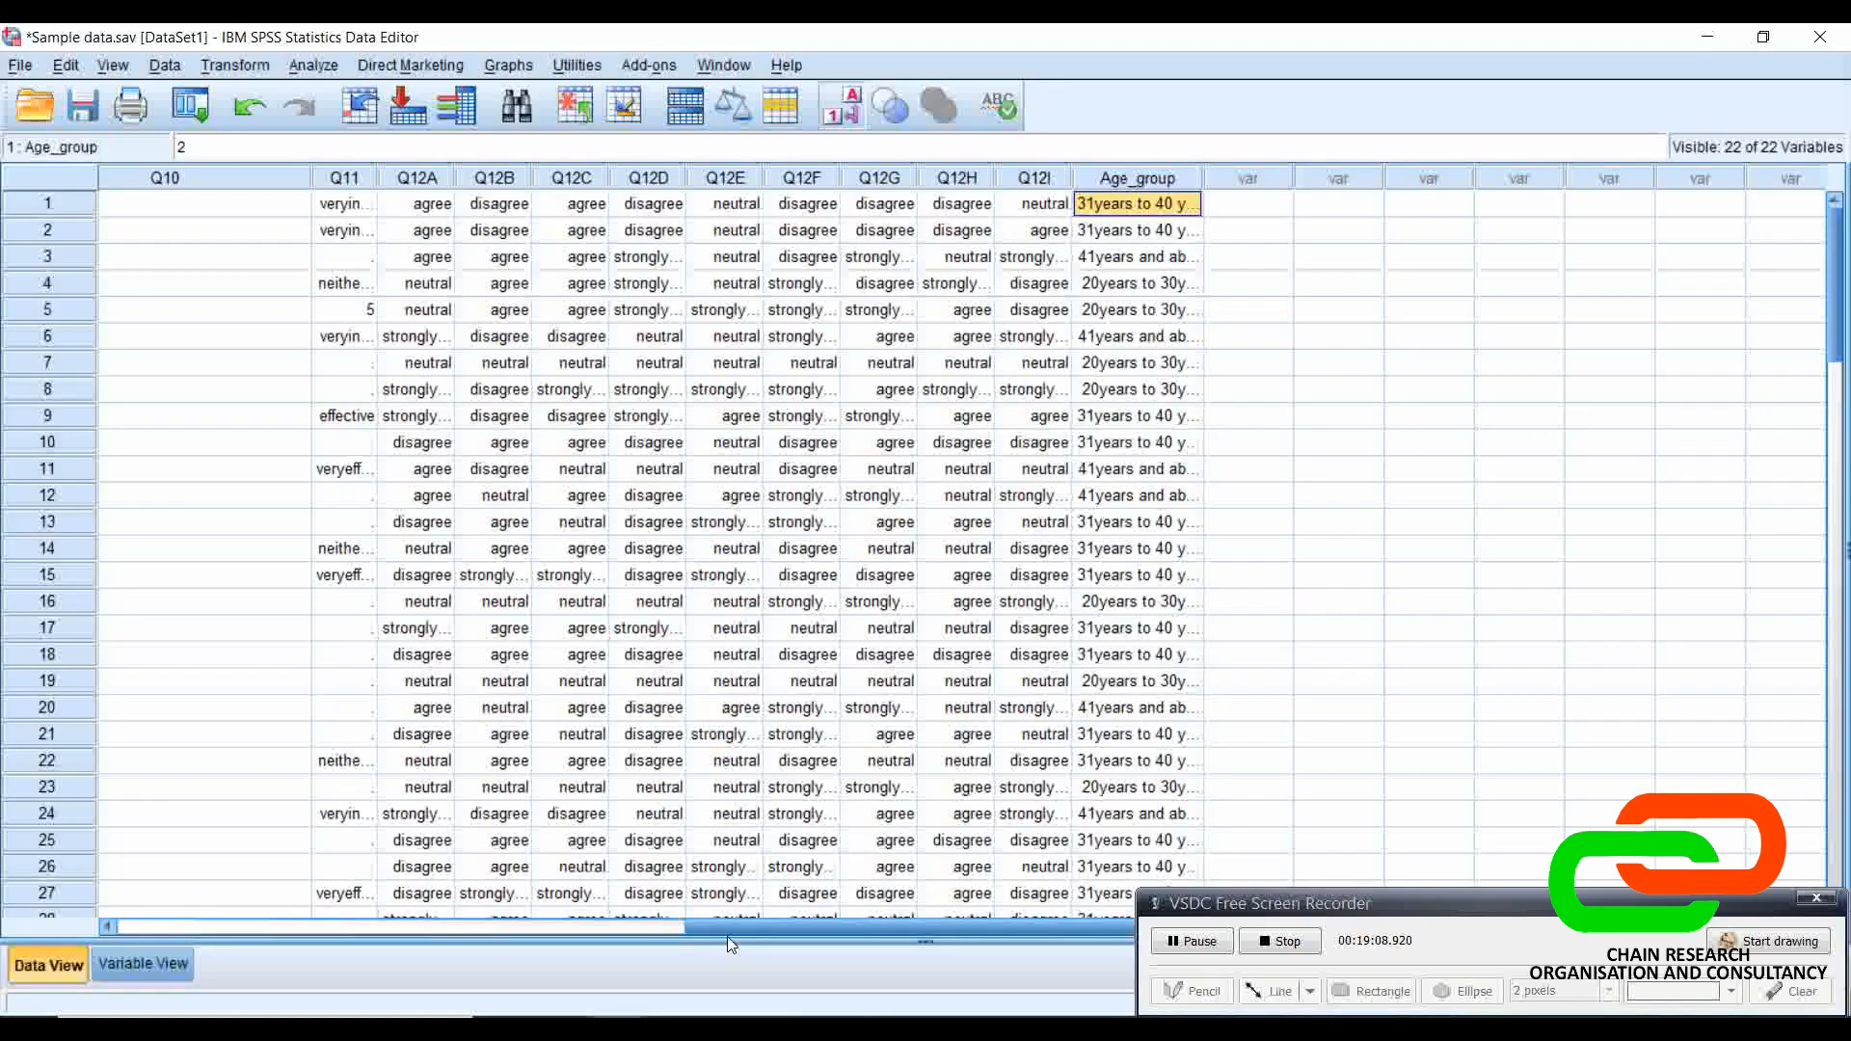
pyautogui.click(570, 575)
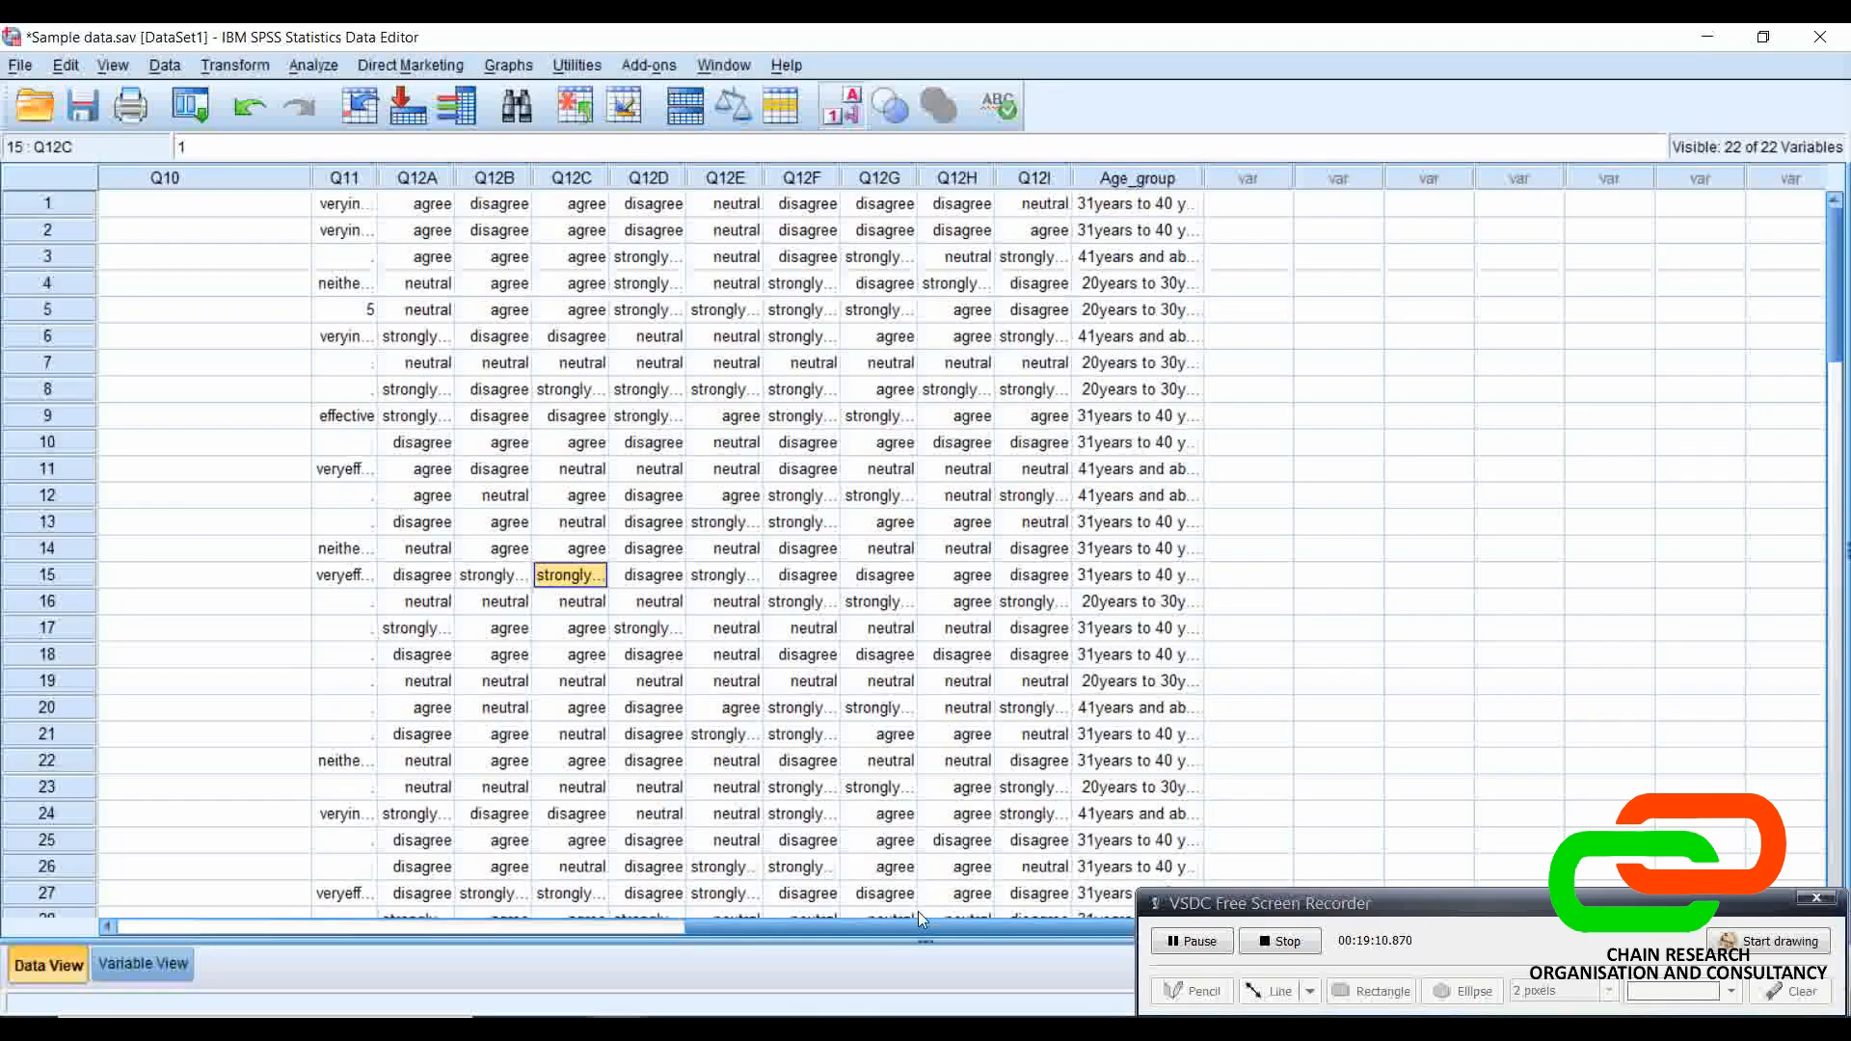
pyautogui.moveTo(922, 922); pyautogui.dragTo(543, 933)
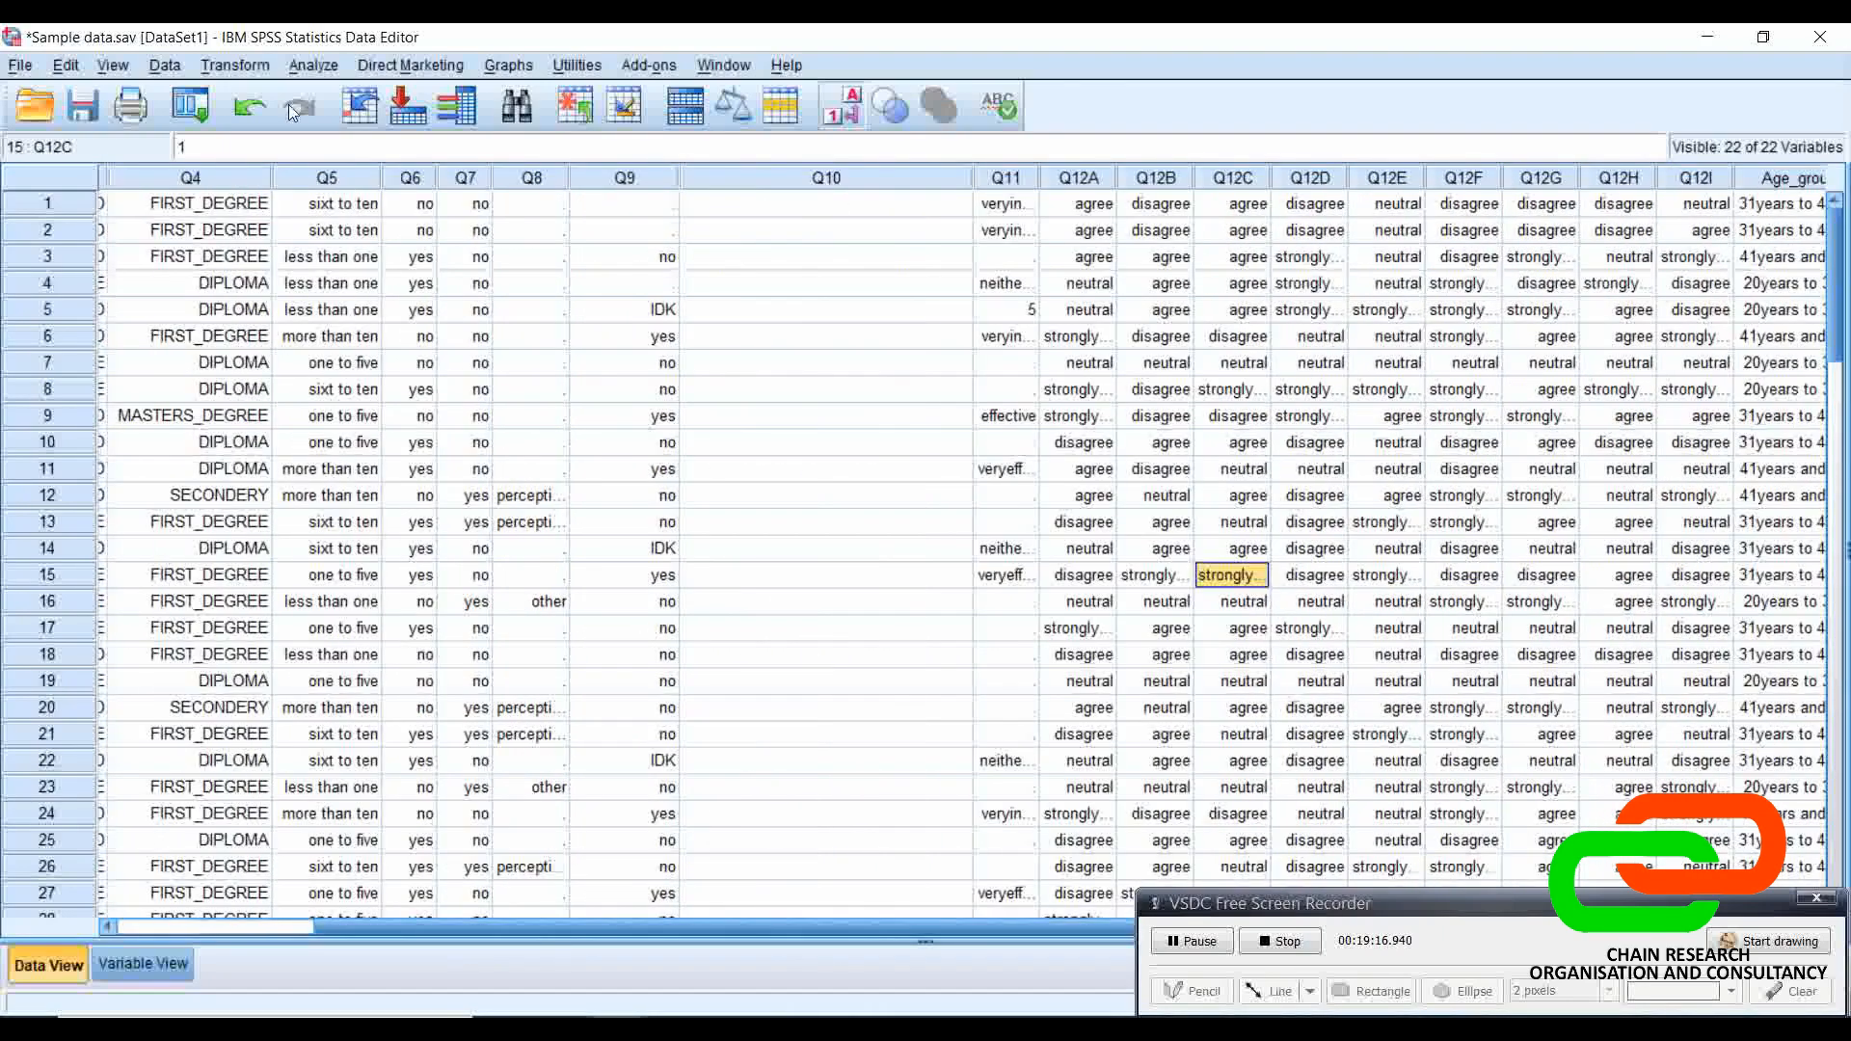
# Step: Start a Frequencies analysis and remove Age group from its variables
pyautogui.click(309, 69)
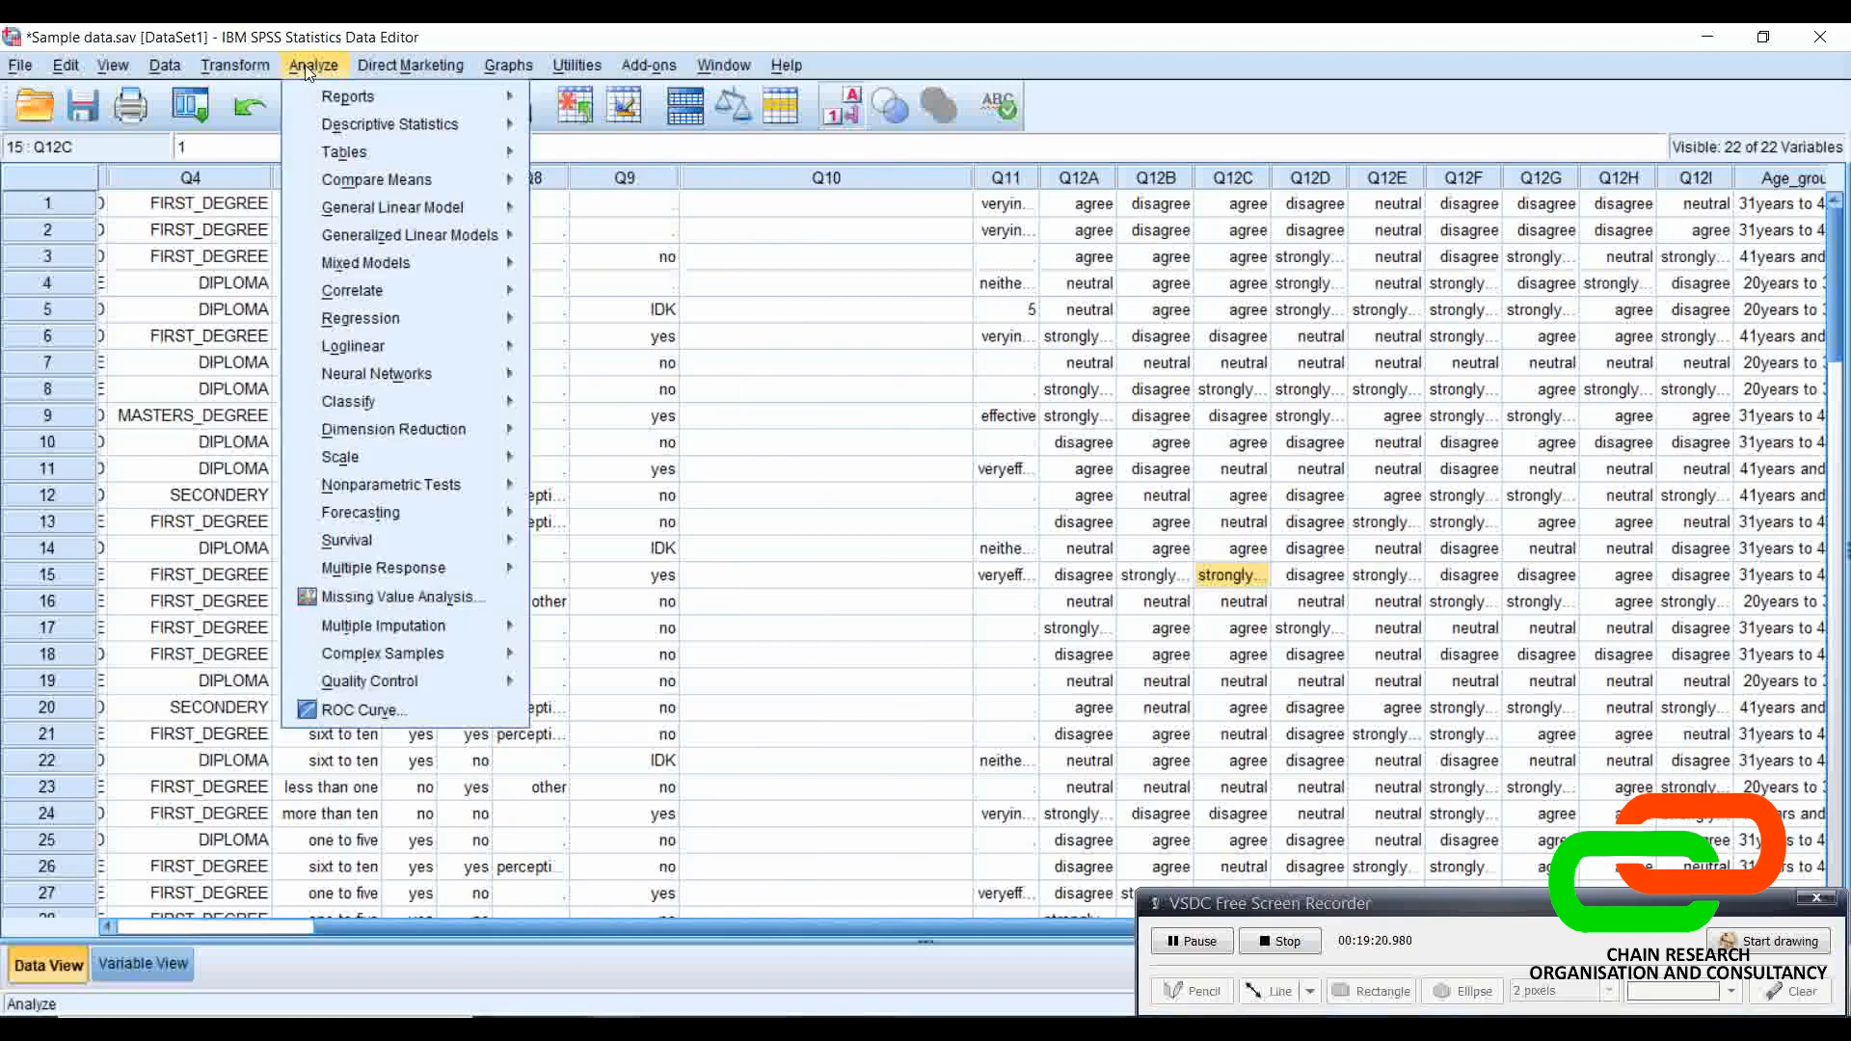
pyautogui.moveTo(389, 123)
pyautogui.click(583, 124)
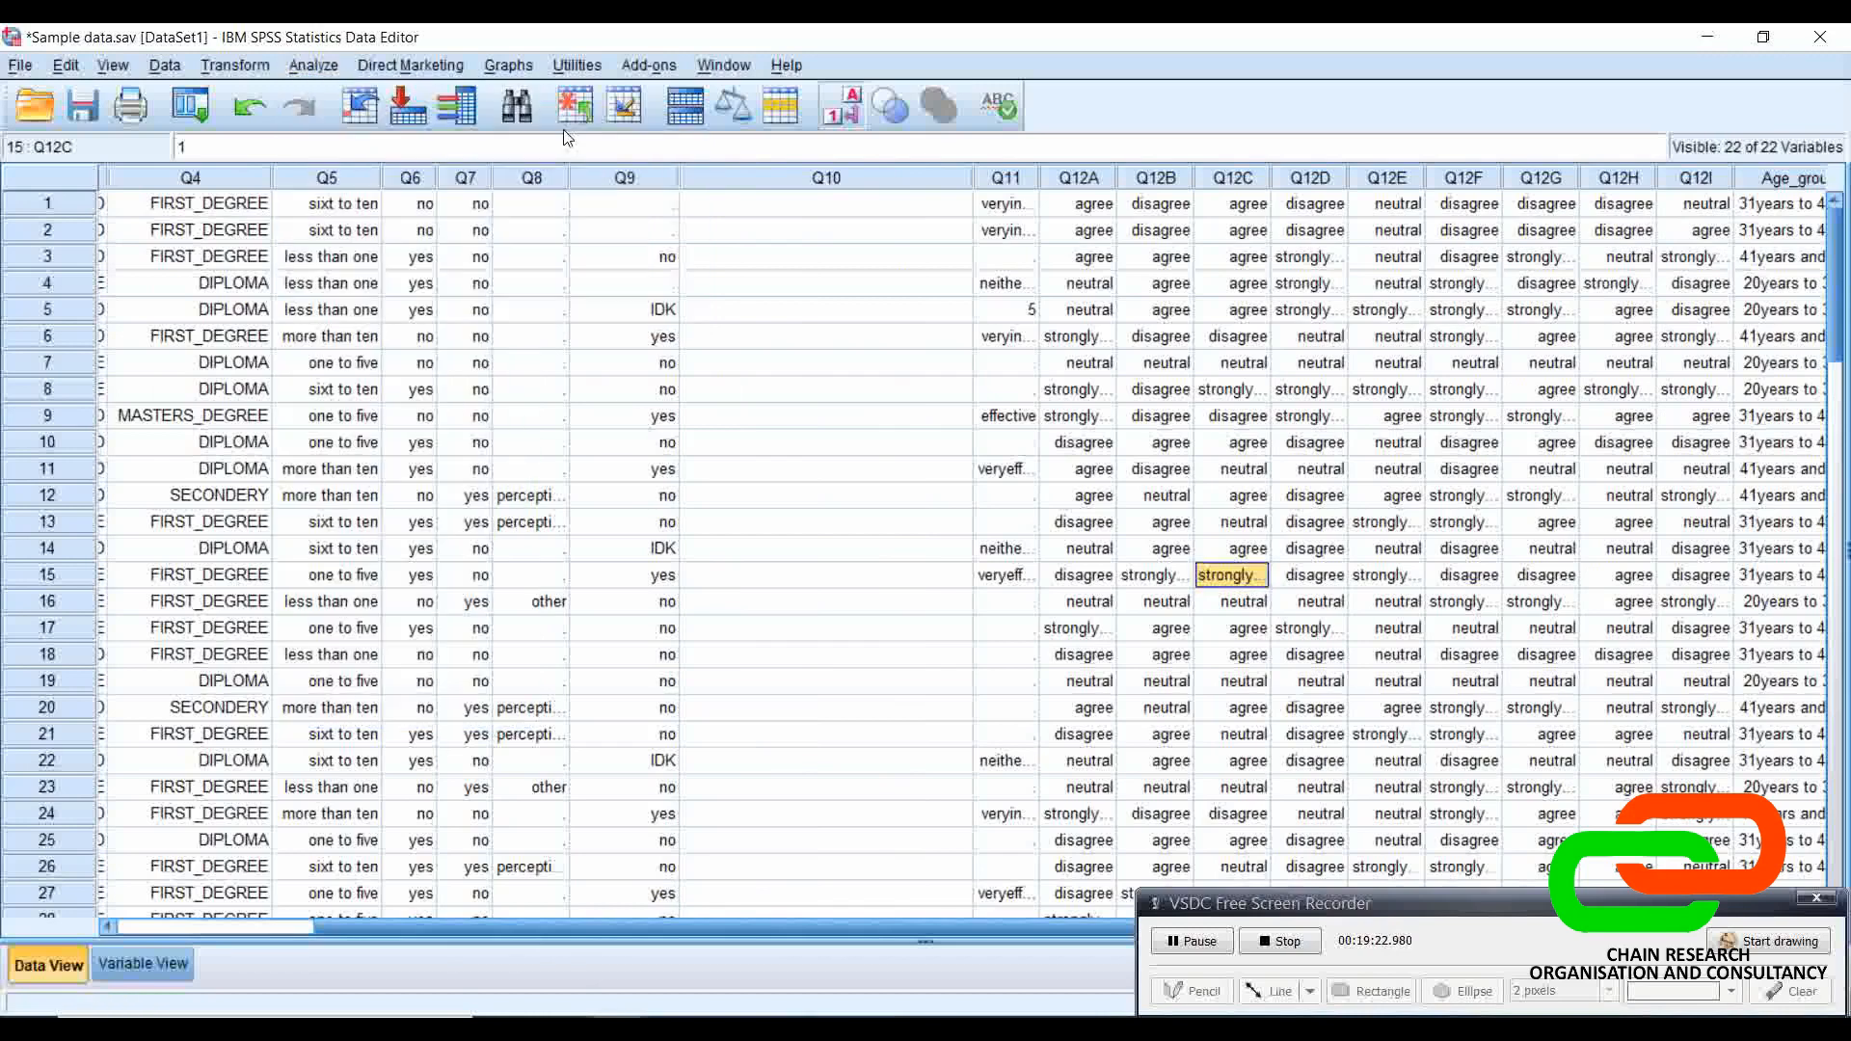
pyautogui.click(974, 428)
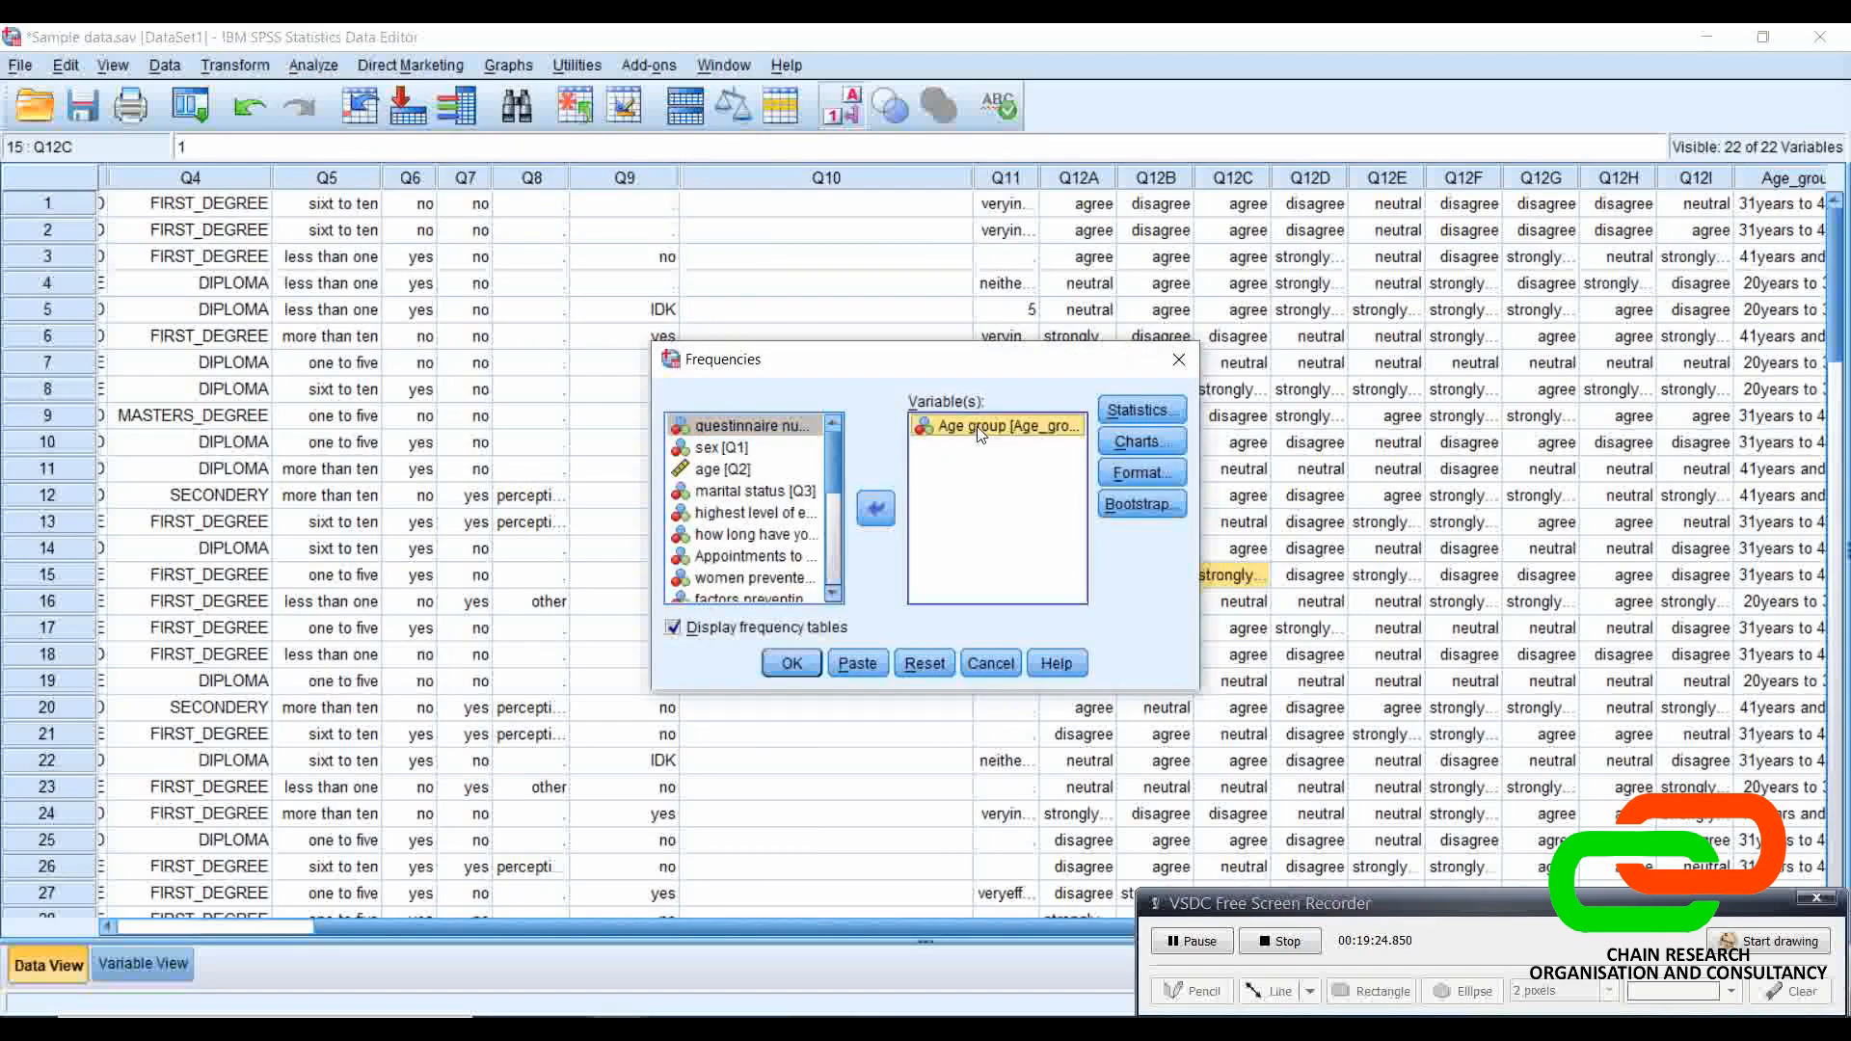
pyautogui.click(877, 511)
# Step: Add Q12D (women prevented from senior positions), Q12E (measures to minimize gender gaps) and Q12F (men better than women) and run the Frequencies analysis
pyautogui.moveTo(830, 546)
pyautogui.mouseDown()
pyautogui.moveTo(820, 460)
pyautogui.moveTo(832, 549)
pyautogui.mouseUp()
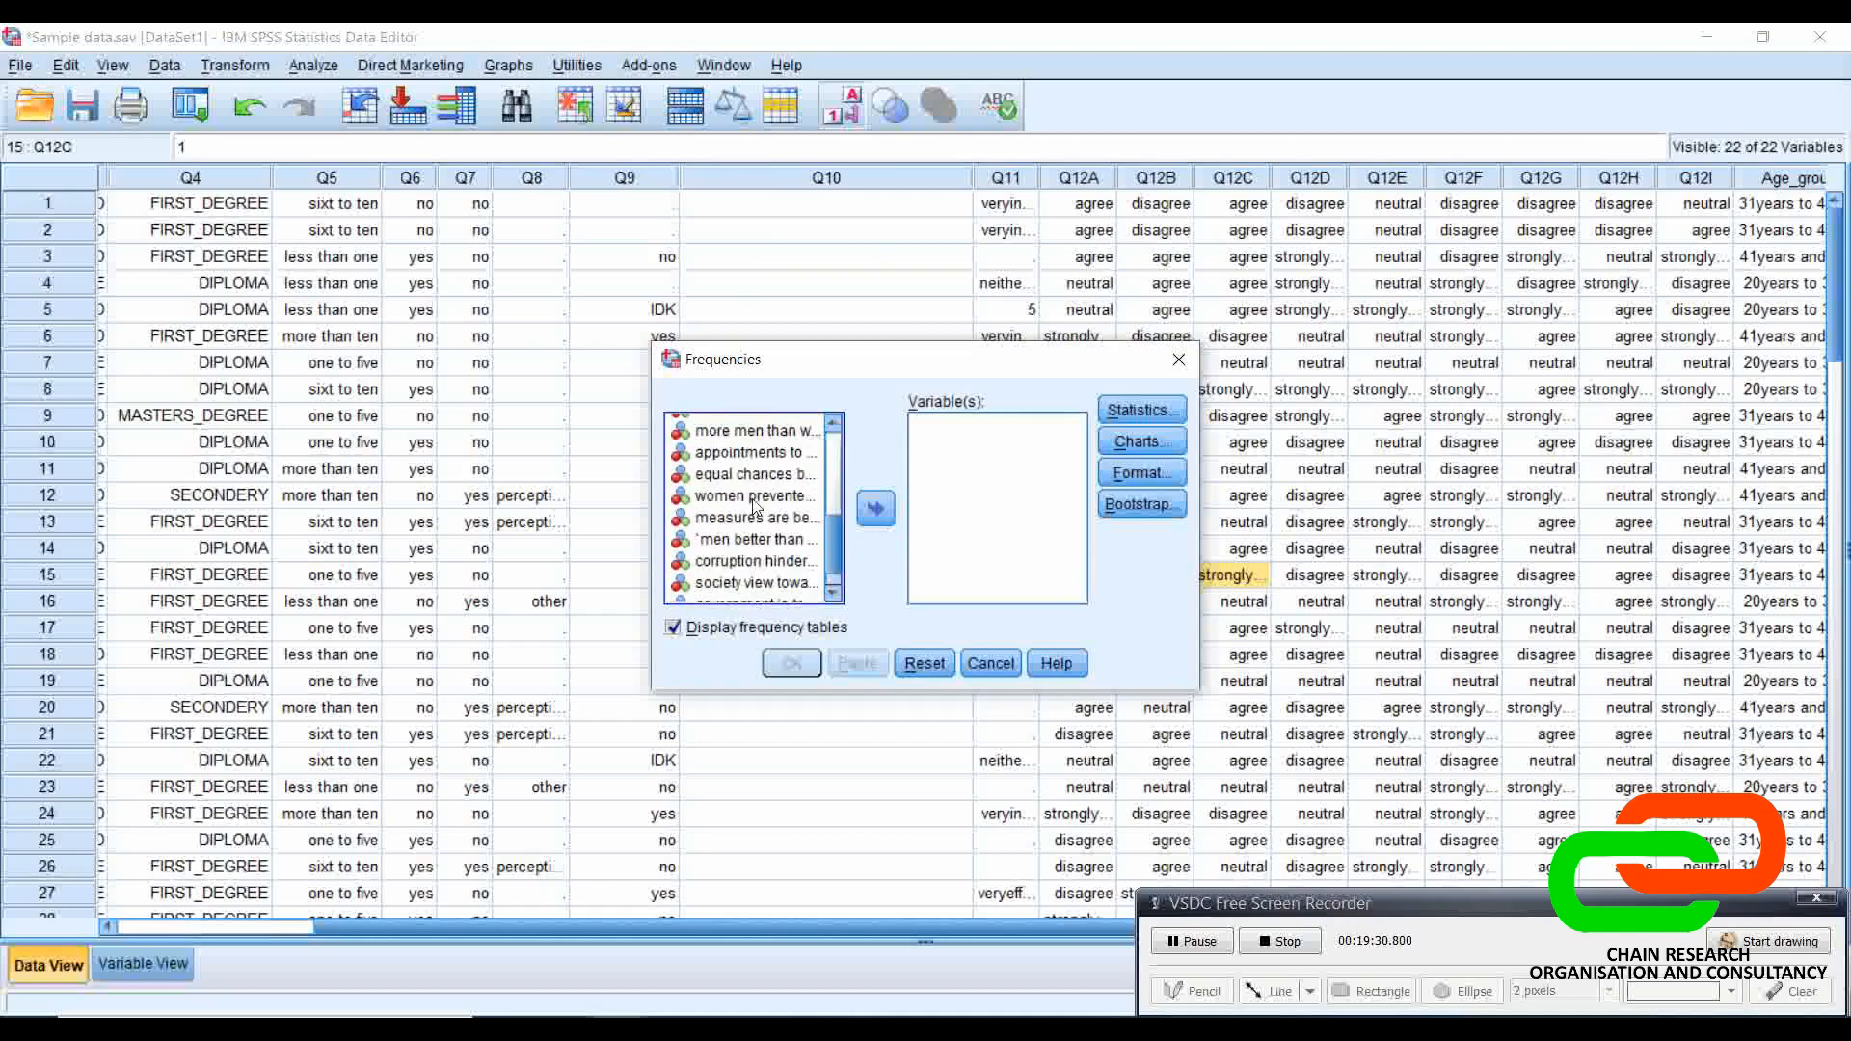
pyautogui.click(754, 495)
pyautogui.keyDown('ctrl'); pyautogui.click(752, 539); pyautogui.keyUp('ctrl')
pyautogui.keyDown('ctrl'); pyautogui.click(750, 518); pyautogui.keyUp('ctrl')
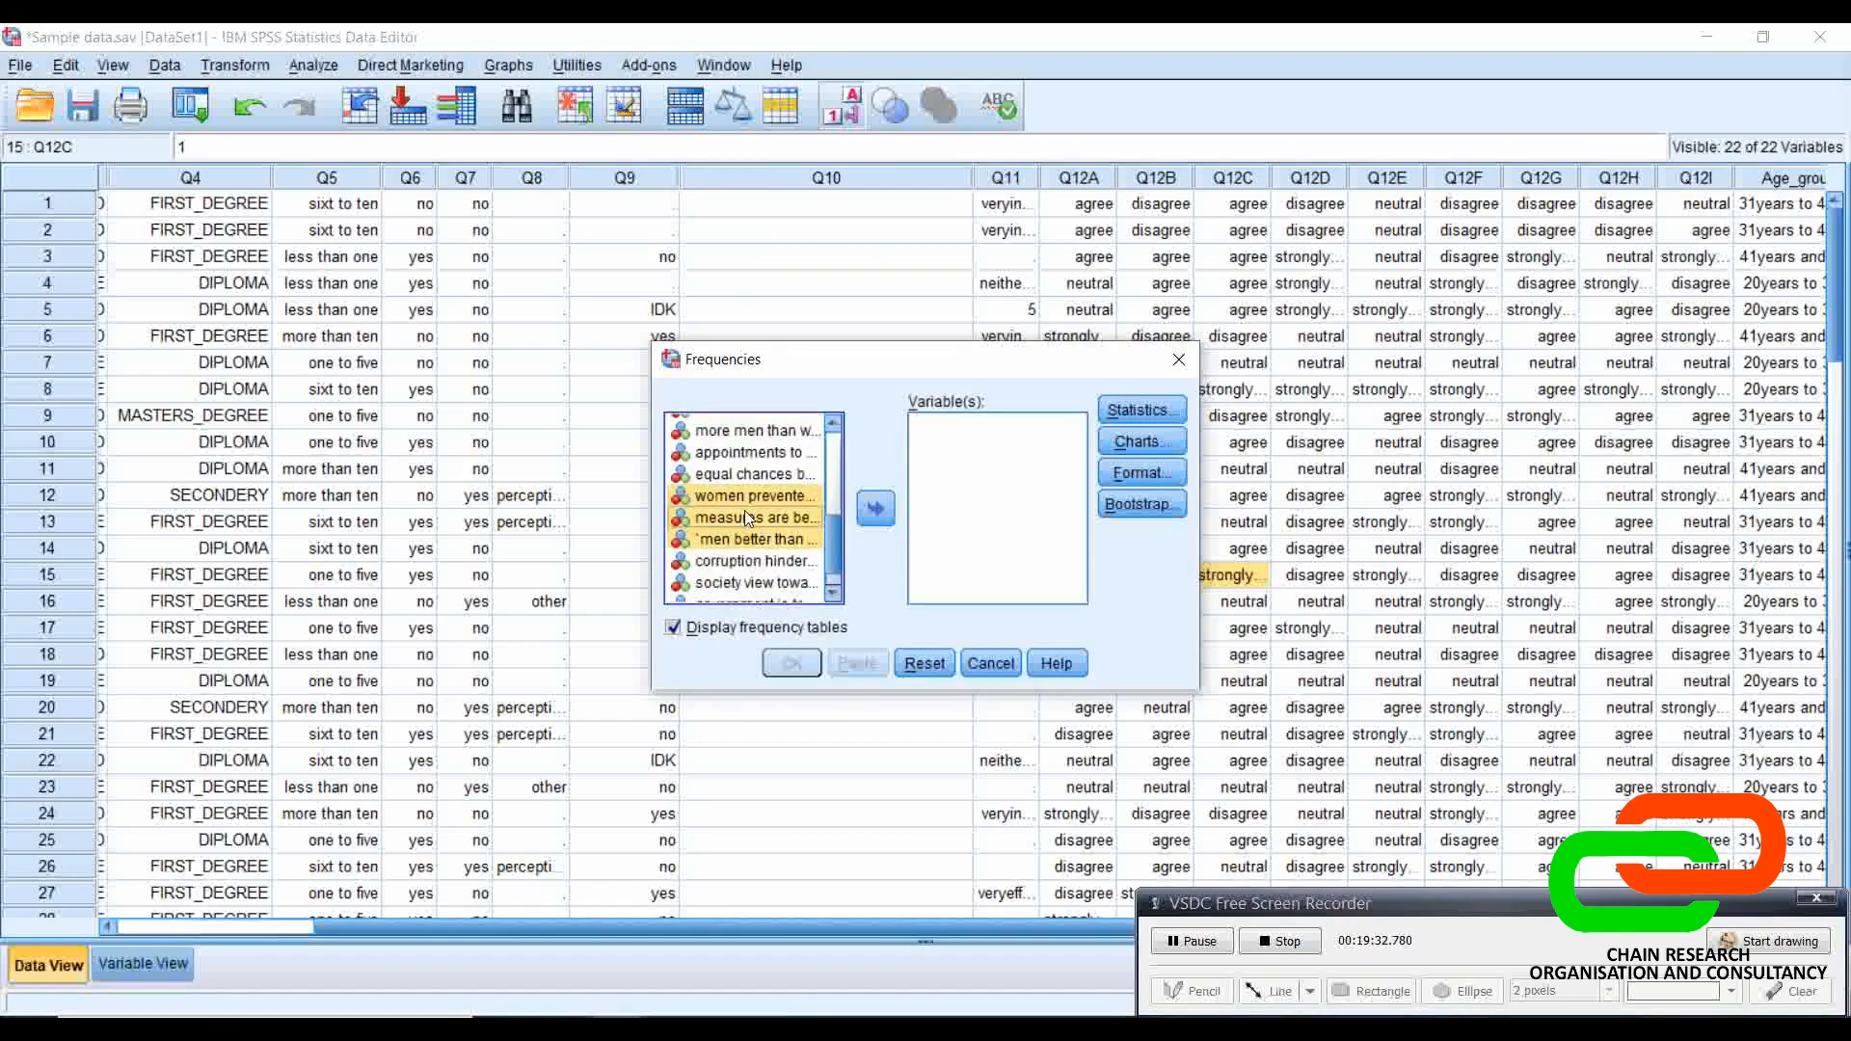
pyautogui.click(875, 508)
pyautogui.click(792, 664)
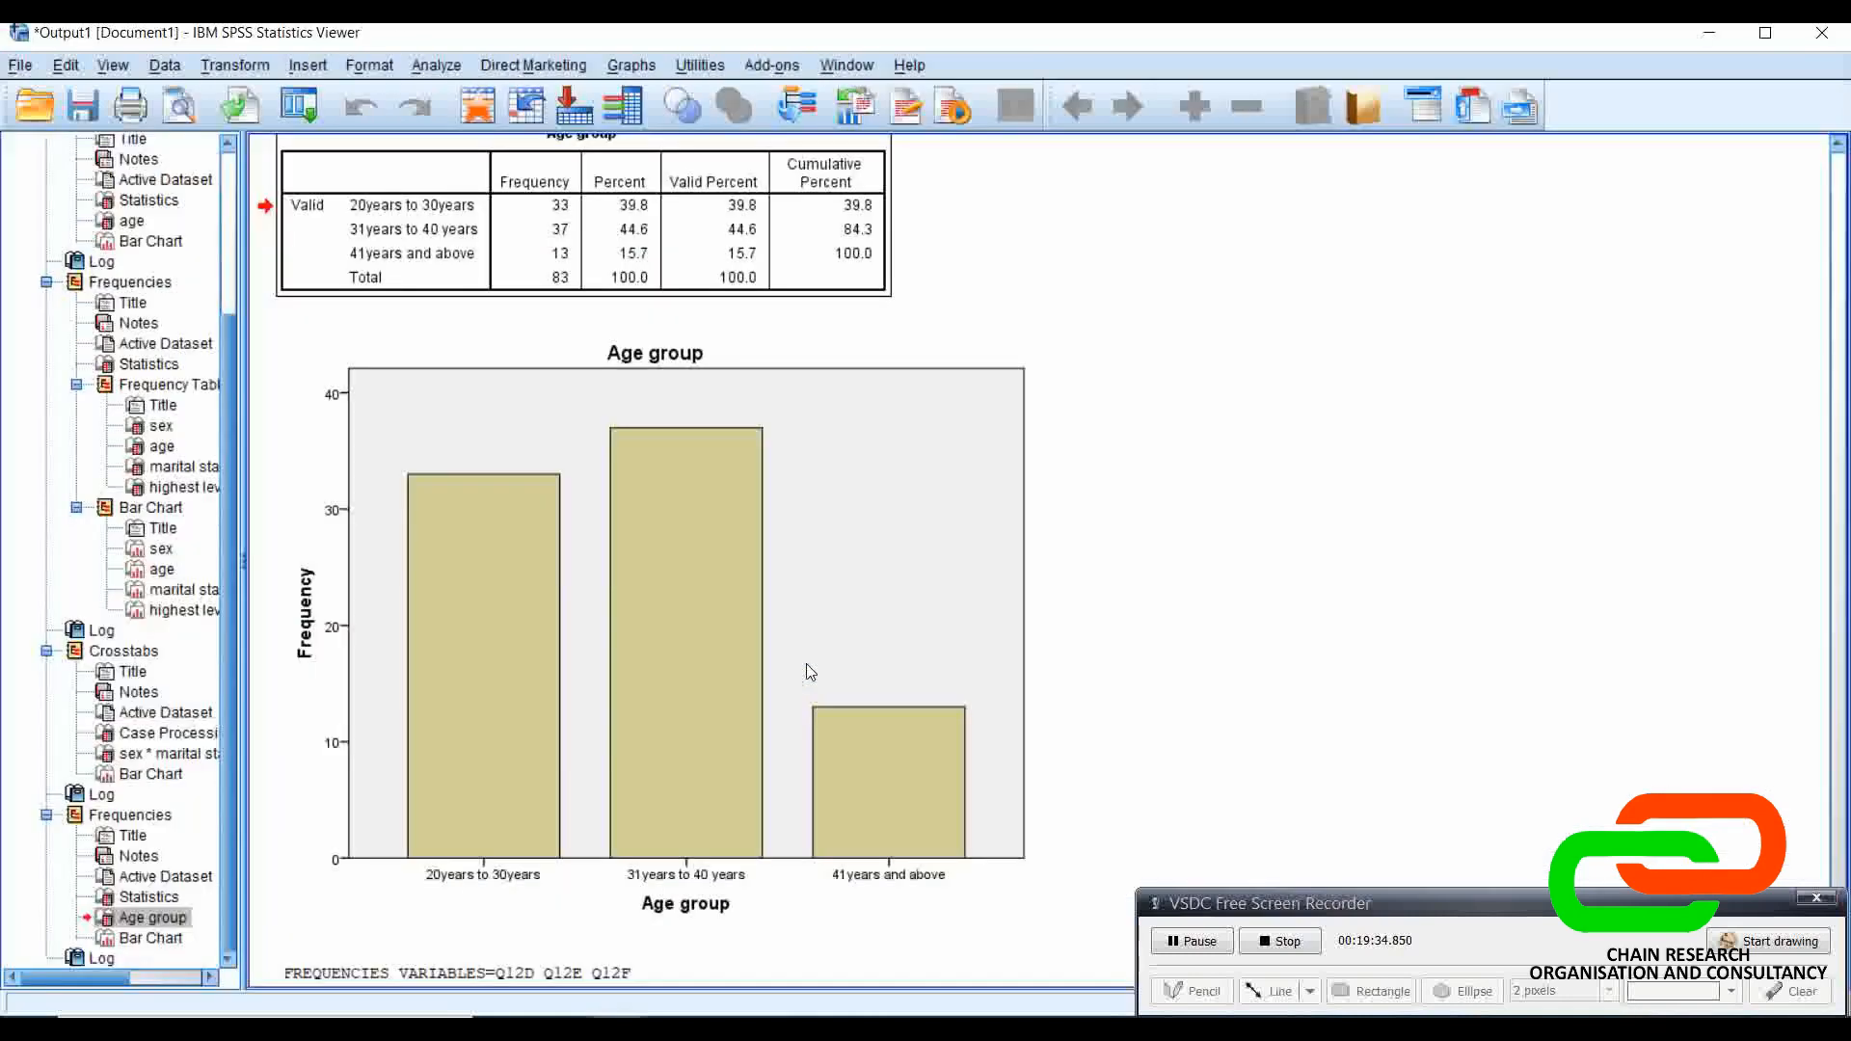
# Step: Review the new frequency tables for the three opinion statements in the output
pyautogui.moveTo(1843, 852); pyautogui.dragTo(1844, 874)
pyautogui.click(570, 382)
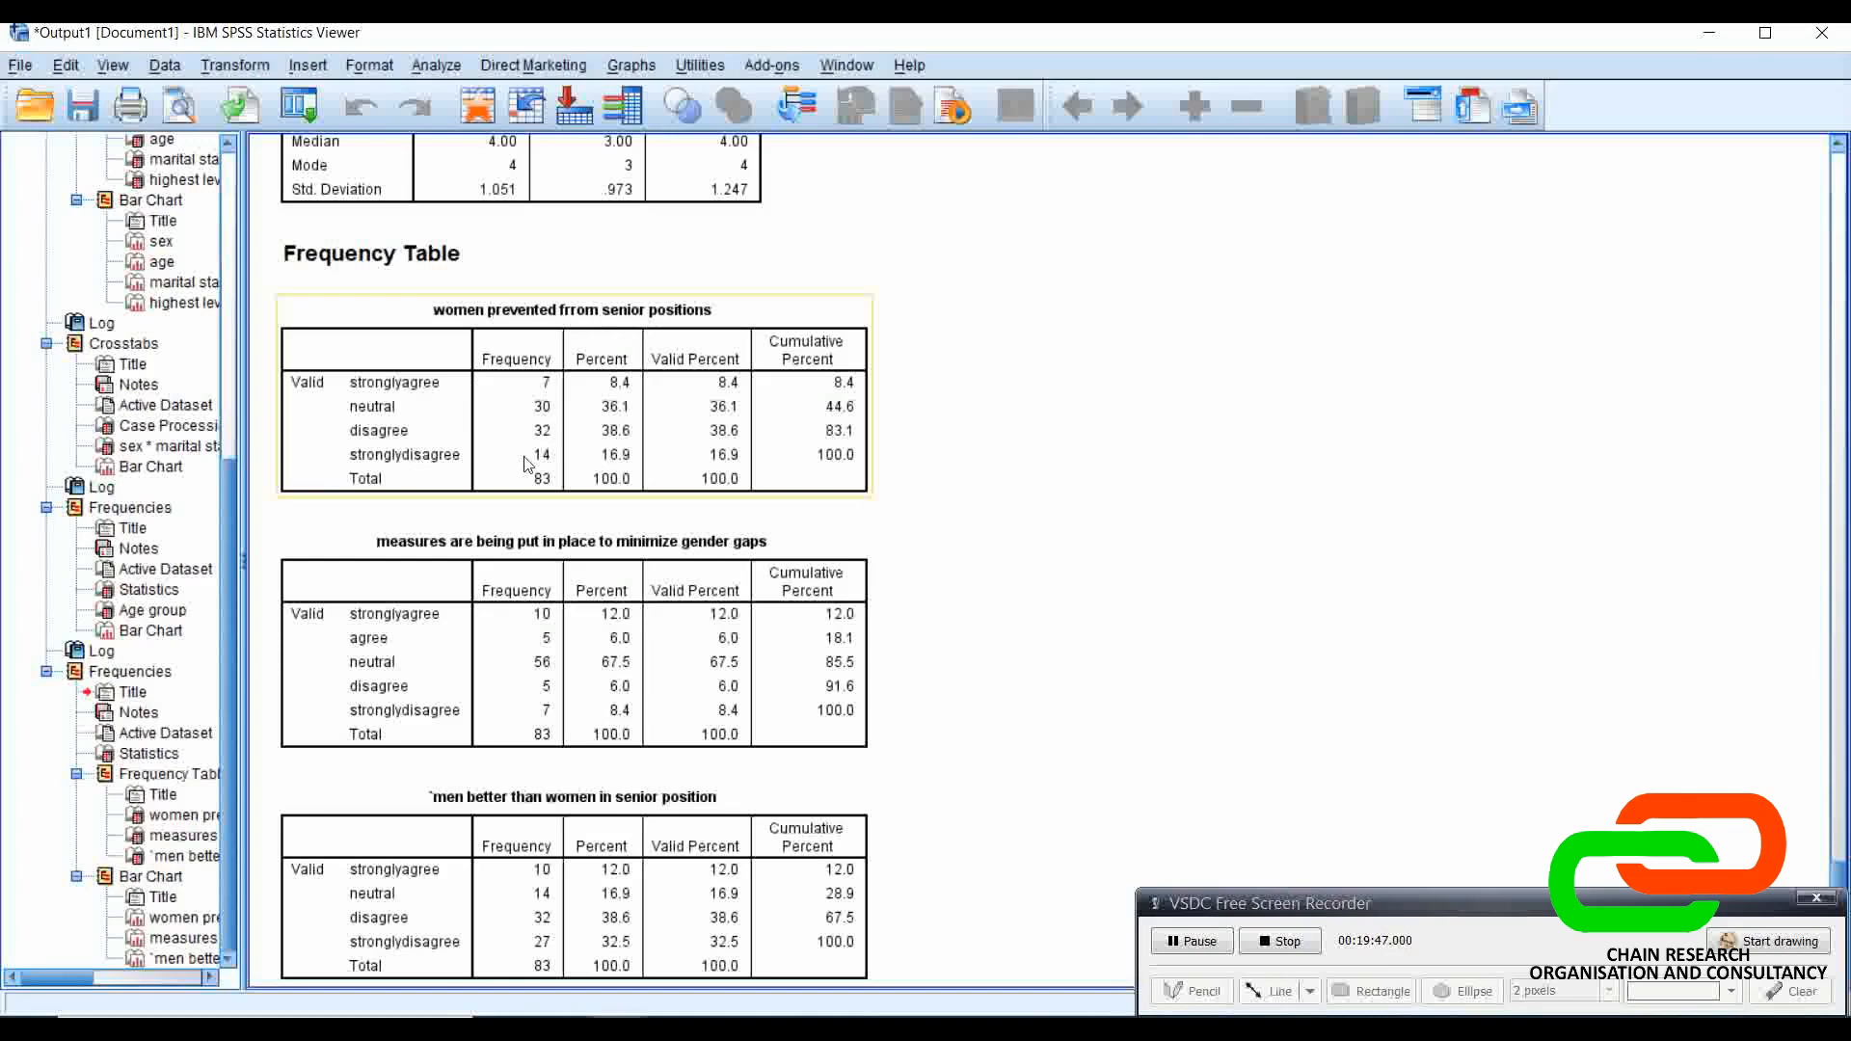
pyautogui.click(596, 706)
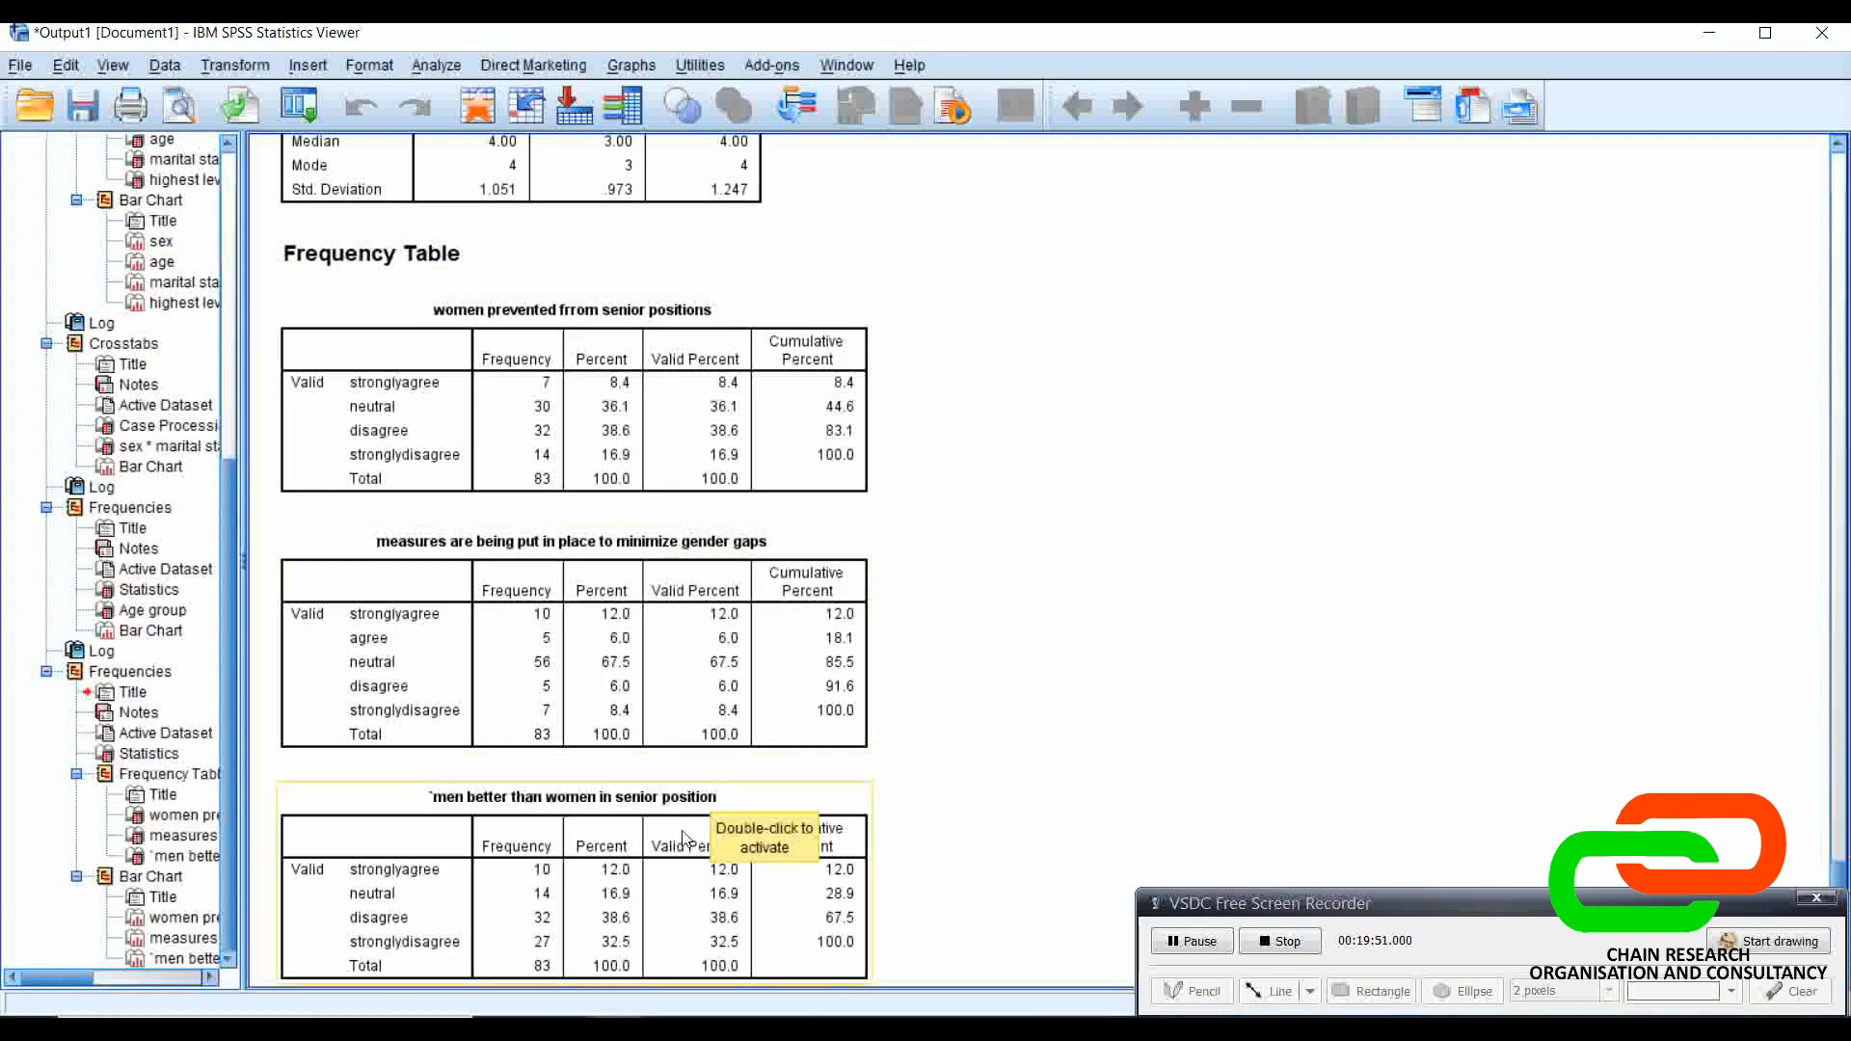
# Step: Return to the sample data and view its first columns, from QID onwards
pyautogui.click(618, 1030)
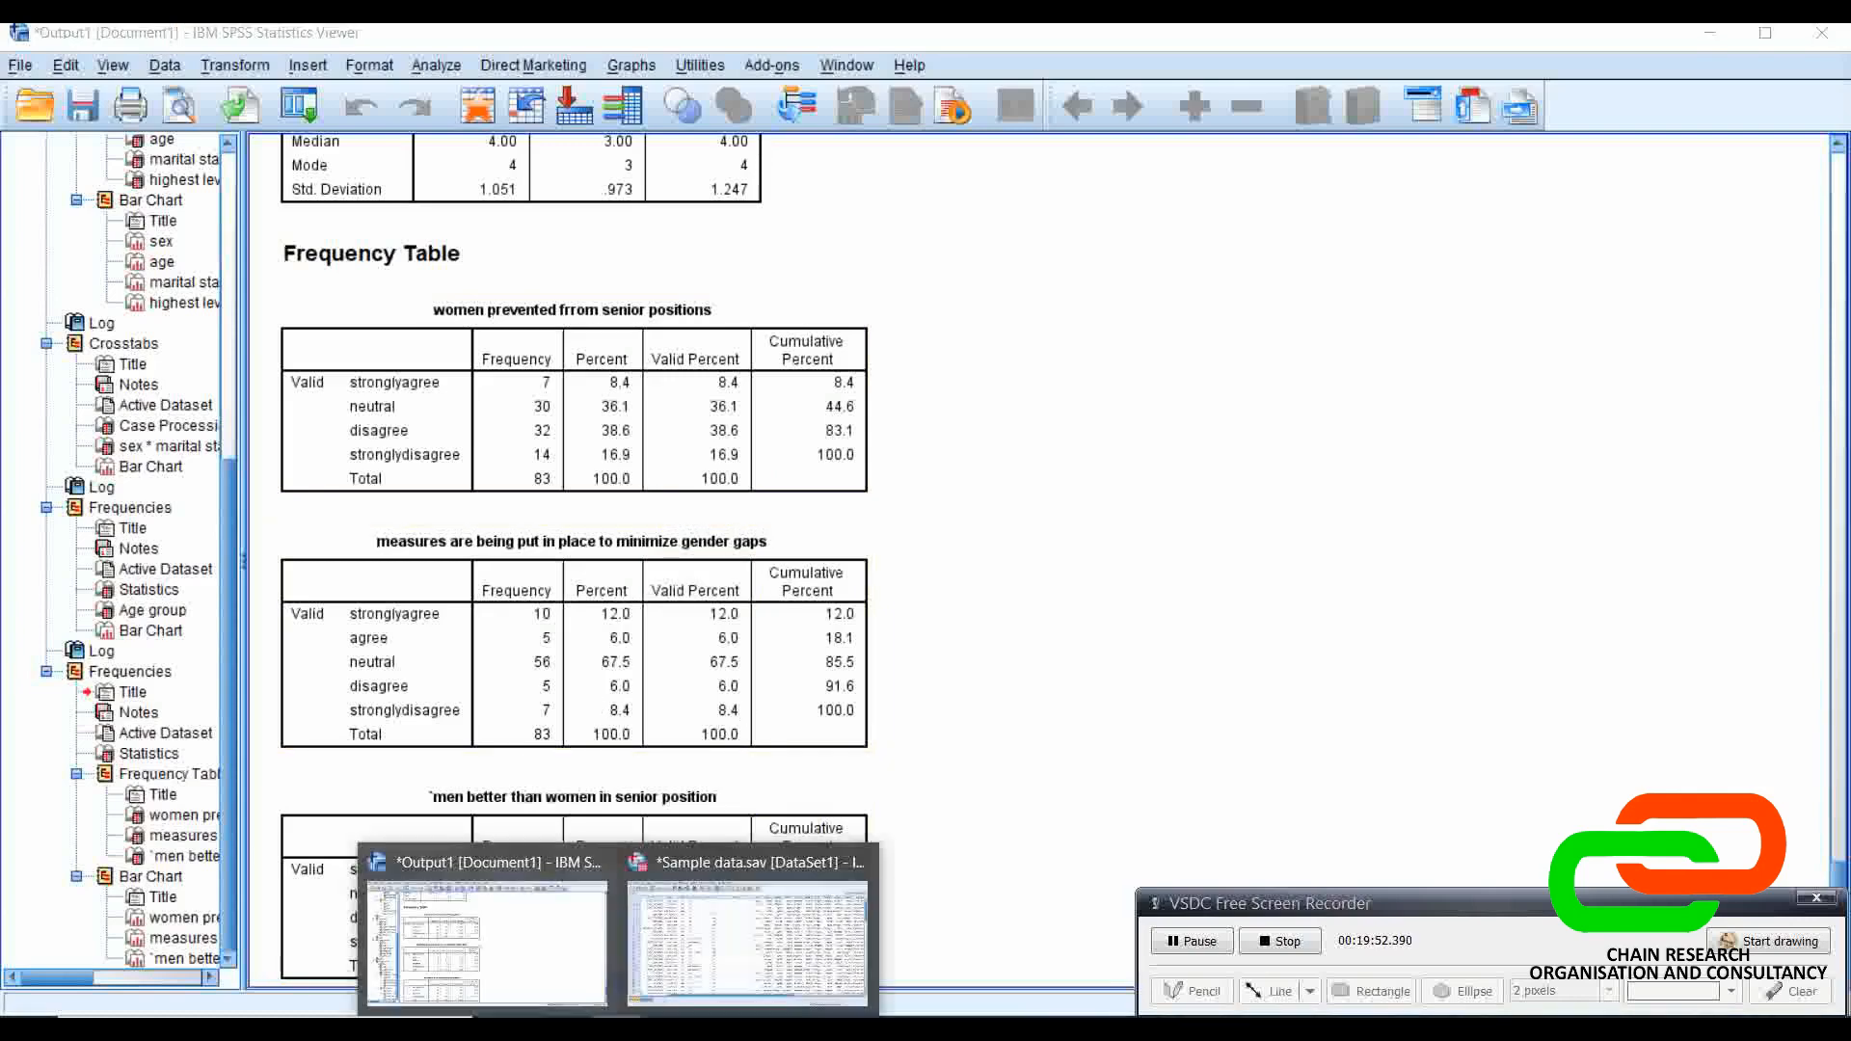
pyautogui.click(709, 964)
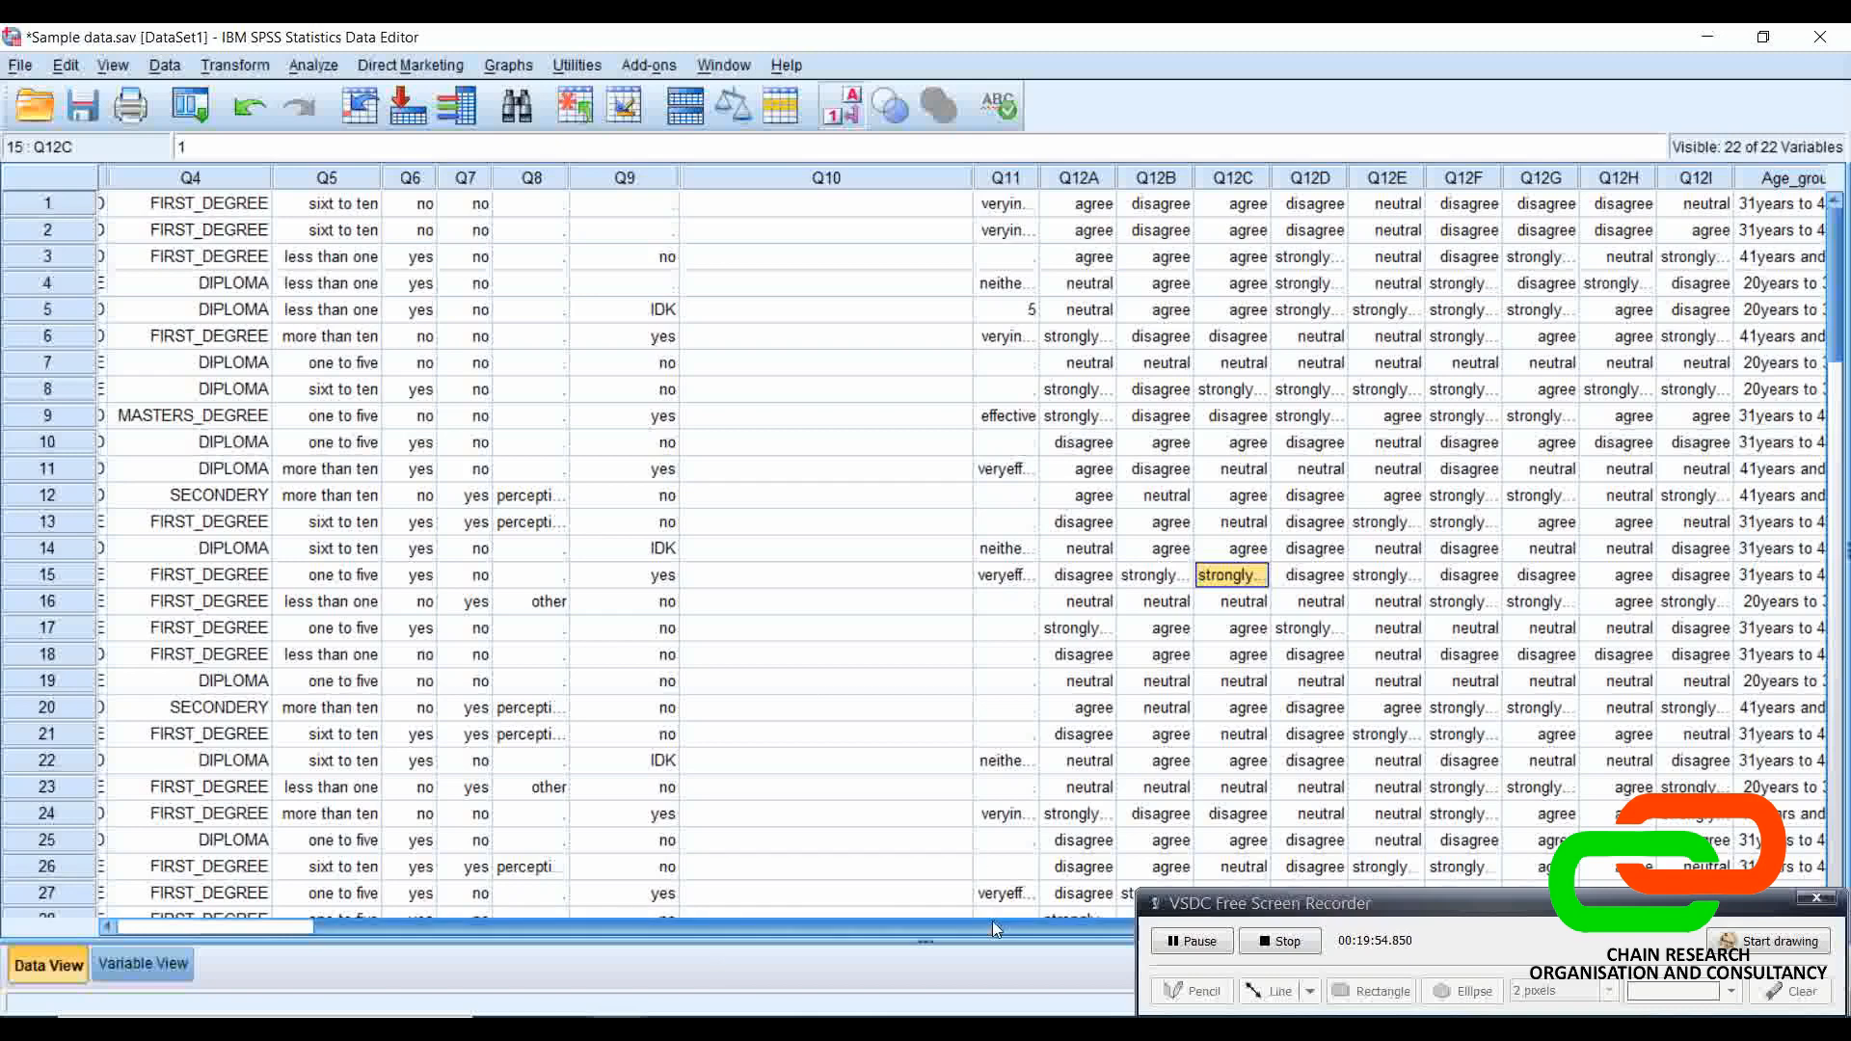
pyautogui.moveTo(996, 938); pyautogui.dragTo(723, 931)
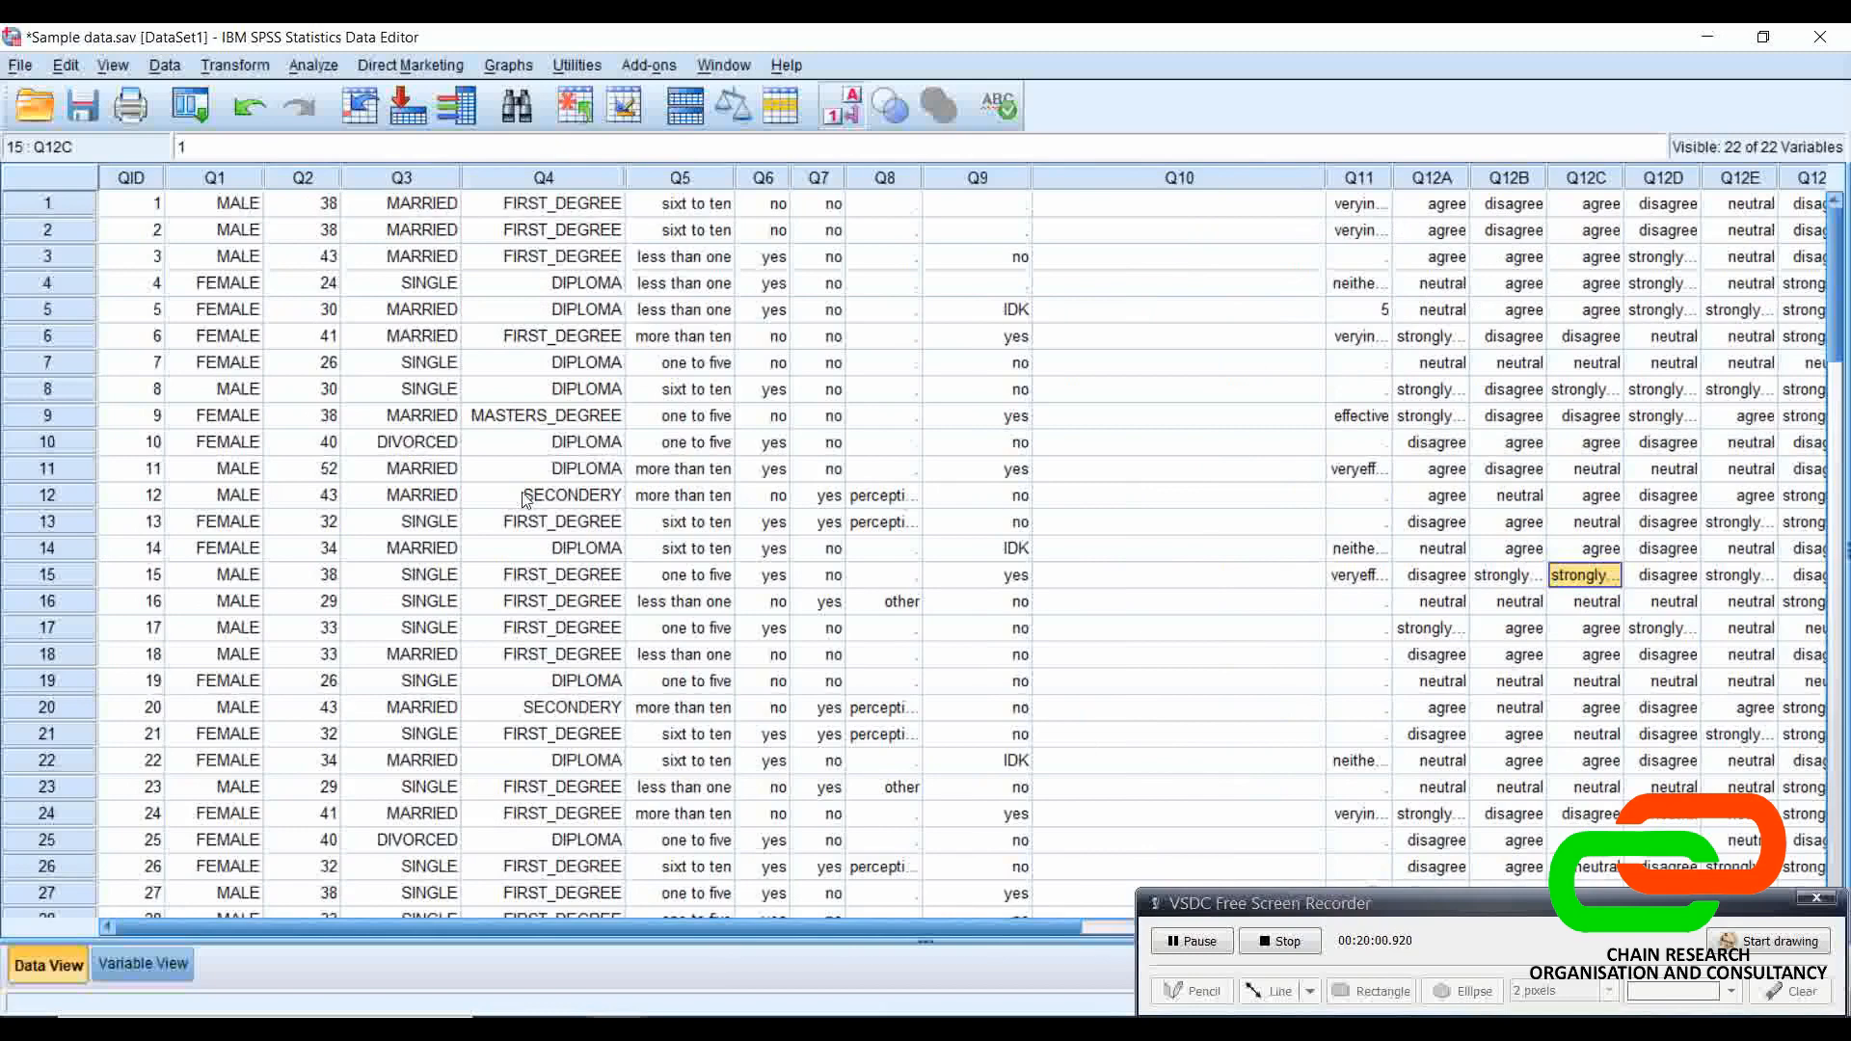
pyautogui.click(415, 386)
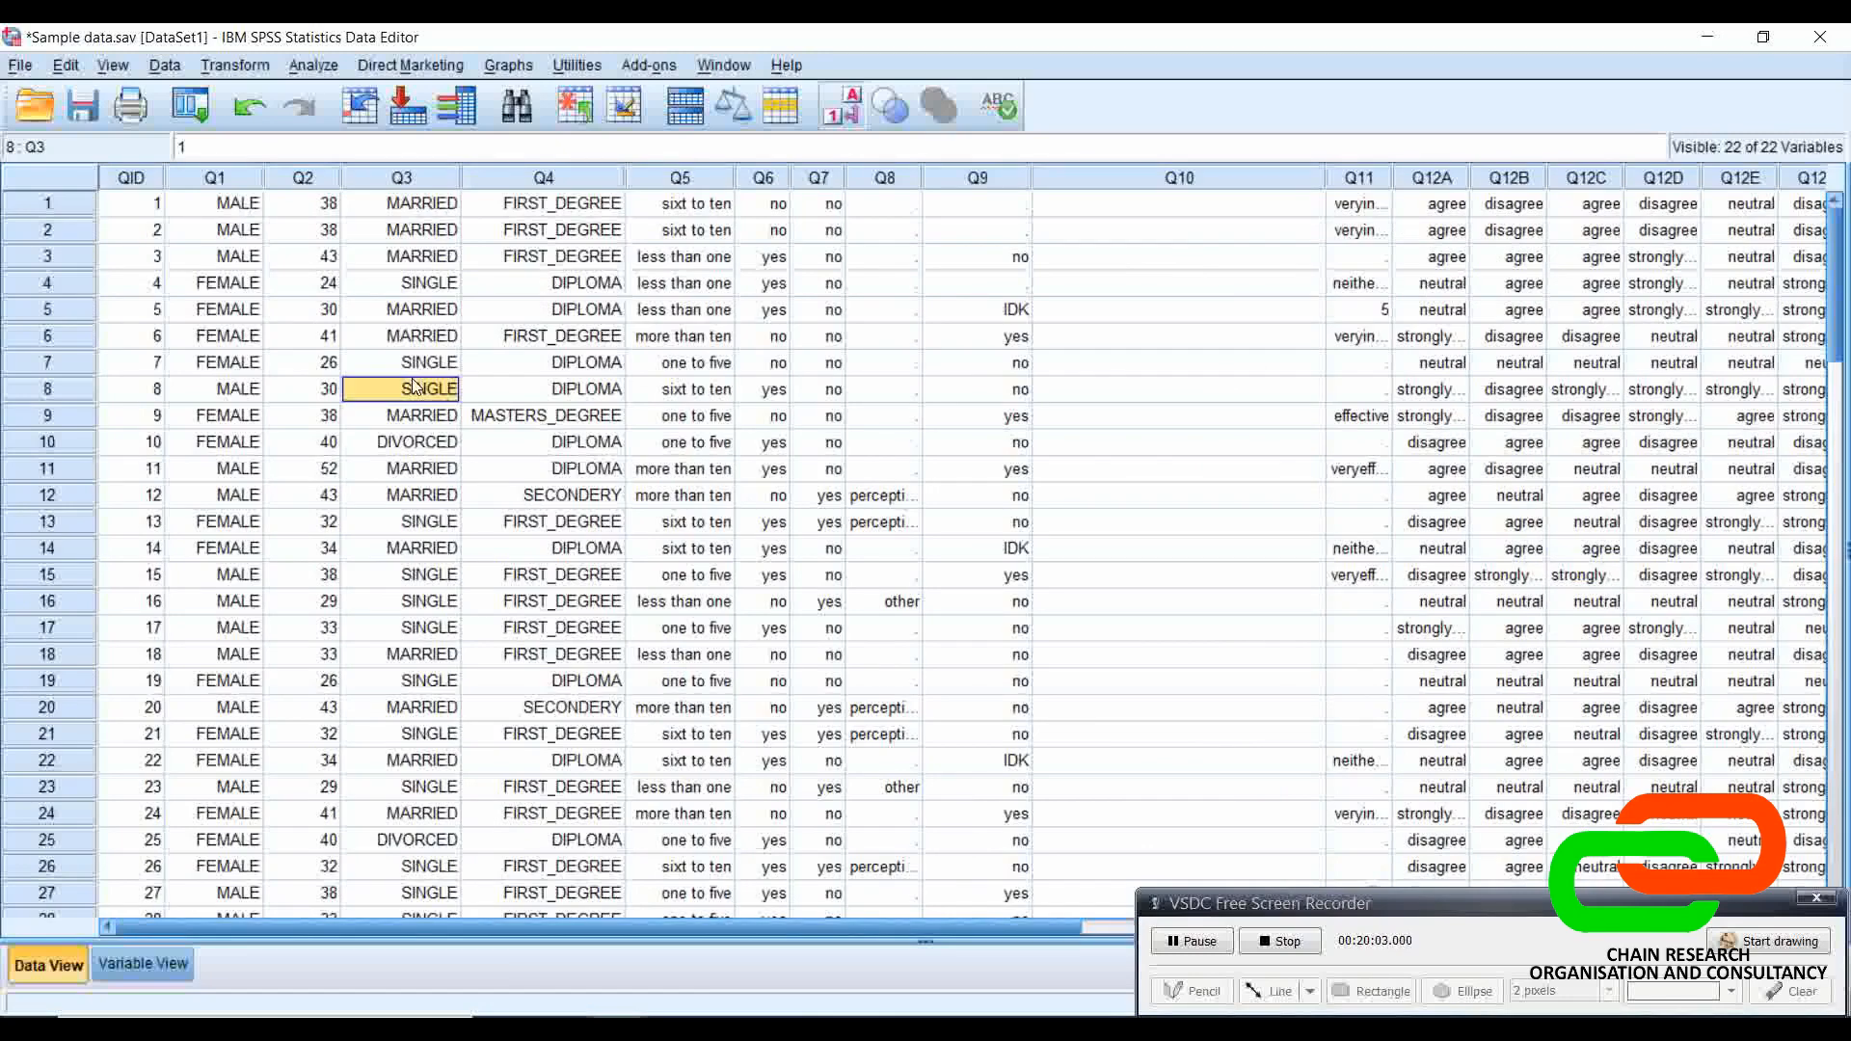
pyautogui.click(326, 65)
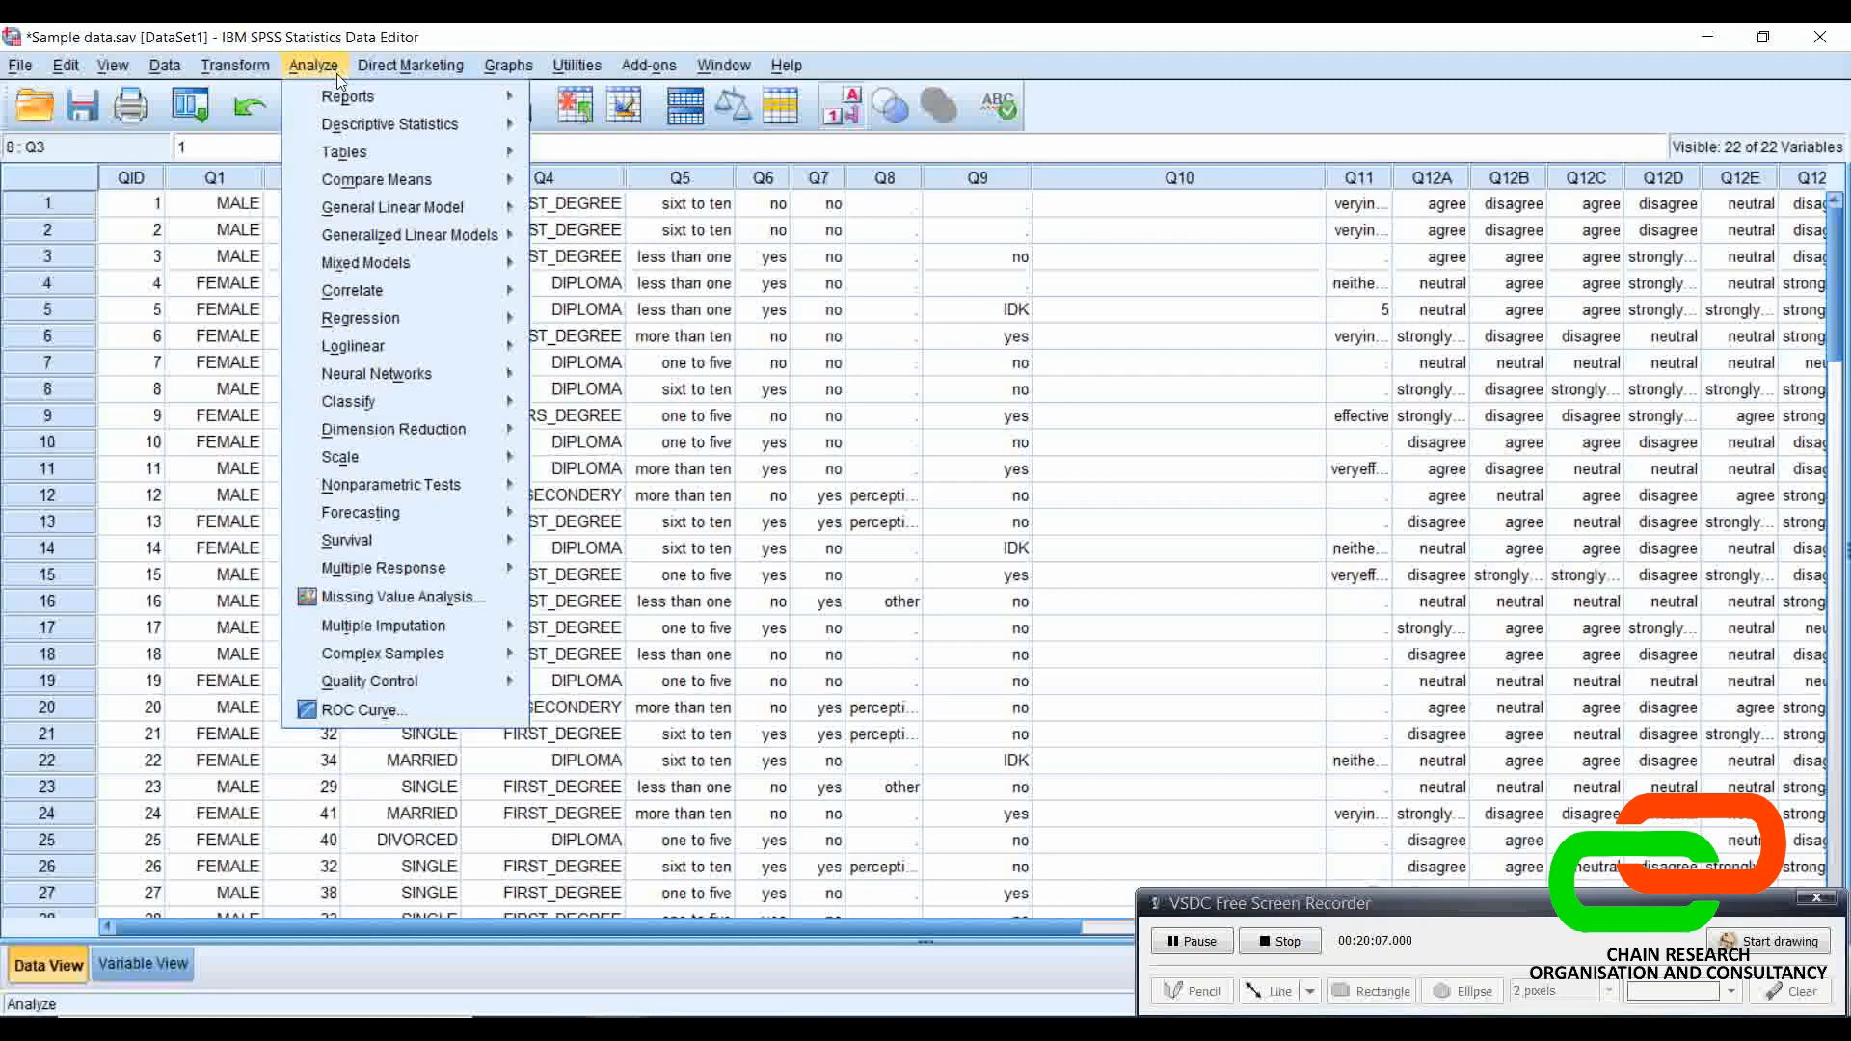
pyautogui.moveTo(370, 123)
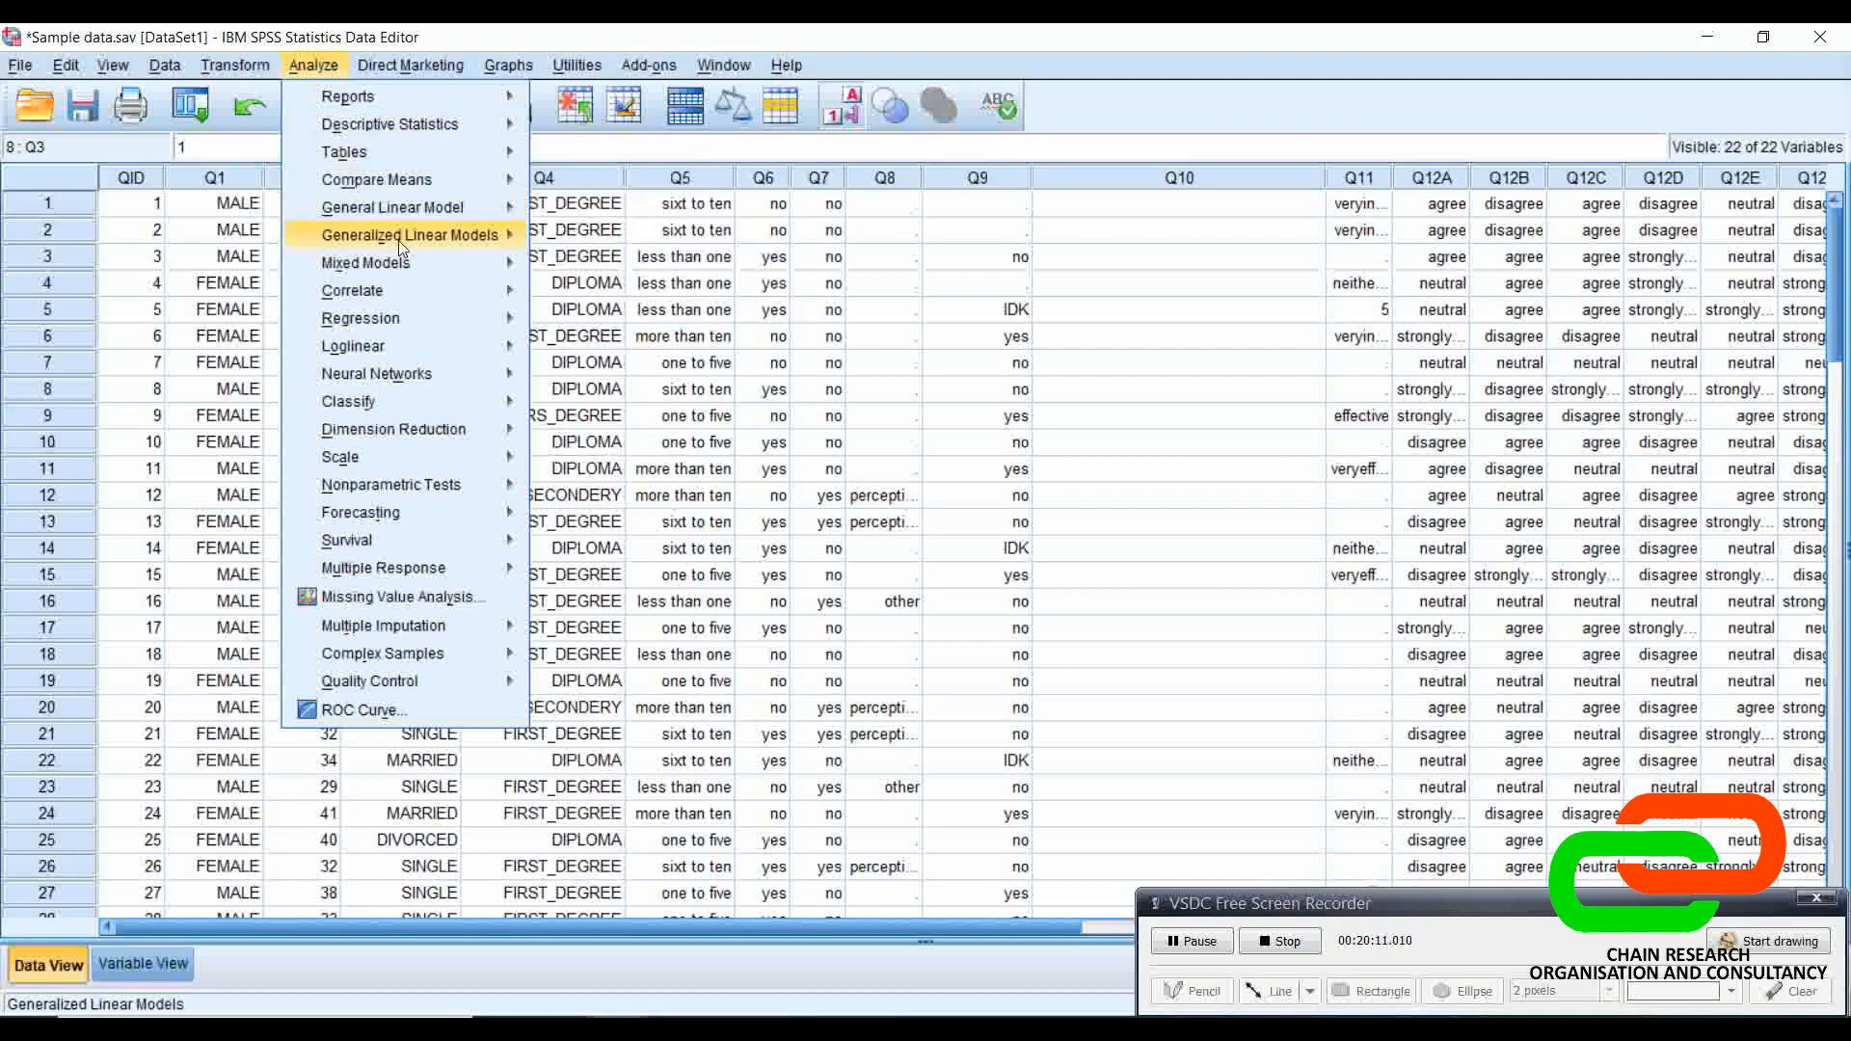
pyautogui.moveTo(409, 301)
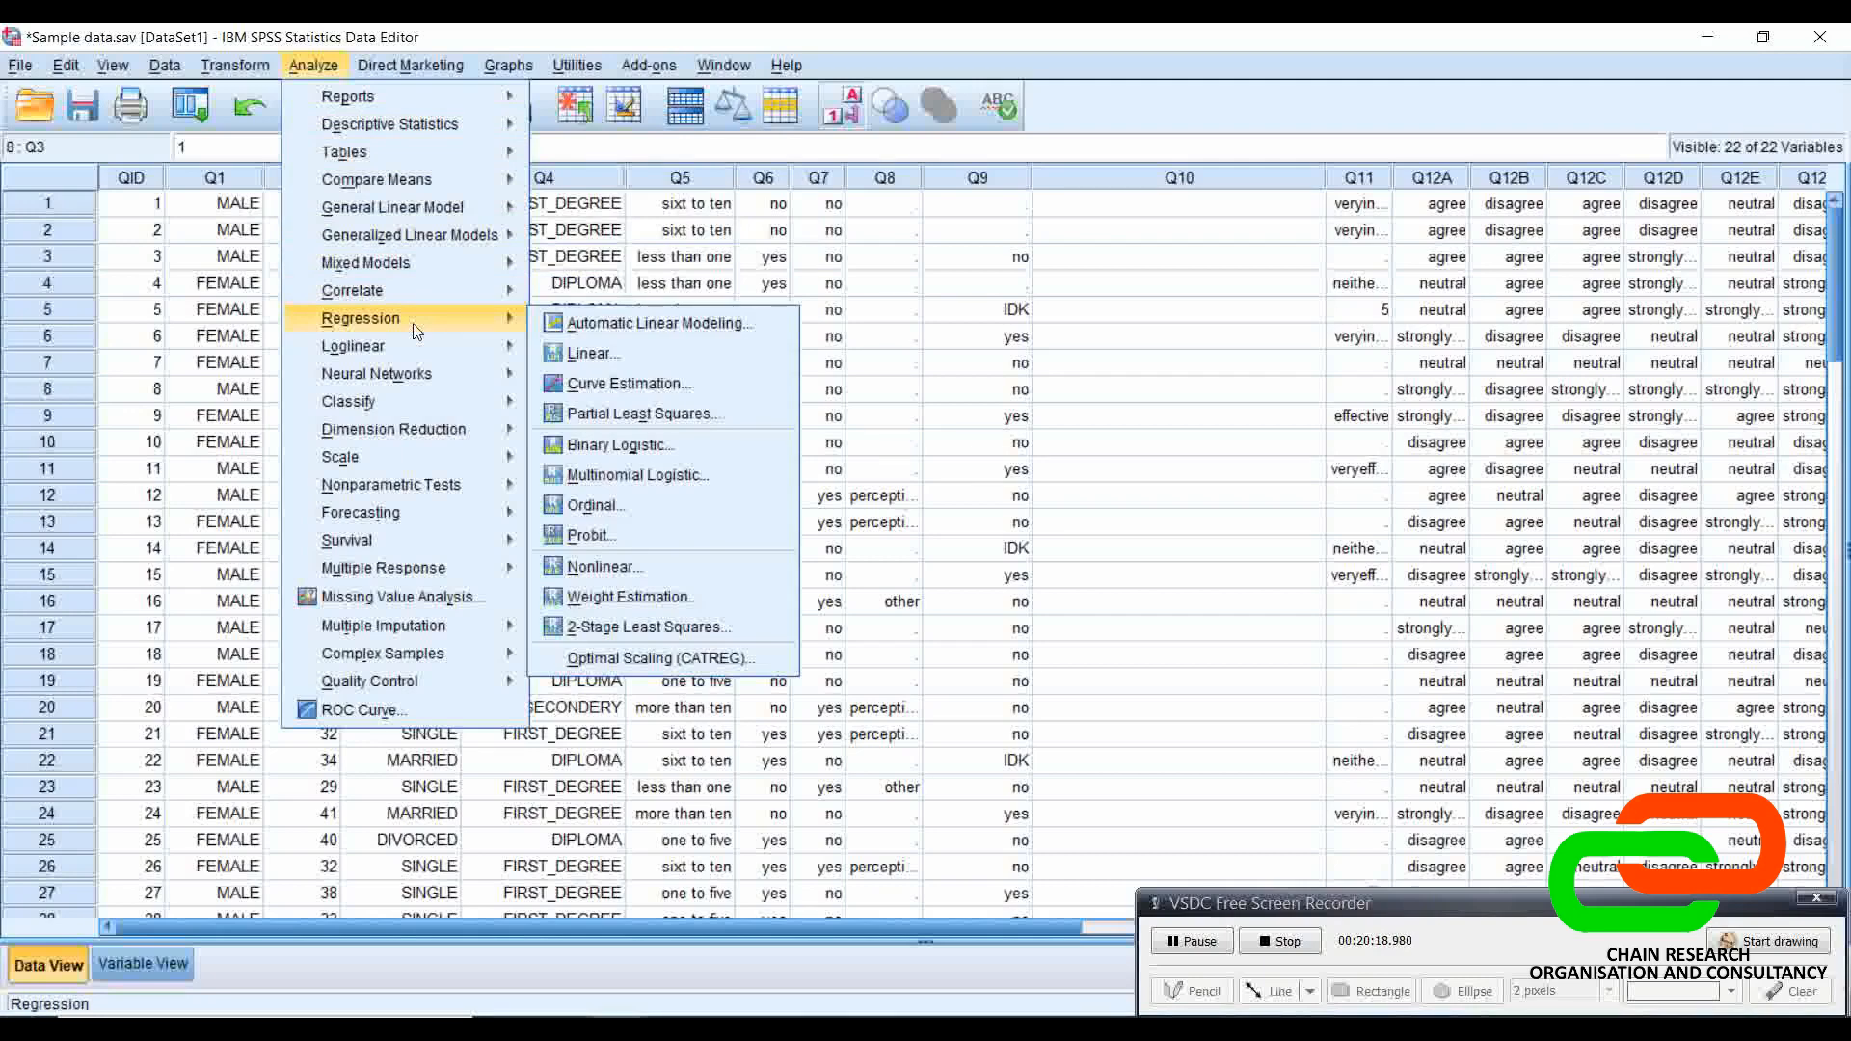
pyautogui.click(790, 235)
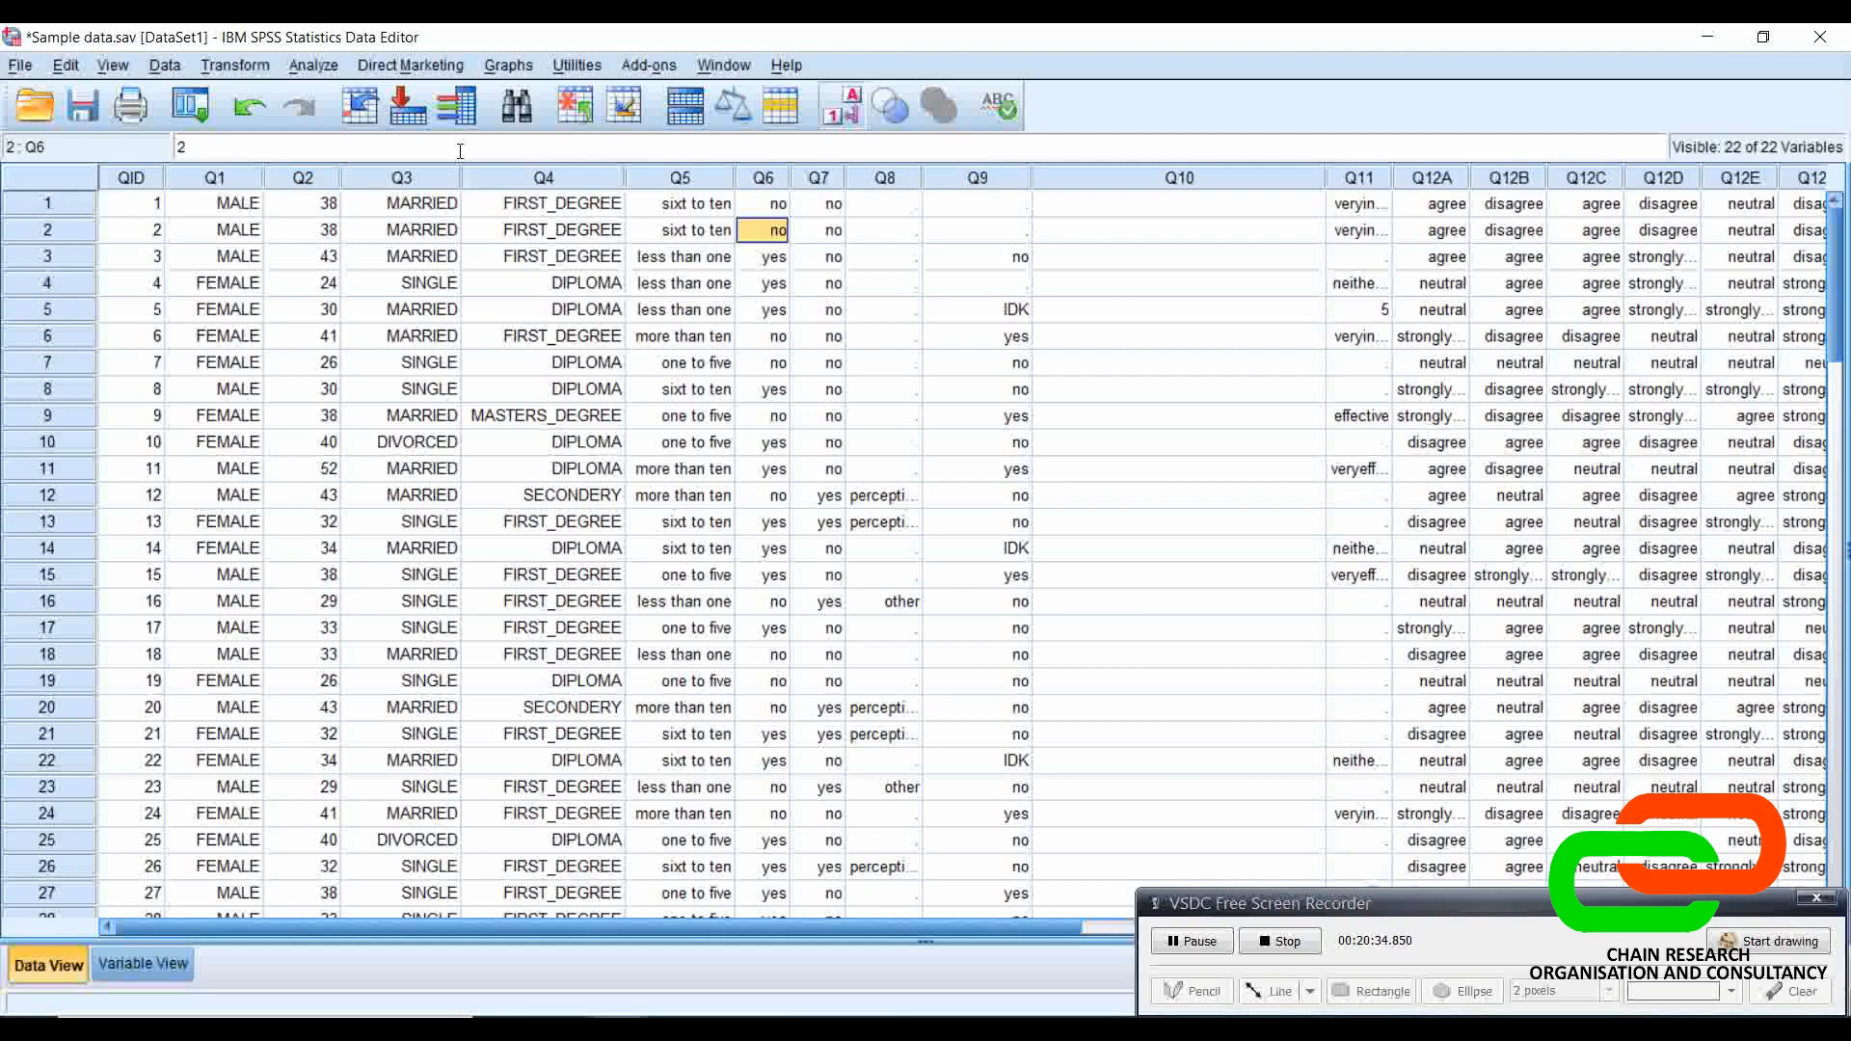
pyautogui.click(311, 64)
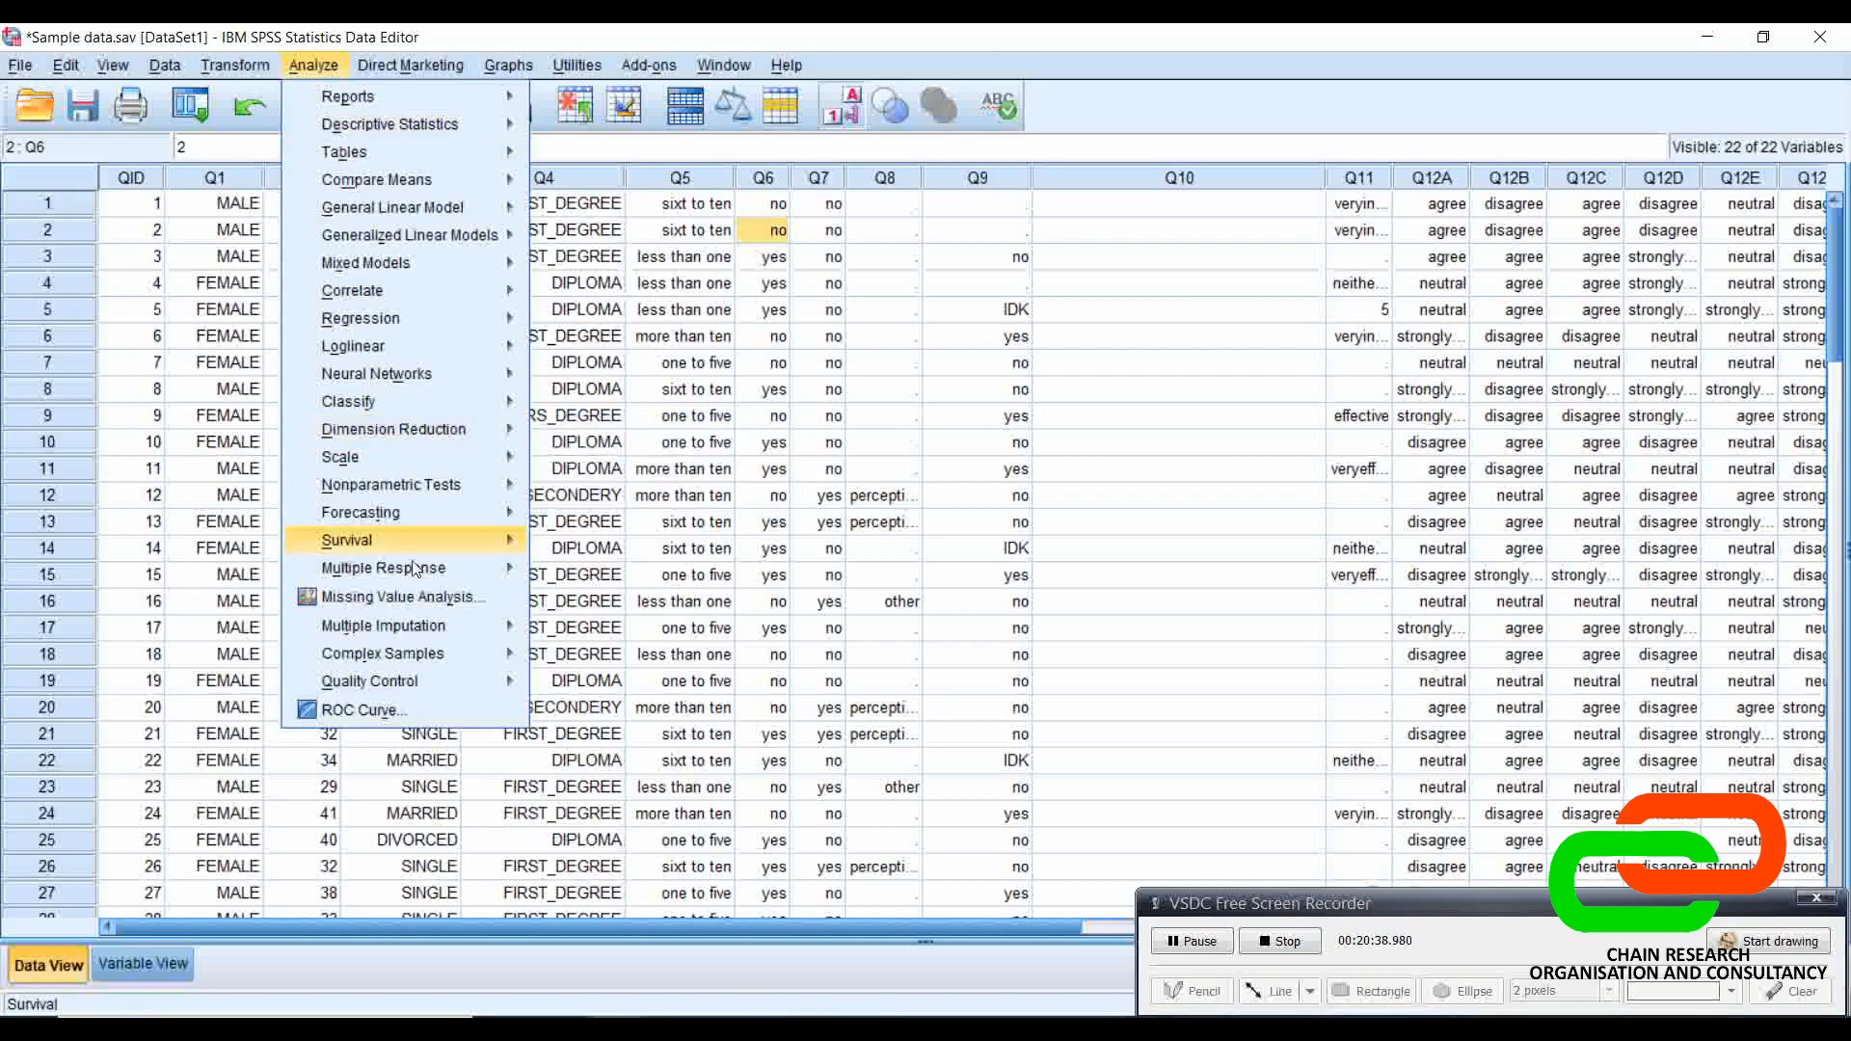
pyautogui.moveTo(384, 270)
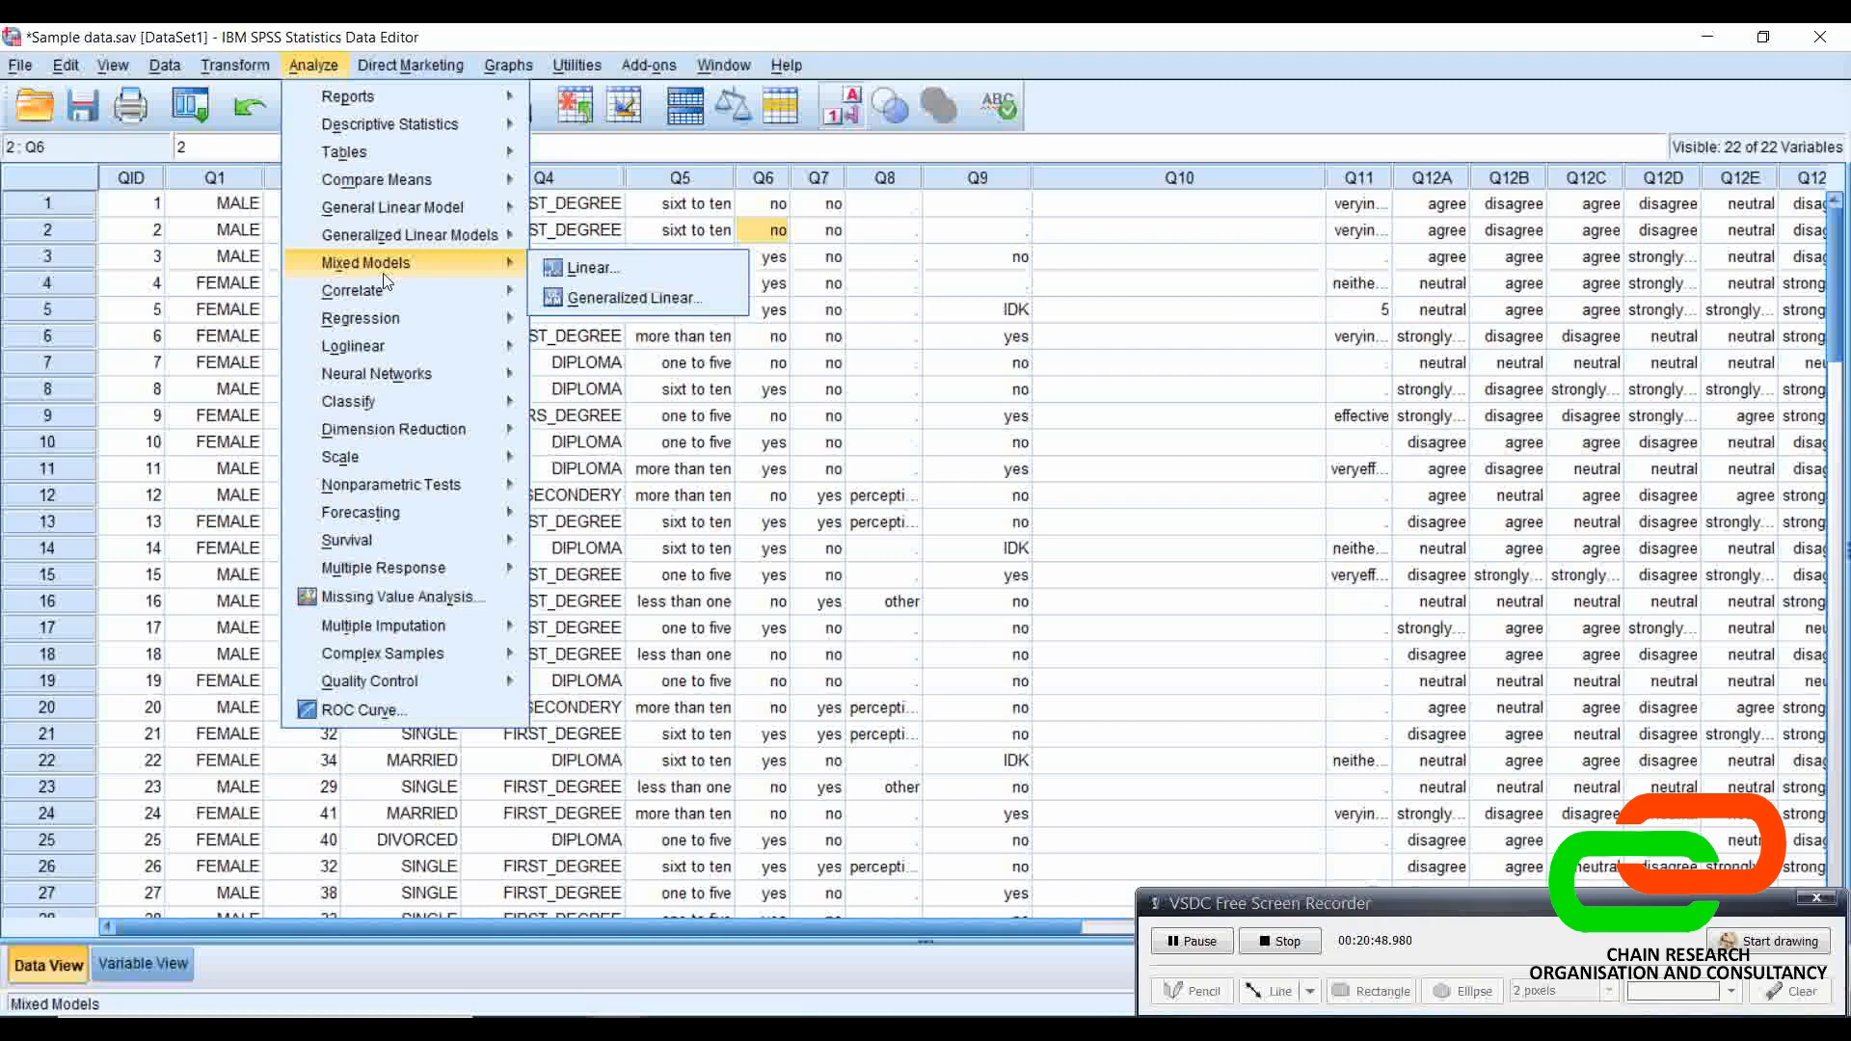
pyautogui.click(845, 657)
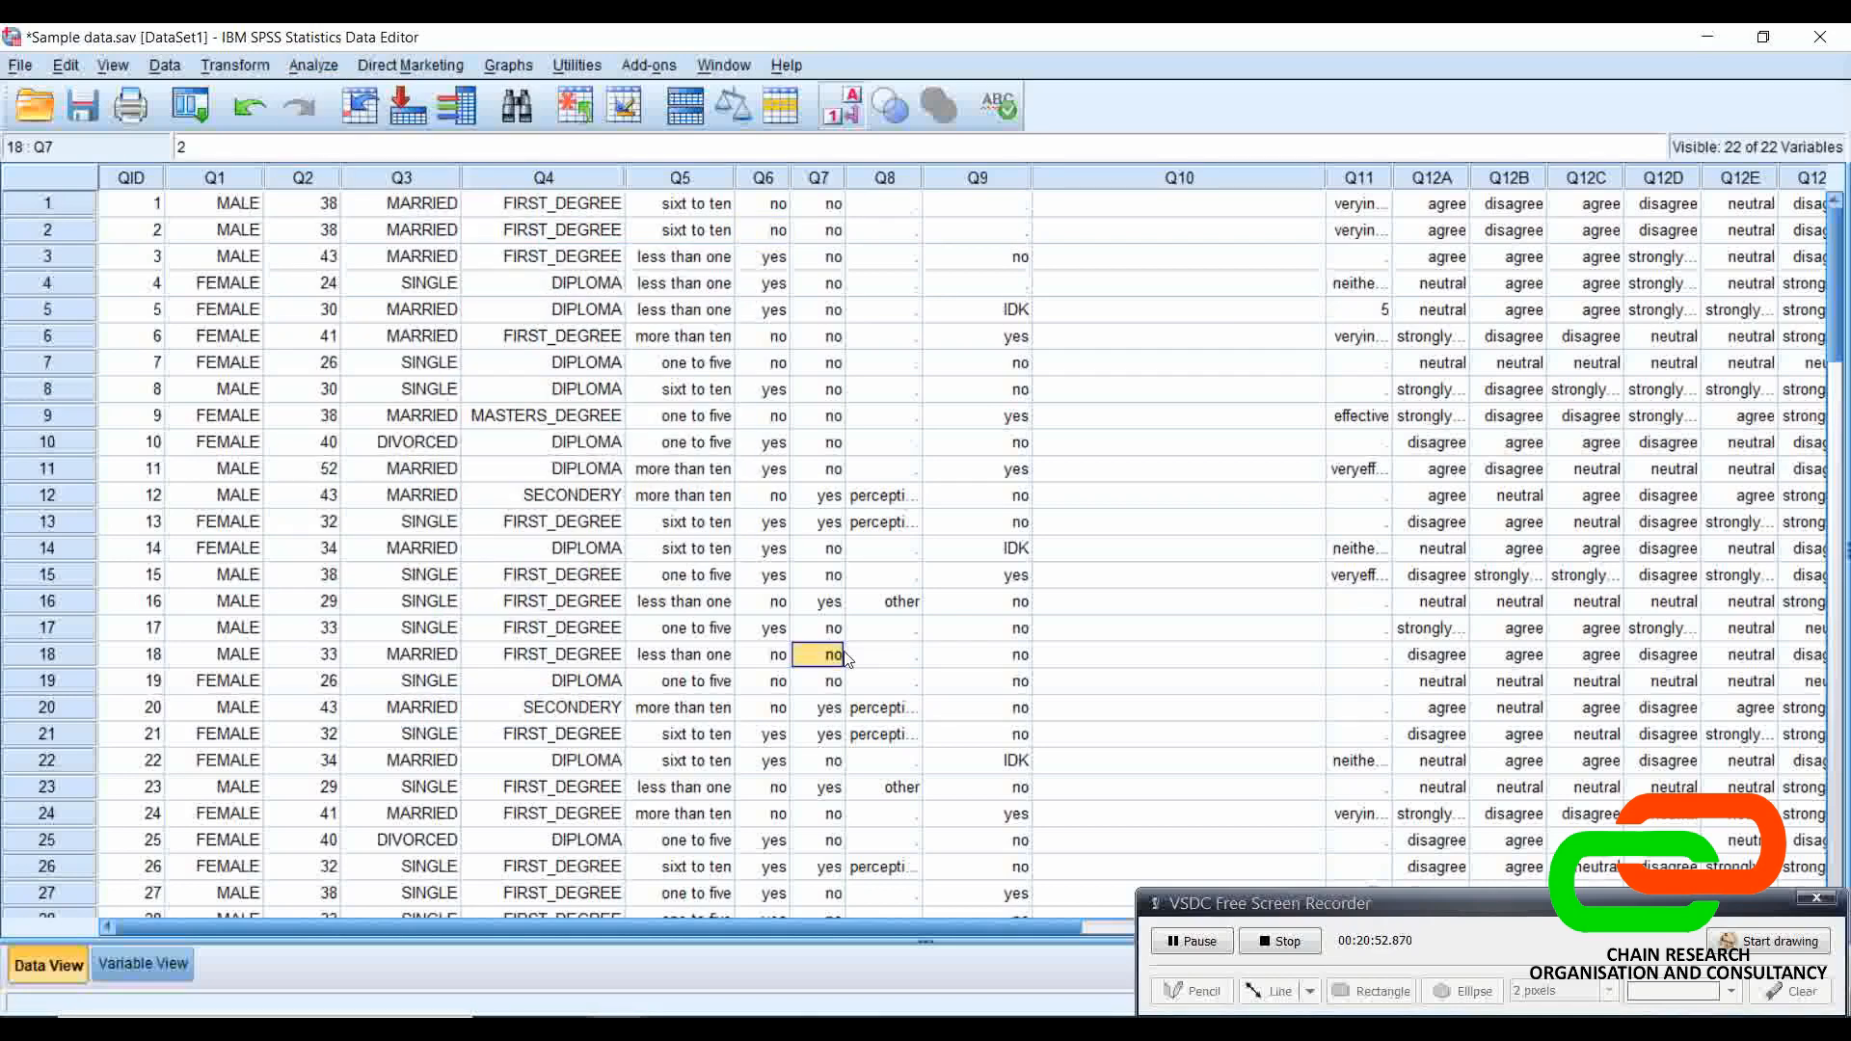